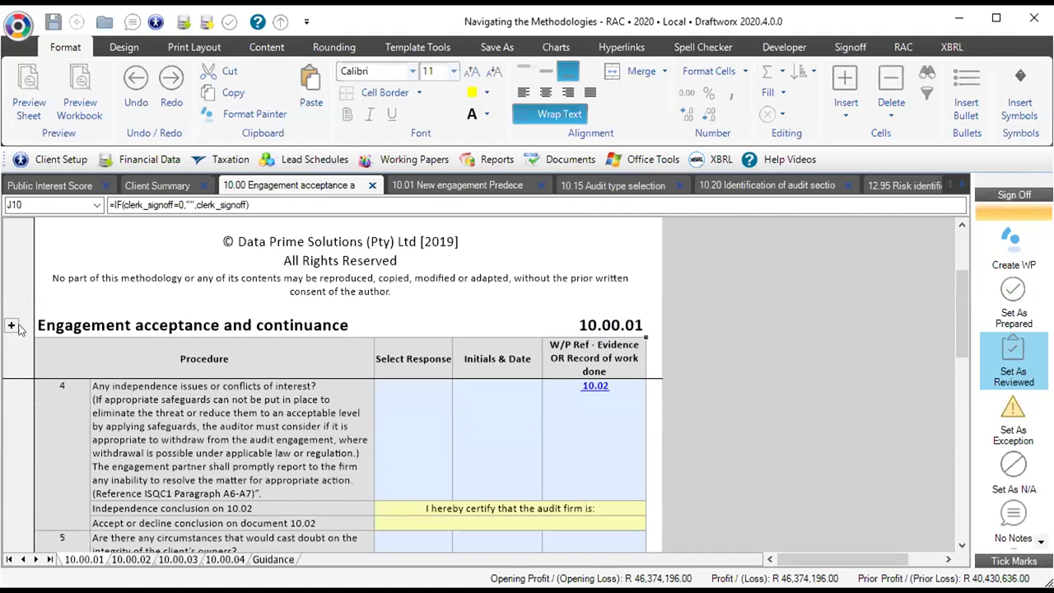
- Expand the client and review details of working paper 10.00.01, look over the procedures beneath, and collapse the details again
{"action": "left_click", "coordinate": [12, 325]}
{"action": "scroll", "coordinate": [300, 507], "scroll_direction": "down", "scroll_amount": 1}
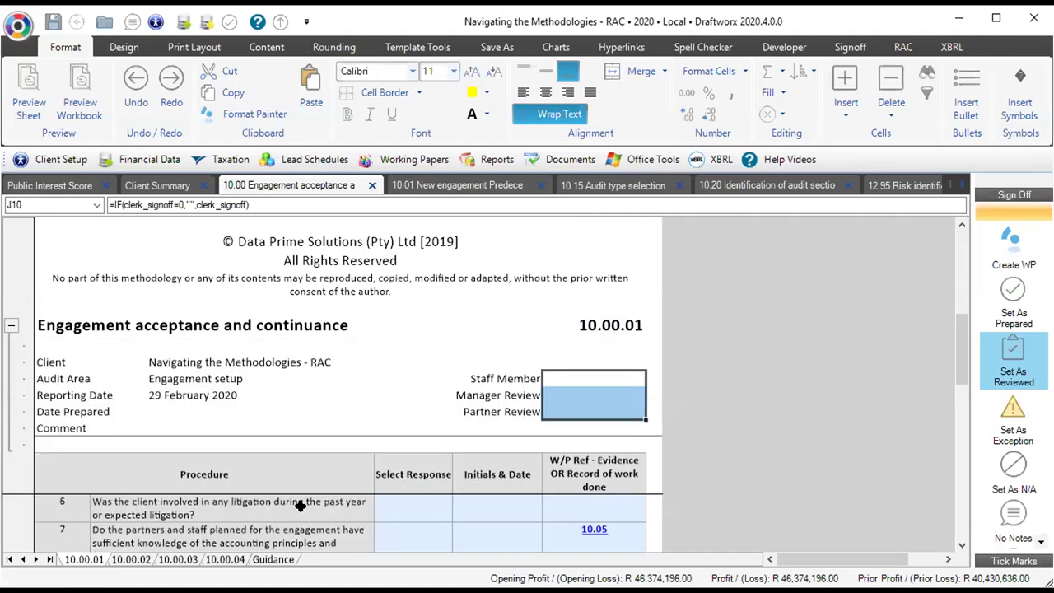
{"action": "scroll", "coordinate": [310, 522], "scroll_direction": "down", "scroll_amount": 2}
{"action": "scroll", "coordinate": [310, 522], "scroll_direction": "up", "scroll_amount": 3}
{"action": "scroll", "coordinate": [309, 522], "scroll_direction": "up", "scroll_amount": 3}
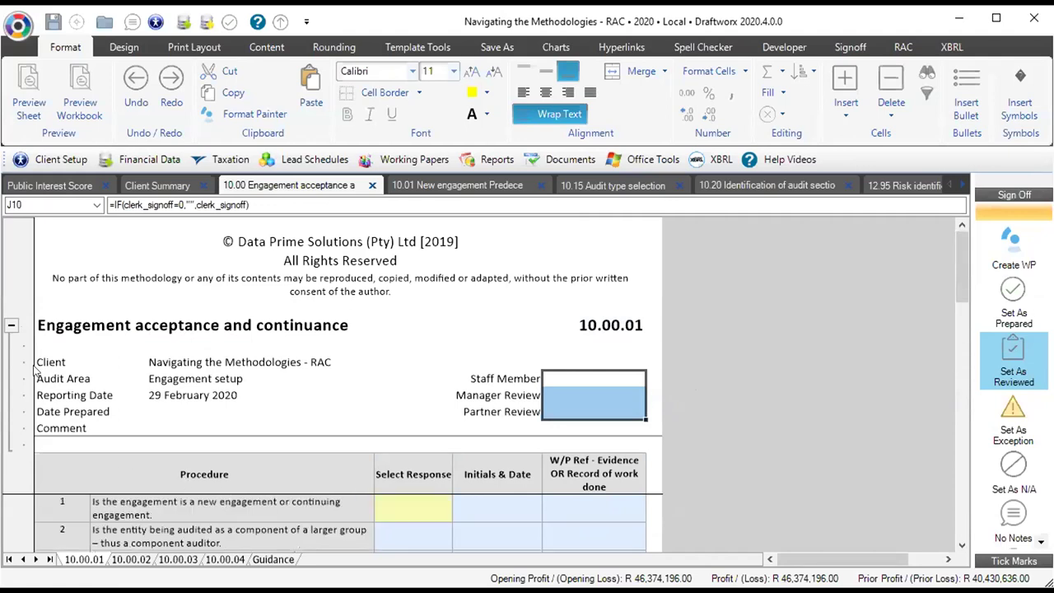
{"action": "left_click", "coordinate": [13, 325]}
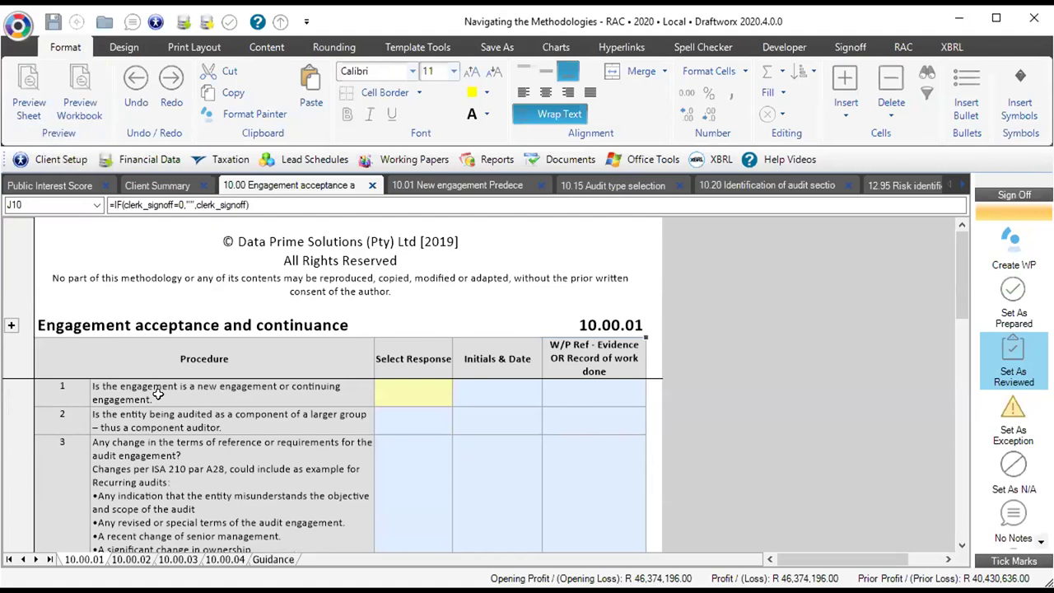
- Try minimizing the ribbon to enlarge the sheet area, bring up the Format commands temporarily, and restore the full ribbon
{"action": "double_click", "coordinate": [66, 48]}
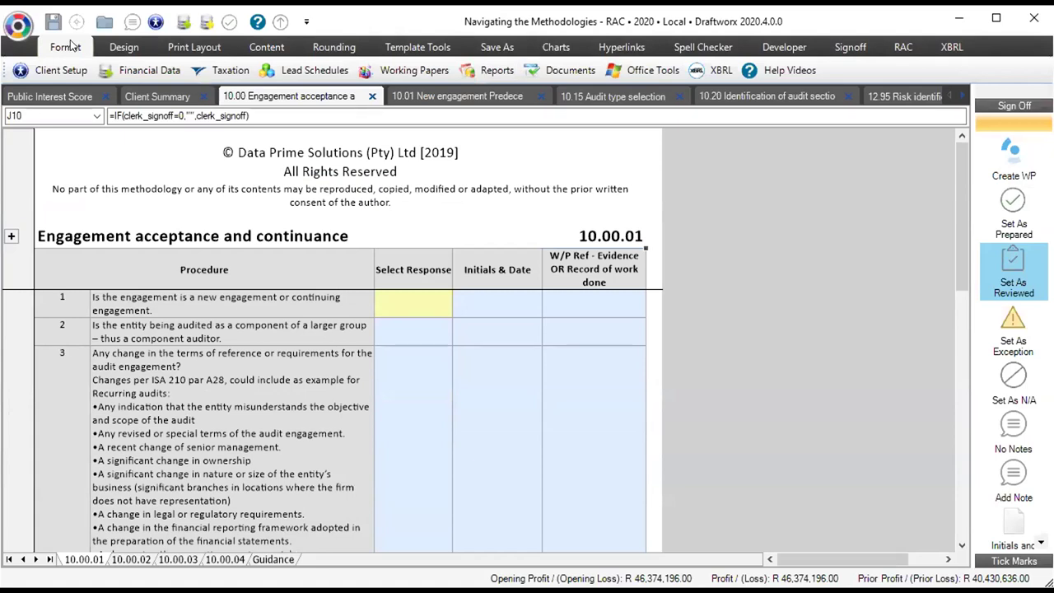
{"action": "left_click", "coordinate": [71, 48]}
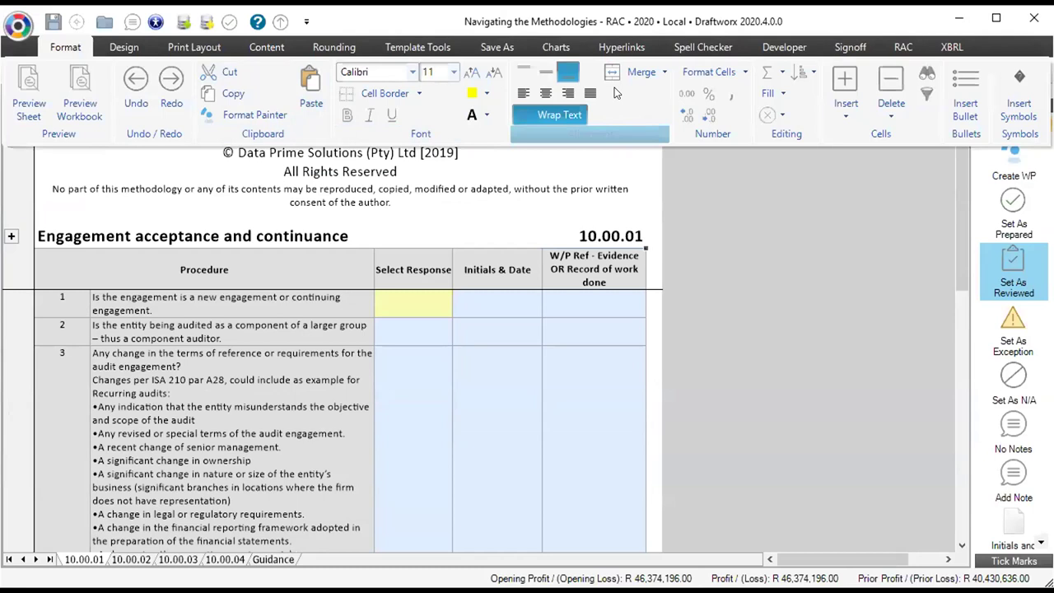
{"action": "left_click", "coordinate": [62, 47]}
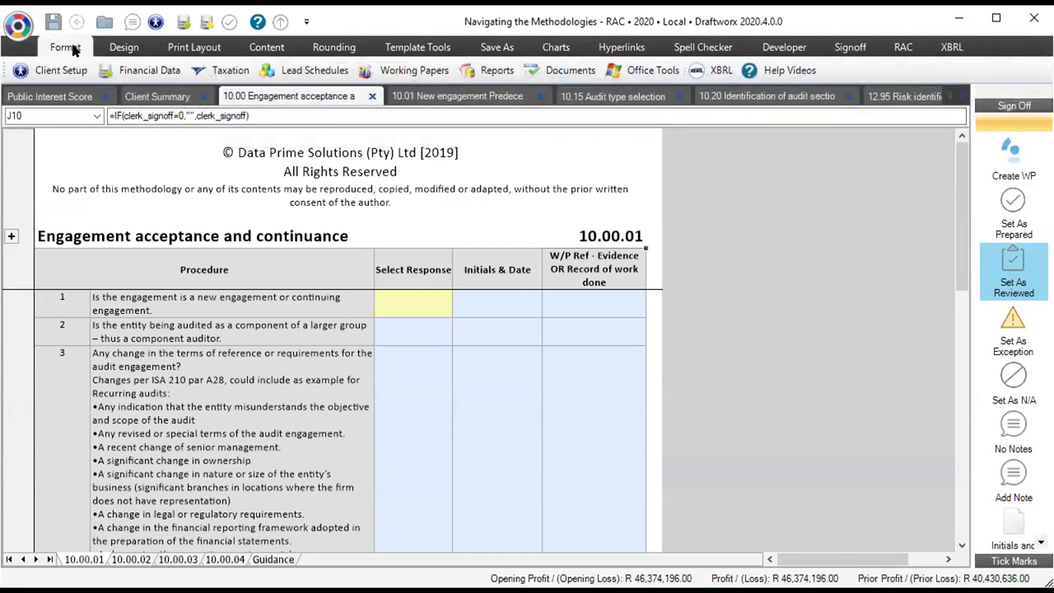
{"action": "double_click", "coordinate": [71, 48]}
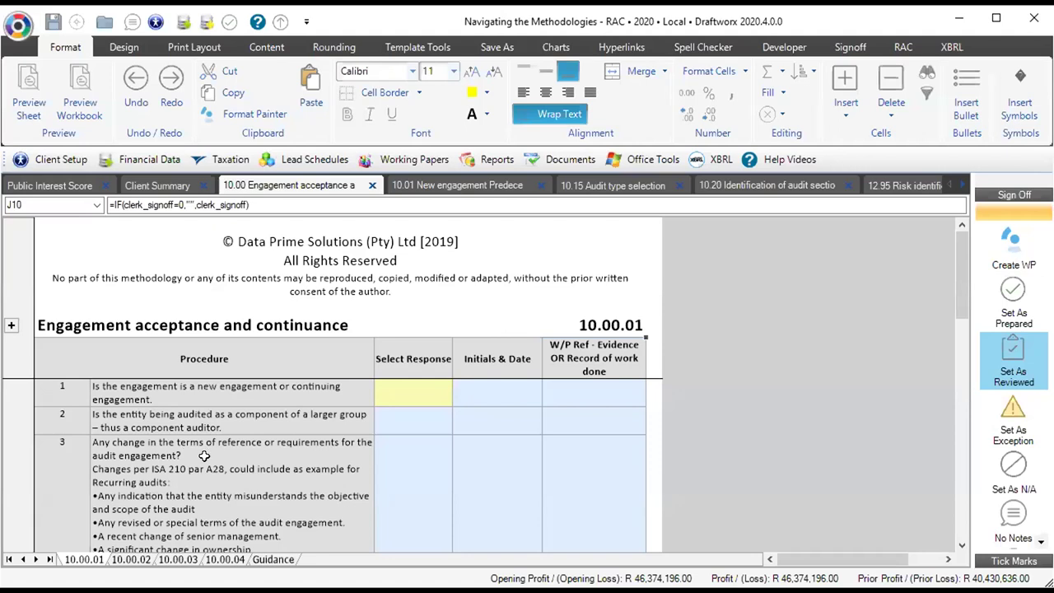
- Set the response of procedure 1, on whether the engagement is new or continuing, to Continuing engagement
{"action": "left_click", "coordinate": [353, 251]}
{"action": "left_click_drag", "start_coordinate": [352, 251], "coordinate": [361, 311]}
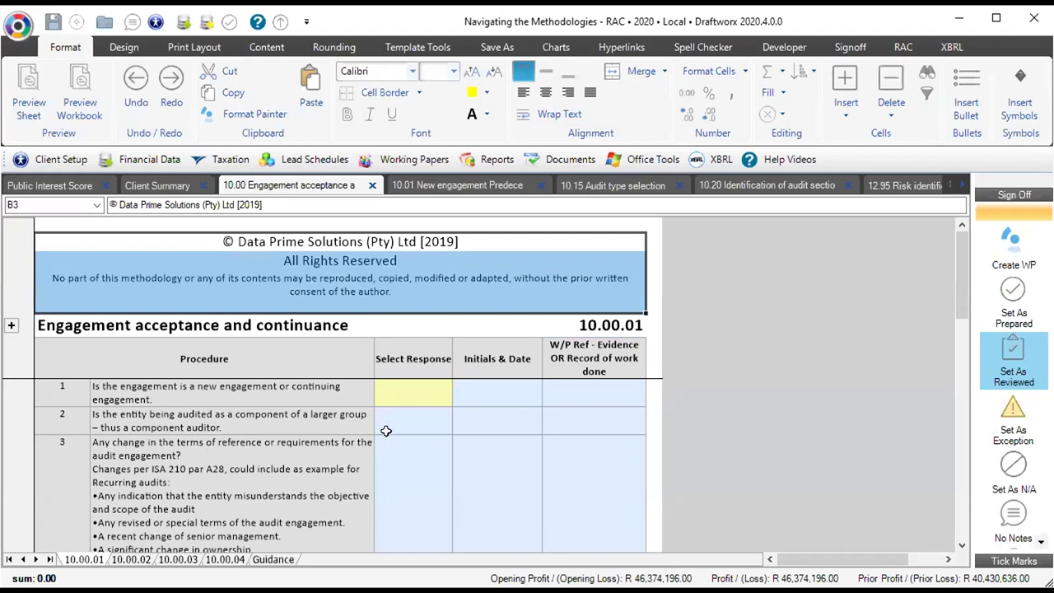
{"action": "left_click", "coordinate": [353, 402]}
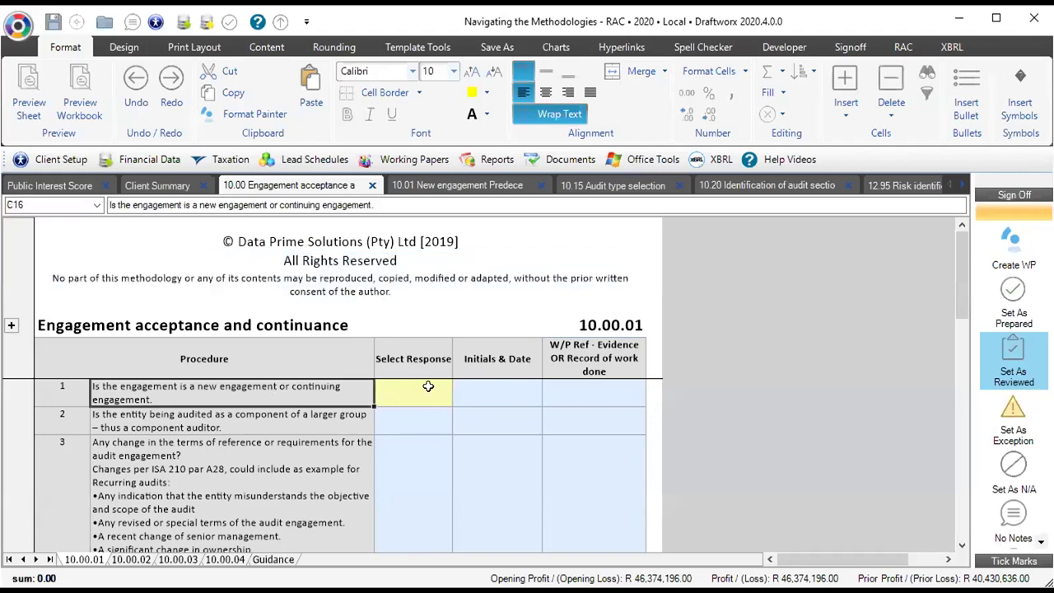
{"action": "left_click", "coordinate": [383, 386]}
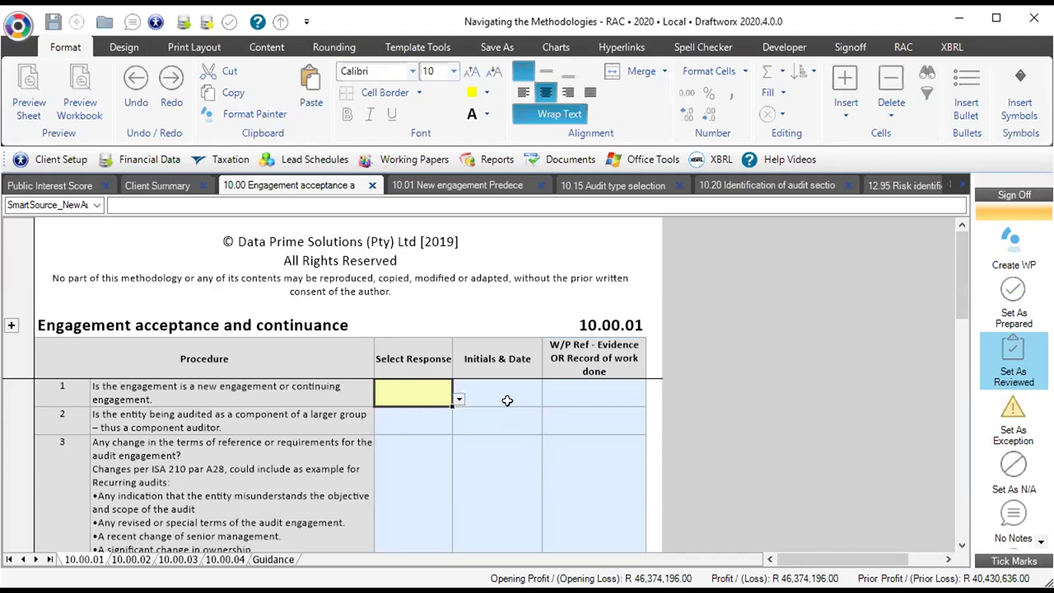
{"action": "left_click", "coordinate": [460, 398]}
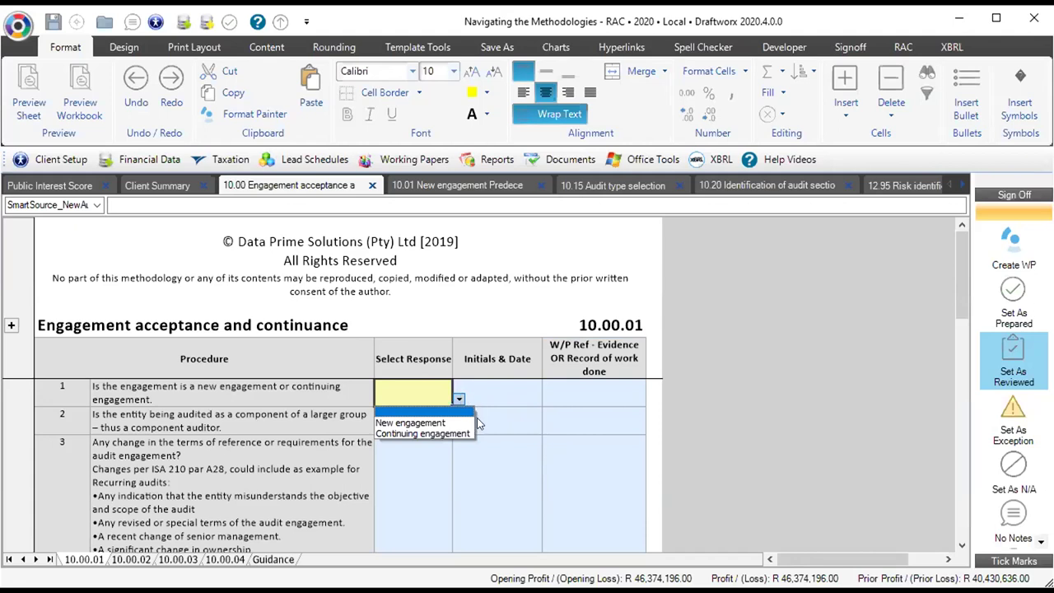
{"action": "left_click", "coordinate": [427, 434]}
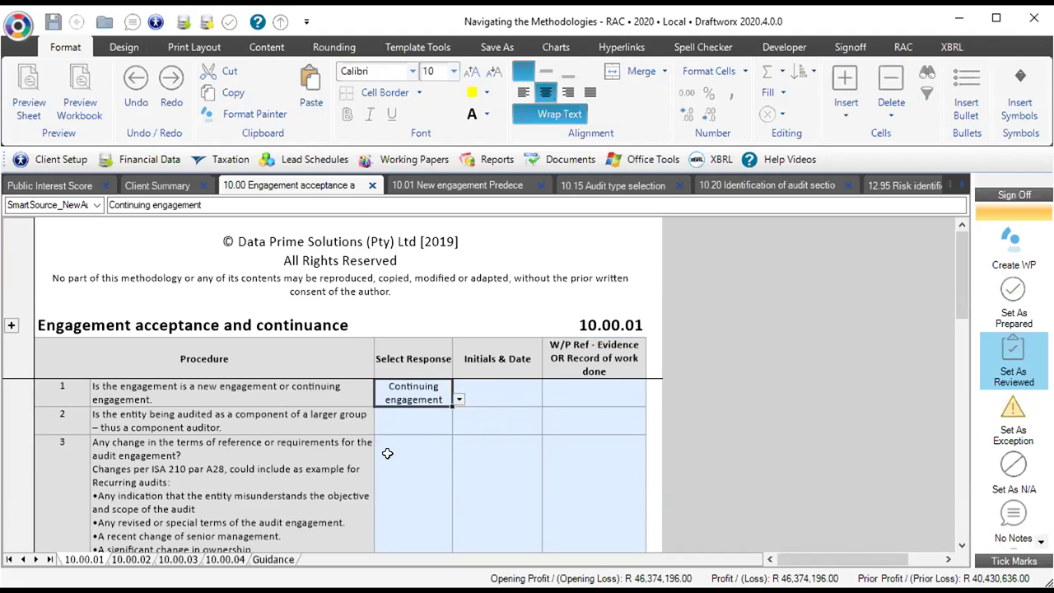
- Check the applicability note in working paper 10.01, and change procedure 1's response in 10.00.01 to New engagement
{"action": "left_click", "coordinate": [405, 189]}
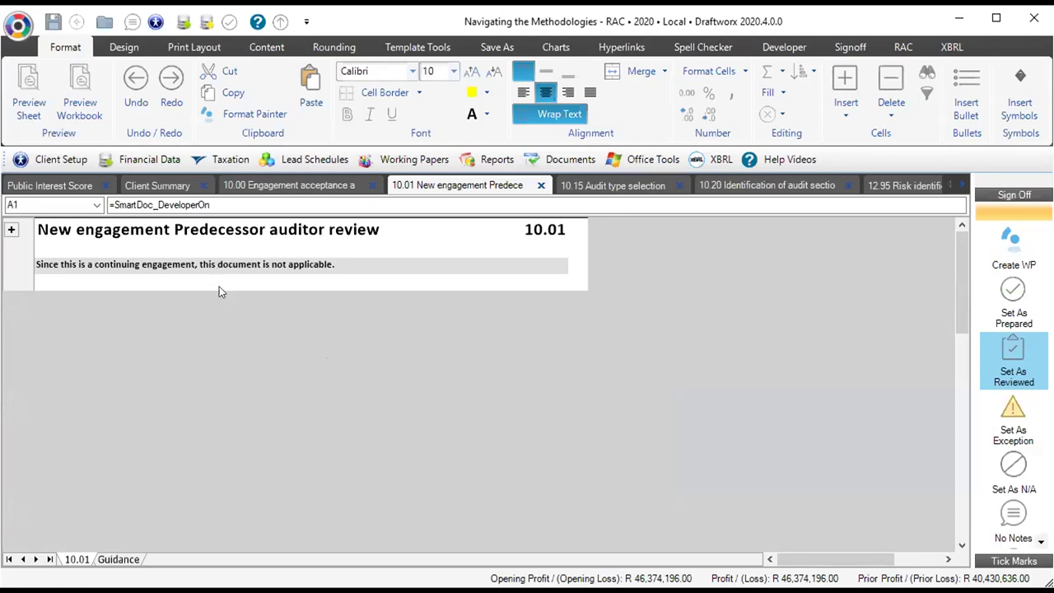
{"action": "left_click", "coordinate": [135, 265]}
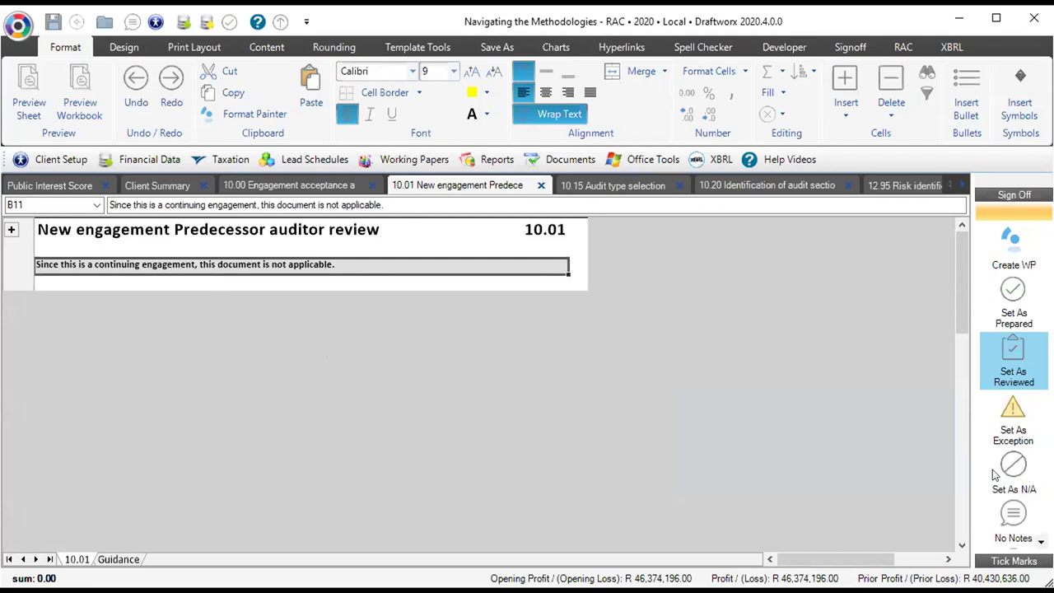
{"action": "left_click", "coordinate": [278, 186]}
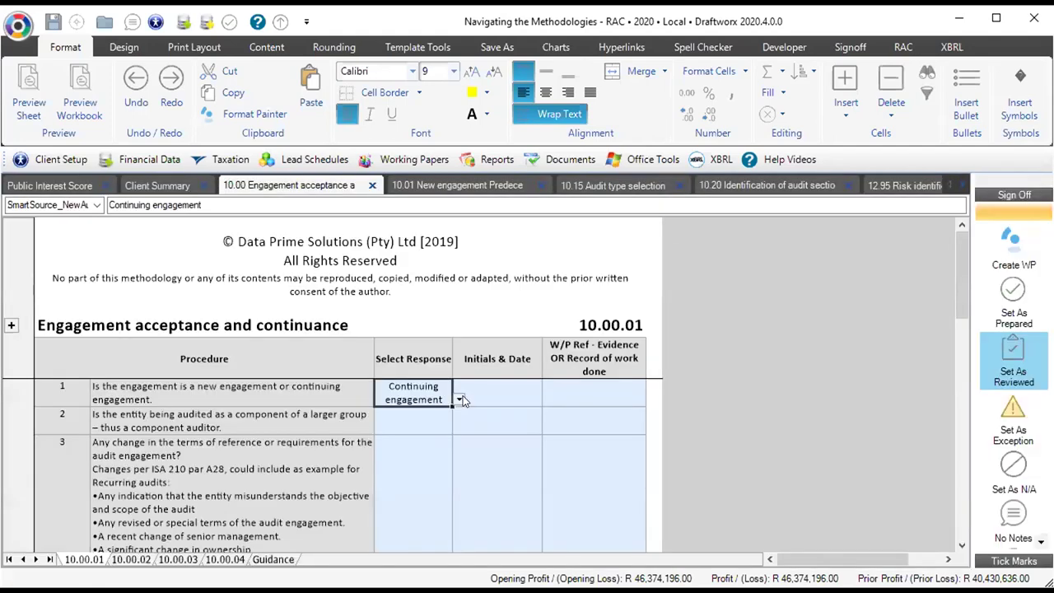
{"action": "left_click", "coordinate": [461, 398]}
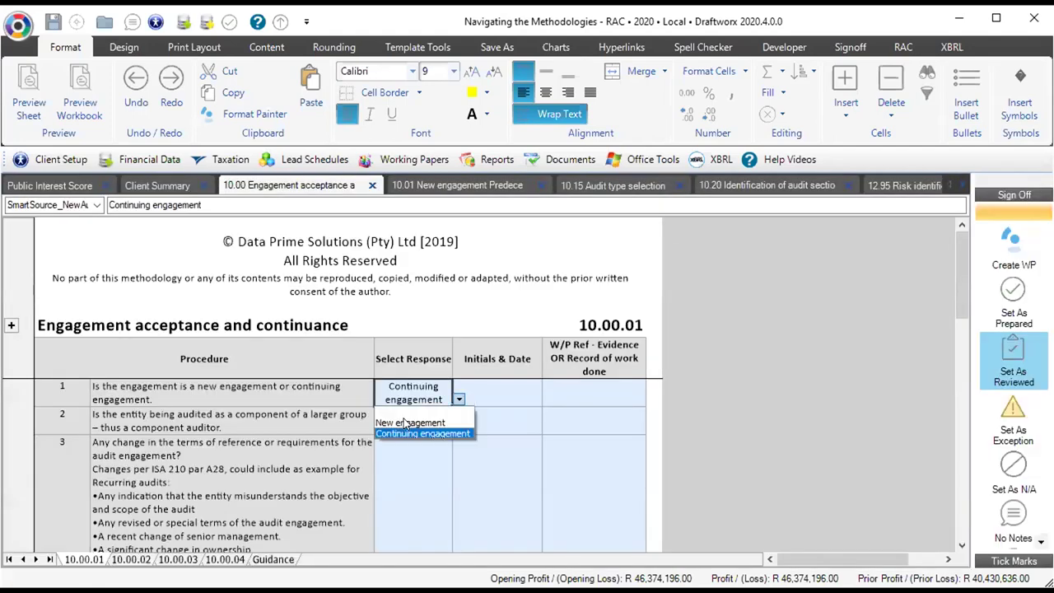
{"action": "left_click", "coordinate": [410, 422]}
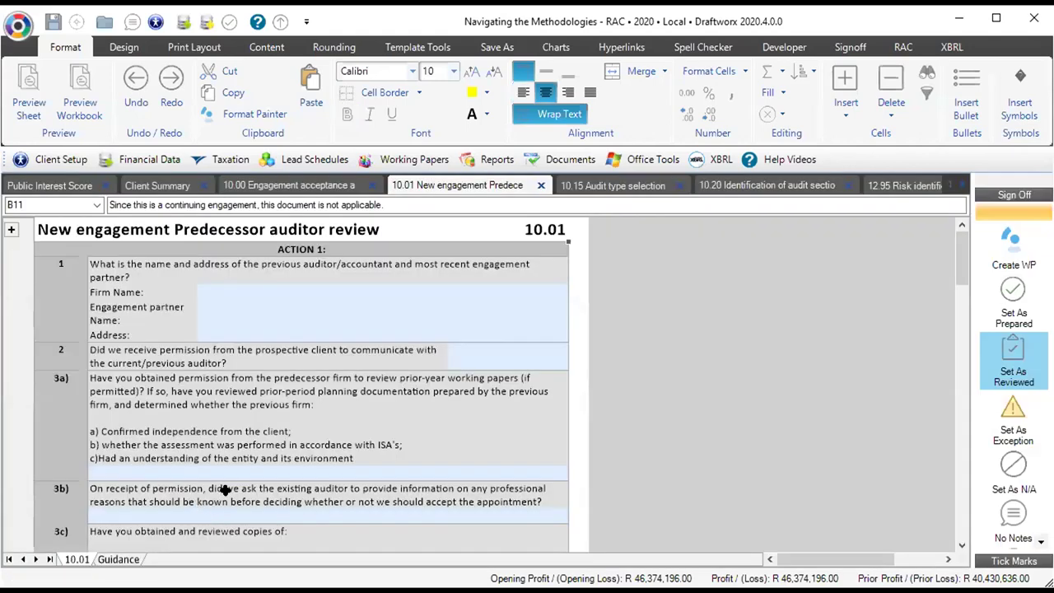
- Review the predecessor auditor questions in working paper 10.01, including the Action 2 engagement partner and Action 3 second partner sections
{"action": "left_click_drag", "start_coordinate": [217, 249], "coordinate": [212, 380]}
{"action": "scroll", "coordinate": [213, 379], "scroll_direction": "down", "scroll_amount": 2}
{"action": "left_click", "coordinate": [221, 414]}
{"action": "scroll", "coordinate": [223, 437], "scroll_direction": "down", "scroll_amount": 10}
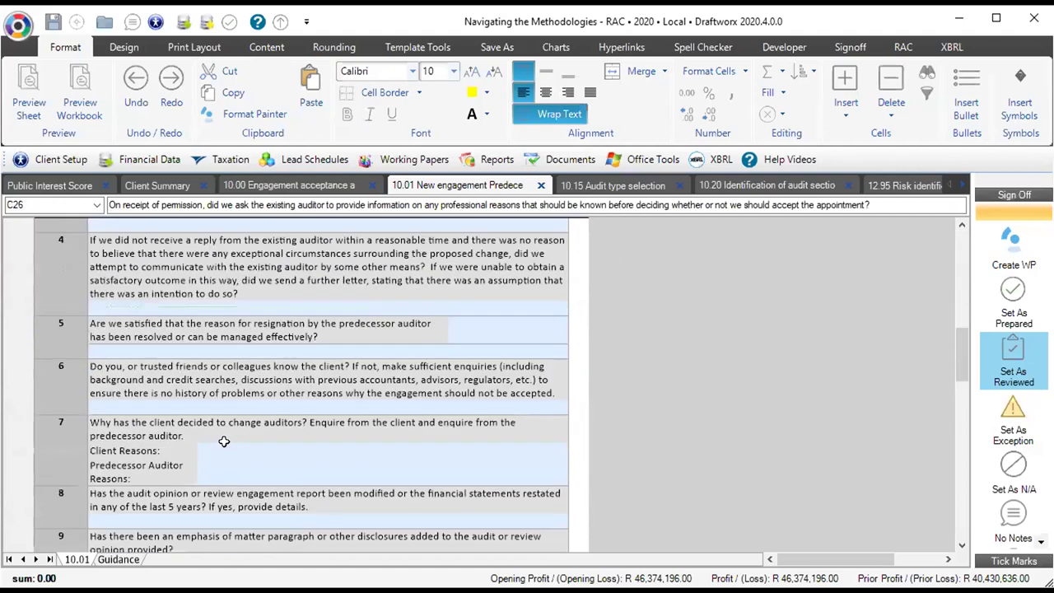
{"action": "scroll", "coordinate": [223, 442], "scroll_direction": "down", "scroll_amount": 12}
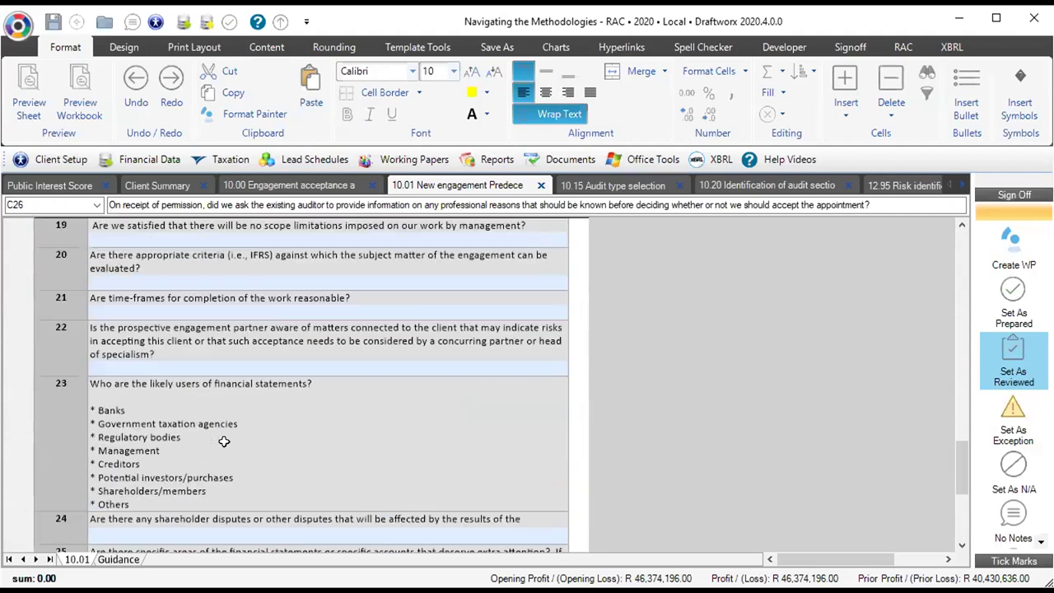
{"action": "scroll", "coordinate": [223, 442], "scroll_direction": "down", "scroll_amount": 5}
{"action": "scroll", "coordinate": [222, 441], "scroll_direction": "down", "scroll_amount": 2}
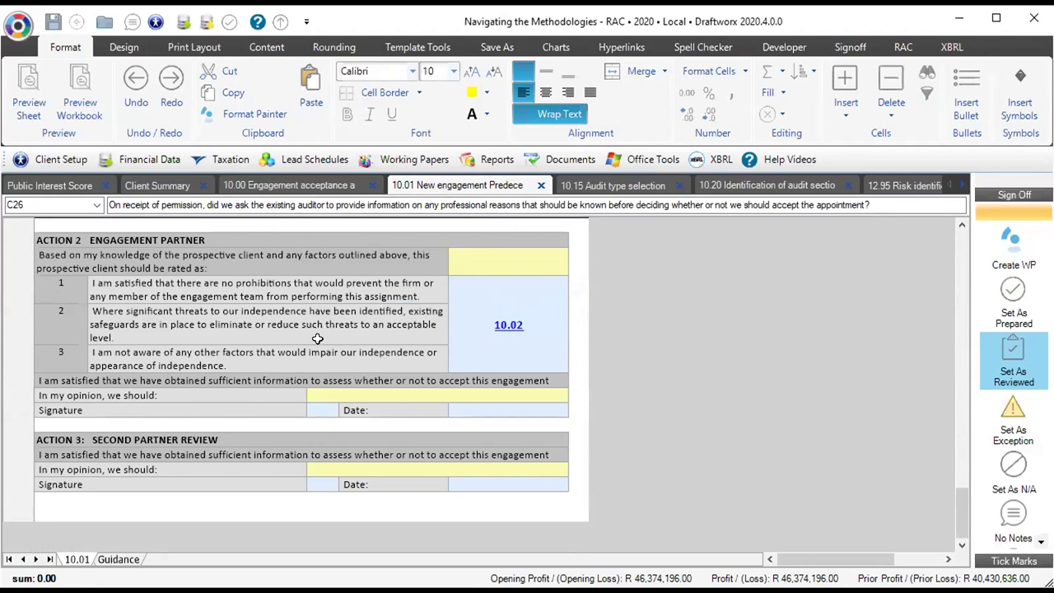
{"action": "scroll", "coordinate": [262, 406], "scroll_direction": "up", "scroll_amount": 5}
{"action": "scroll", "coordinate": [263, 428], "scroll_direction": "down", "scroll_amount": 4}
{"action": "left_click", "coordinate": [66, 245]}
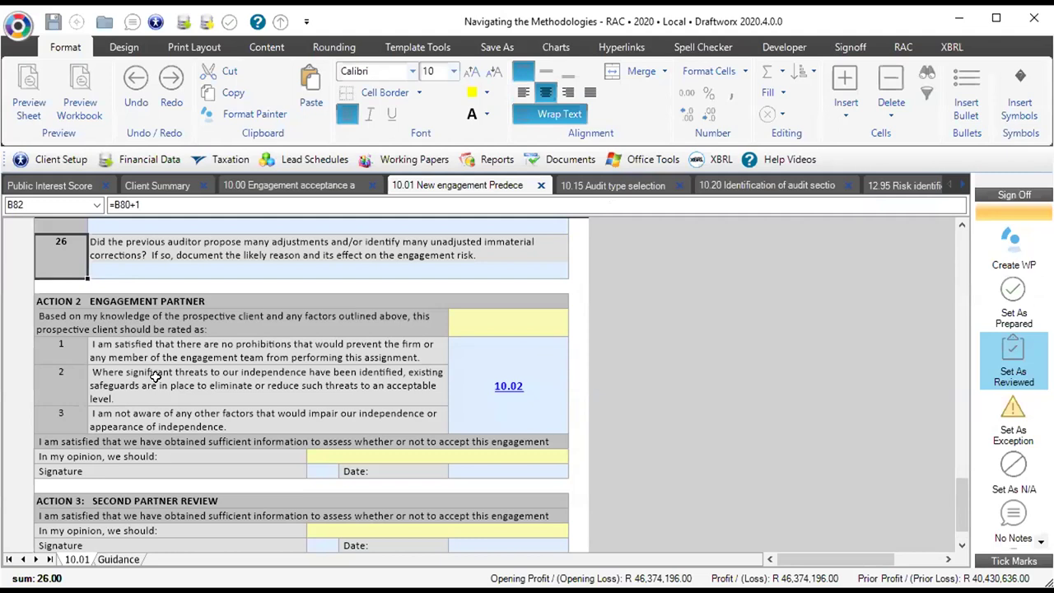
{"action": "scroll", "coordinate": [156, 376], "scroll_direction": "up", "scroll_amount": 20}
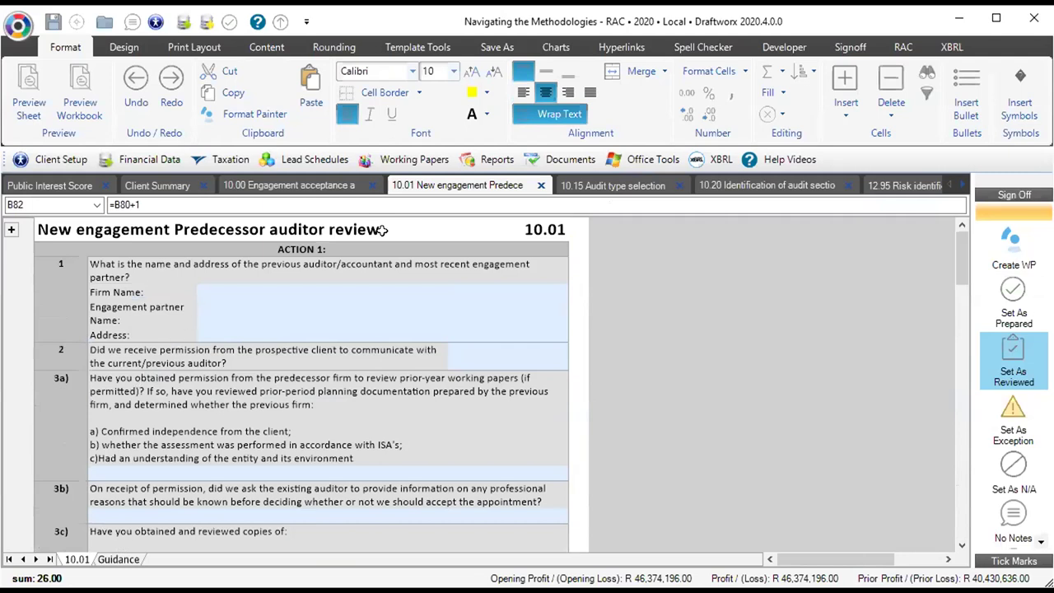
- Close working paper 10.01 and set procedure 1's response in 10.00.01 back to Continuing engagement
{"action": "left_click", "coordinate": [541, 184]}
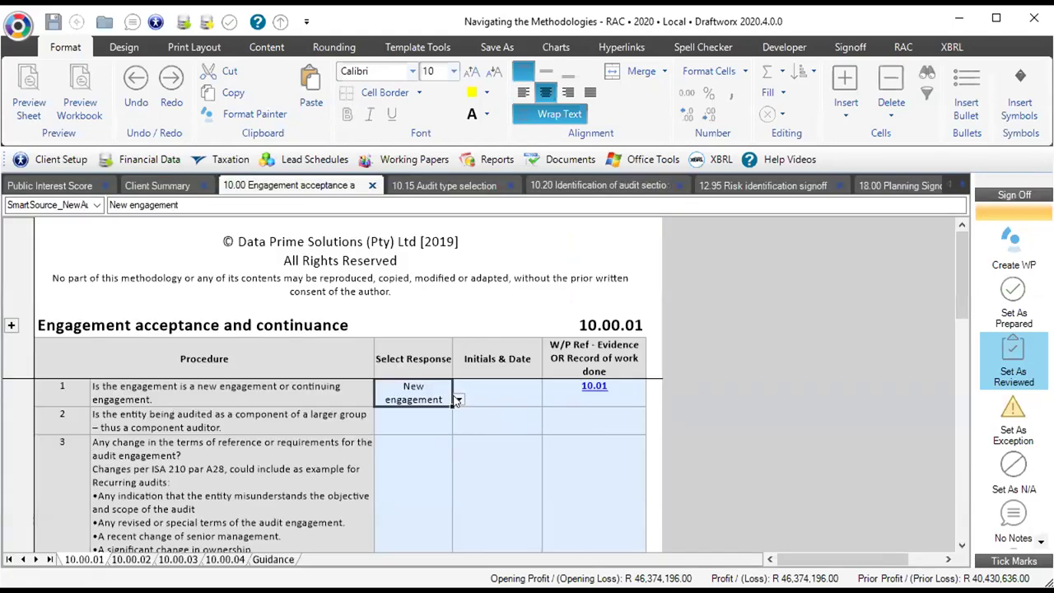
{"action": "left_click", "coordinate": [458, 400]}
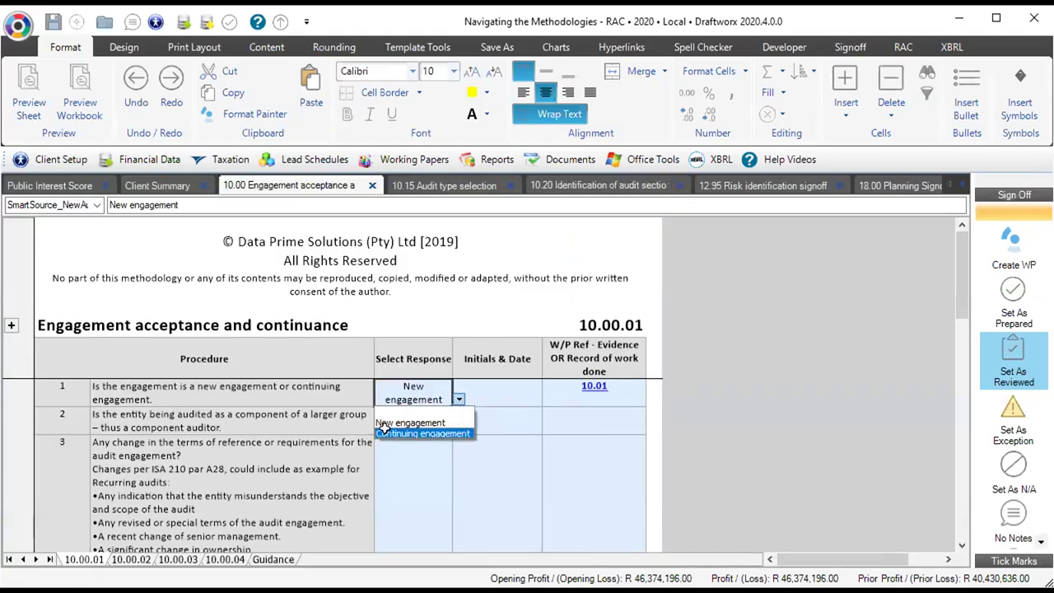
{"action": "left_click", "coordinate": [391, 435]}
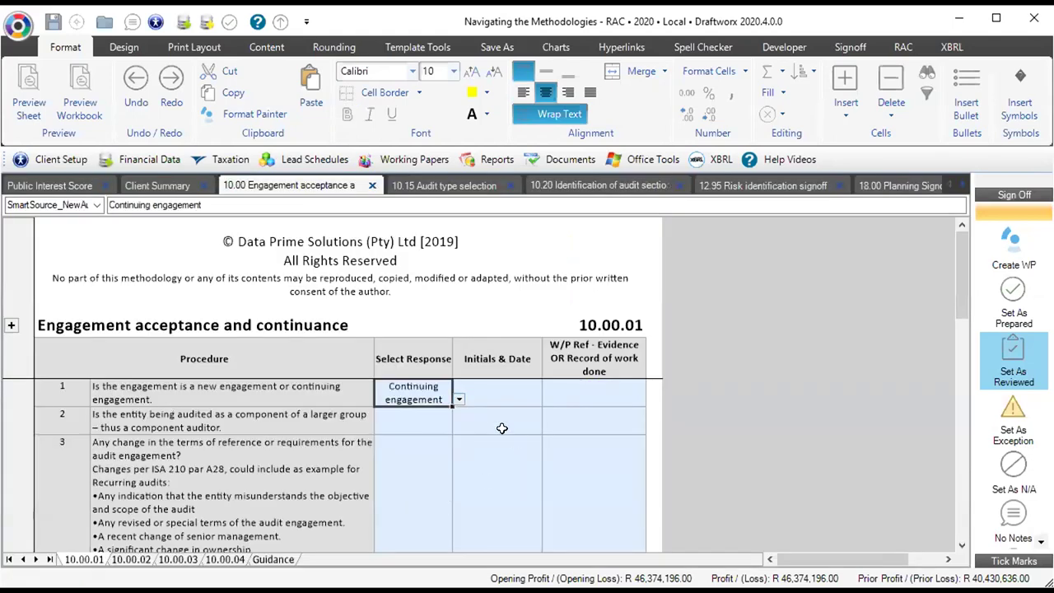
- Insert the preparer's initials and date stamp in the Initials & Date cell of procedure 1
{"action": "left_click", "coordinate": [500, 397]}
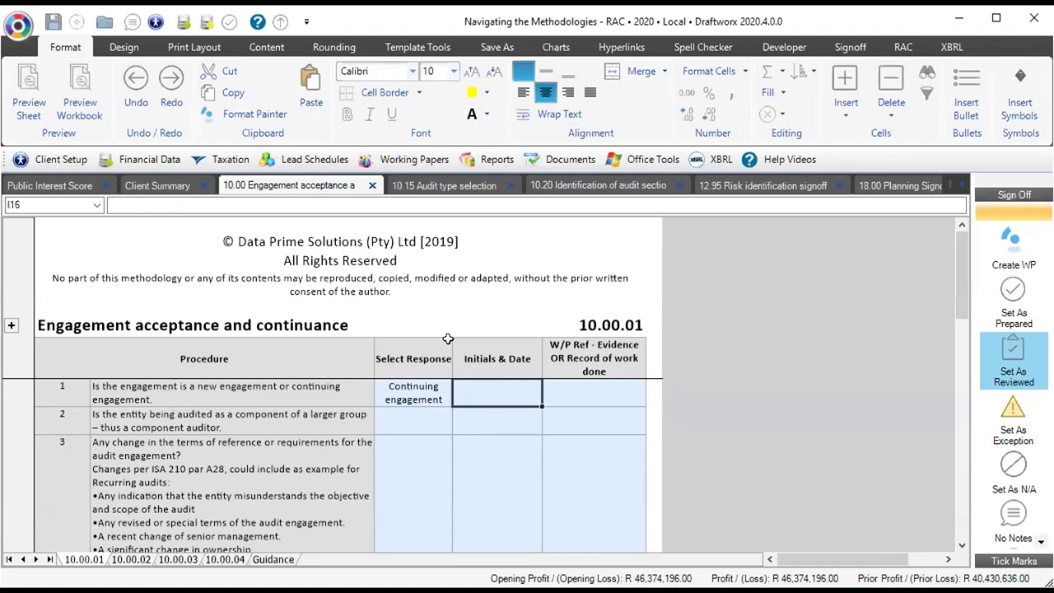
{"action": "scroll", "coordinate": [1014, 354], "scroll_direction": "down", "scroll_amount": 2}
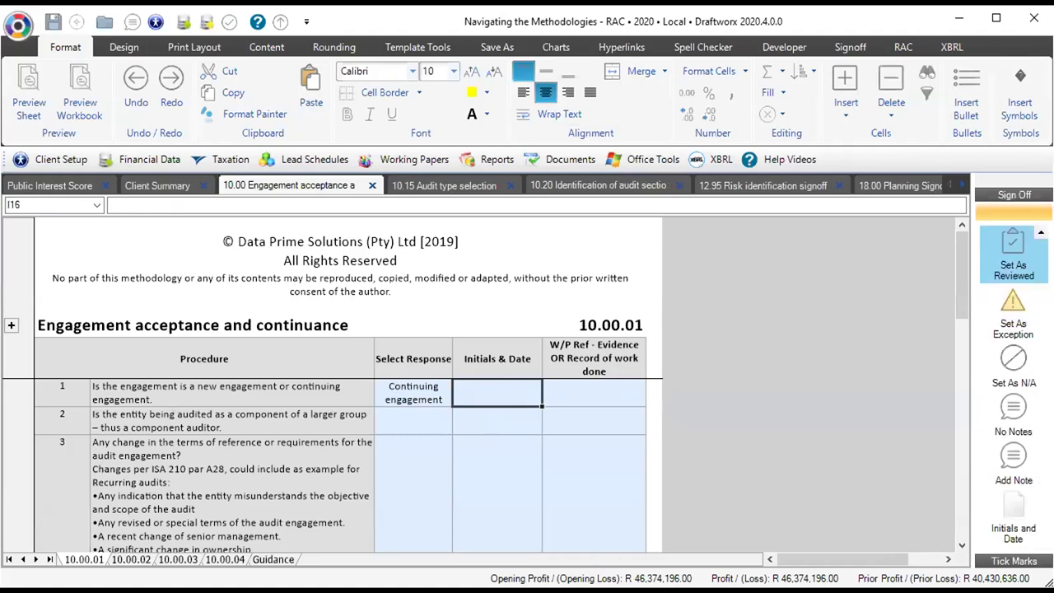
{"action": "left_click", "coordinate": [1008, 536]}
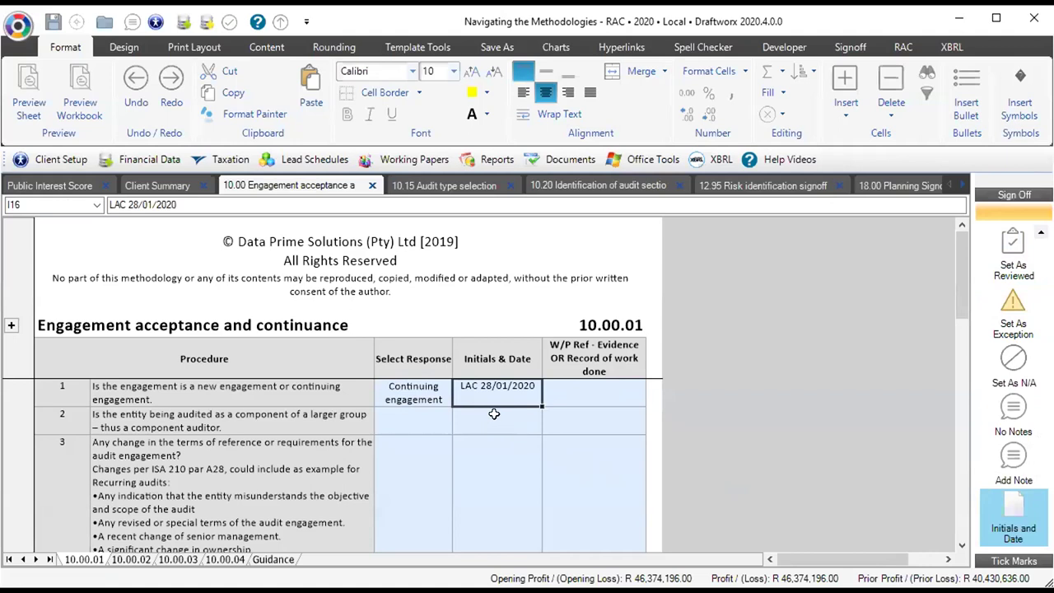
- Set the response of procedure 2, on whether the entity is a component of a larger group, to Sole auditor
{"action": "left_click", "coordinate": [406, 424]}
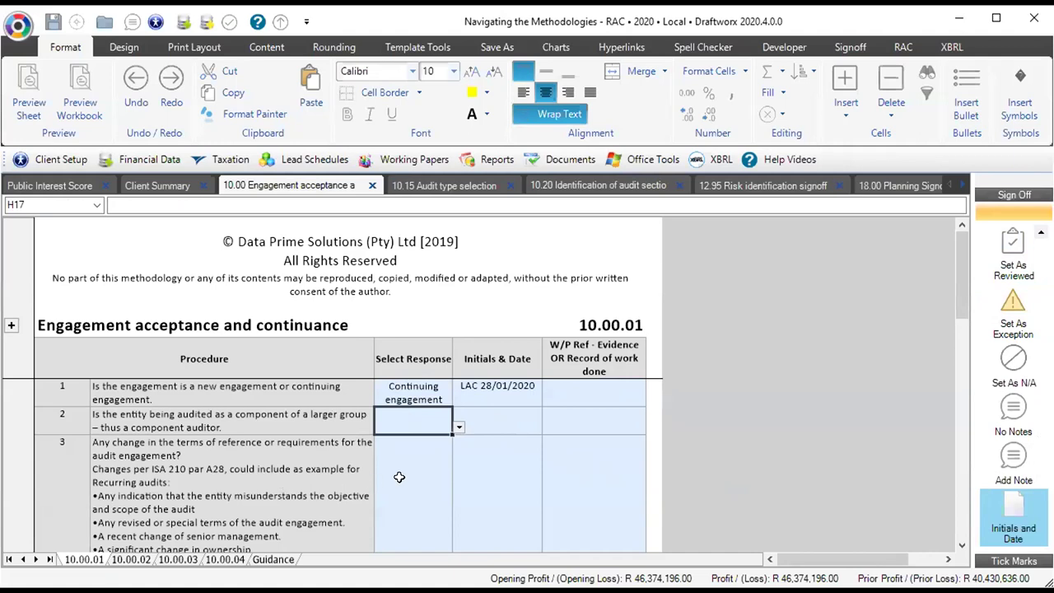
{"action": "left_click", "coordinate": [460, 428]}
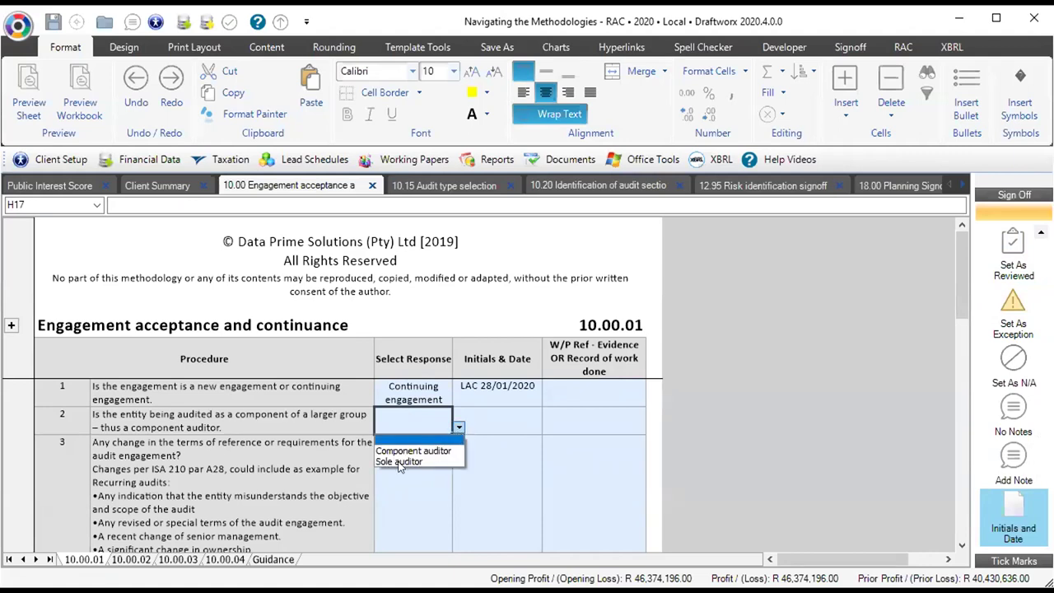
{"action": "key", "text": "Return"}
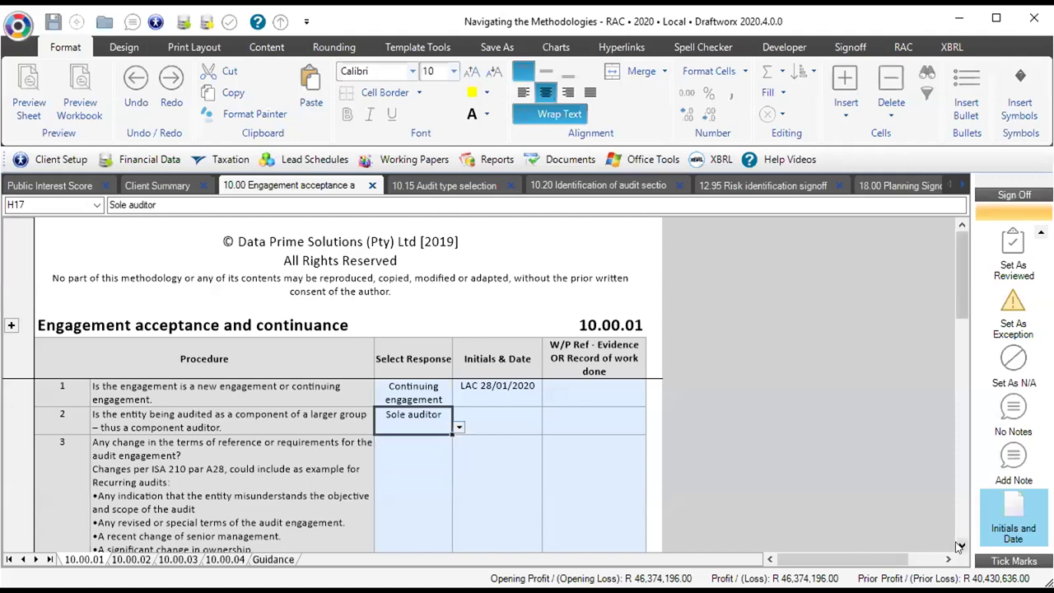
- Select the response cell of procedure 3 and minimize the ribbon so the procedure's full text can be read
{"action": "left_click", "coordinate": [961, 546]}
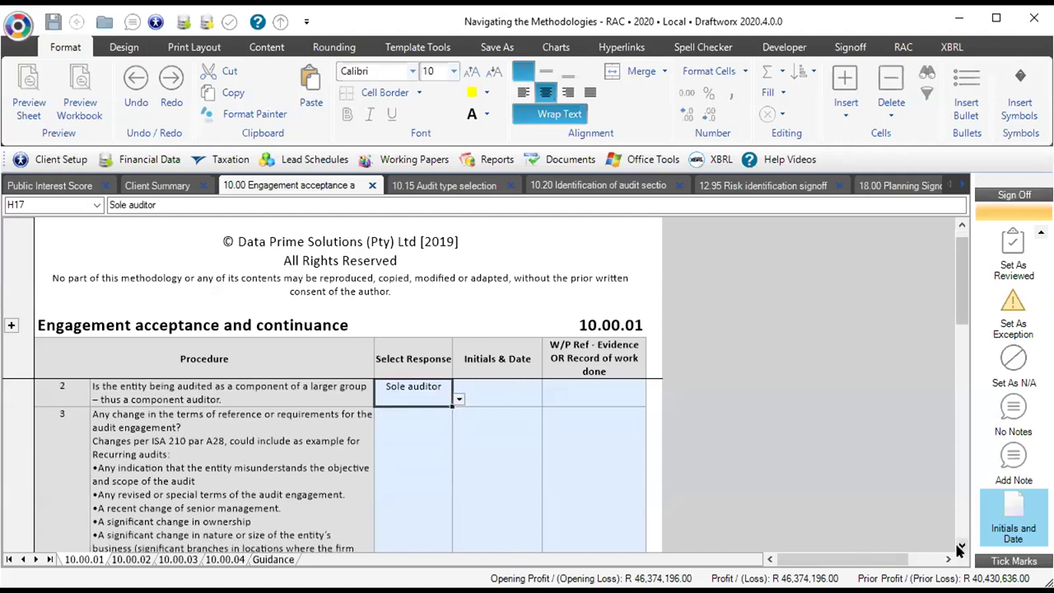
{"action": "left_click", "coordinate": [961, 546]}
{"action": "left_click", "coordinate": [282, 483]}
{"action": "left_click", "coordinate": [420, 486]}
{"action": "left_click", "coordinate": [961, 544]}
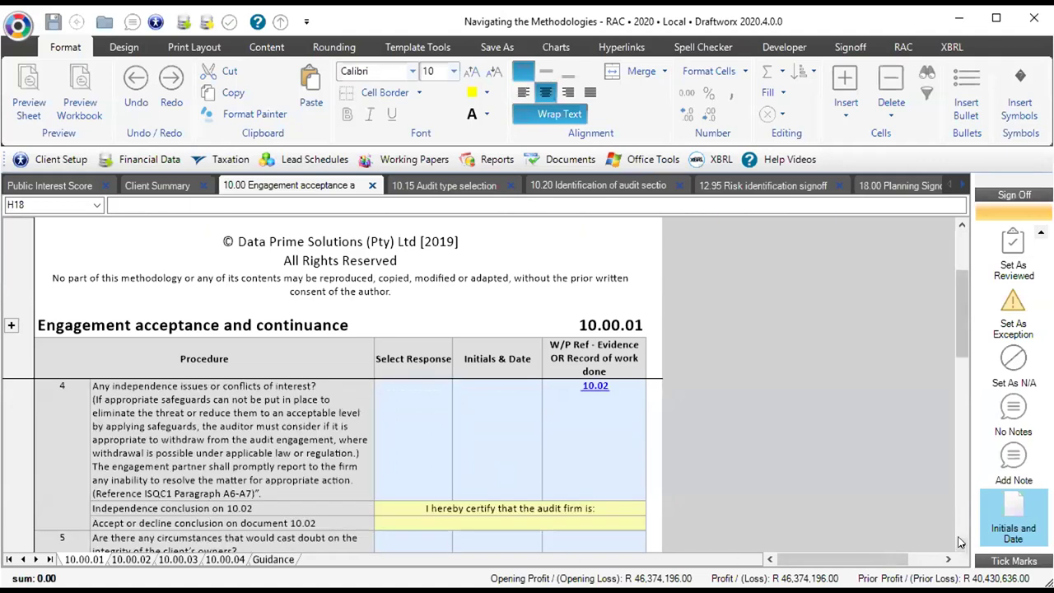
{"action": "left_click", "coordinate": [958, 220]}
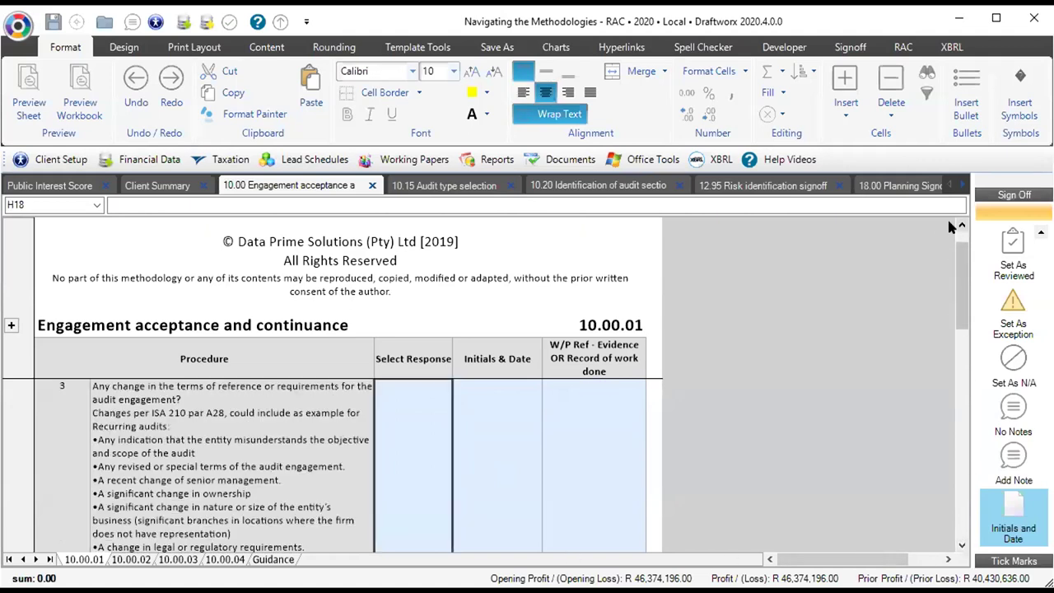
{"action": "double_click", "coordinate": [62, 47]}
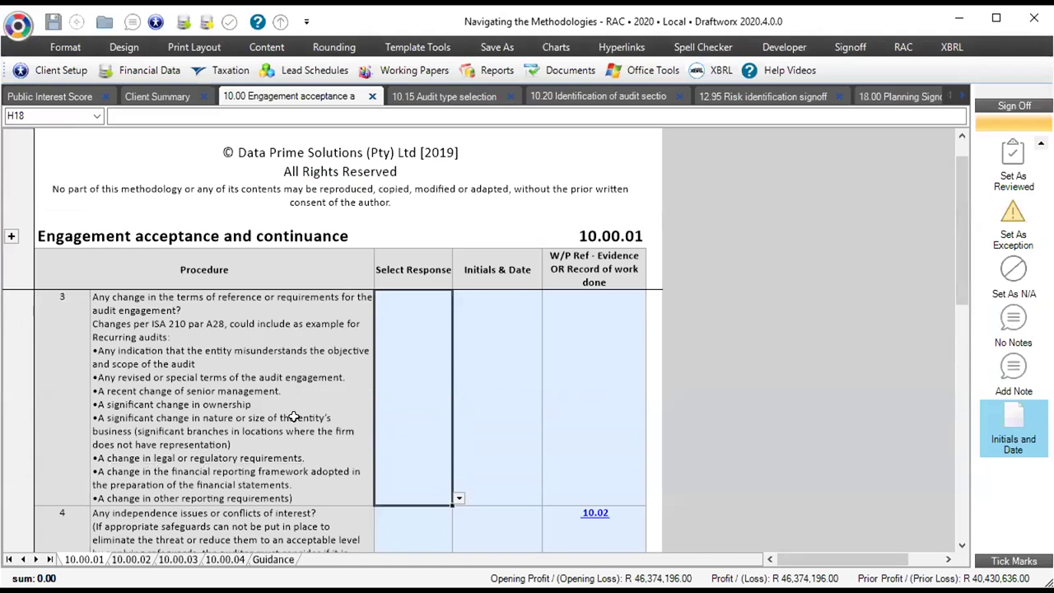
- Answer procedure 3 with Y and insert a hyperlink to 17.00 Risk assessment summaries in its cell for documenting the changes
{"action": "left_click", "coordinate": [459, 499]}
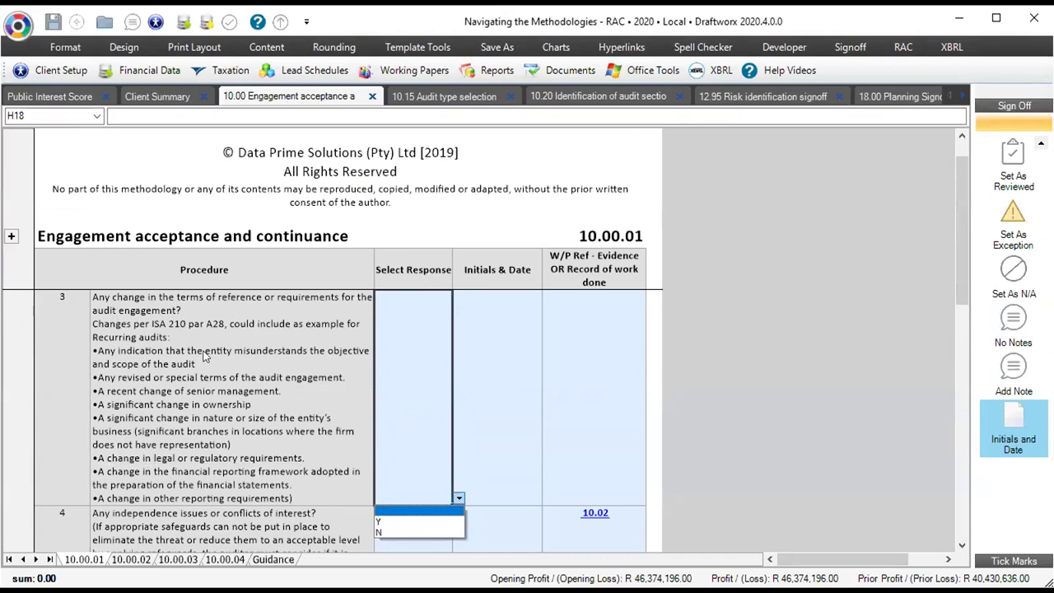
{"action": "left_click", "coordinate": [381, 514]}
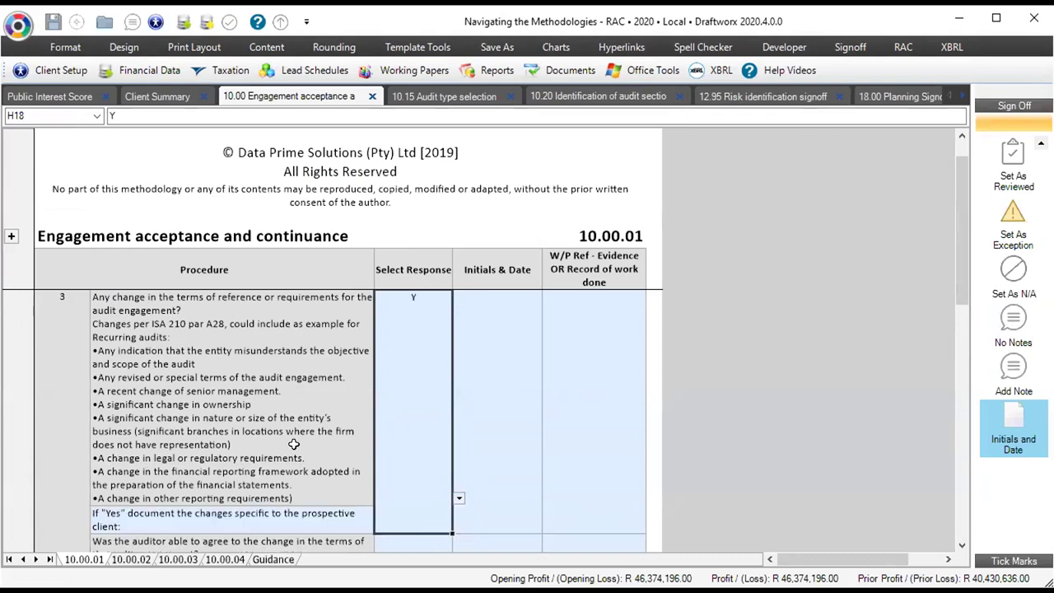
{"action": "left_click", "coordinate": [238, 520]}
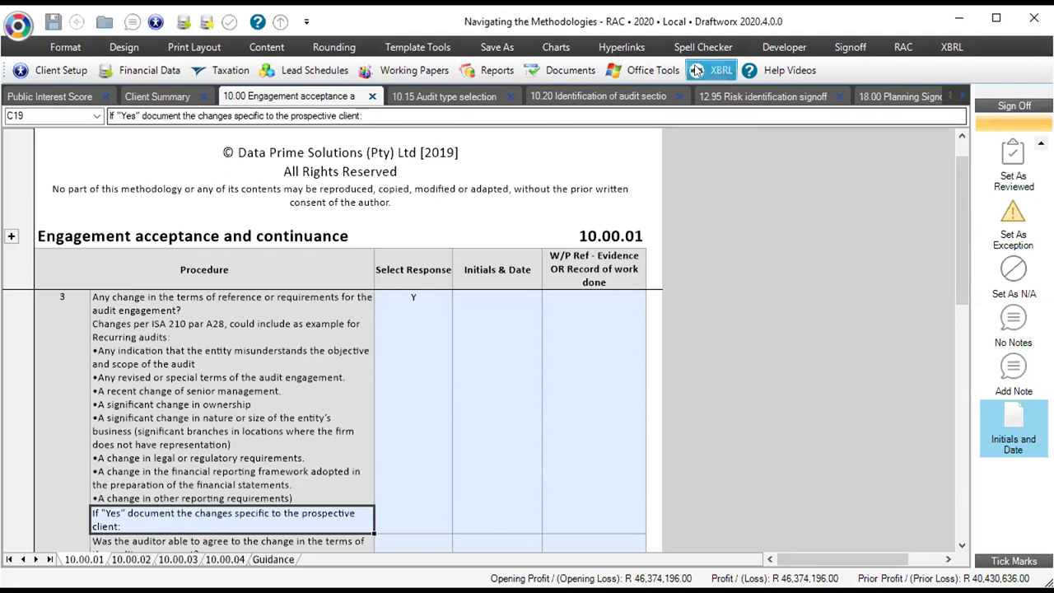
{"action": "left_click", "coordinate": [622, 48]}
{"action": "left_click", "coordinate": [575, 91]}
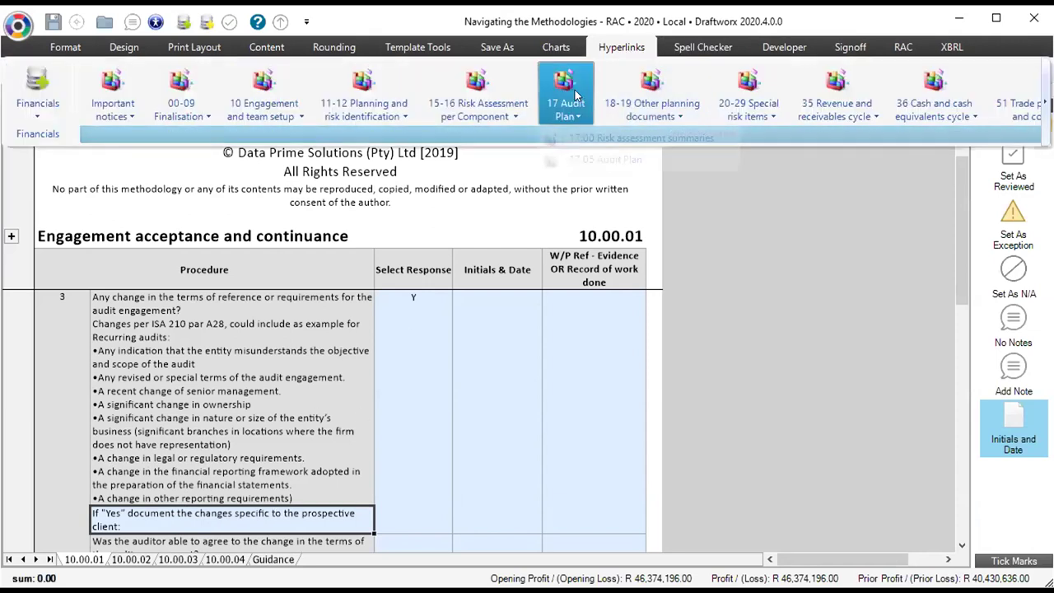
{"action": "left_click", "coordinate": [597, 139]}
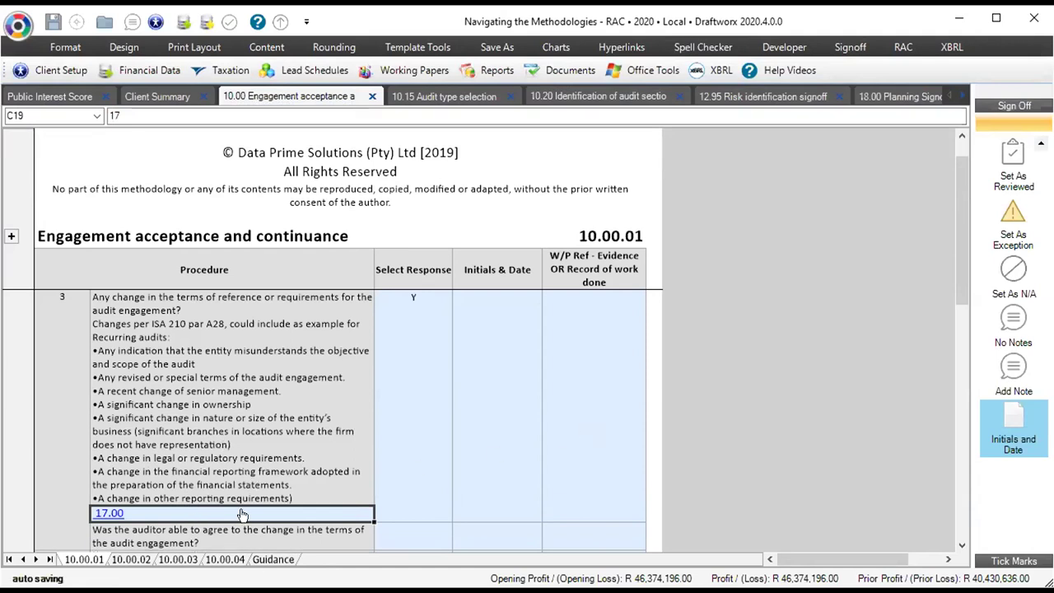
- Change the response of procedure 3, on changes in the terms of the audit engagement, to N
{"action": "left_click", "coordinate": [546, 404]}
{"action": "left_click", "coordinate": [451, 443]}
{"action": "left_click", "coordinate": [458, 497]}
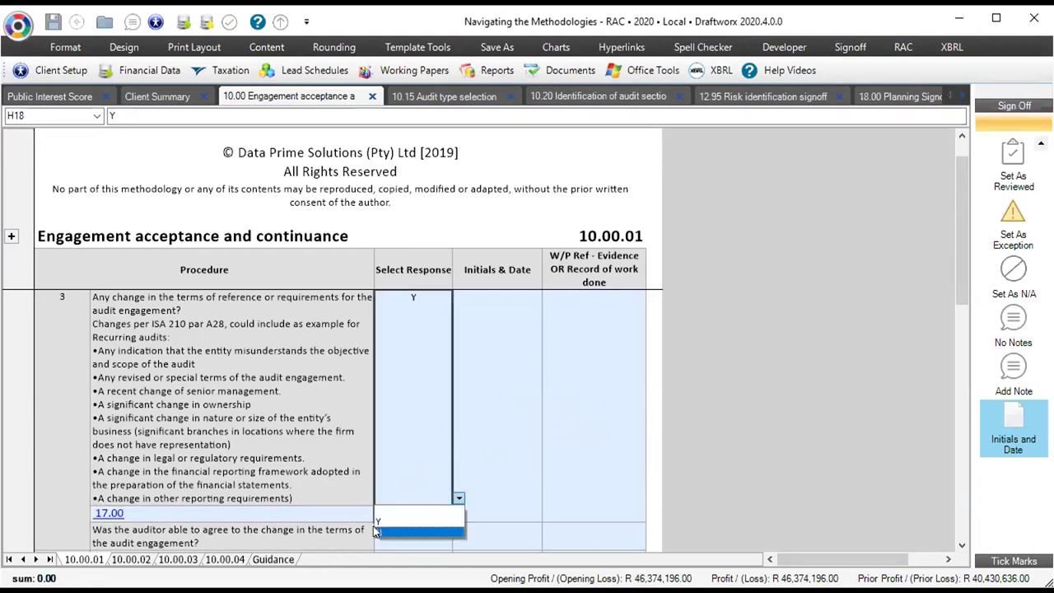
{"action": "left_click", "coordinate": [379, 532]}
- Fill the W/P Ref - Evidence cell of procedure 3 with a long passage of random filler text
{"action": "left_click", "coordinate": [586, 367]}
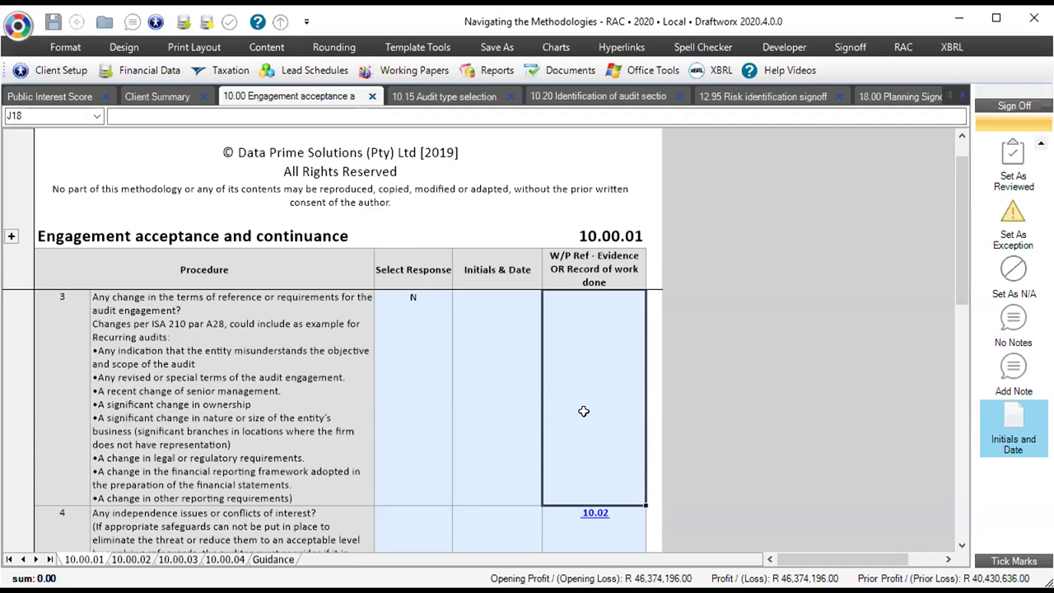
{"action": "type", "text": "dfs;lkj sdf;lkgj dsflkgj d"}
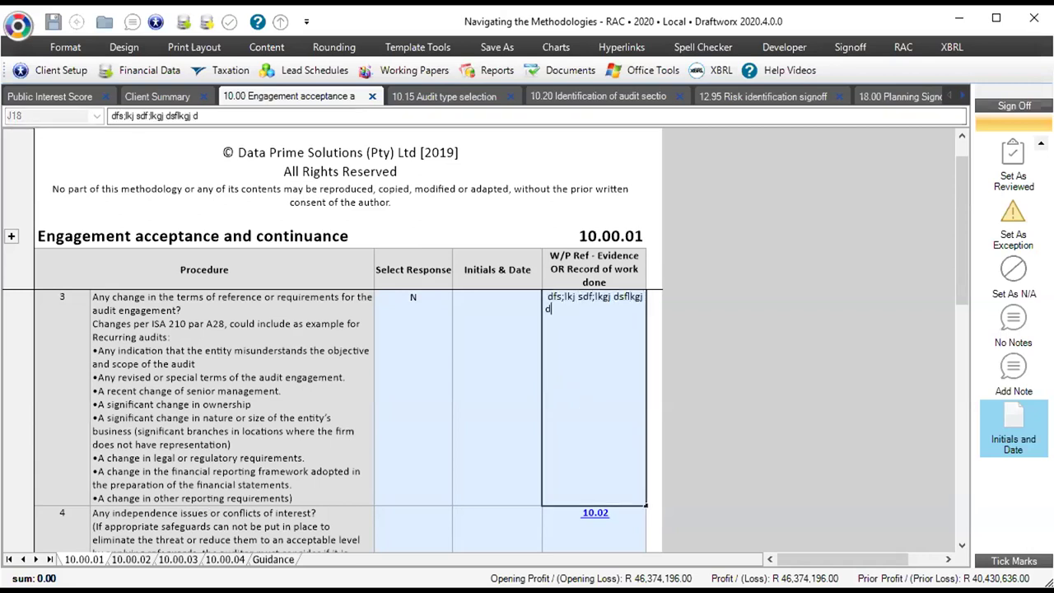
{"action": "type", "text": "s;flkgj sdl;fkgj ;lsdfkjg ;lsdfkj g;ldsfkjg ;lsdkfj g;lskdfjg ;lkdsfj g;lksdfj g;lk"}
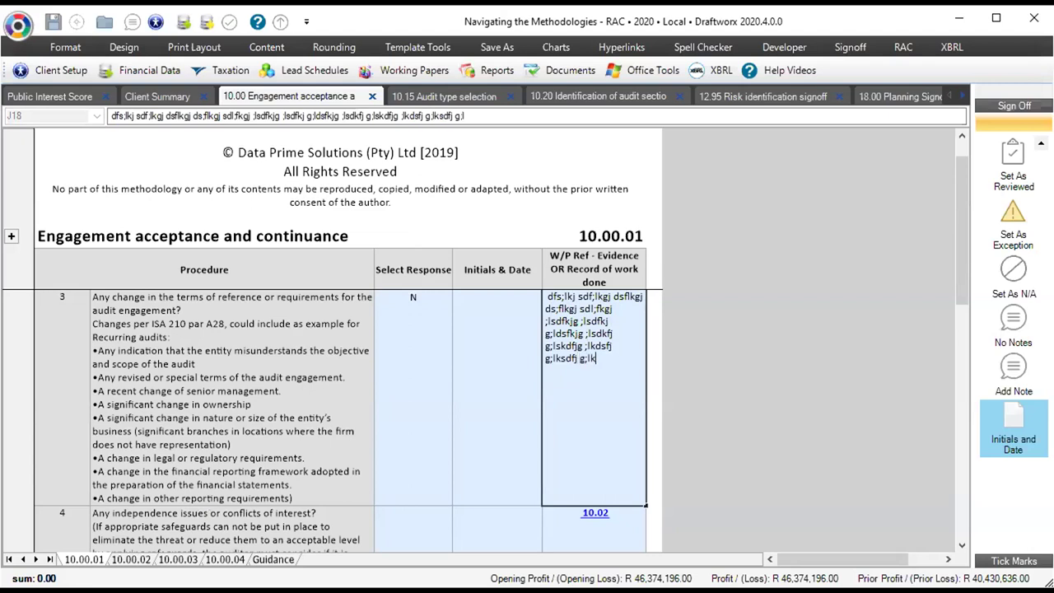
{"action": "type", "text": "sdjf gl;kdsfj g;lksdjf gl;ksdfhg lksdfjhg dsklfjh lksdfjhg lkdsfjhg lksdjfhg lkdsfjhg "}
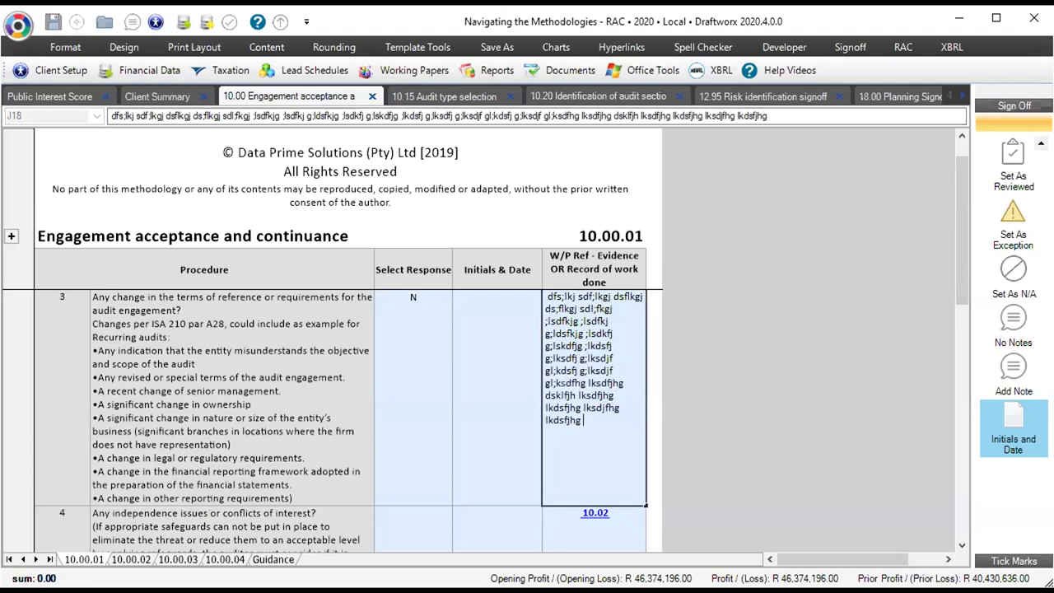
{"action": "type", "text": "kldsfjh ldkfsjh kldsfjhg lksdfjhg lkdsfjhg lkdsfjhg lkdsfjhg lkdsfj"}
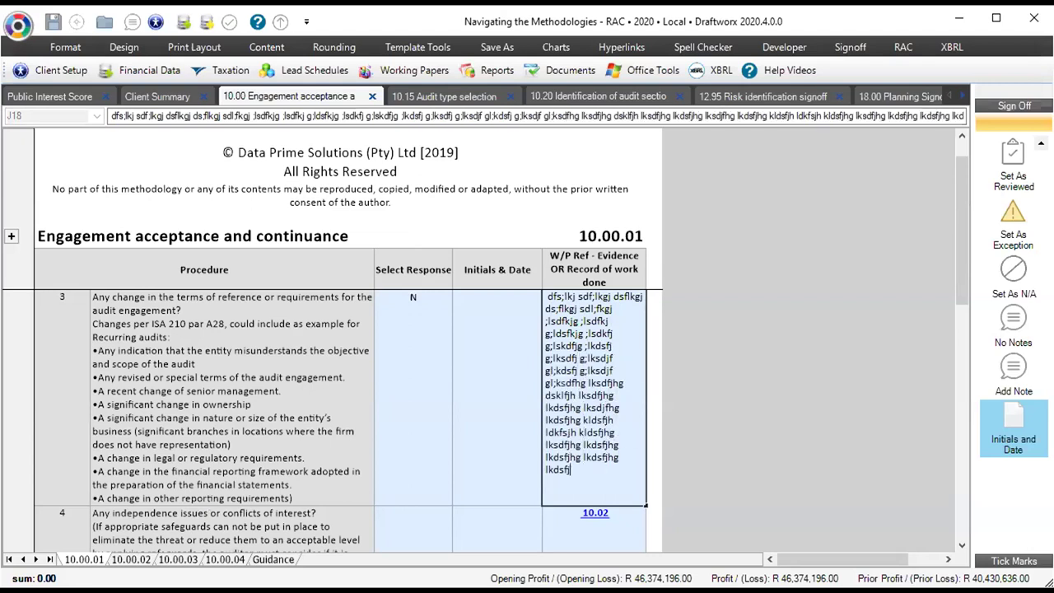
{"action": "type", "text": "hg lkdfsjhg lkdsfjhg lkdsfjh glksdfjhg lkdsfjhg lkdsfjhg lkdsfjhg lkdfsjh"}
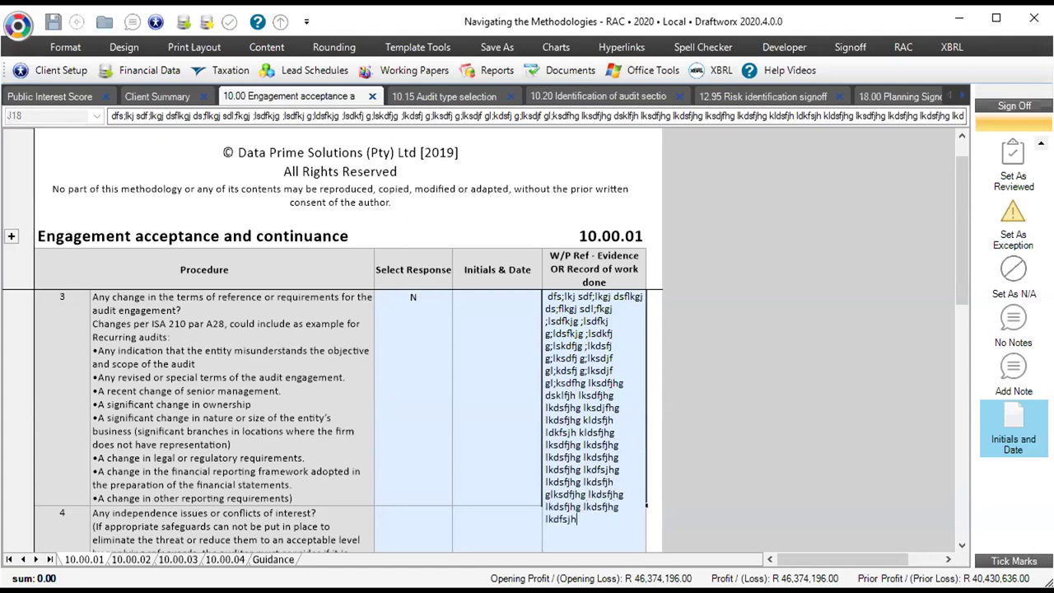
{"action": "type", "text": "g kldsfjgh dlsfkjhg dslkfjhg dkslfjhg lskdfjhg dsklfjhg dslkfjhg lksdfjhg lkdsfjhg lkdsfjhg lksdfjhg lsdkfjhg"}
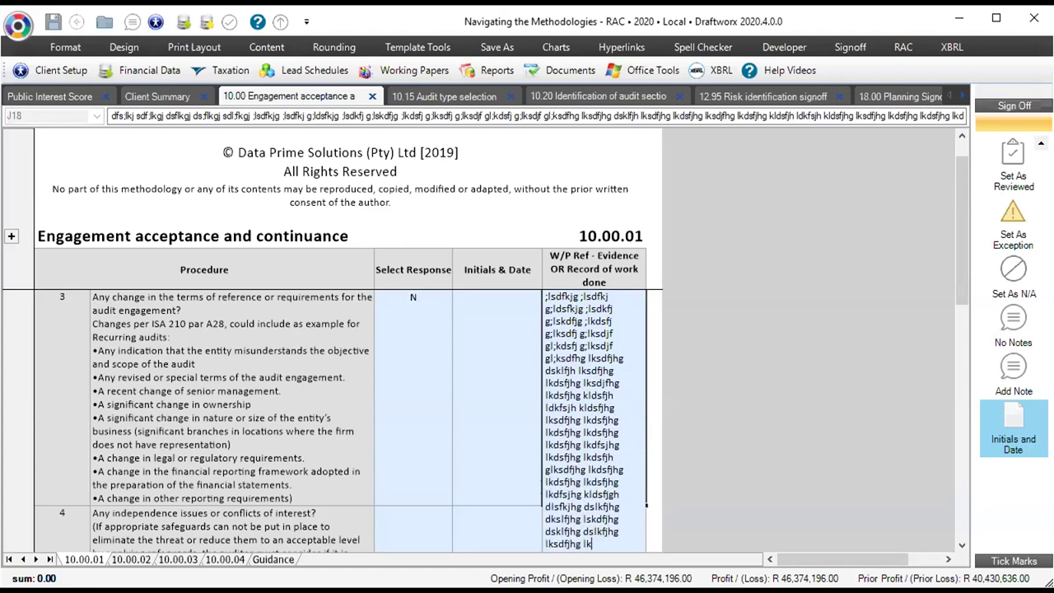
{"action": "type", "text": " slkdfjhg lksdfjhg lkdsfjhg lkdsfjhg lkdsfjhg lskdfjhg lkdsfjhg lkdsfjhg lkdsfj"}
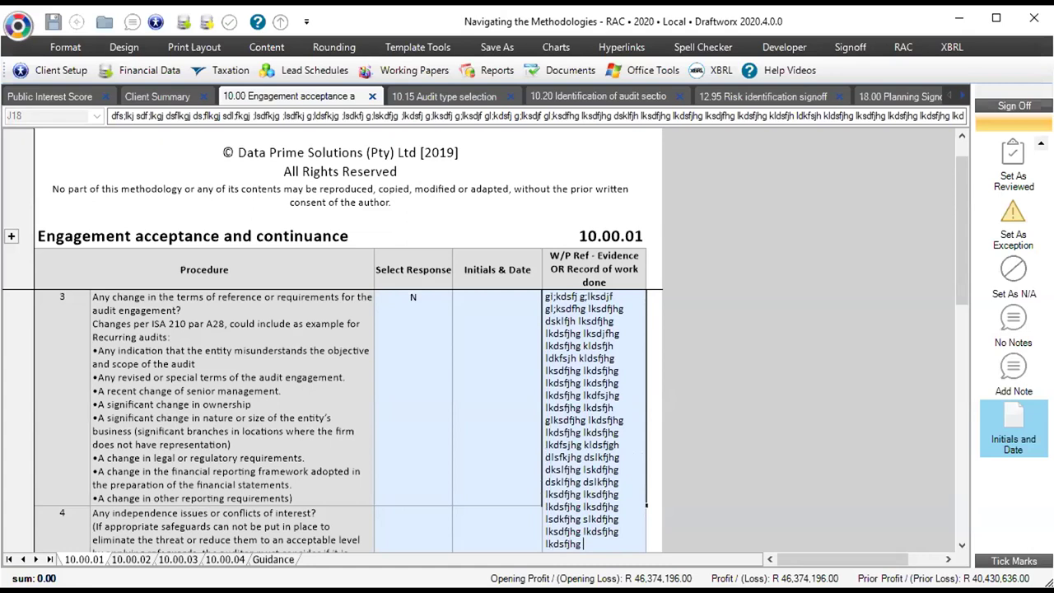
{"action": "type", "text": "h glkdsfjhg lkdsfjh gdkslfj"}
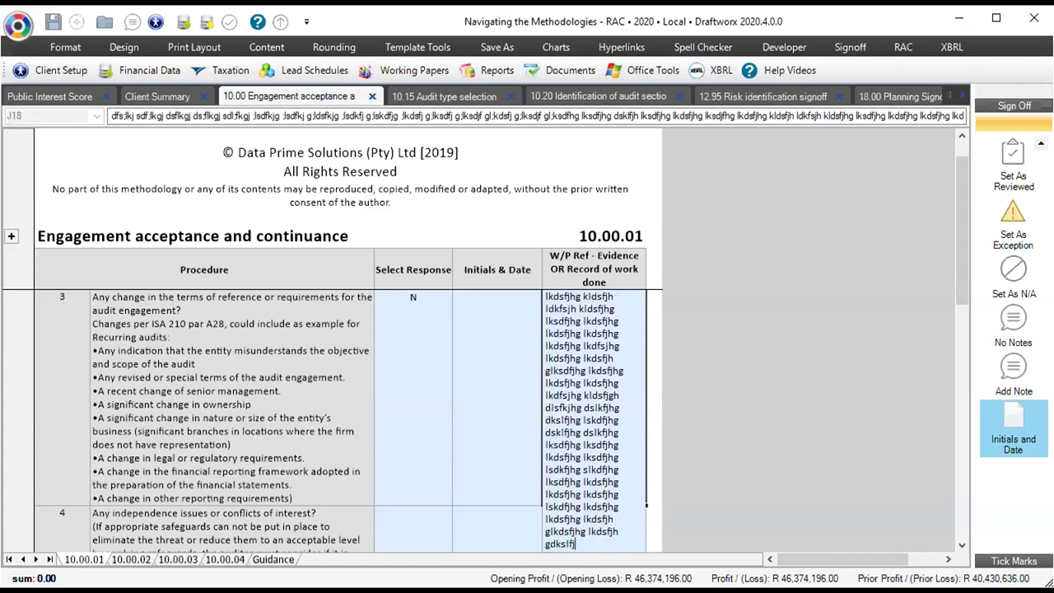
{"action": "type", "text": "hg dlskfjhg dslkfjhg slkdfjhg dslkfjhg dsfkljhg ldskfjgh sdlkfjgh lsdkfjhg"}
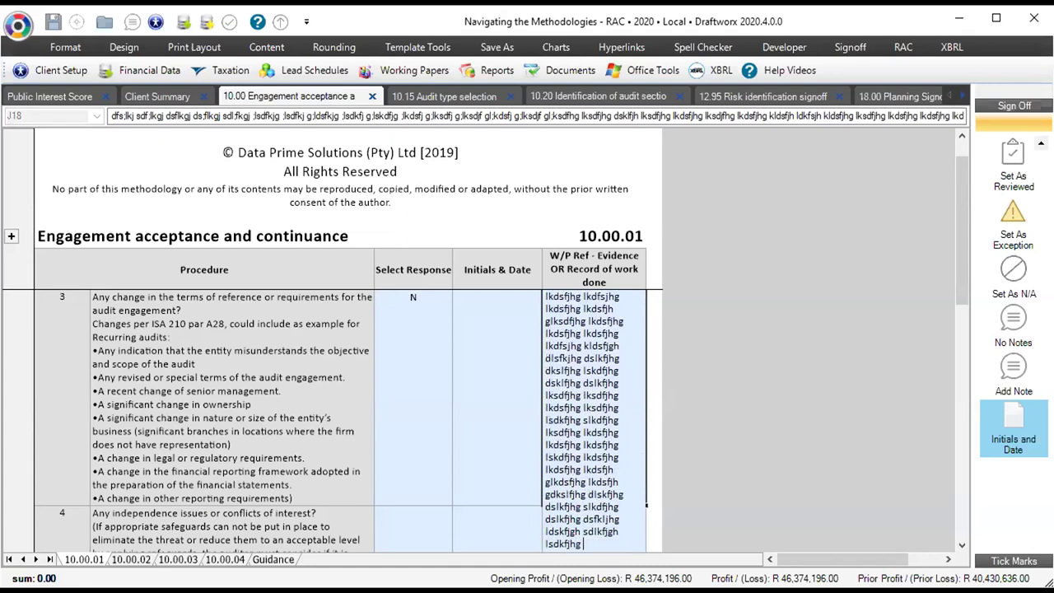
{"action": "type", "text": " dslkfjh sdflkjgh sdlkfjgh sdlkfjhg sdlkfjgh sdlkfjhg sdl"}
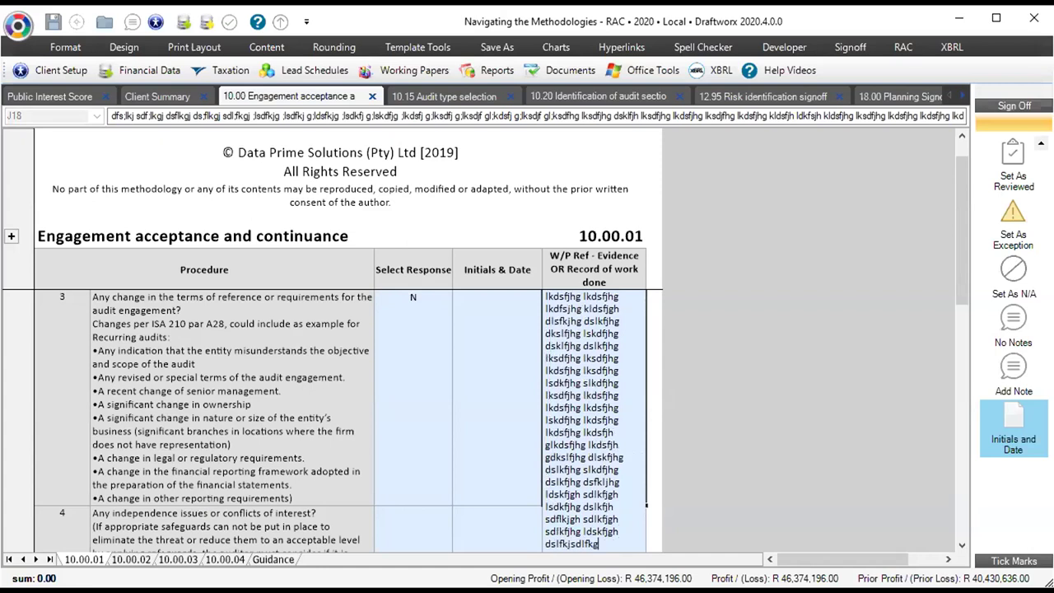
{"action": "key", "text": "Return"}
{"action": "scroll", "coordinate": [603, 516], "scroll_direction": "up", "scroll_amount": 1}
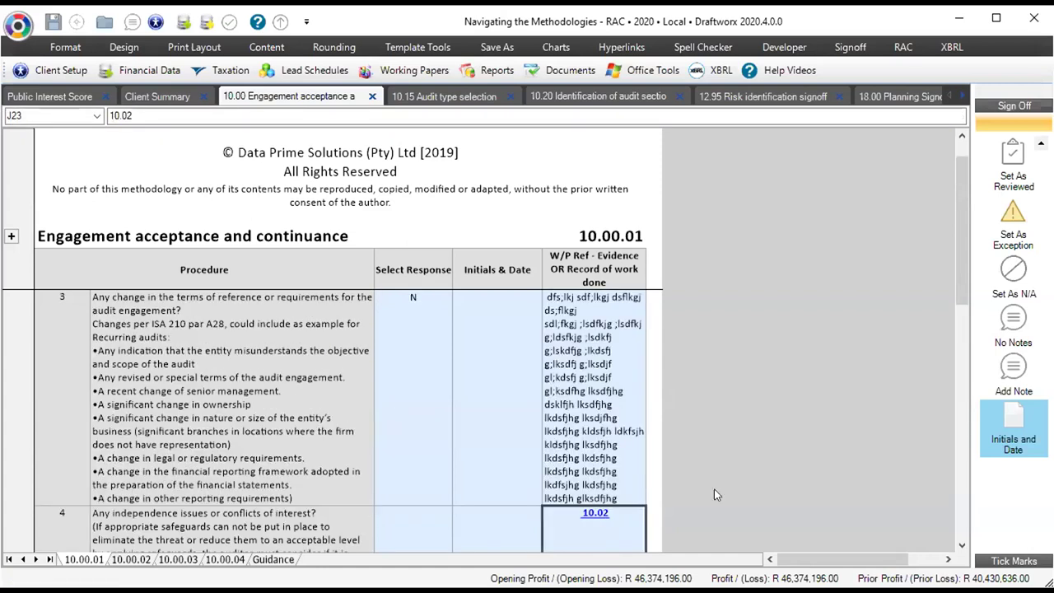
- Switch text wrapping off and back on twice for procedure 3's evidence cell, and clear the cell's filler text
{"action": "scroll", "coordinate": [659, 461], "scroll_direction": "up", "scroll_amount": 1}
{"action": "left_click", "coordinate": [600, 438]}
{"action": "scroll", "coordinate": [626, 444], "scroll_direction": "down", "scroll_amount": 1}
{"action": "scroll", "coordinate": [649, 449], "scroll_direction": "up", "scroll_amount": 1}
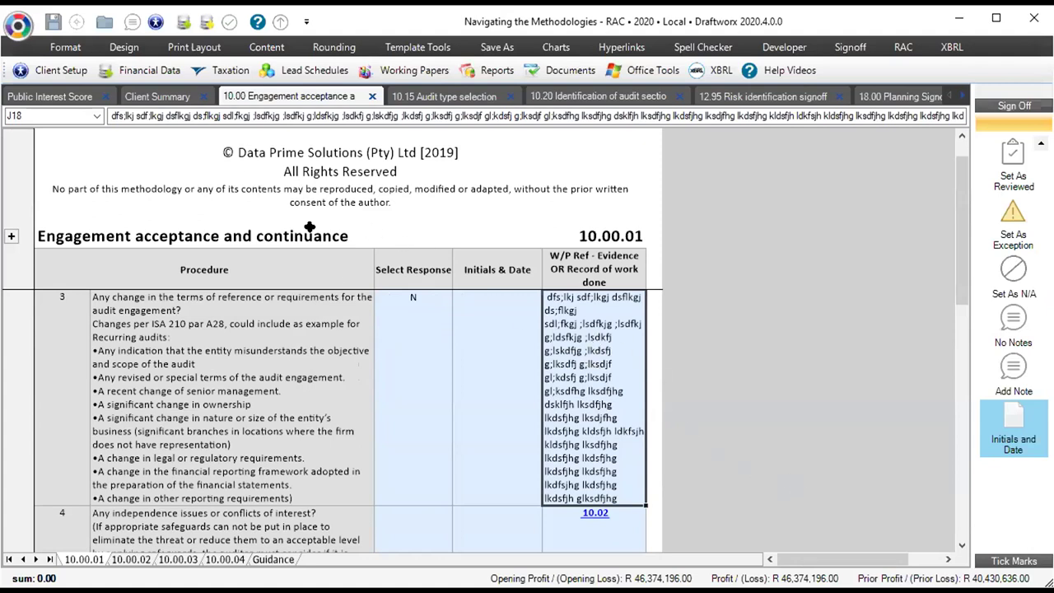
{"action": "left_click", "coordinate": [66, 47]}
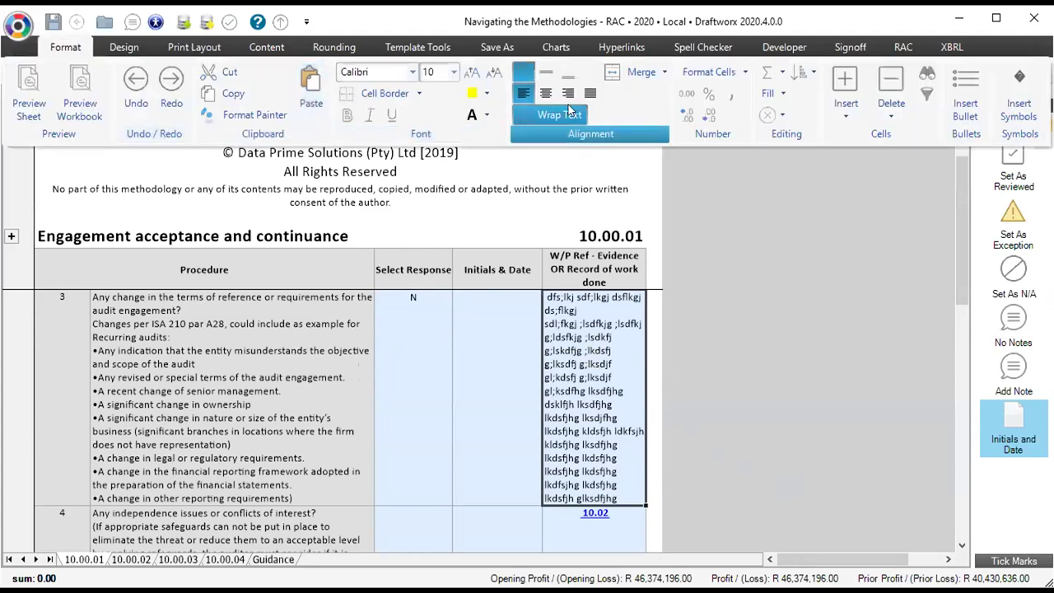
{"action": "left_click", "coordinate": [561, 113]}
{"action": "left_click", "coordinate": [61, 45]}
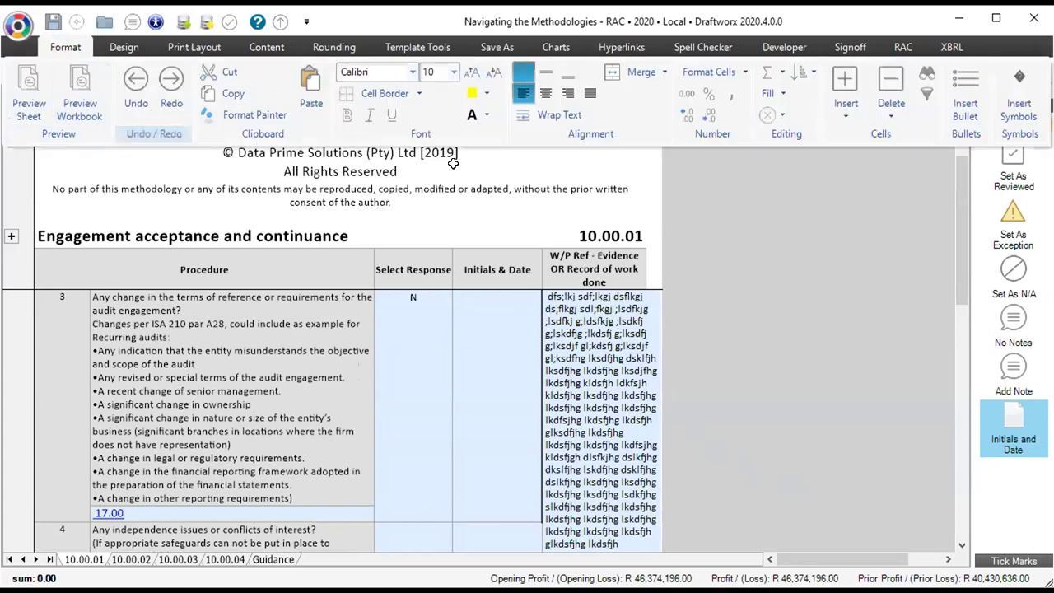
{"action": "left_click", "coordinate": [537, 110]}
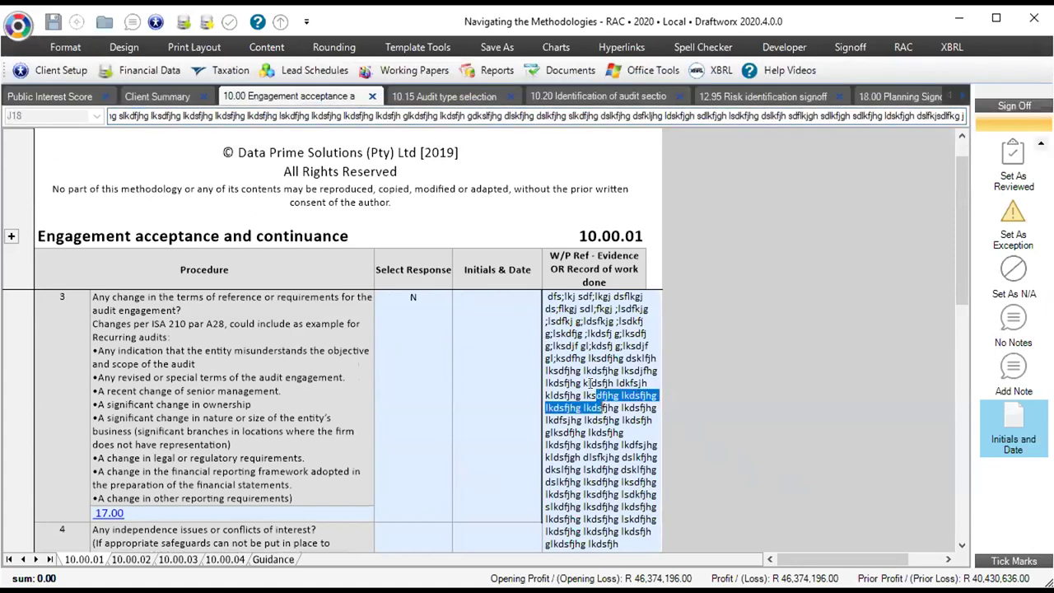
{"action": "left_click", "coordinate": [65, 47]}
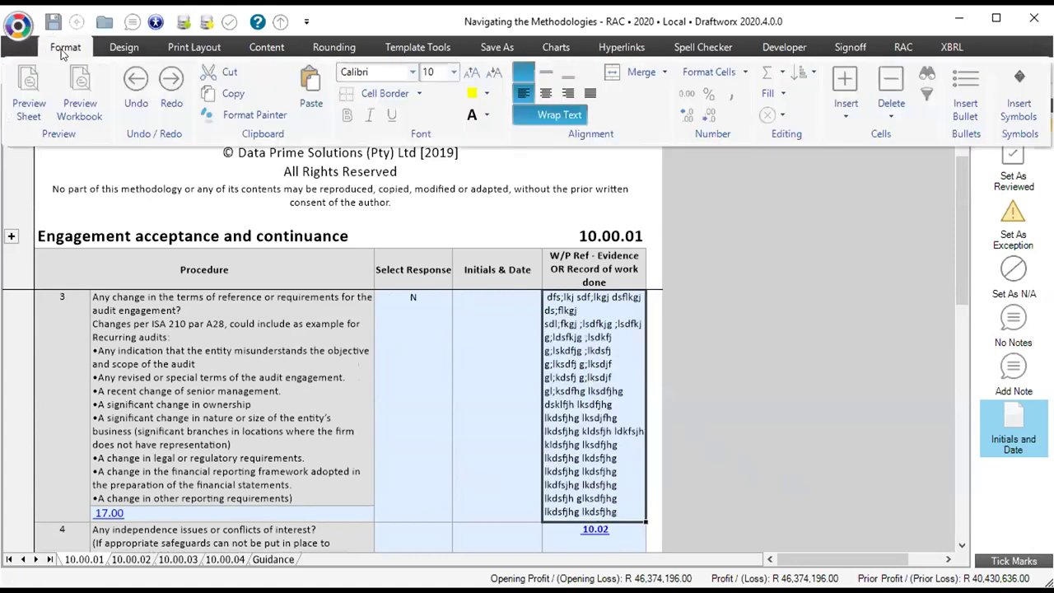
{"action": "left_click", "coordinate": [565, 112]}
{"action": "left_click", "coordinate": [65, 47]}
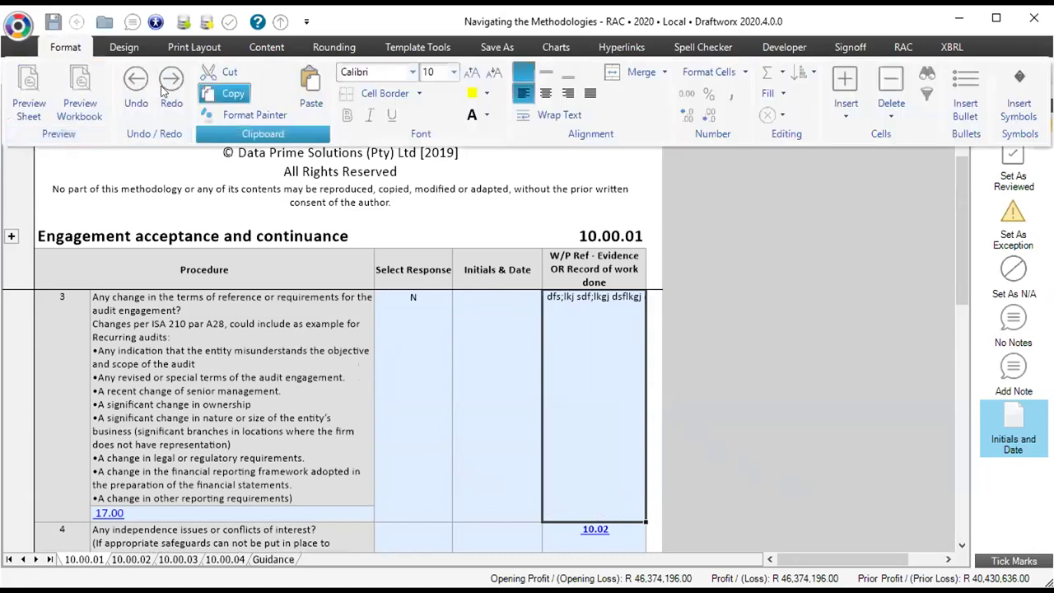
{"action": "left_click", "coordinate": [521, 102]}
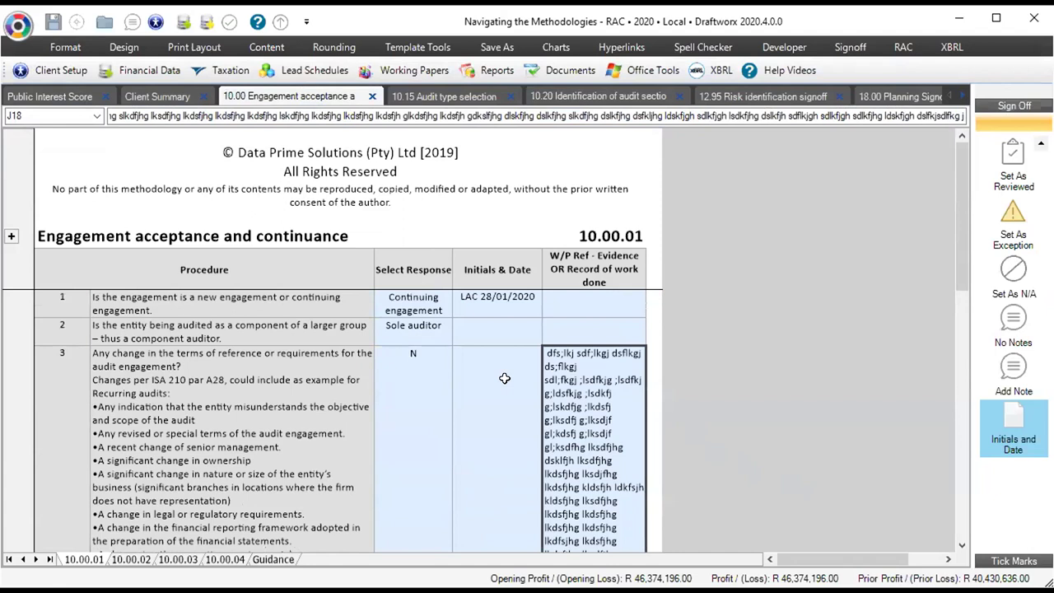
{"action": "key", "text": "Delete"}
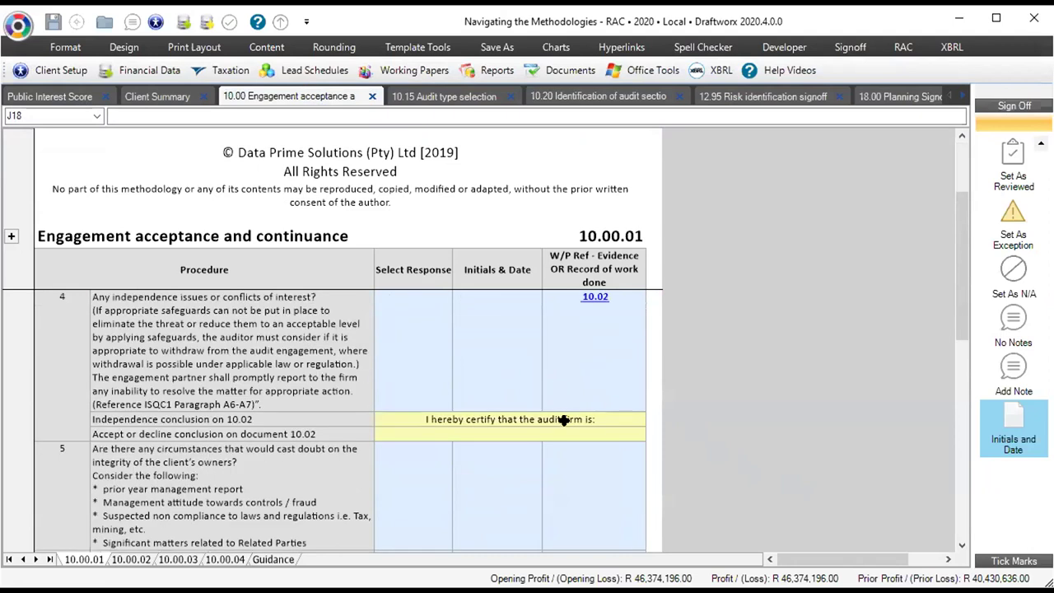
- Examine procedures 4 to 13, including procedure 4's independence conclusion from 10.02 and procedure 8's audit preconditions and engagement letter reference
{"action": "left_click", "coordinate": [261, 418]}
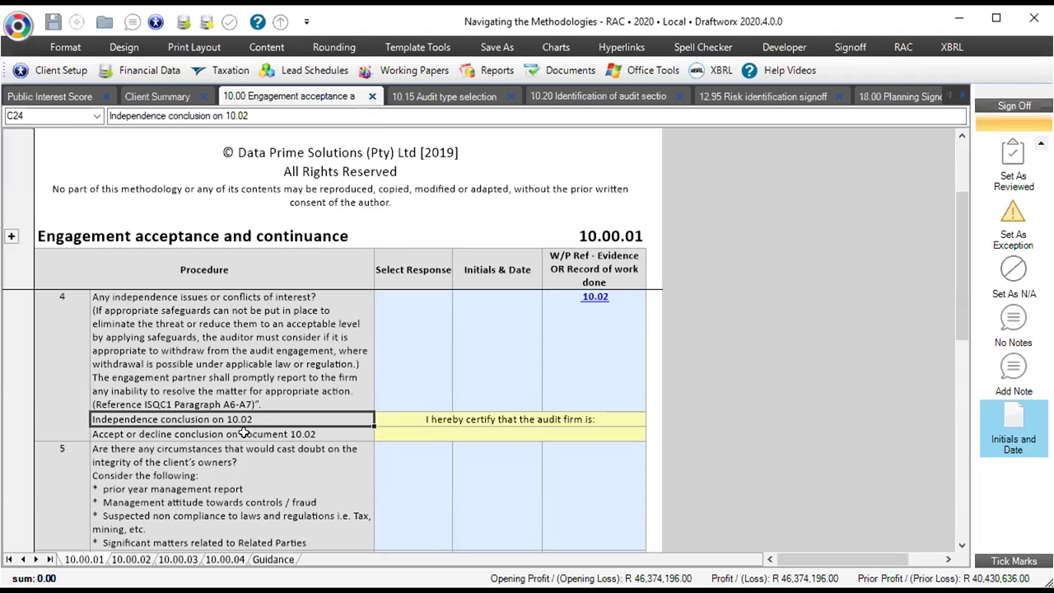
{"action": "left_click", "coordinate": [554, 418]}
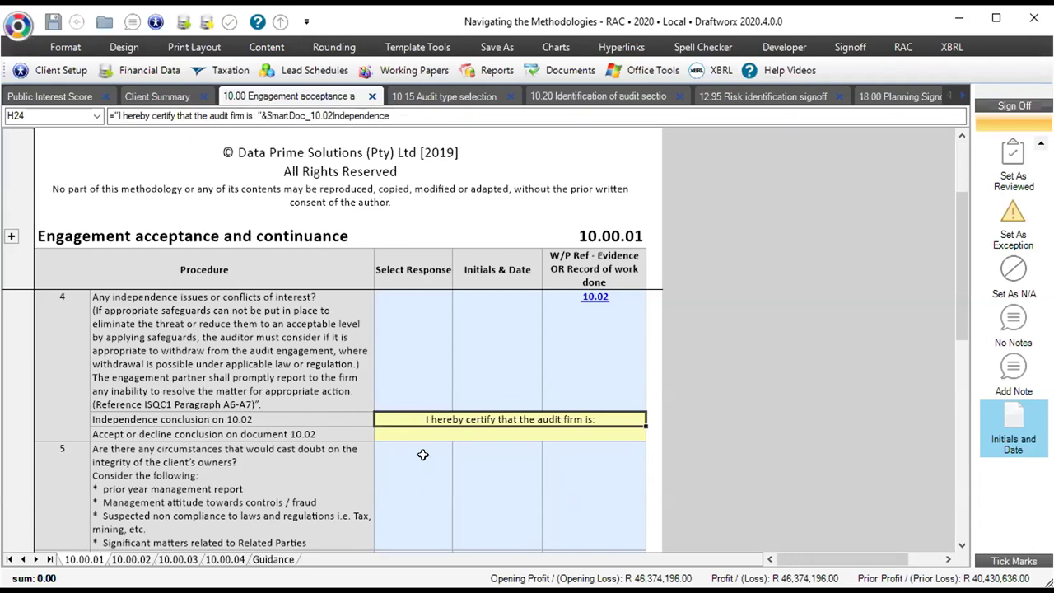
{"action": "scroll", "coordinate": [422, 454], "scroll_direction": "down", "scroll_amount": 1}
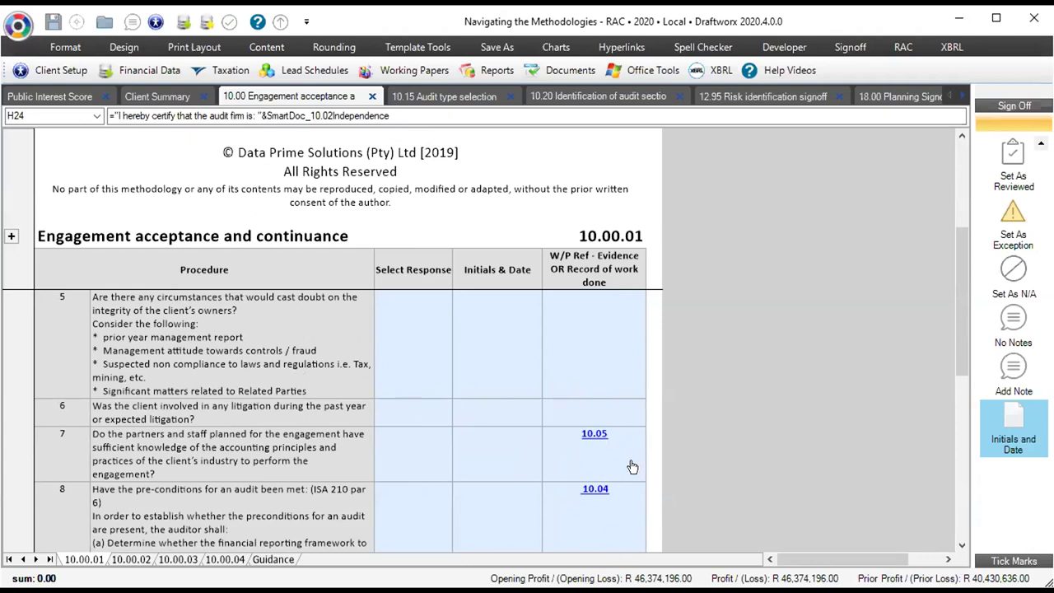
{"action": "left_click", "coordinate": [212, 504]}
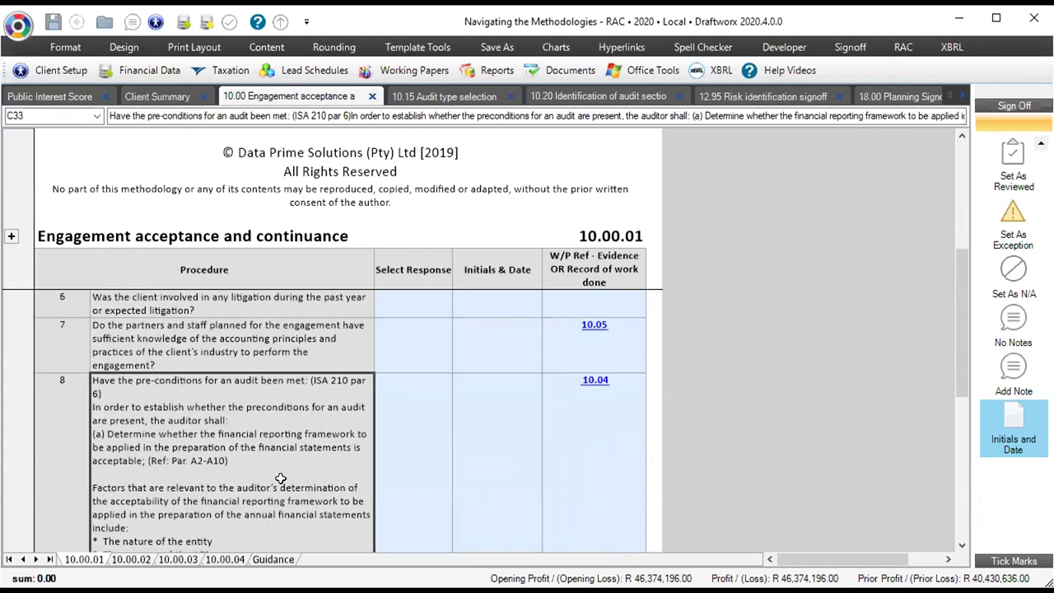
{"action": "scroll", "coordinate": [280, 478], "scroll_direction": "down", "scroll_amount": 3}
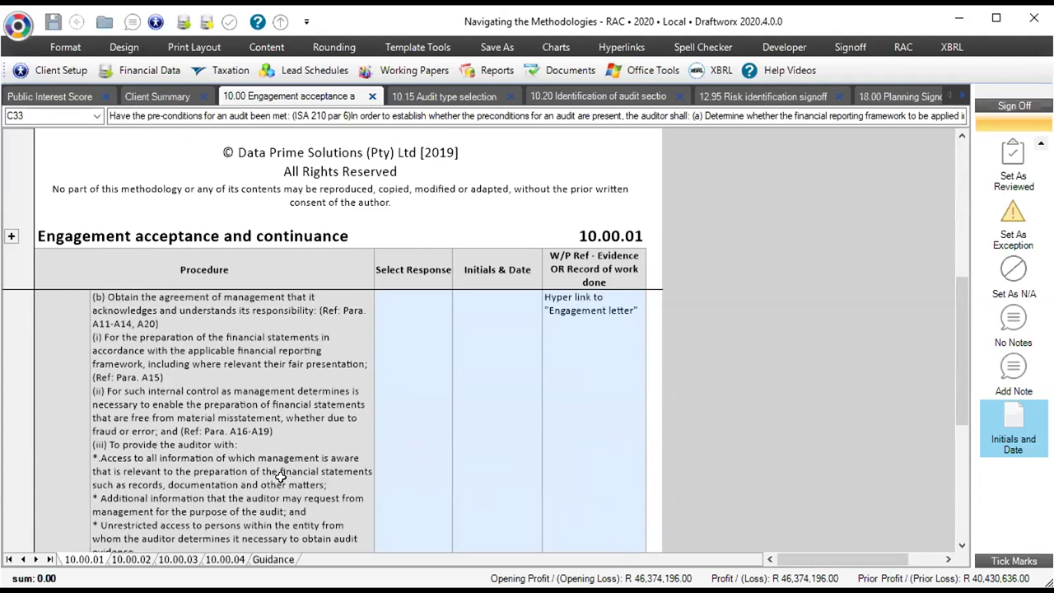
{"action": "scroll", "coordinate": [270, 417], "scroll_direction": "up", "scroll_amount": 3}
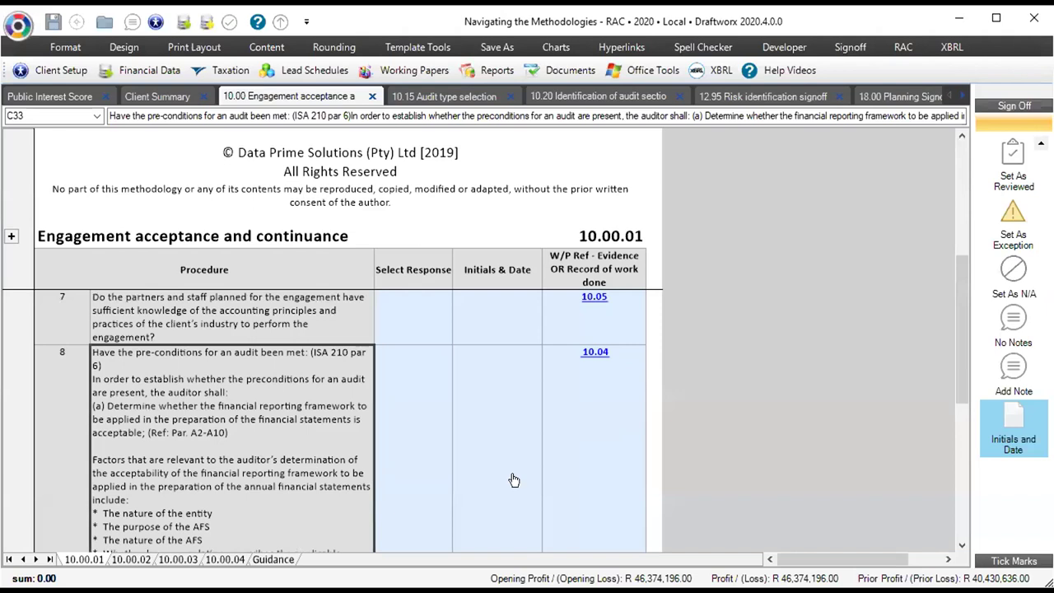
{"action": "scroll", "coordinate": [551, 483], "scroll_direction": "down", "scroll_amount": 3}
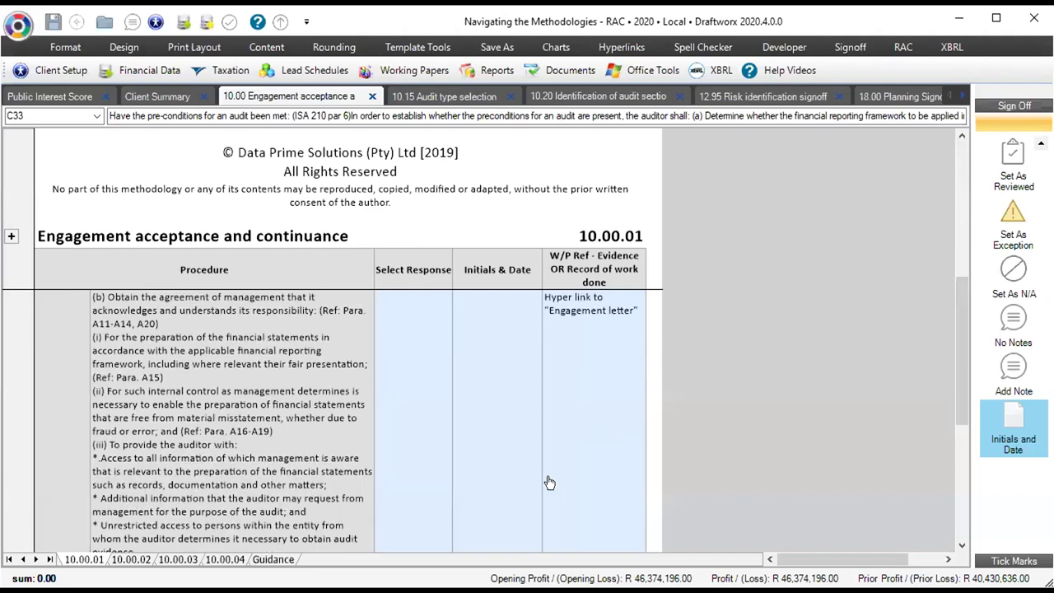
{"action": "left_click", "coordinate": [282, 358]}
{"action": "left_click", "coordinate": [635, 354]}
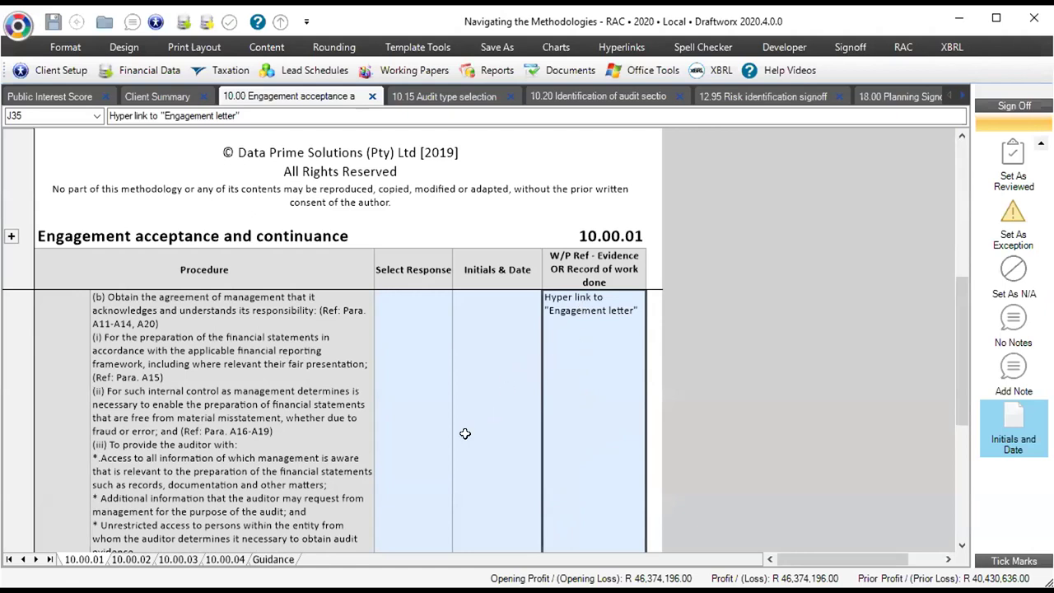
{"action": "scroll", "coordinate": [466, 434], "scroll_direction": "down", "scroll_amount": 3}
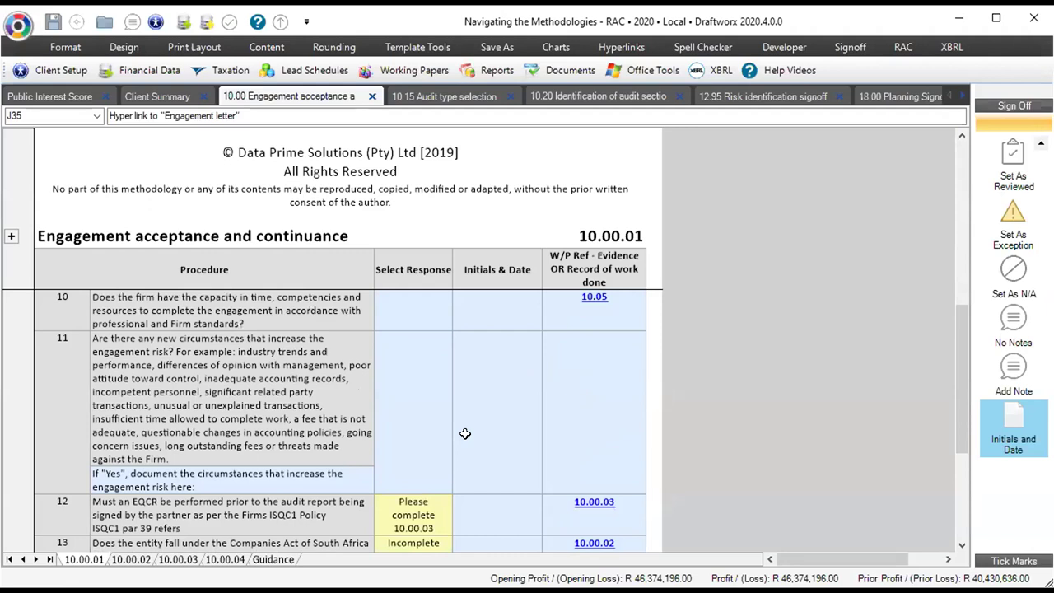
- Review procedures 12 to 14, and on sheet 10.00.02 answer Y to whether the entity falls under the Companies Act of South Africa
{"action": "scroll", "coordinate": [465, 434], "scroll_direction": "down", "scroll_amount": 3}
{"action": "left_click", "coordinate": [424, 324]}
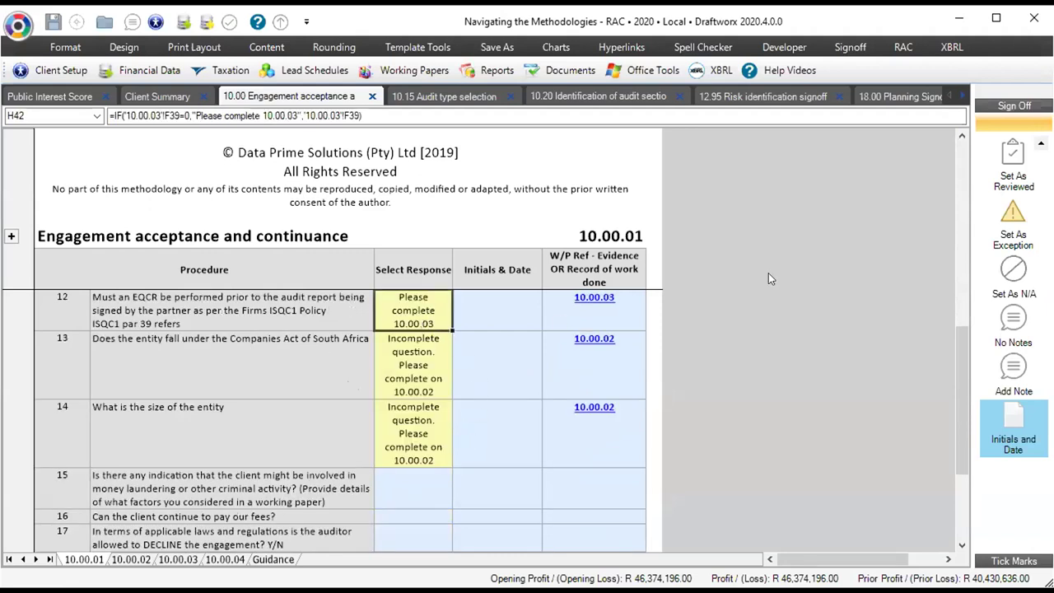
{"action": "left_click", "coordinate": [962, 135]}
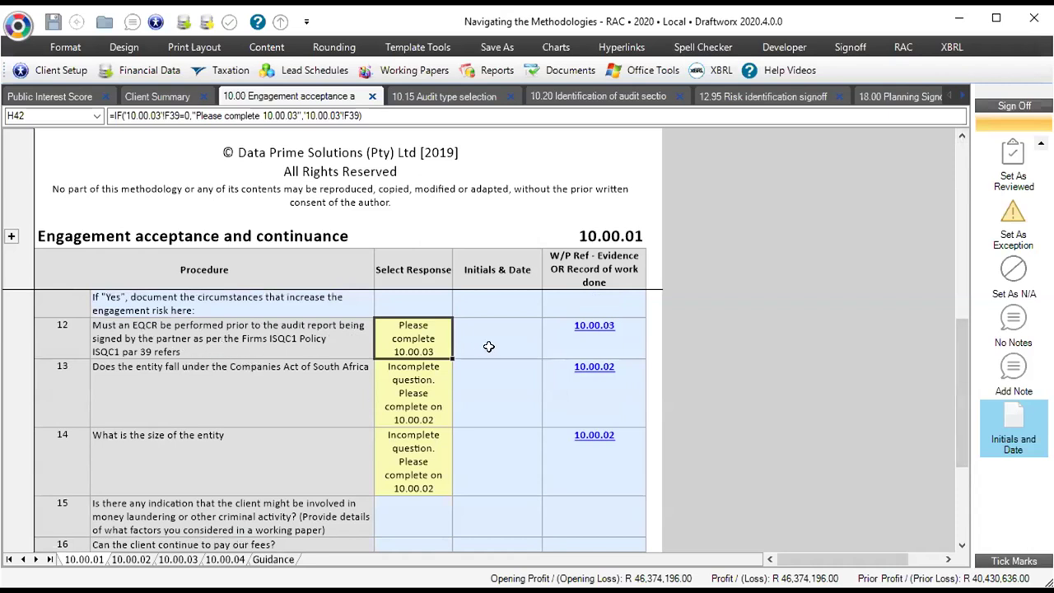
{"action": "left_click", "coordinate": [227, 392]}
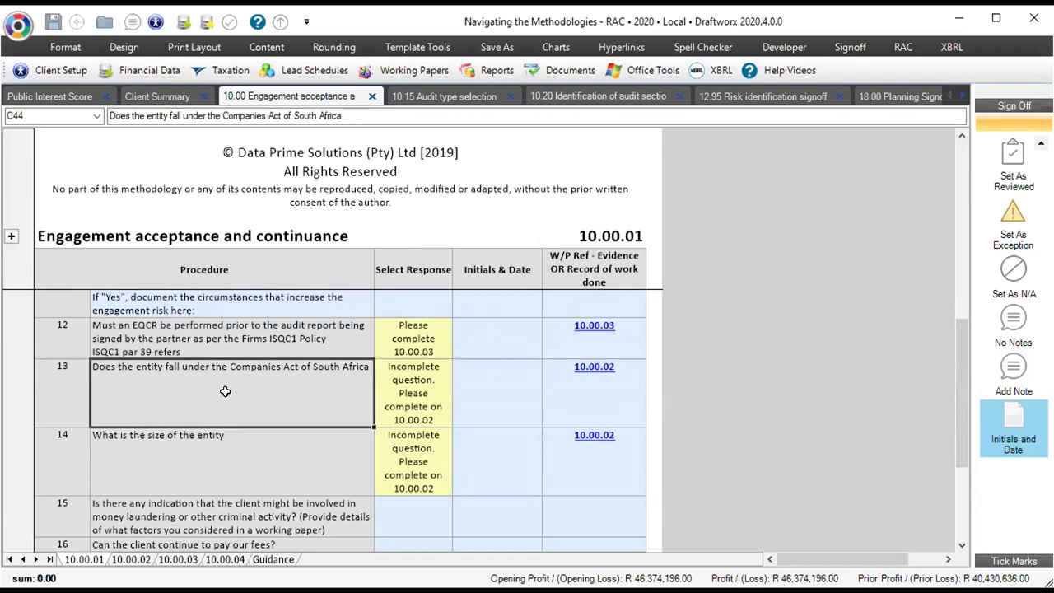
{"action": "left_click", "coordinate": [412, 383]}
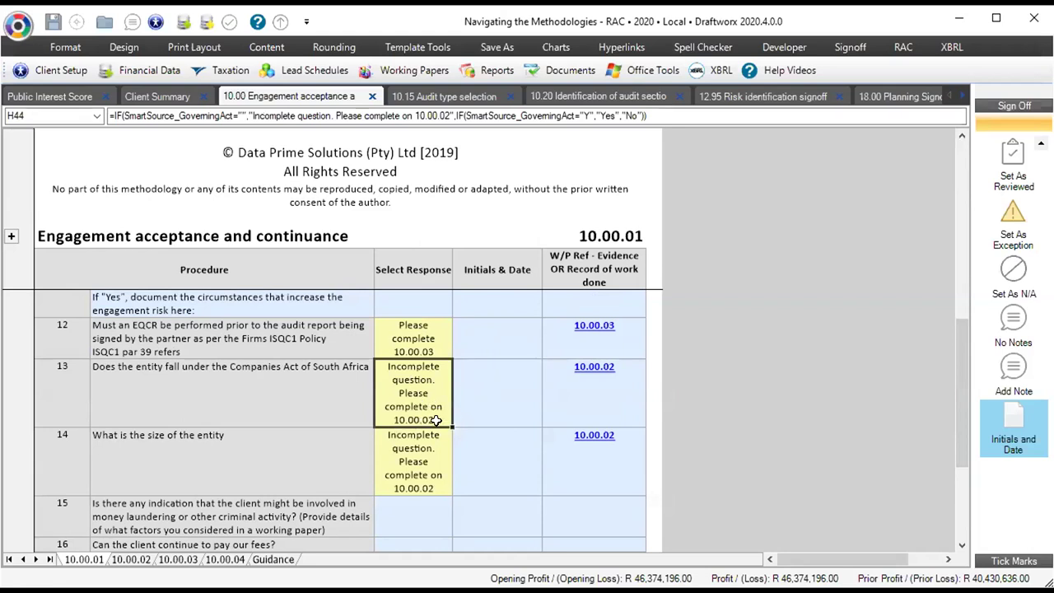
{"action": "left_click", "coordinate": [137, 563]}
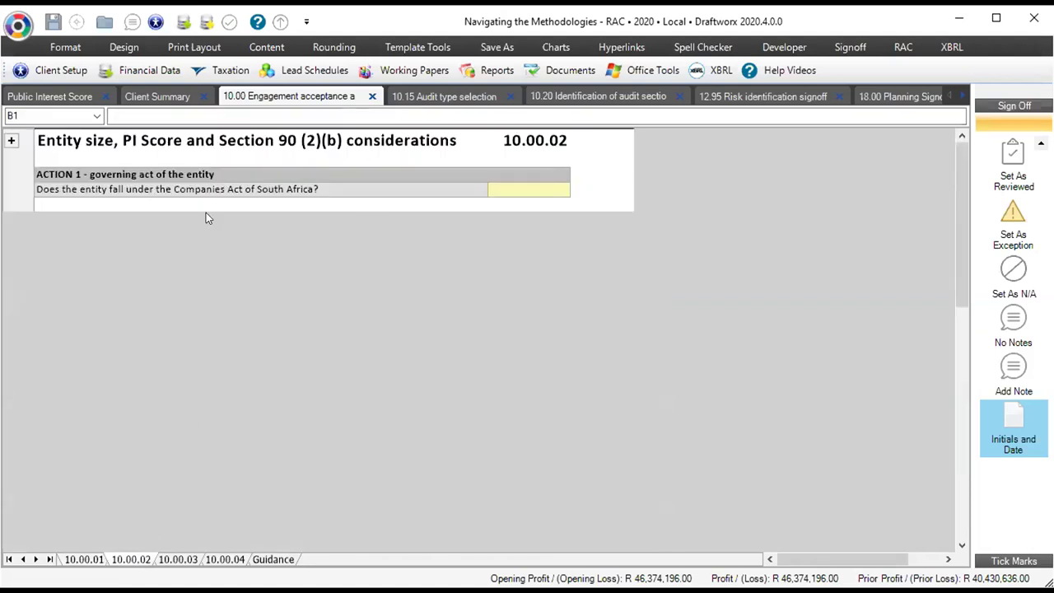
{"action": "left_click", "coordinate": [532, 191]}
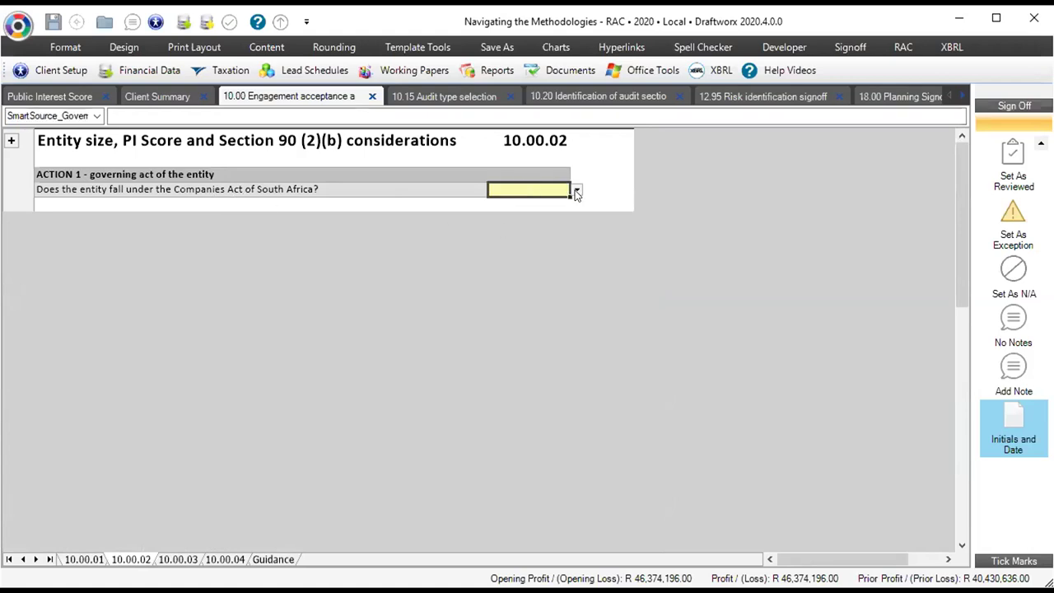
{"action": "left_click", "coordinate": [577, 192]}
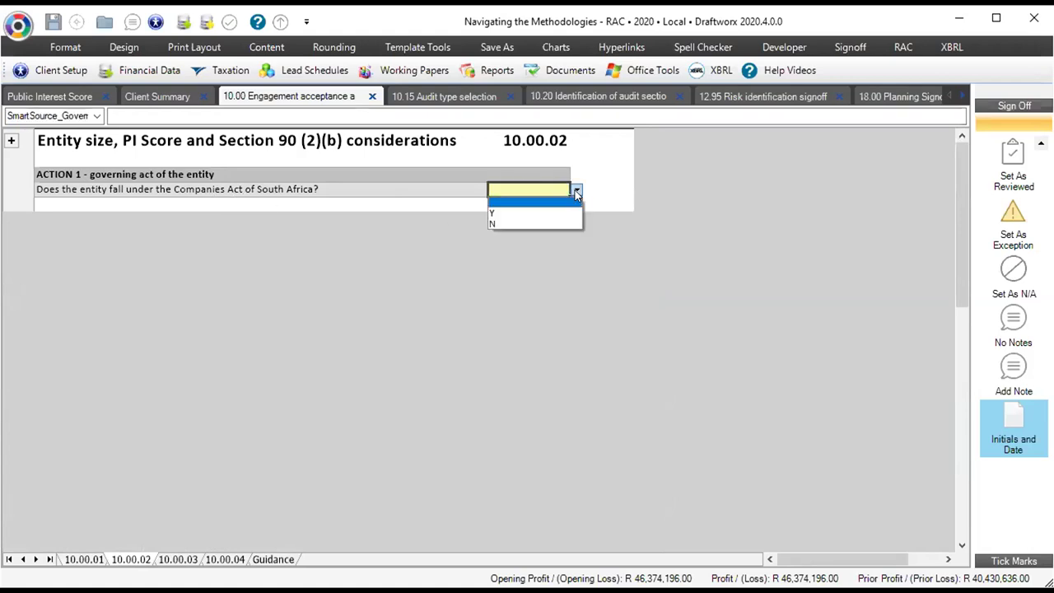
{"action": "left_click", "coordinate": [500, 213]}
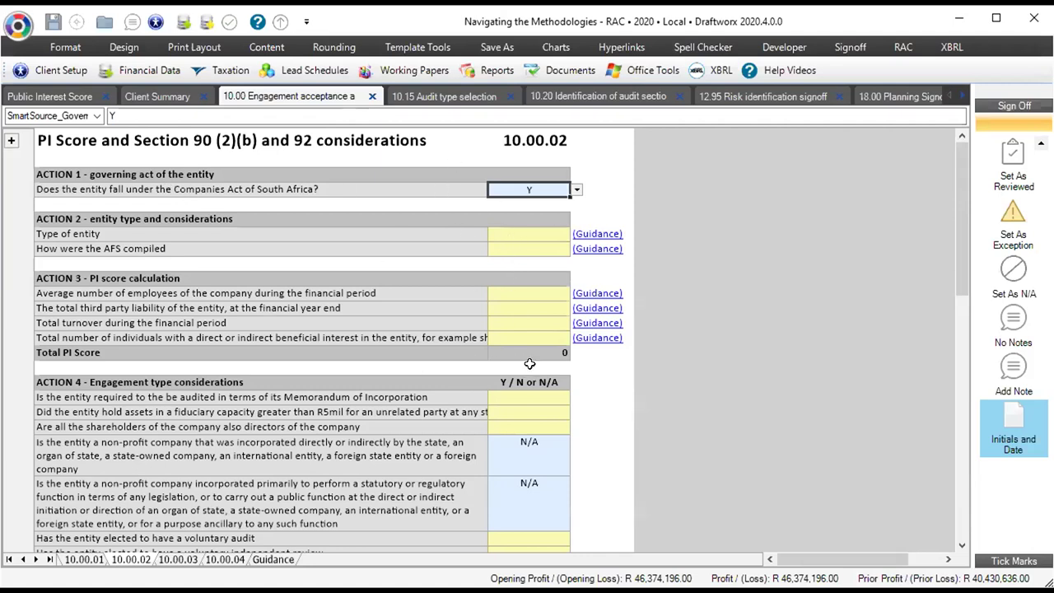
{"action": "scroll", "coordinate": [474, 384], "scroll_direction": "down", "scroll_amount": 4}
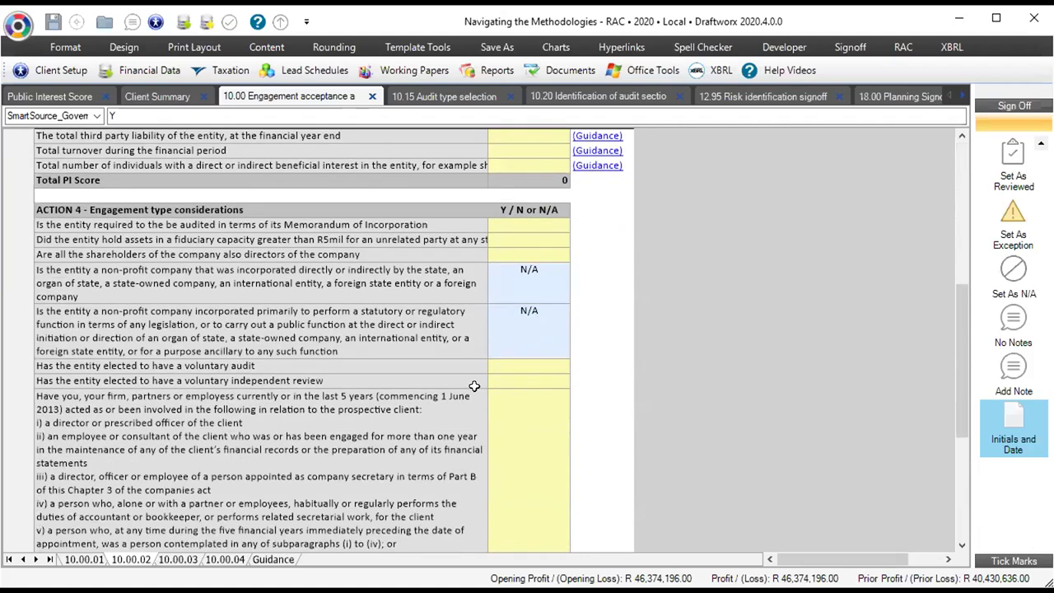
{"action": "scroll", "coordinate": [465, 379], "scroll_direction": "up", "scroll_amount": 4}
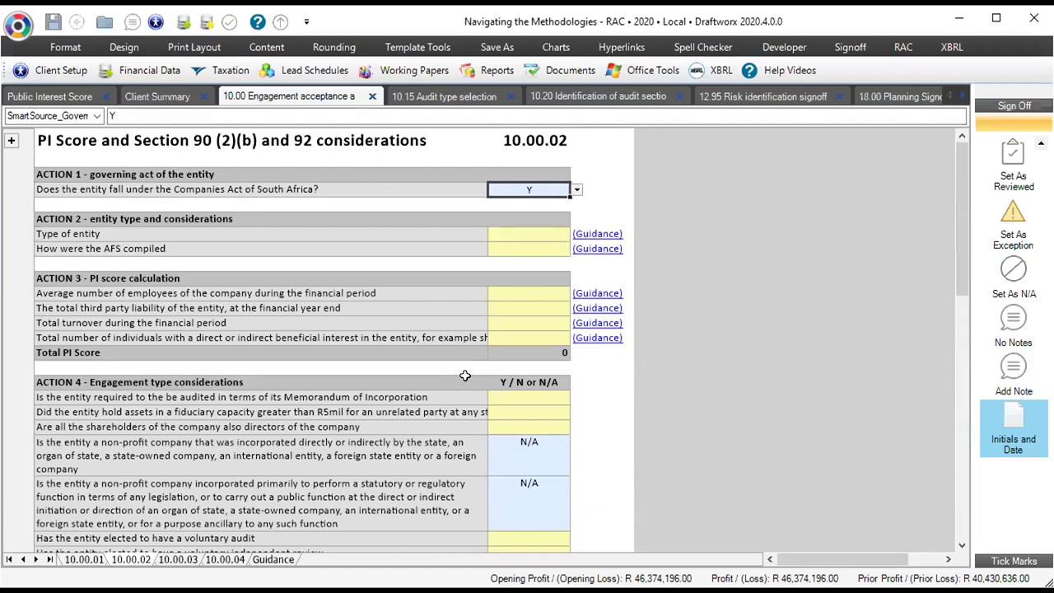
- Change the Companies Act answer to N and look through the entity size choices without selecting one
{"action": "left_click", "coordinate": [577, 190]}
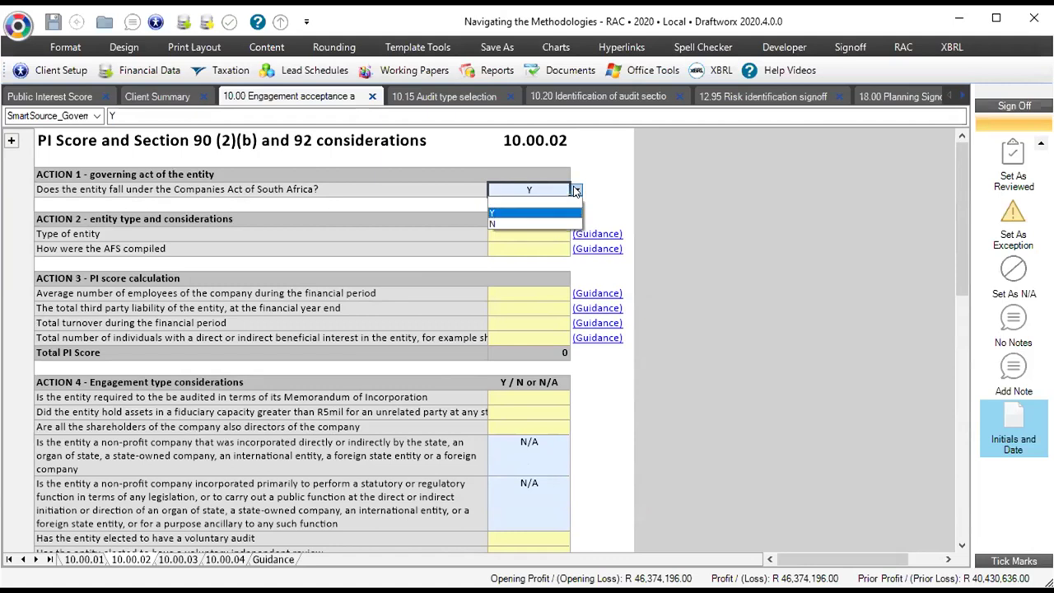
{"action": "left_click", "coordinate": [501, 224]}
{"action": "left_click", "coordinate": [412, 274]}
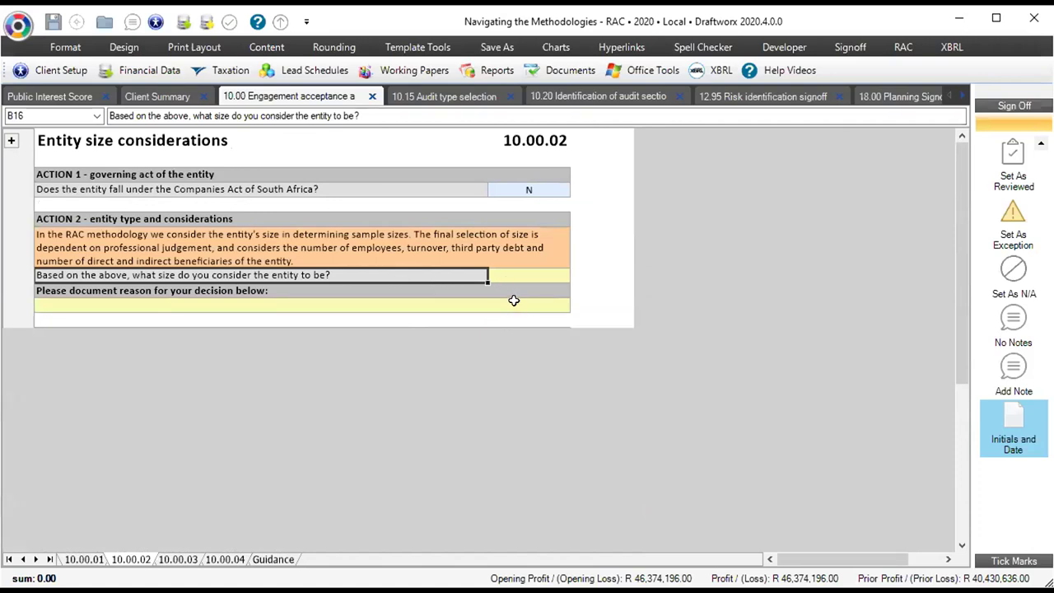
{"action": "left_click", "coordinate": [532, 276]}
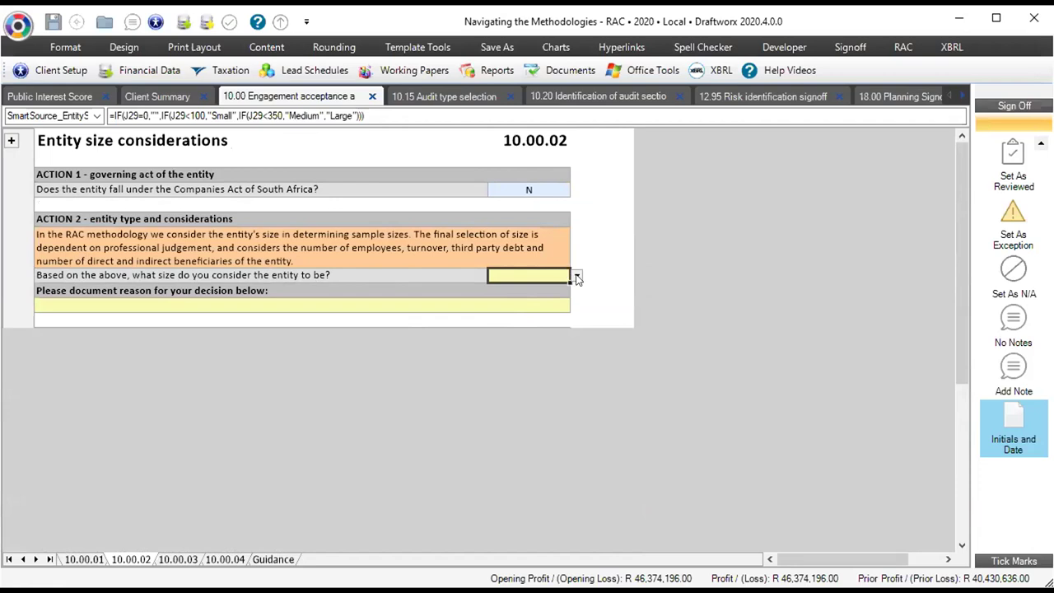
{"action": "left_click", "coordinate": [576, 278]}
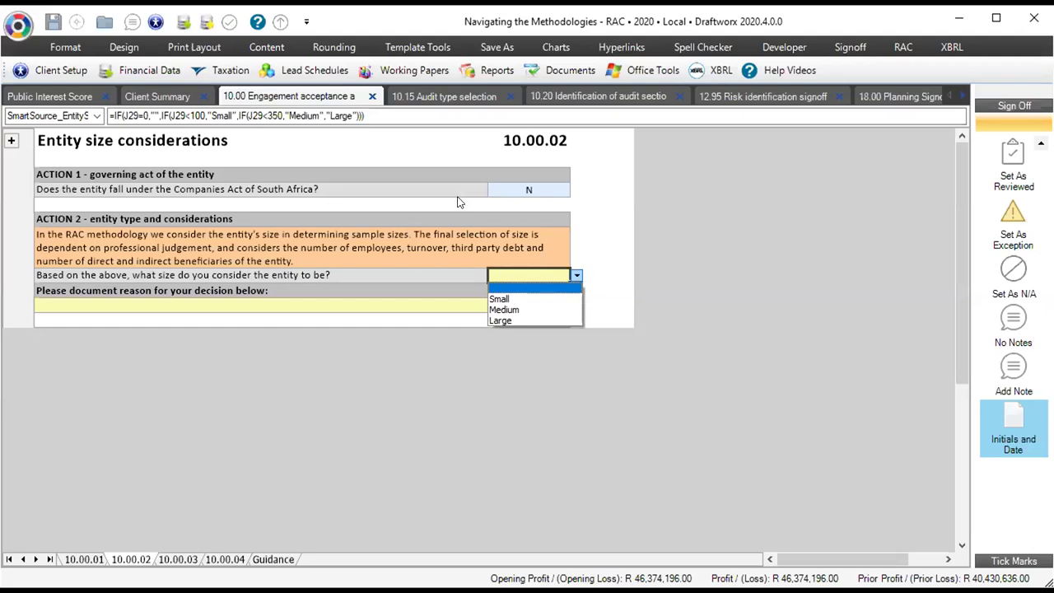
{"action": "left_click", "coordinate": [494, 247]}
- Set the answer on whether the entity falls under the Companies Act of South Africa back to Y
{"action": "left_click", "coordinate": [528, 191]}
{"action": "left_click", "coordinate": [576, 190]}
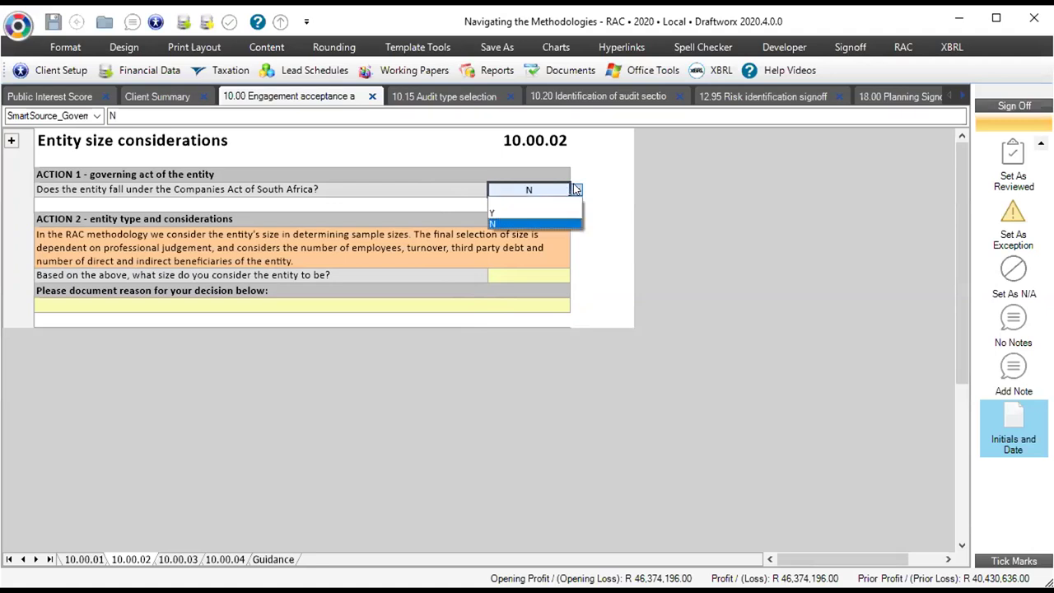
{"action": "left_click", "coordinate": [524, 213]}
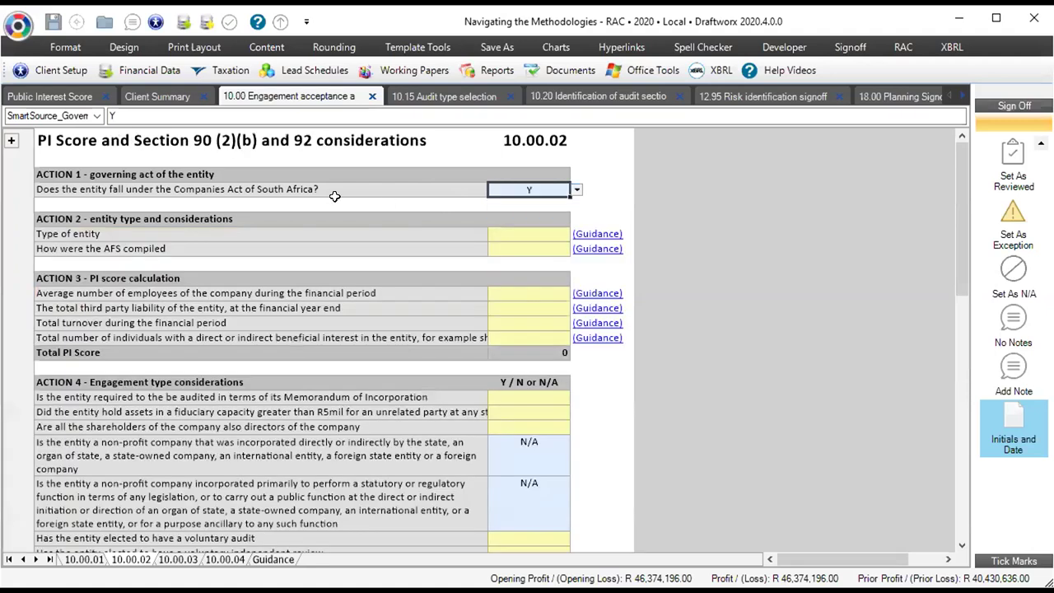
{"action": "left_click", "coordinate": [286, 189]}
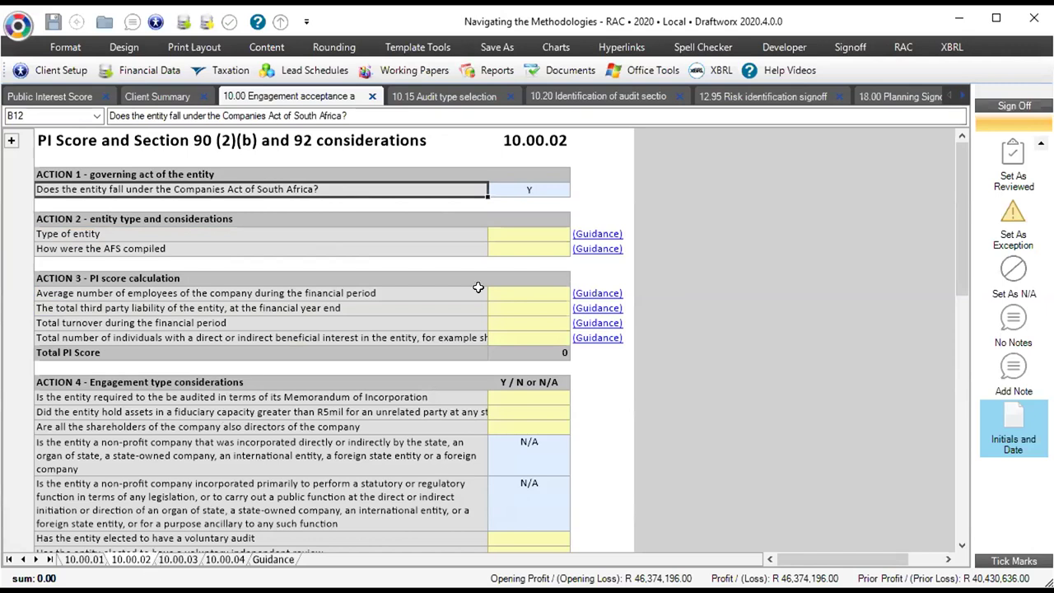
- Try Close Corporation as the type of entity in ACTION 2, and clear the selection
{"action": "left_click", "coordinate": [507, 234]}
{"action": "left_click", "coordinate": [577, 235]}
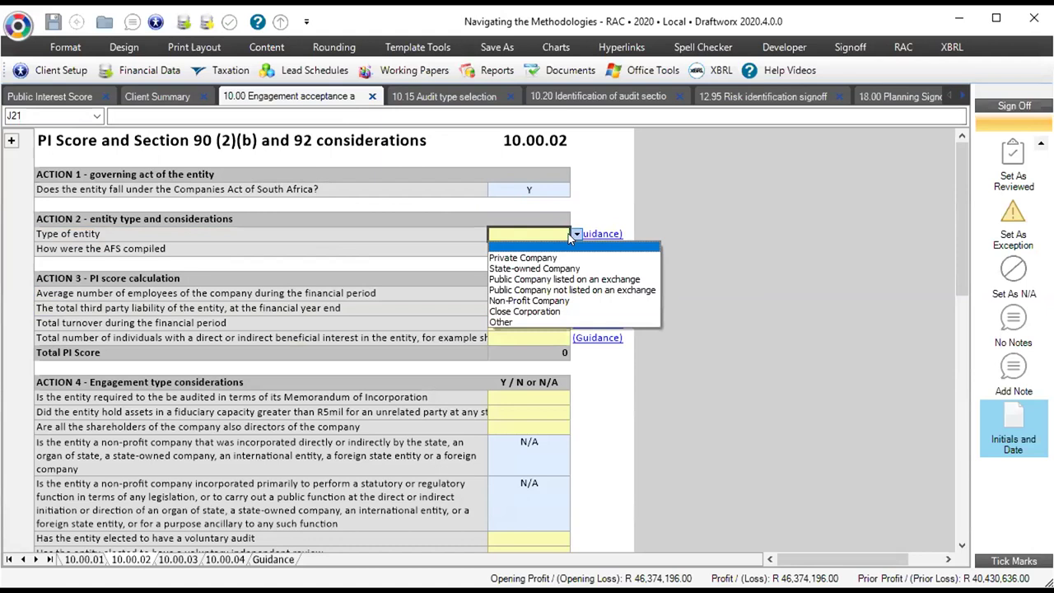
{"action": "left_click", "coordinate": [531, 311]}
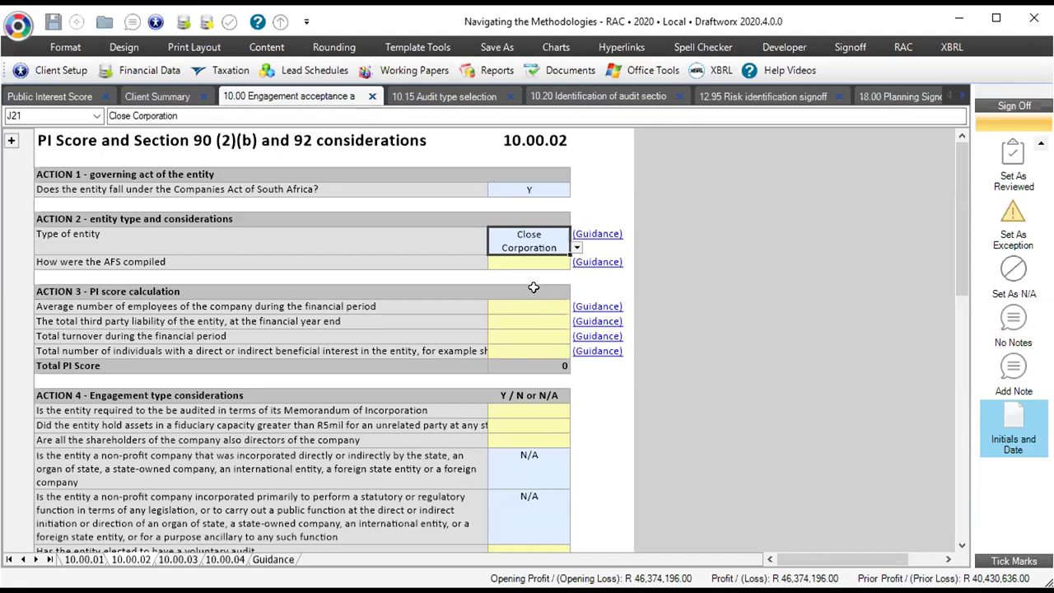
{"action": "key", "text": "Delete"}
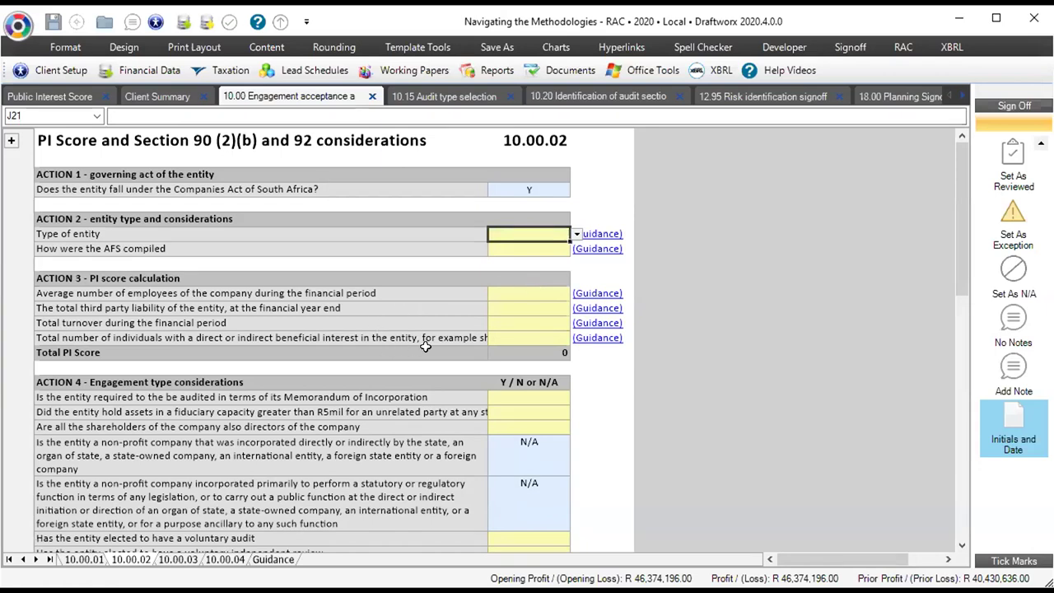
- In the PI score calculation, enter 123 as the average number of employees and 50,000,000 as the total third party liability
{"action": "left_click", "coordinate": [521, 291]}
{"action": "key", "text": "Down"}
{"action": "left_click", "coordinate": [521, 290]}
{"action": "type", "text": "123"}
{"action": "key", "text": "Return"}
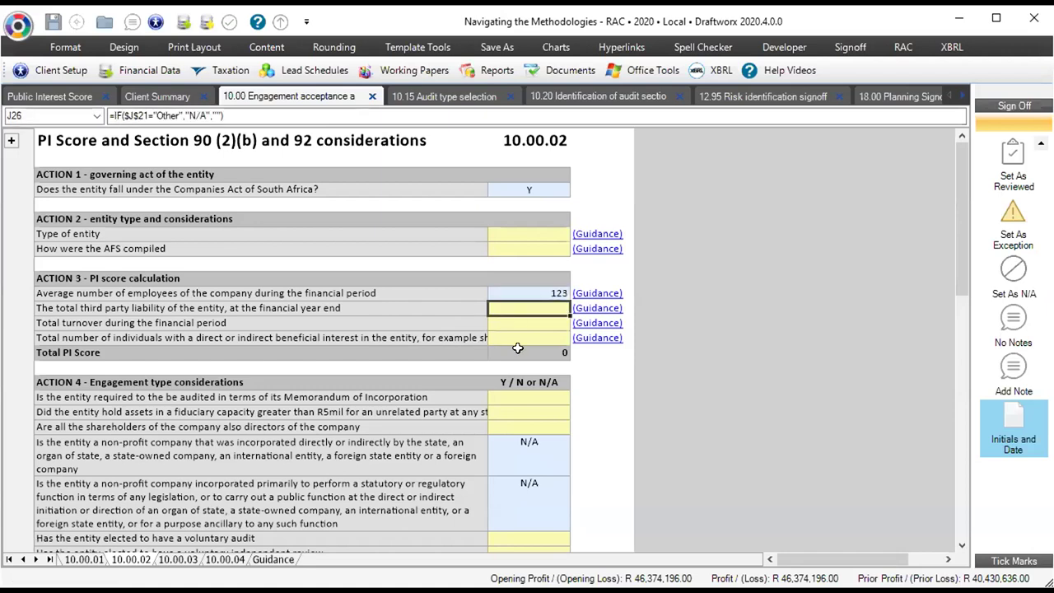
{"action": "type", "text": "500000000"}
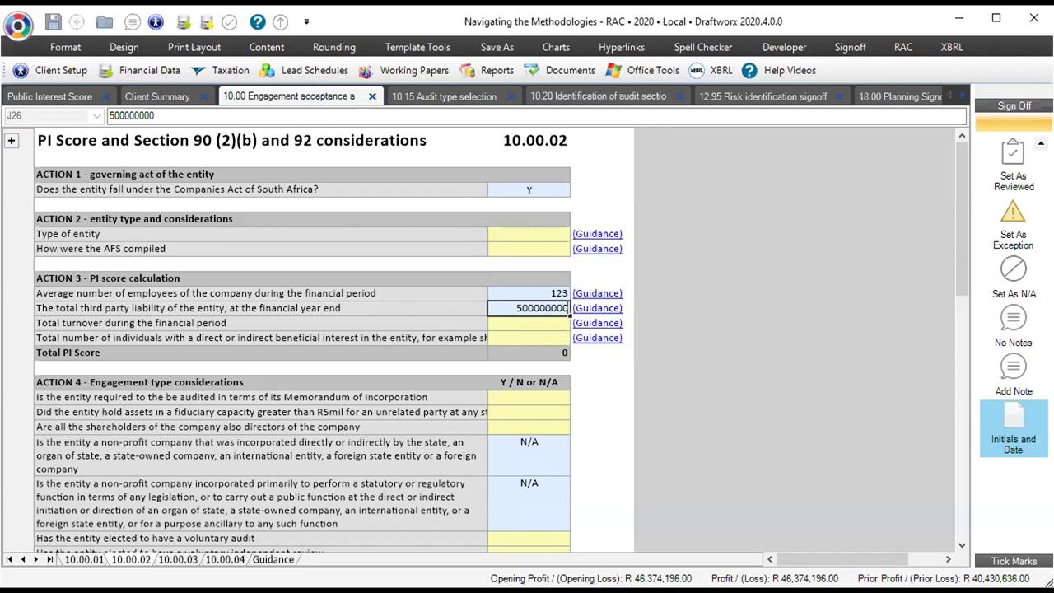
{"action": "key", "text": "Return"}
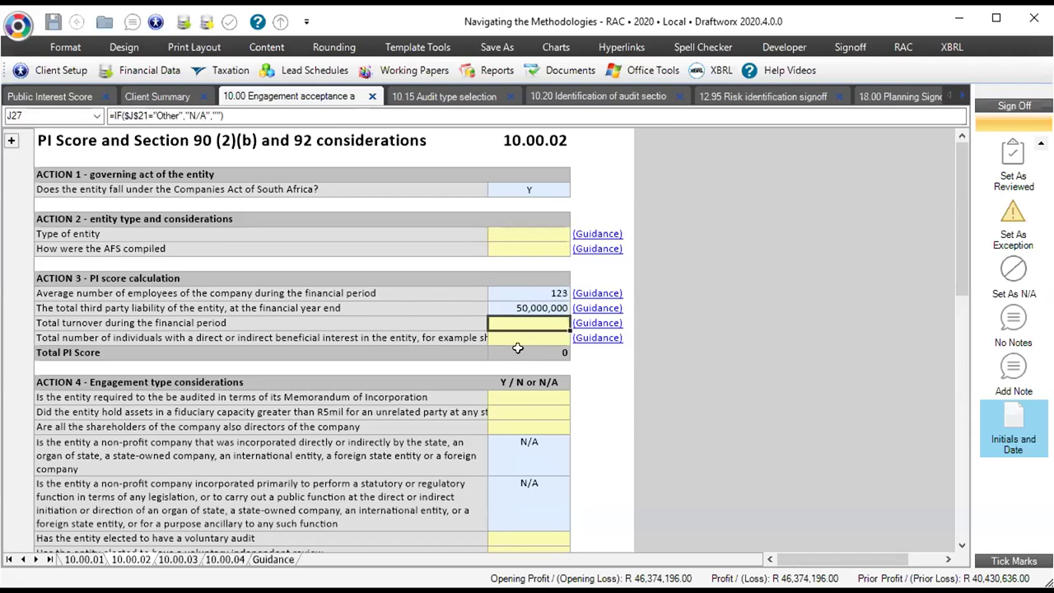
- Enter 120,000,000 as the total turnover and 120 as the number of individuals with a beneficial interest in the entity
{"action": "type", "text": "120000000"}
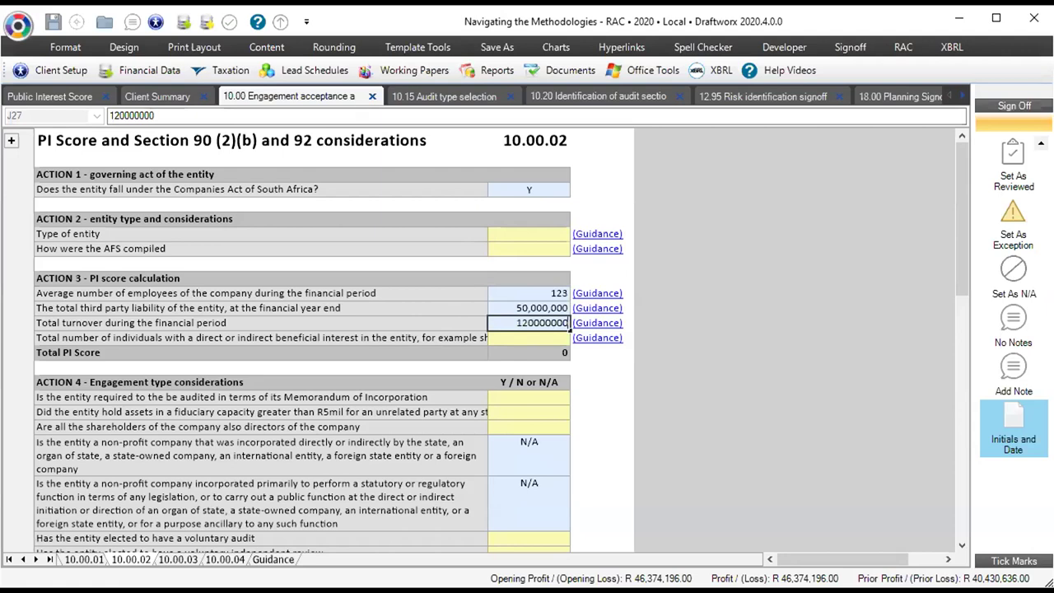
{"action": "key", "text": "Return"}
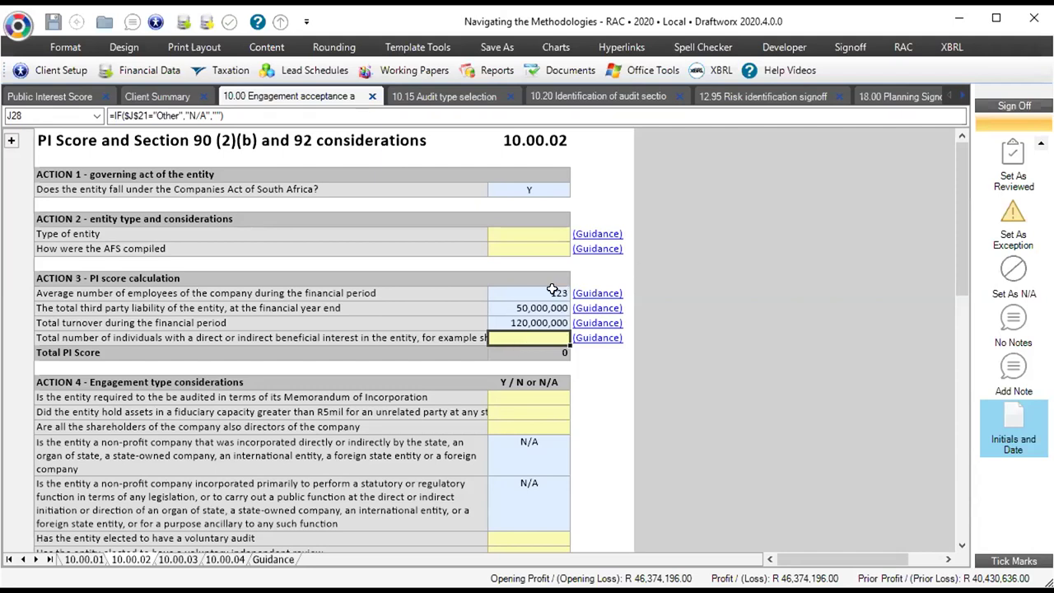
{"action": "left_click_drag", "start_coordinate": [528, 293], "coordinate": [533, 325]}
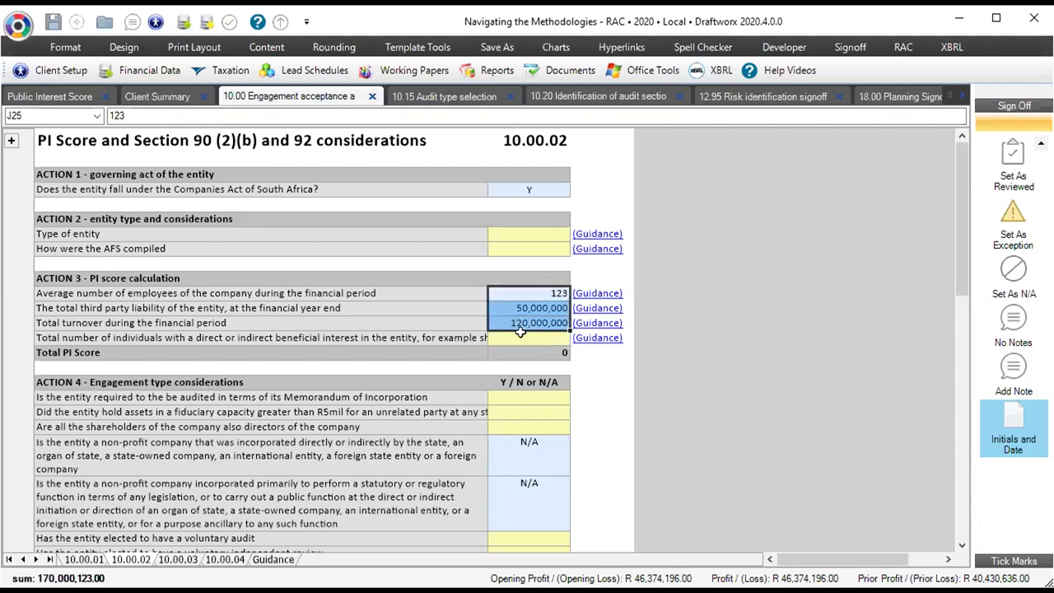
{"action": "left_click", "coordinate": [528, 338]}
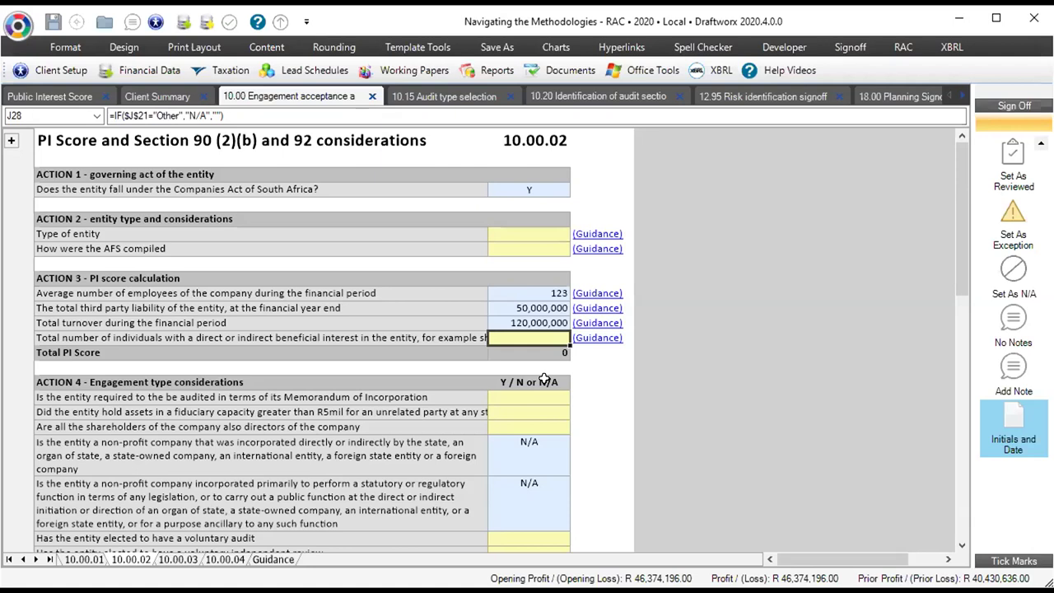
{"action": "type", "text": "120"}
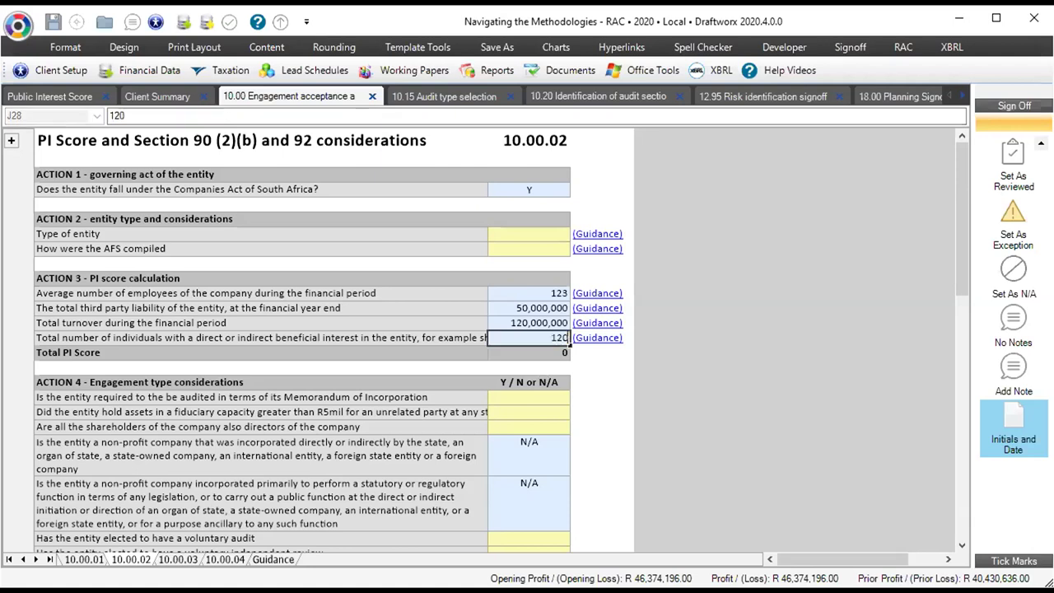
{"action": "key", "text": "Return"}
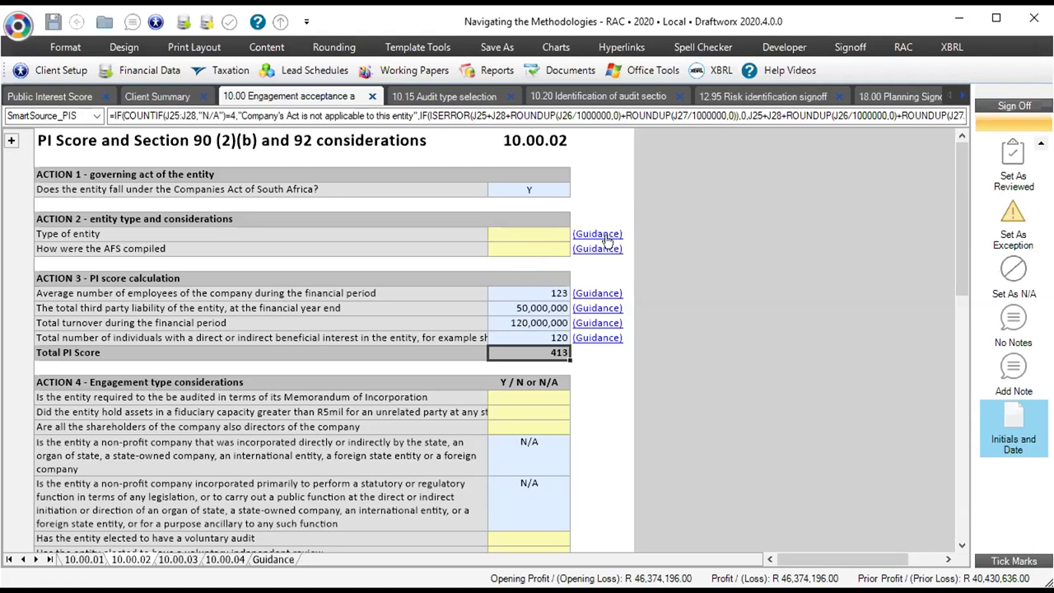
- In ACTION 2, set the type of entity to Private Company and how the AFS were compiled to Independently
{"action": "left_click", "coordinate": [567, 232]}
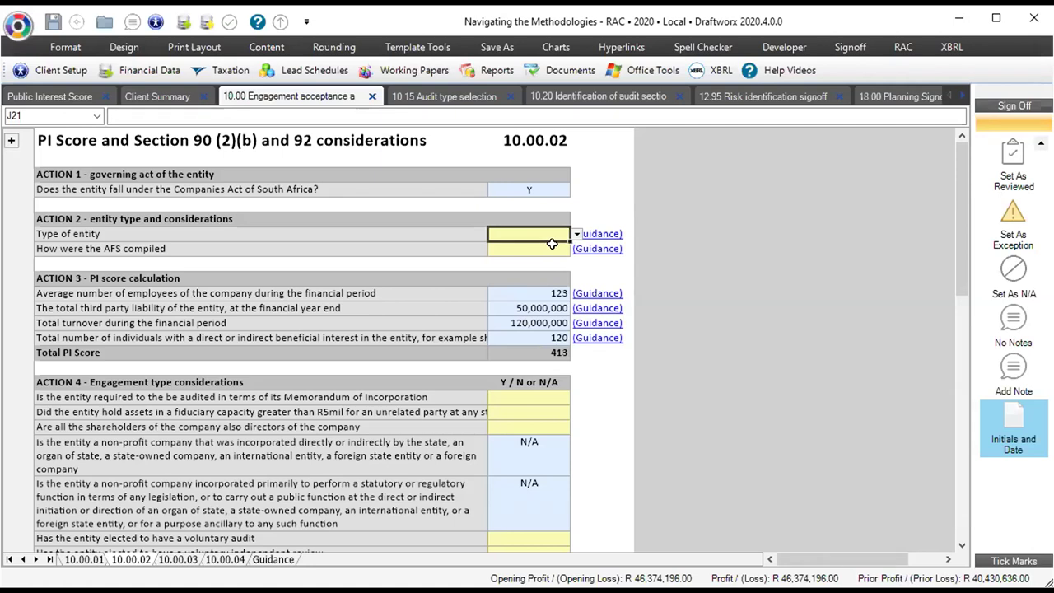
{"action": "left_click", "coordinate": [578, 234]}
{"action": "left_click", "coordinate": [531, 255]}
{"action": "left_click", "coordinate": [532, 252]}
{"action": "left_click", "coordinate": [578, 249]}
{"action": "left_click", "coordinate": [518, 283]}
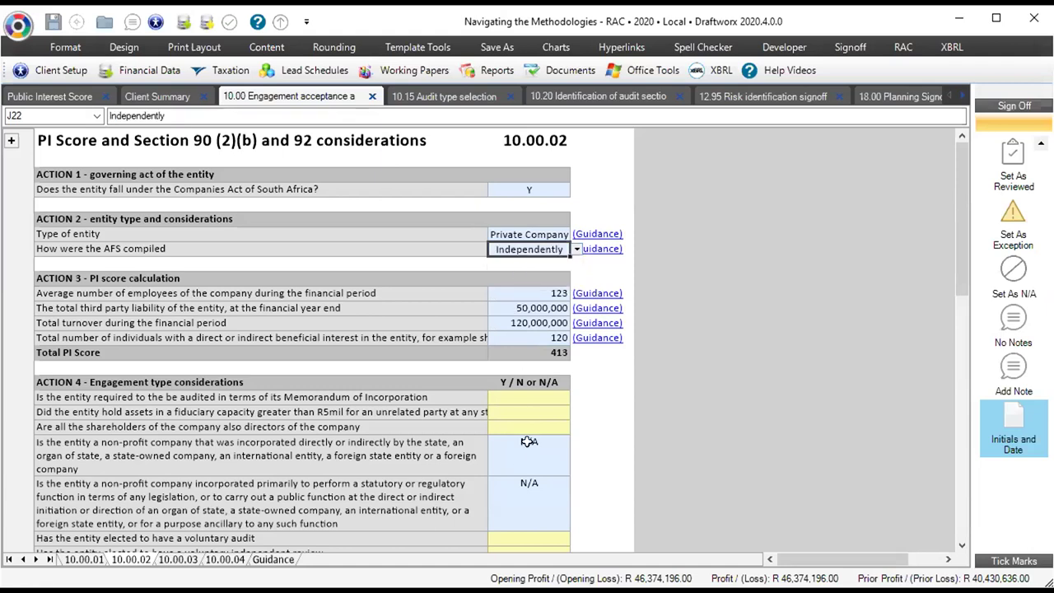
- In ACTION 4, answer y to whether the entity must be audited in terms of its Memorandum of Incorporation
{"action": "left_click", "coordinate": [533, 400]}
{"action": "type", "text": "y"}
{"action": "key", "text": "Return"}
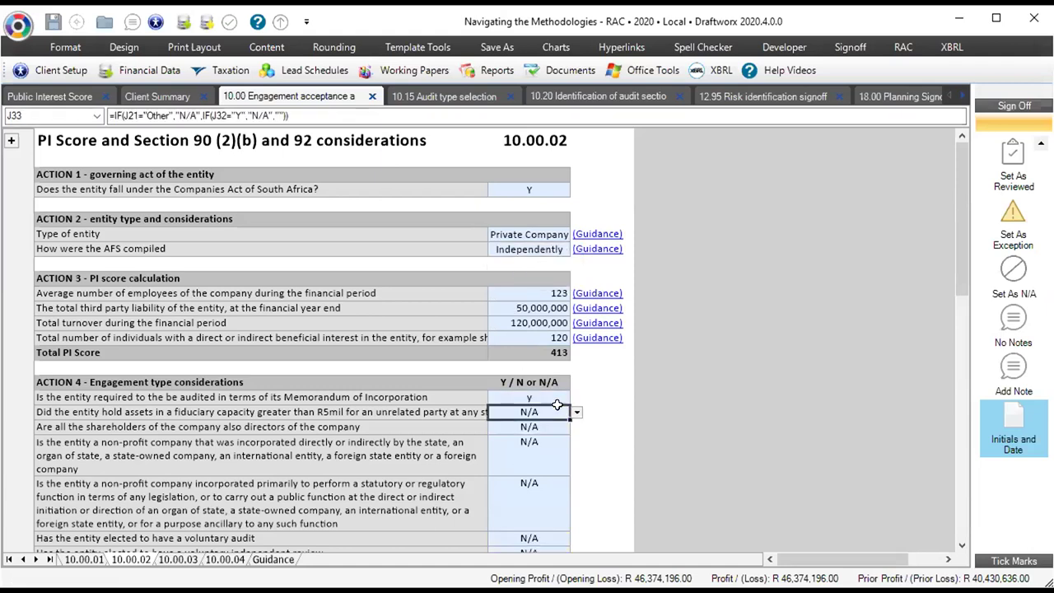
- Answer n to whether the entity is a public interest entity, and view the audit indicators and conclusion
{"action": "scroll", "coordinate": [461, 408], "scroll_direction": "down", "scroll_amount": 5}
{"action": "scroll", "coordinate": [466, 418], "scroll_direction": "down", "scroll_amount": 3}
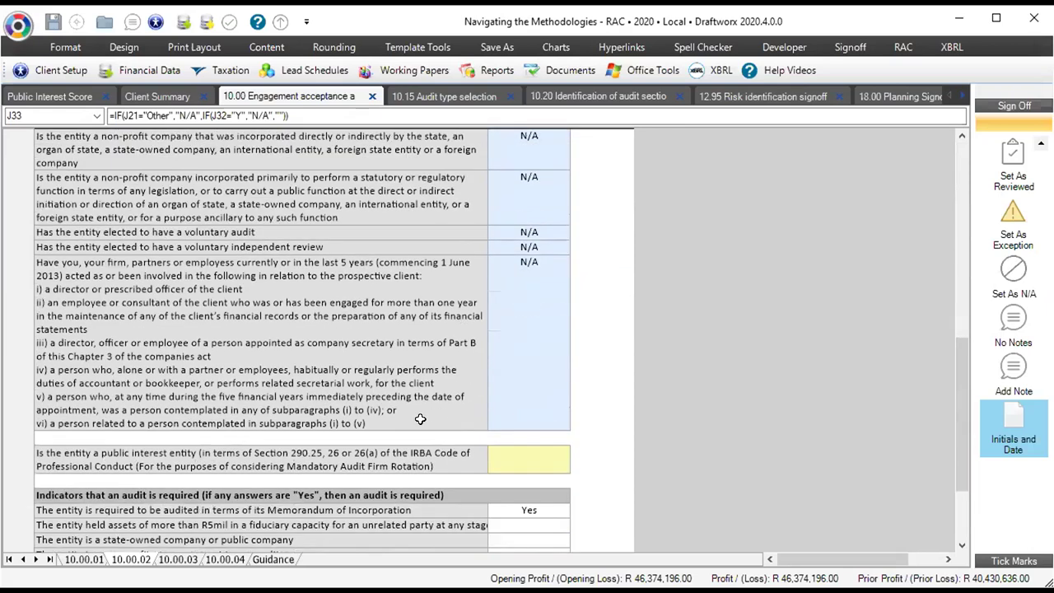
{"action": "scroll", "coordinate": [444, 416], "scroll_direction": "down", "scroll_amount": 2}
{"action": "left_click", "coordinate": [556, 354]}
{"action": "type", "text": "y"}
{"action": "key", "text": "Return"}
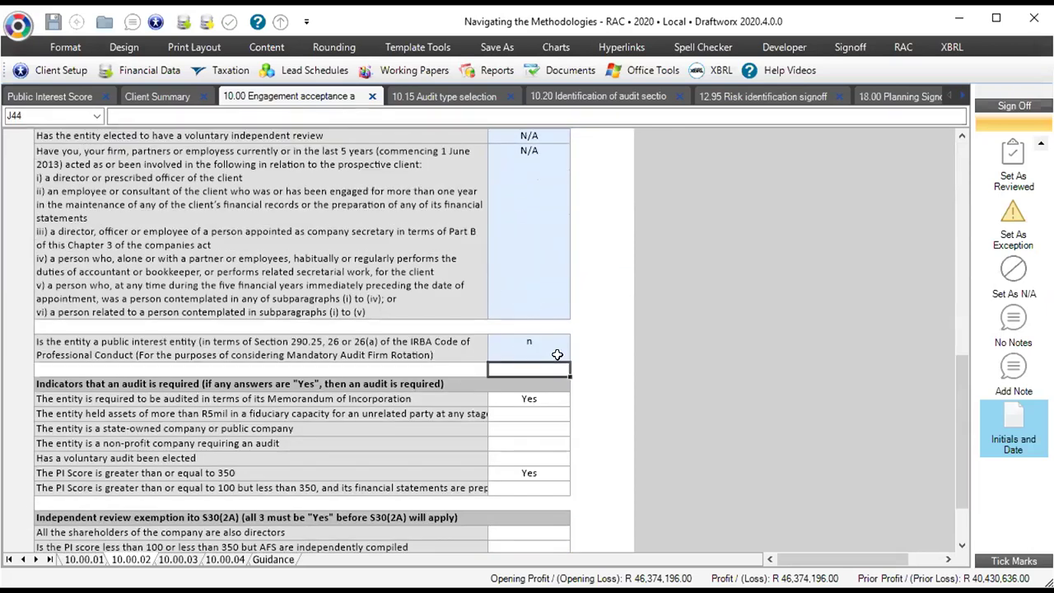
{"action": "scroll", "coordinate": [505, 334], "scroll_direction": "down", "scroll_amount": 5}
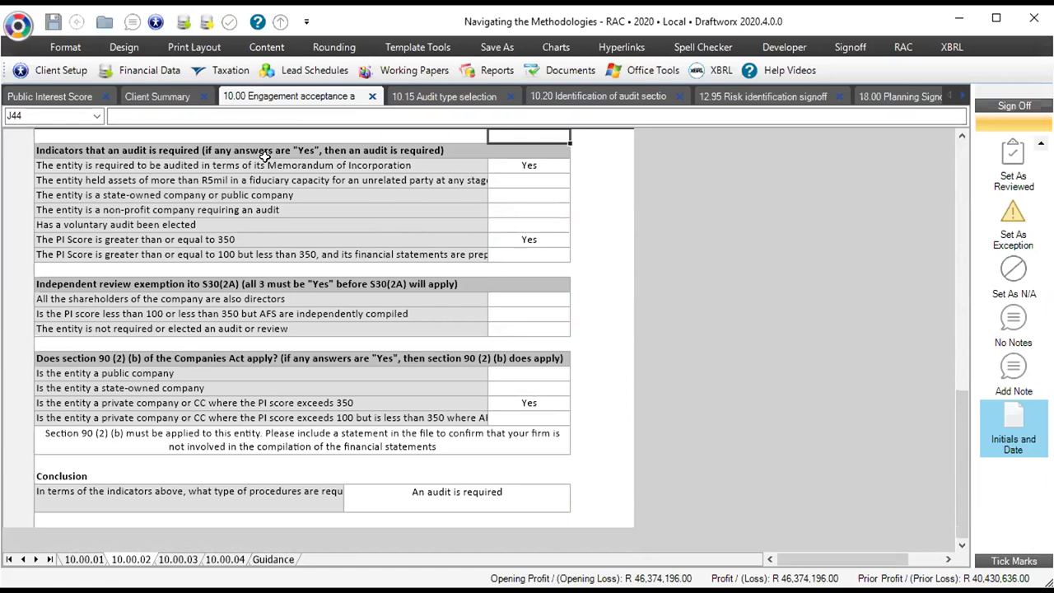
- Examine the audit-required indicators and the section 90 (2) (b) indicators on sheet 10.00.02, including the Memorandum of Incorporation and PI score rows
{"action": "left_click_drag", "start_coordinate": [528, 166], "coordinate": [523, 246]}
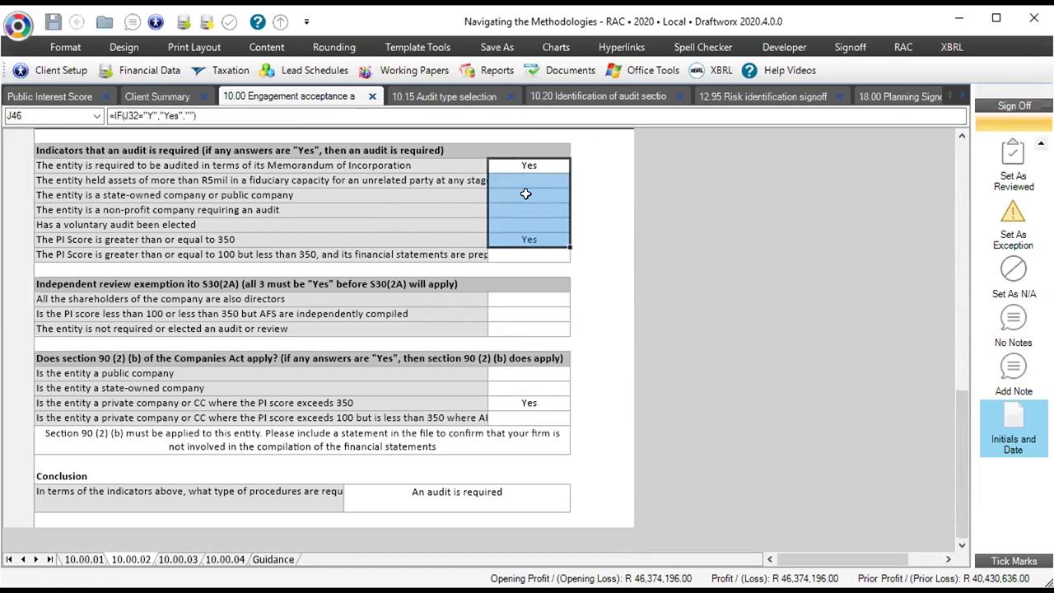
{"action": "left_click", "coordinate": [525, 168]}
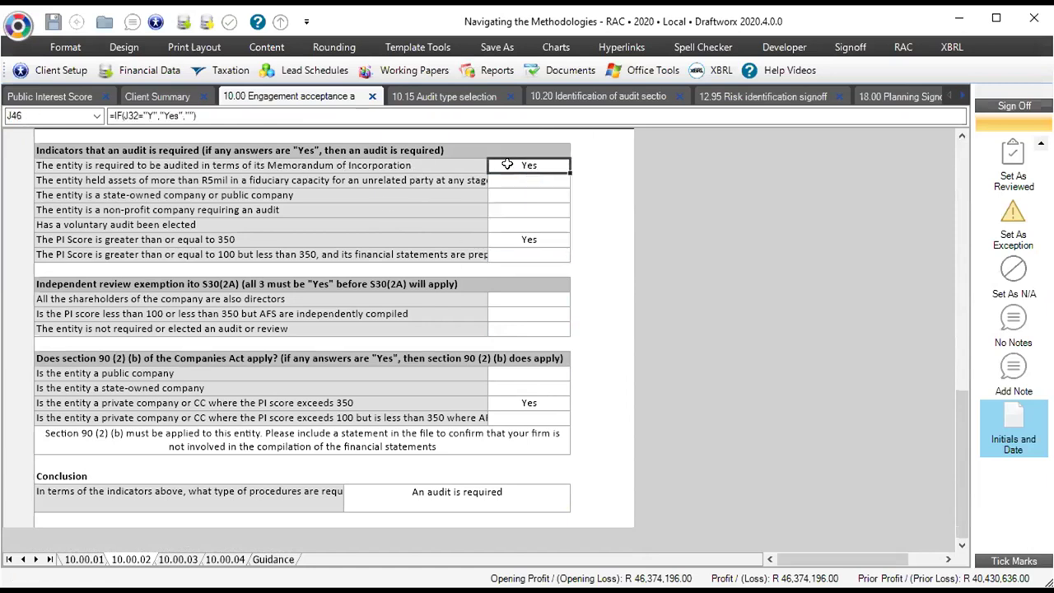
{"action": "left_click", "coordinate": [280, 166]}
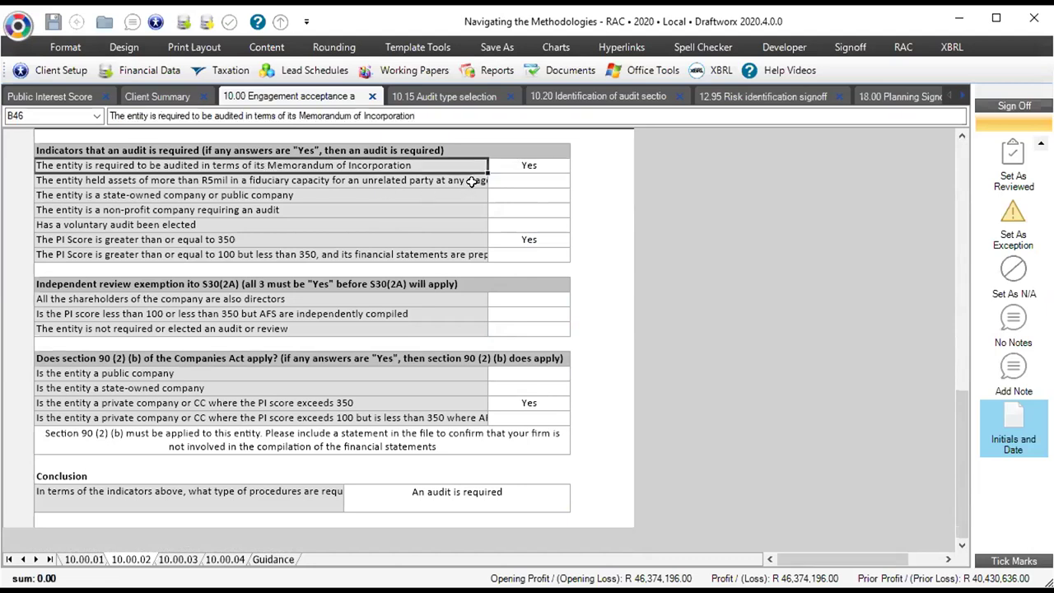
{"action": "left_click", "coordinate": [558, 164]}
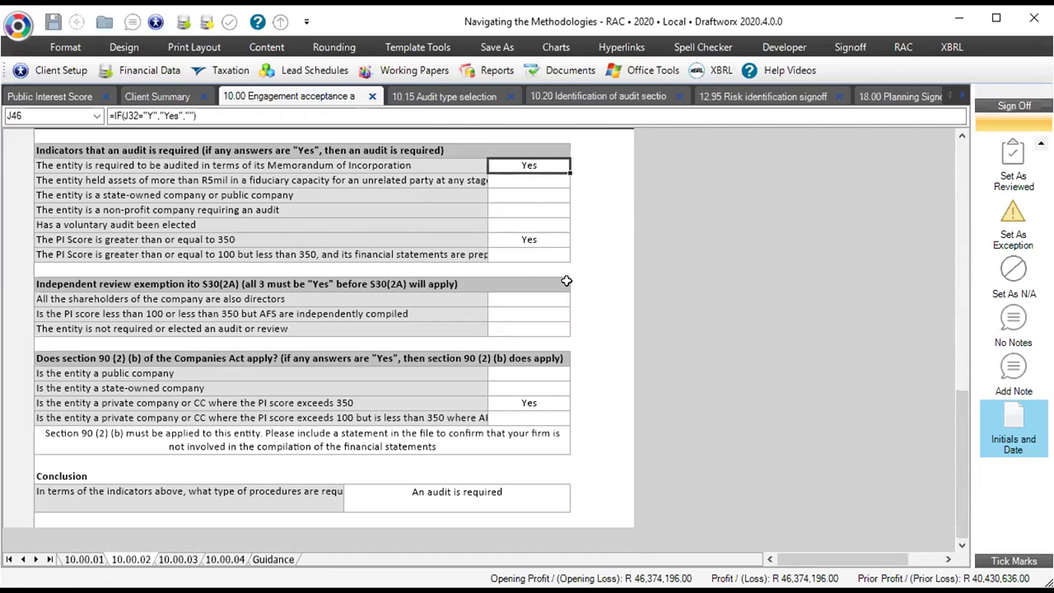
{"action": "left_click", "coordinate": [288, 241]}
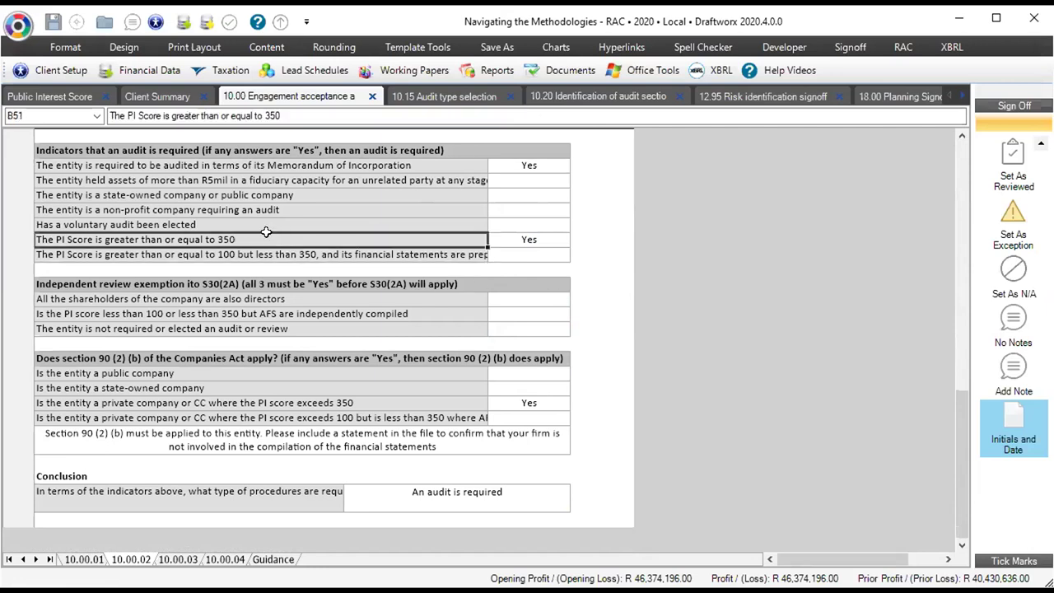
{"action": "left_click", "coordinate": [551, 240]}
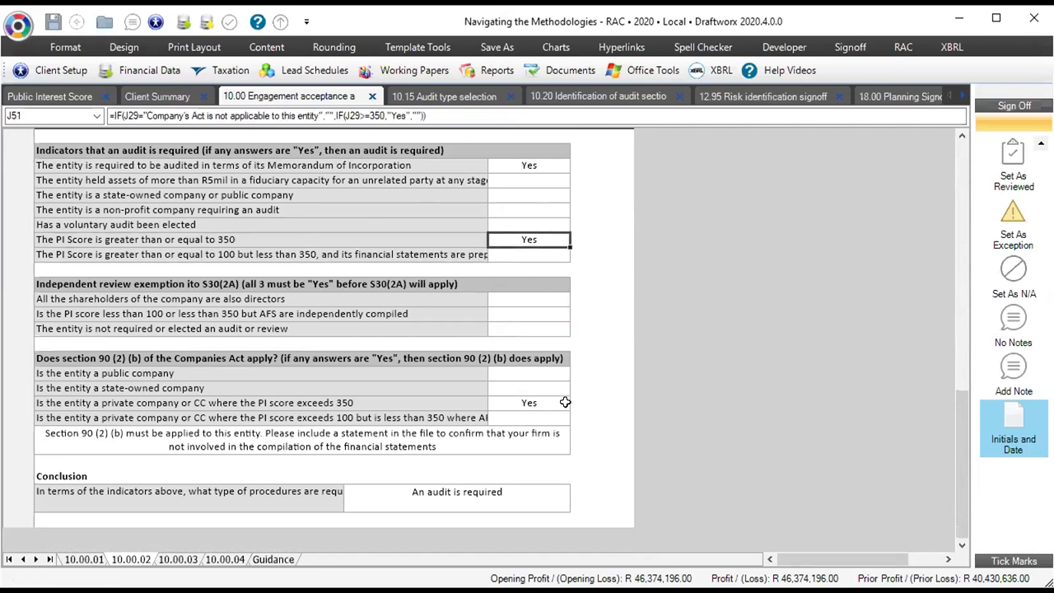
{"action": "left_click_drag", "start_coordinate": [519, 373], "coordinate": [531, 422]}
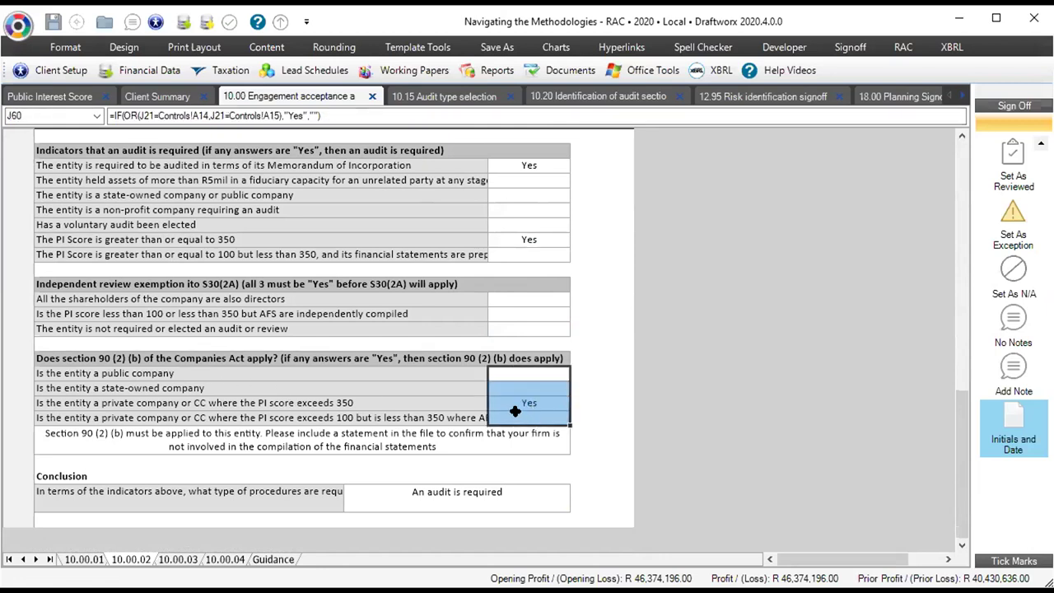
{"action": "left_click", "coordinate": [250, 403]}
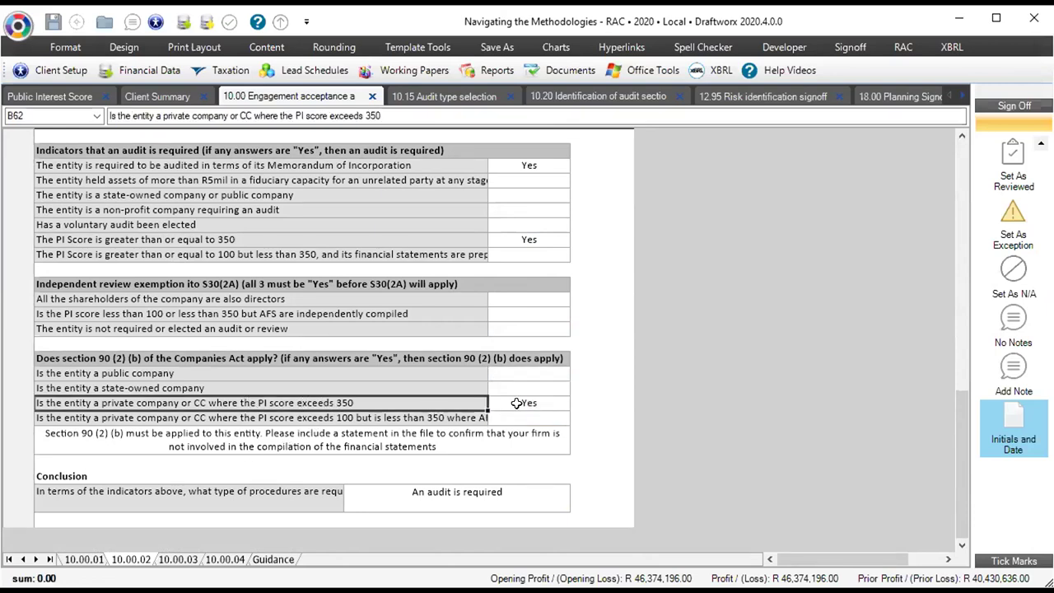
- Review the responses carried to sheet 10.00.01 for procedures 13 to 15: Companies Act, PI score and section 90 (2) (b)
{"action": "left_click", "coordinate": [86, 559]}
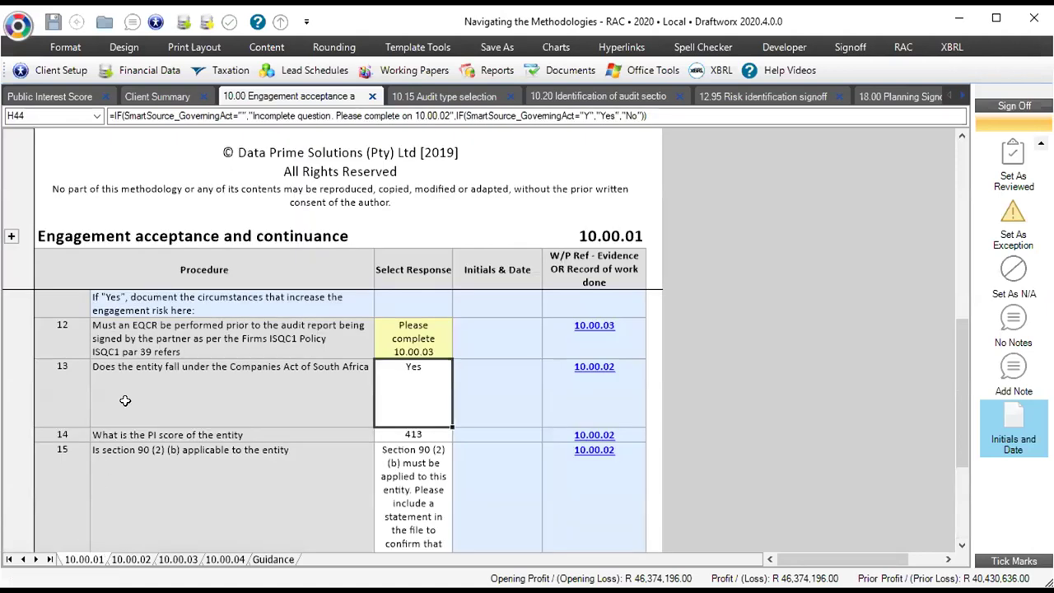
{"action": "scroll", "coordinate": [178, 434], "scroll_direction": "down", "scroll_amount": 1}
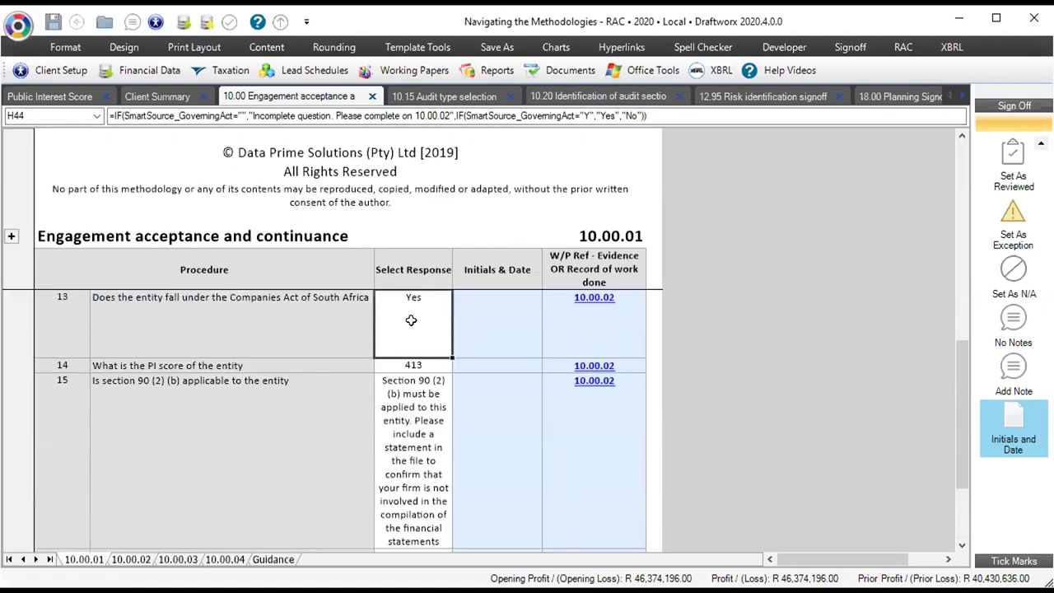
{"action": "left_click", "coordinate": [390, 427]}
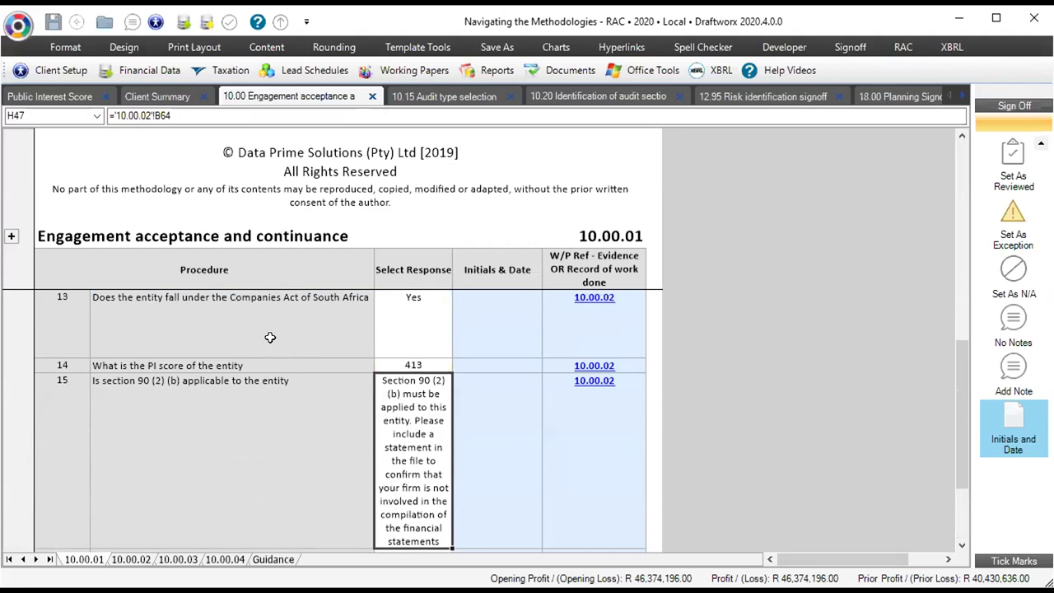
{"action": "left_click", "coordinate": [403, 331]}
{"action": "left_click", "coordinate": [386, 367]}
{"action": "left_click", "coordinate": [428, 478]}
{"action": "scroll", "coordinate": [425, 480], "scroll_direction": "down", "scroll_amount": 1}
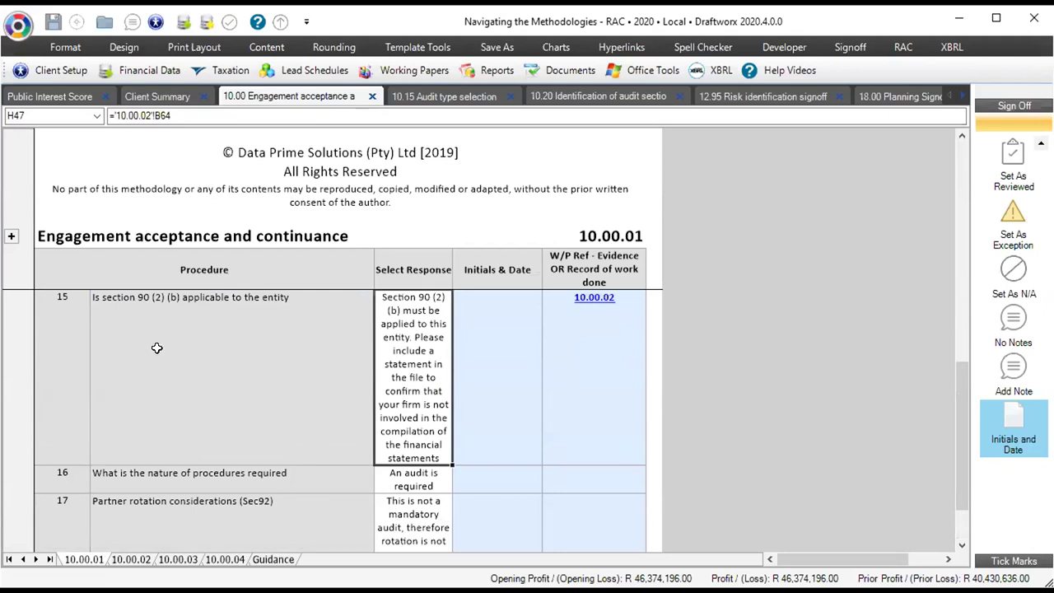
- On the EQCR Requirement sheet 10.00.03, answer N to whether the entity / client is a listed entity
{"action": "left_click", "coordinate": [178, 561]}
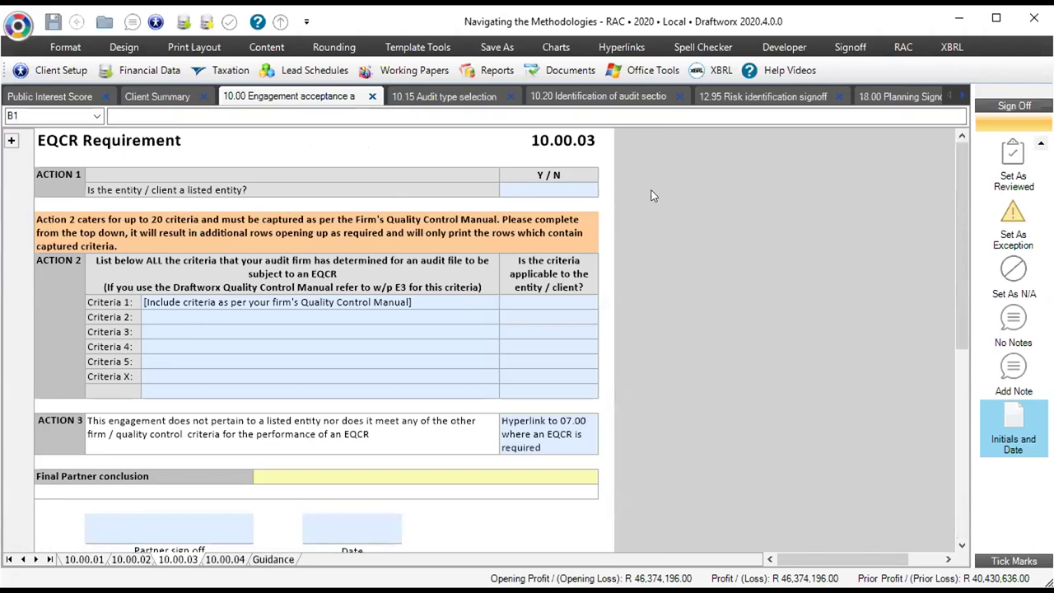
{"action": "left_click", "coordinate": [566, 190]}
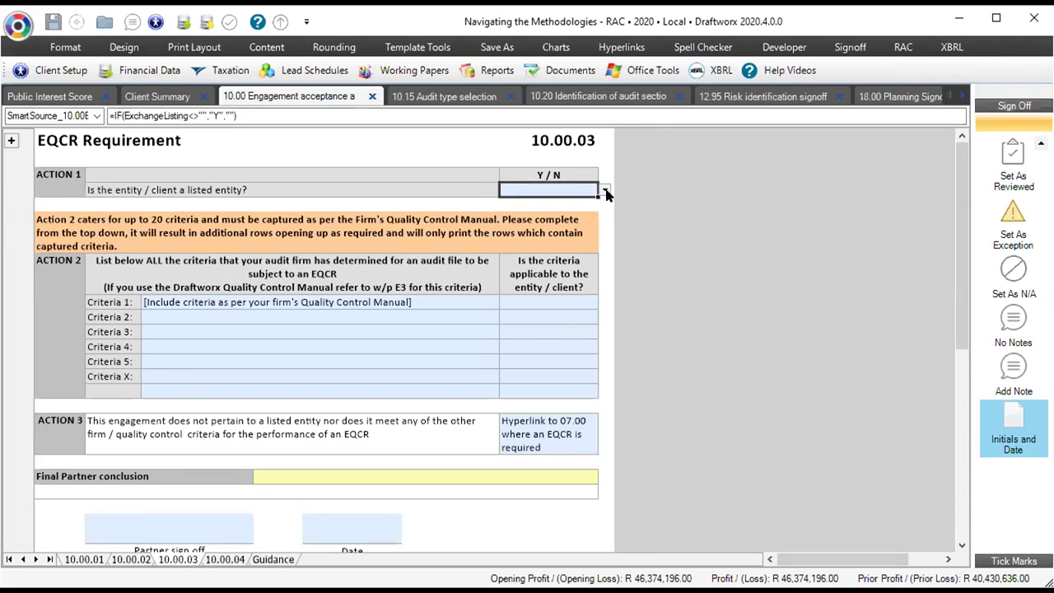
{"action": "left_click", "coordinate": [605, 192]}
{"action": "left_click", "coordinate": [530, 212]}
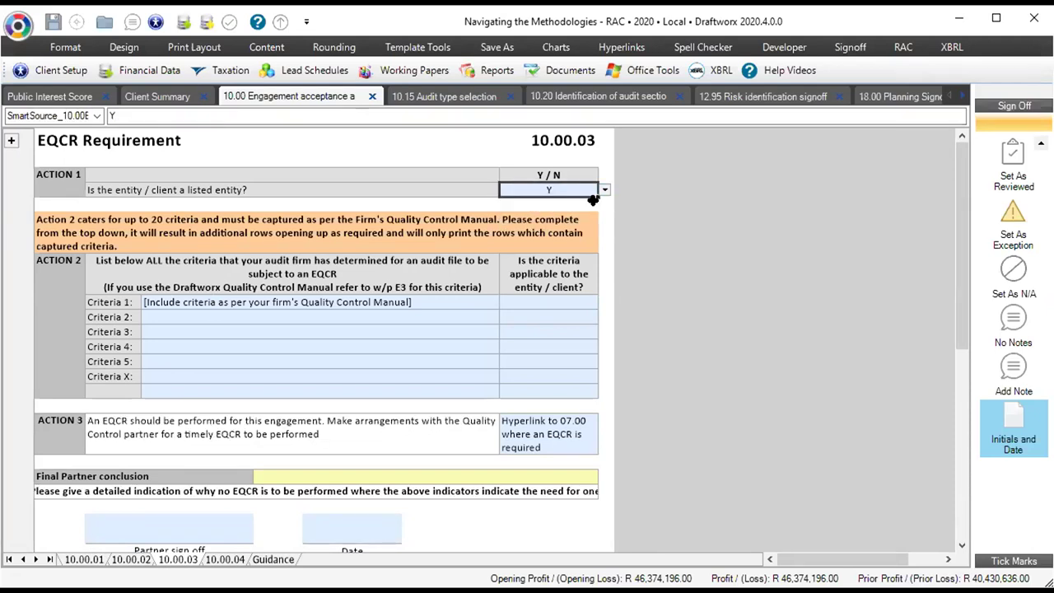
{"action": "left_click", "coordinate": [606, 192]}
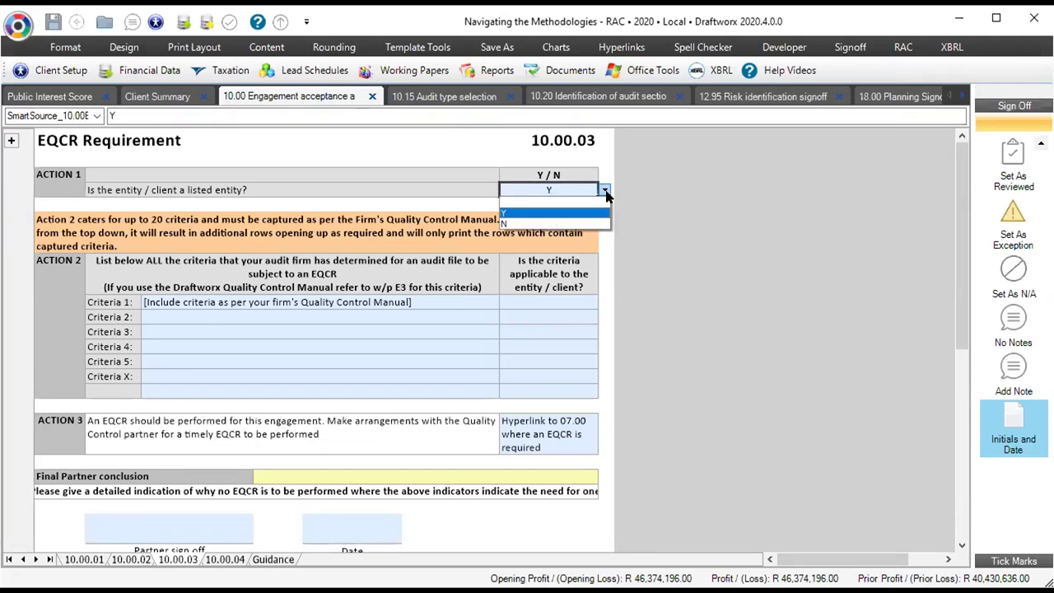
{"action": "left_click", "coordinate": [528, 223]}
- List ten placeholder EQCR criteria in ACTION 2, from the first row down: asd, asd, z, asd, da, ad, da, ad, ad, ad
{"action": "left_click_drag", "start_coordinate": [213, 300], "coordinate": [222, 356]}
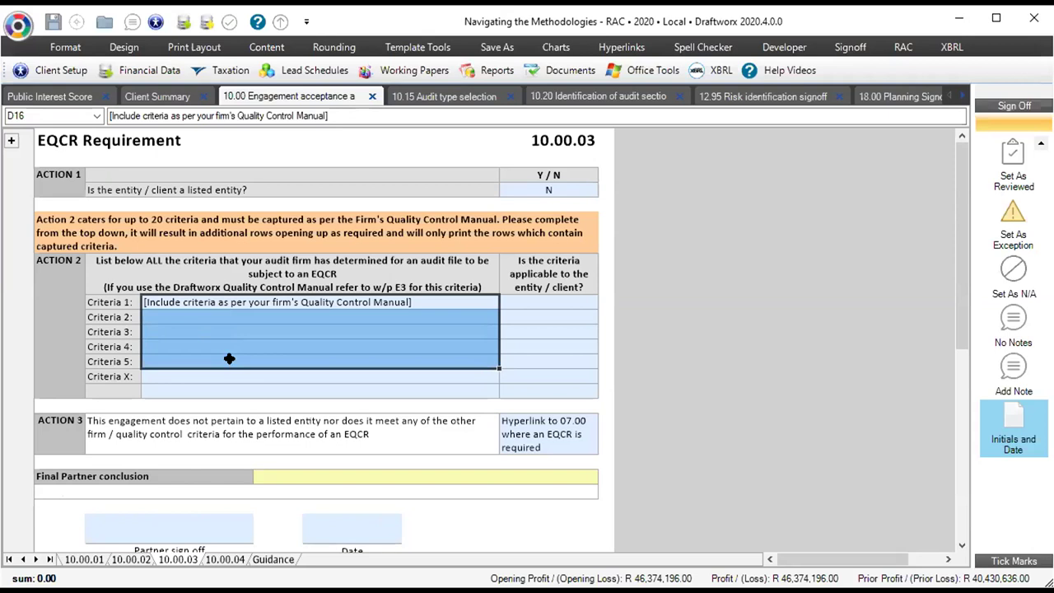
{"action": "left_click", "coordinate": [320, 302]}
{"action": "type", "text": "asd"}
{"action": "key", "text": "Return"}
{"action": "type", "text": "asd"}
{"action": "key", "text": "Return"}
{"action": "type", "text": "z"}
{"action": "key", "text": "Return"}
{"action": "type", "text": "asd"}
{"action": "key", "text": "Return"}
{"action": "type", "text": "da"}
{"action": "key", "text": "Return"}
{"action": "type", "text": "ad"}
{"action": "key", "text": "Return"}
{"action": "type", "text": "da"}
{"action": "key", "text": "Return"}
{"action": "type", "text": "ad"}
{"action": "key", "text": "Return"}
{"action": "type", "text": "ad"}
{"action": "key", "text": "Return"}
{"action": "type", "text": "ad"}
{"action": "key", "text": "Return"}
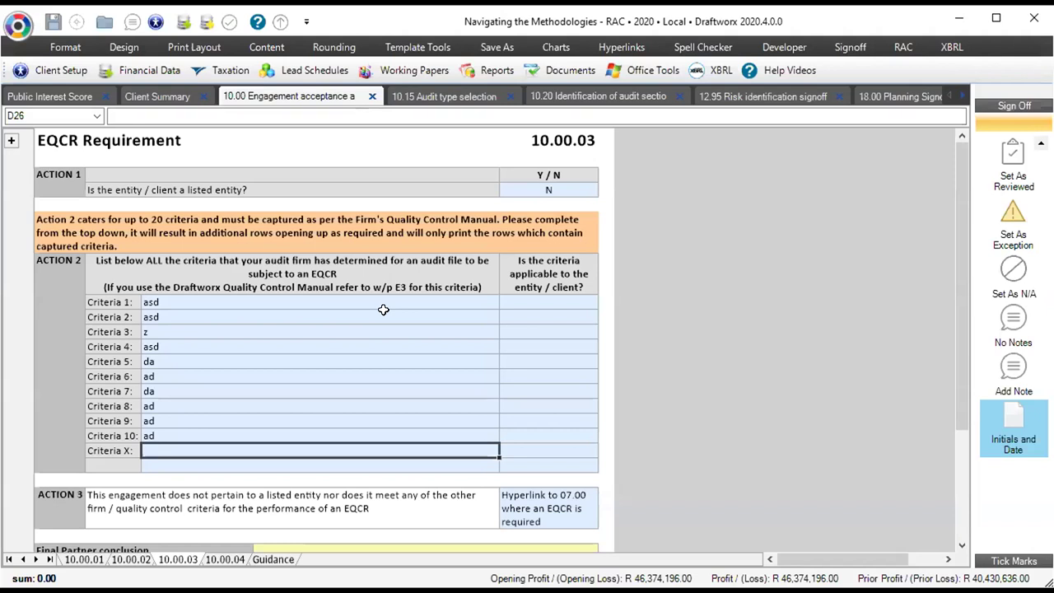
- Clear the Criteria 10 entry and set Criteria 1 as applicable to the entity / client with Y
{"action": "key", "text": "Up"}
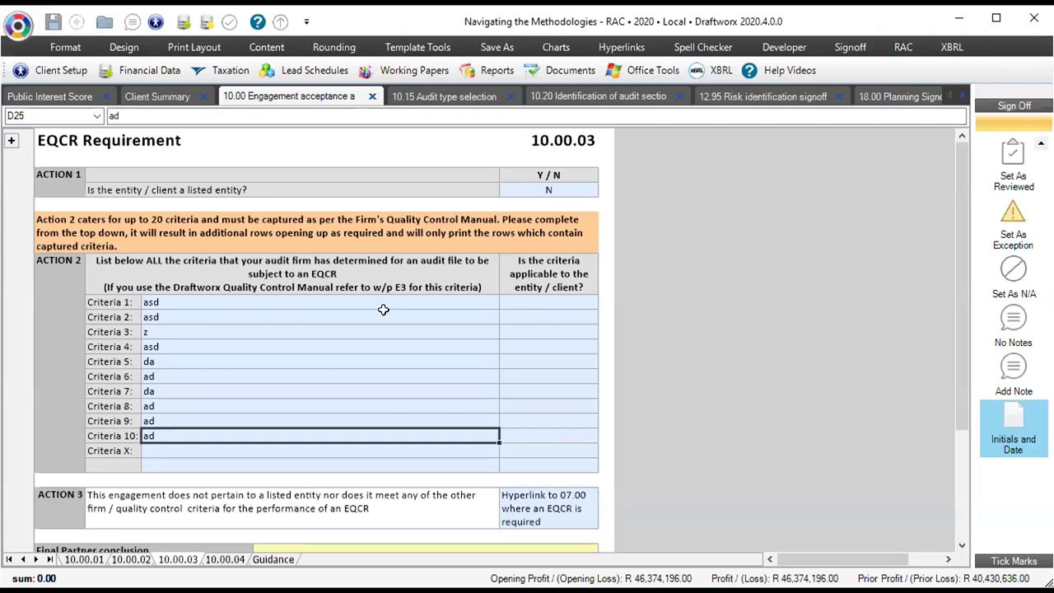
{"action": "key", "text": "Delete"}
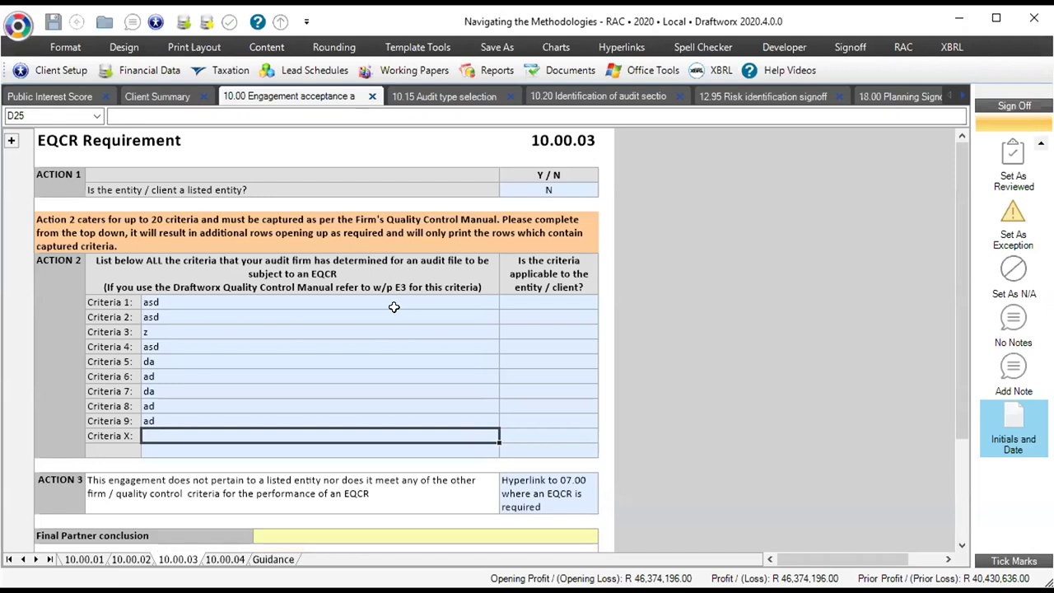
{"action": "left_click", "coordinate": [559, 313]}
{"action": "left_click_drag", "start_coordinate": [235, 306], "coordinate": [216, 434]}
{"action": "left_click", "coordinate": [589, 305]}
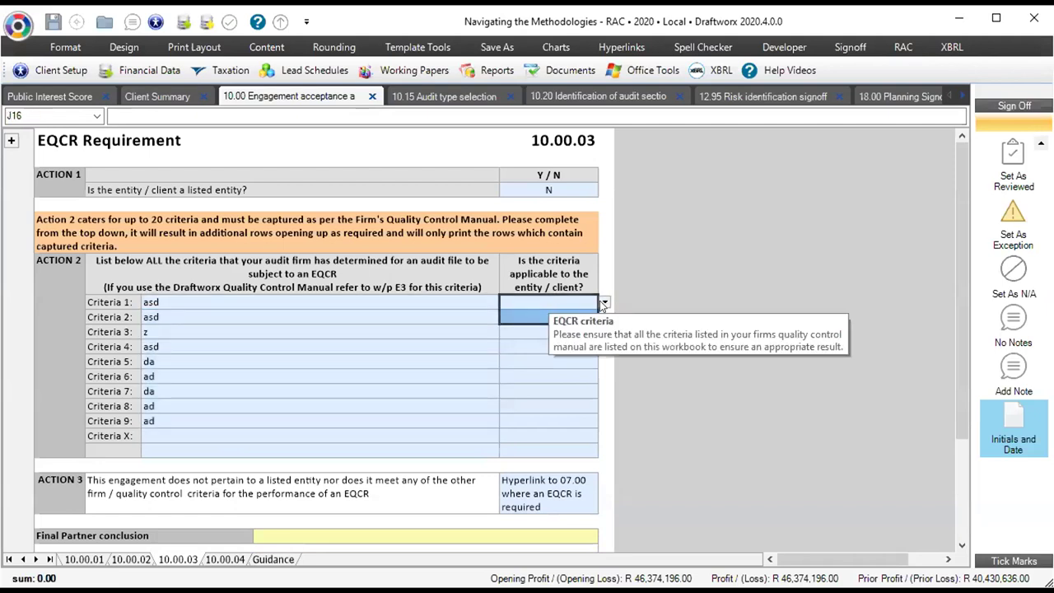
{"action": "left_click", "coordinate": [606, 304]}
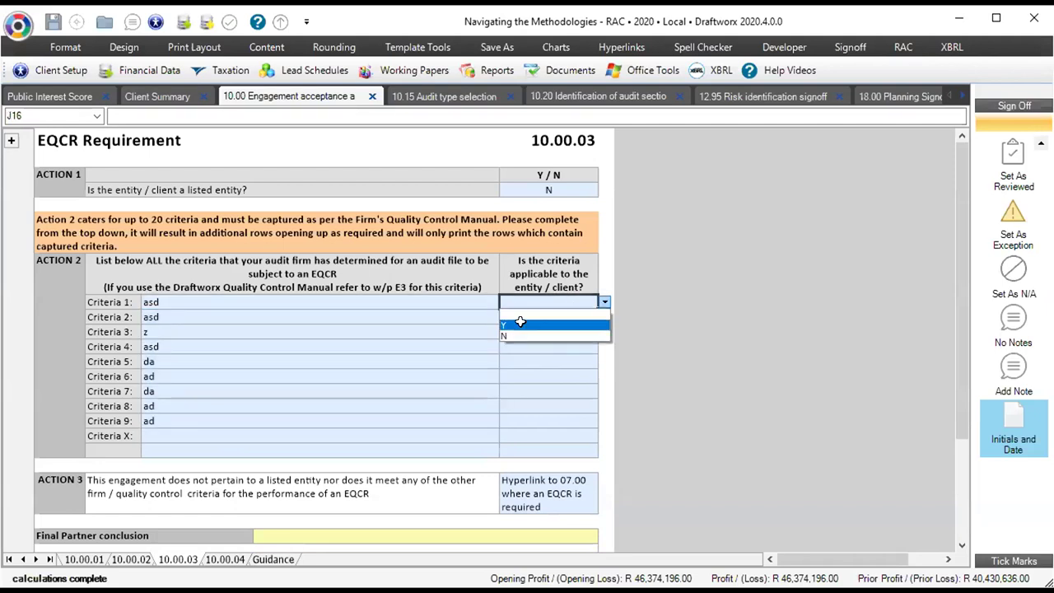
{"action": "left_click", "coordinate": [519, 323]}
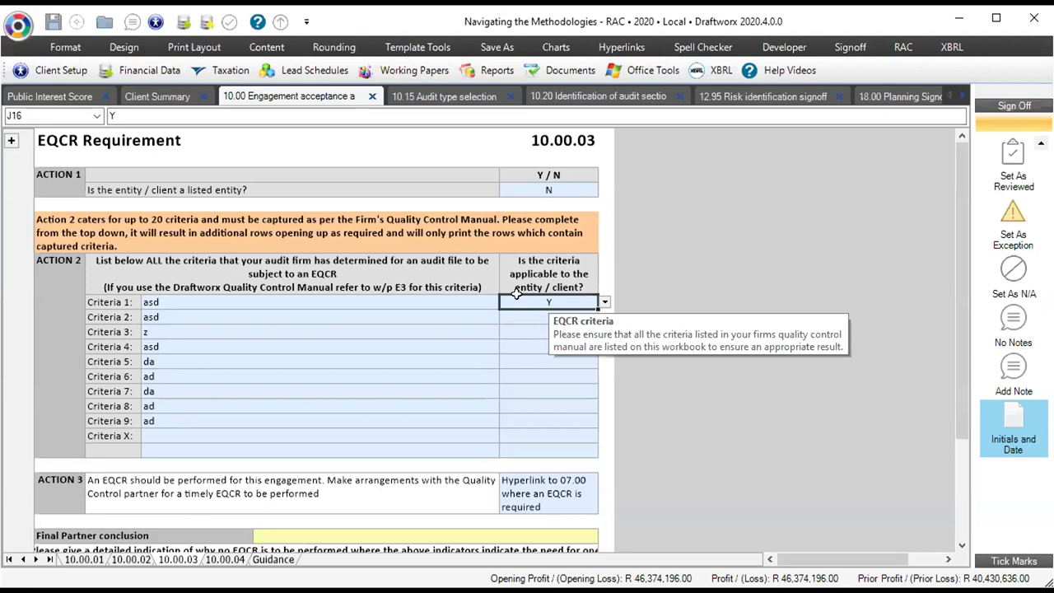
- Set the Final Partner conclusion to "EQCR is to be performed"
{"action": "scroll", "coordinate": [469, 390], "scroll_direction": "down", "scroll_amount": 1}
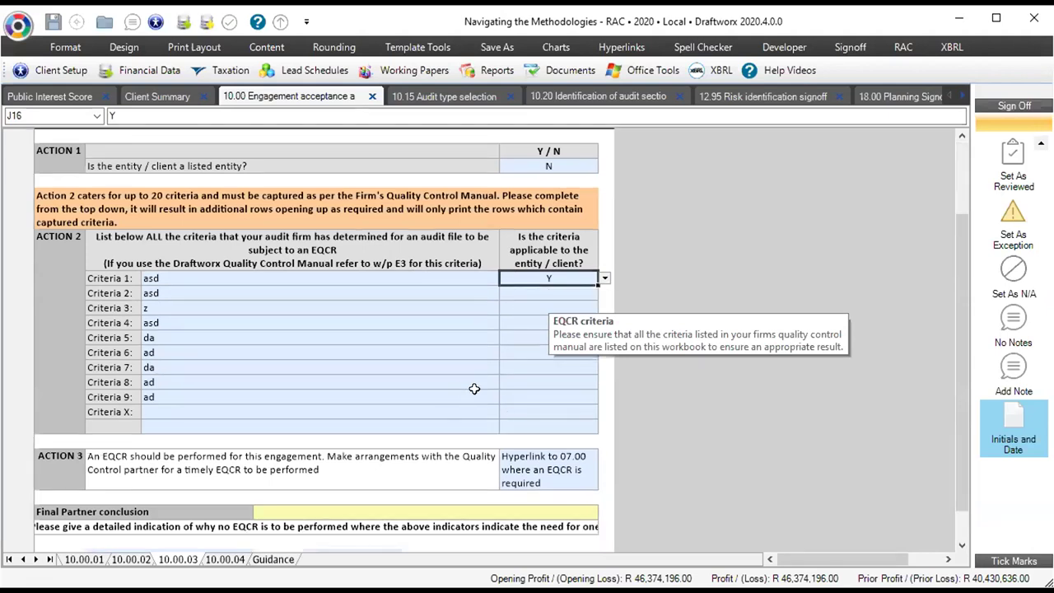
{"action": "scroll", "coordinate": [464, 390], "scroll_direction": "down", "scroll_amount": 2}
{"action": "left_click", "coordinate": [425, 456]}
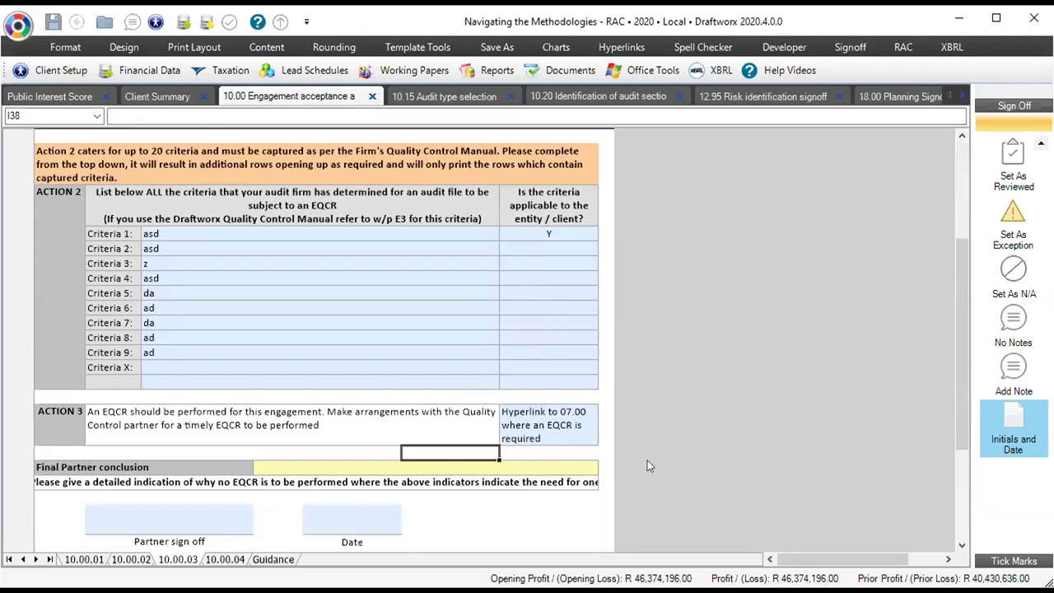
{"action": "left_click", "coordinate": [572, 467]}
{"action": "left_click", "coordinate": [604, 467]}
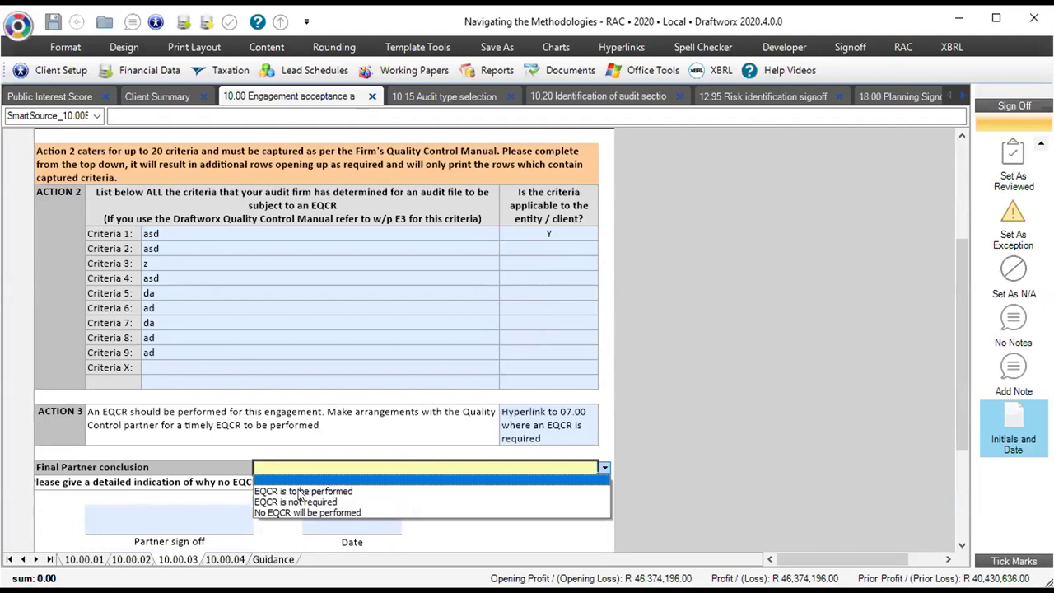
{"action": "left_click", "coordinate": [302, 491]}
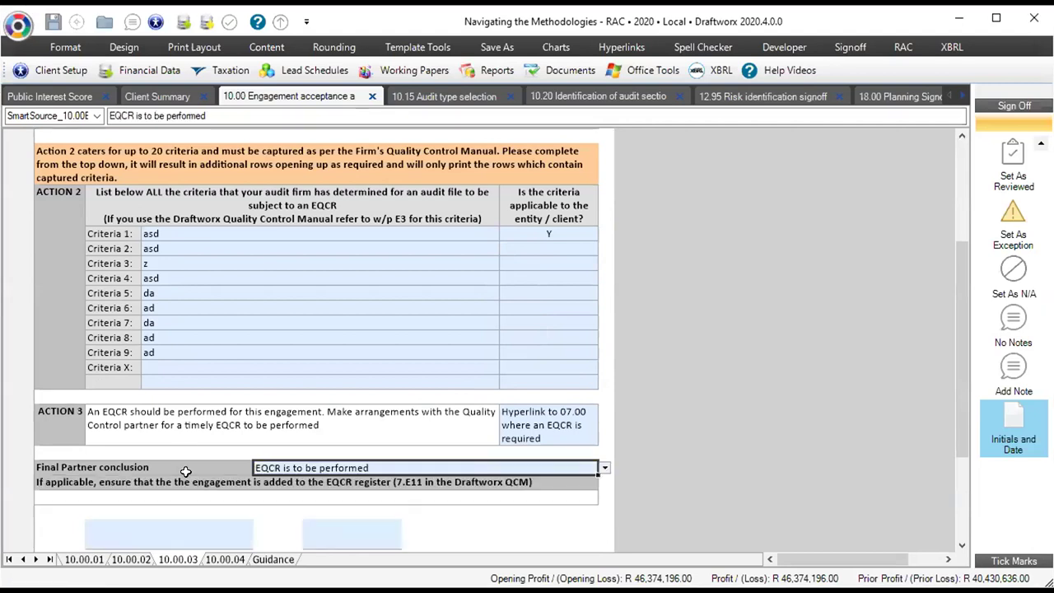
- Inspect the Partner sign off and Date fields below the EQCR conclusion, including the sign-off formula
{"action": "scroll", "coordinate": [211, 468], "scroll_direction": "down", "scroll_amount": 3}
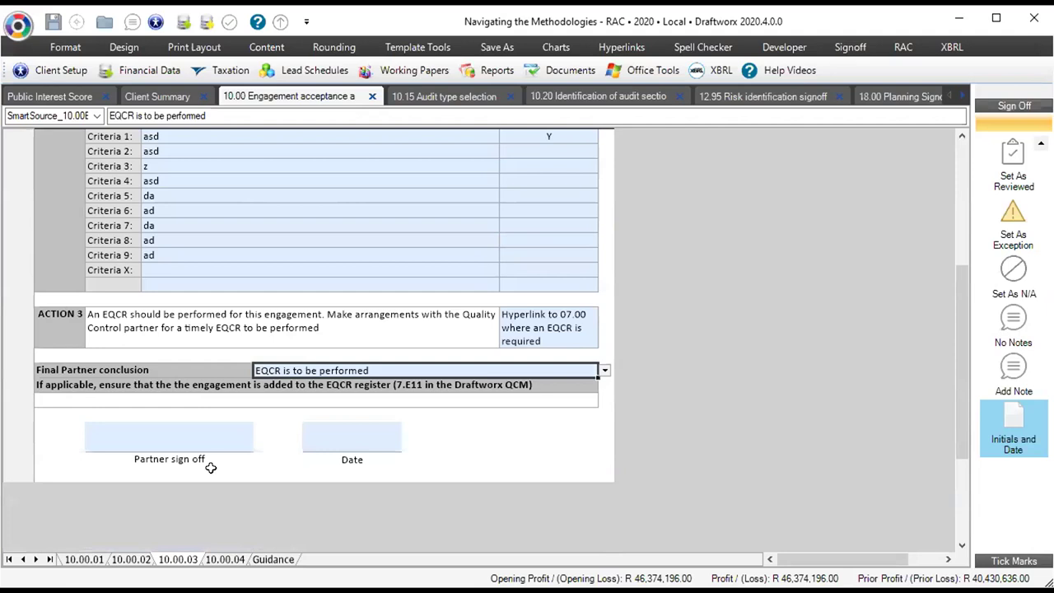
{"action": "left_click", "coordinate": [182, 432]}
{"action": "left_click", "coordinate": [177, 443]}
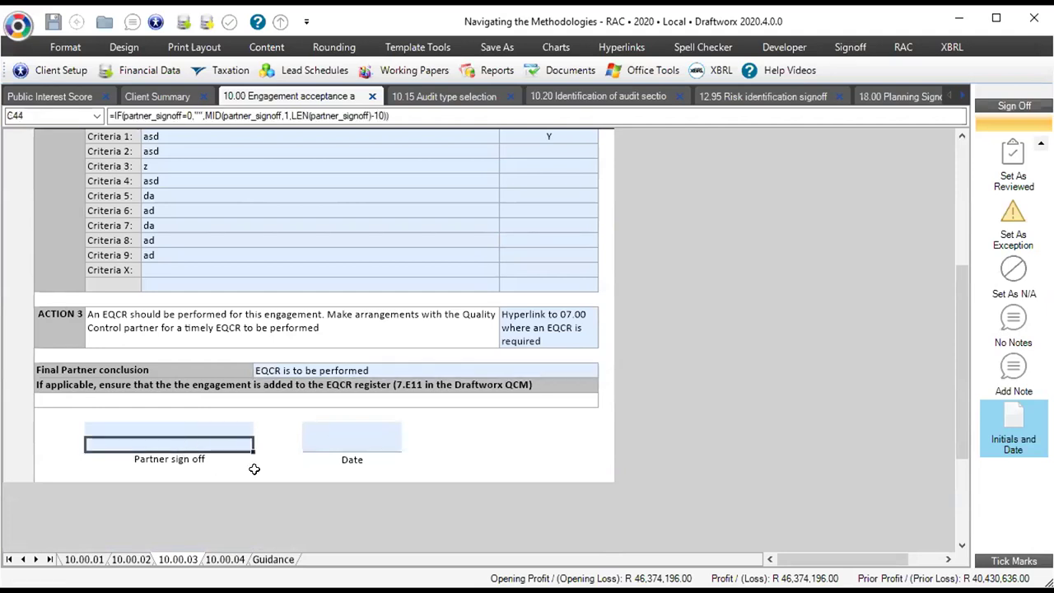
{"action": "left_click", "coordinate": [430, 476]}
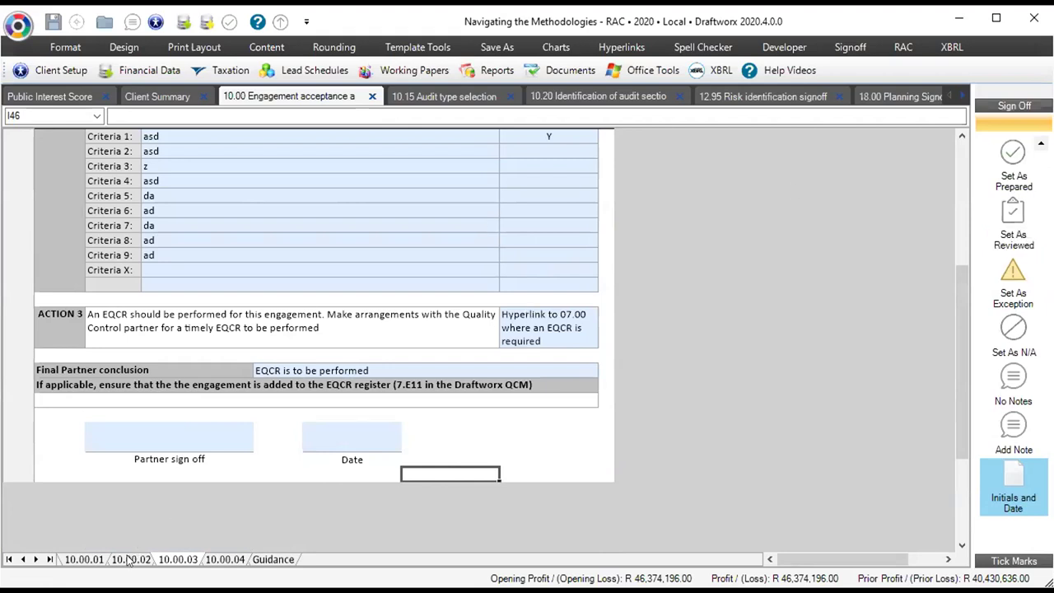
- View the audit tenure definitions and questions 1.1 and 1.2 on sheet 10.00.04
{"action": "key", "text": "ctrl+Page_Down"}
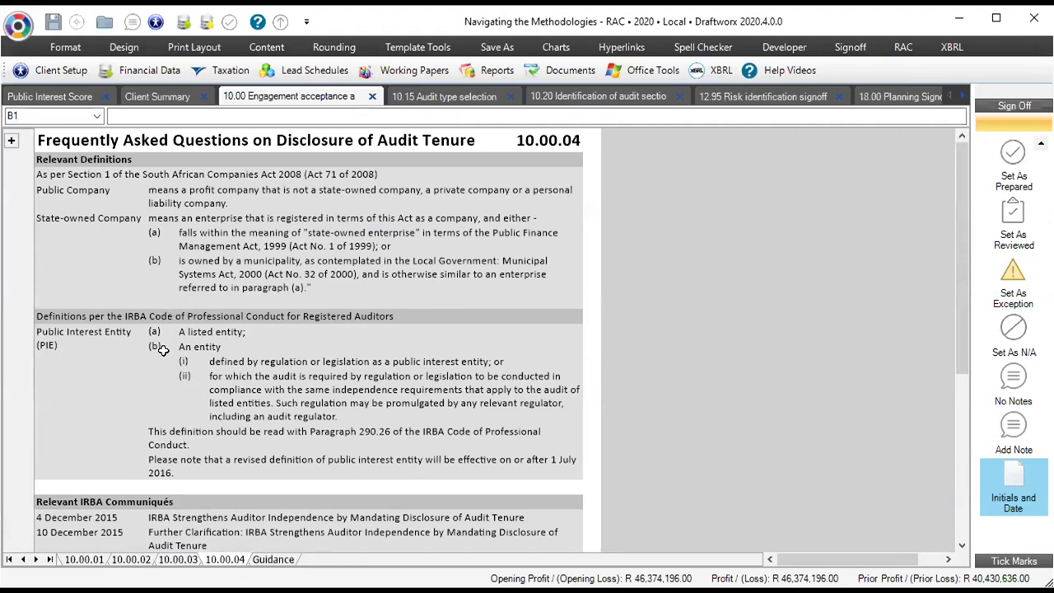
{"action": "scroll", "coordinate": [162, 350], "scroll_direction": "down", "scroll_amount": 5}
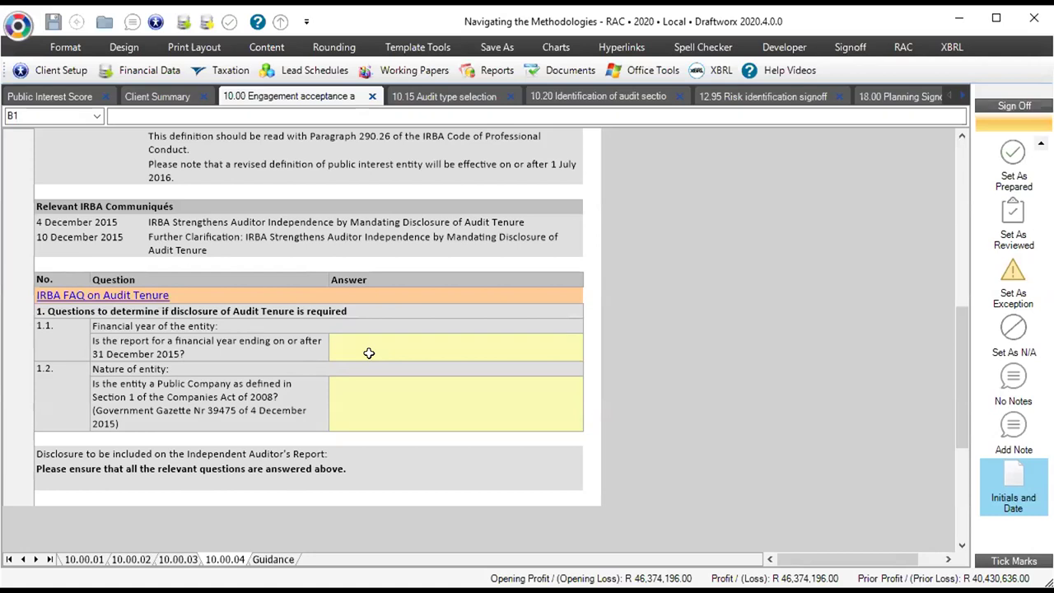
{"action": "left_click", "coordinate": [342, 353]}
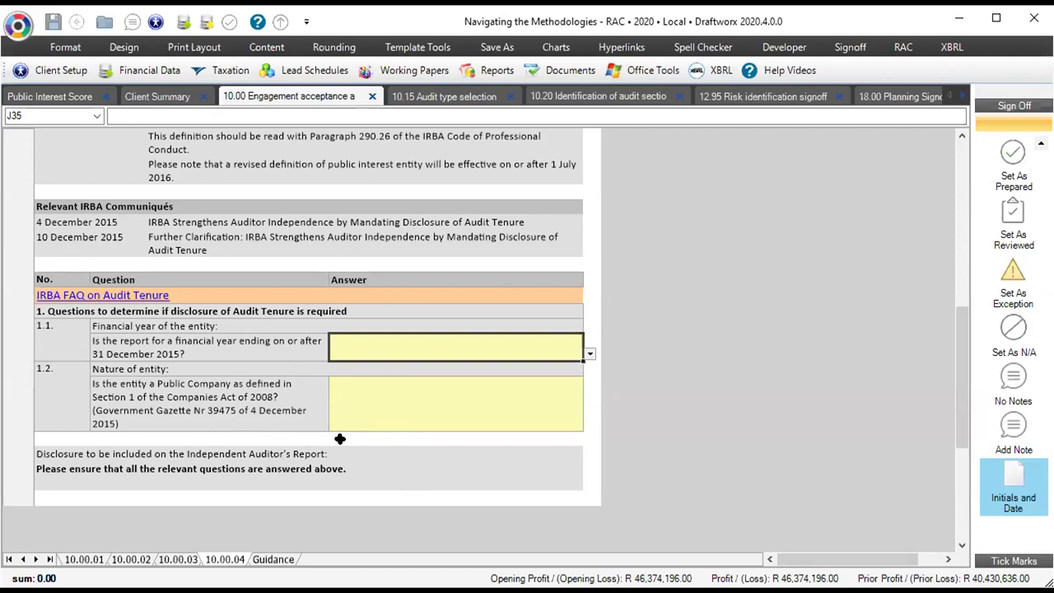
- Return to sheet 10.00.01 and view the remaining procedures, from 17 on partner rotation through 24 on high risk clients
{"action": "left_click", "coordinate": [73, 559]}
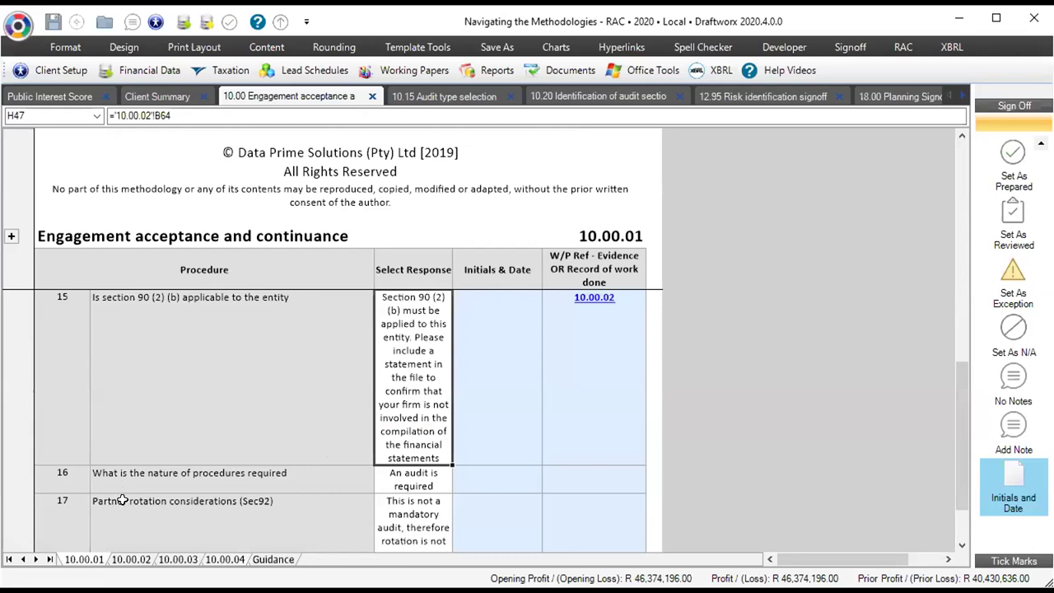
{"action": "scroll", "coordinate": [122, 501], "scroll_direction": "down", "scroll_amount": 1}
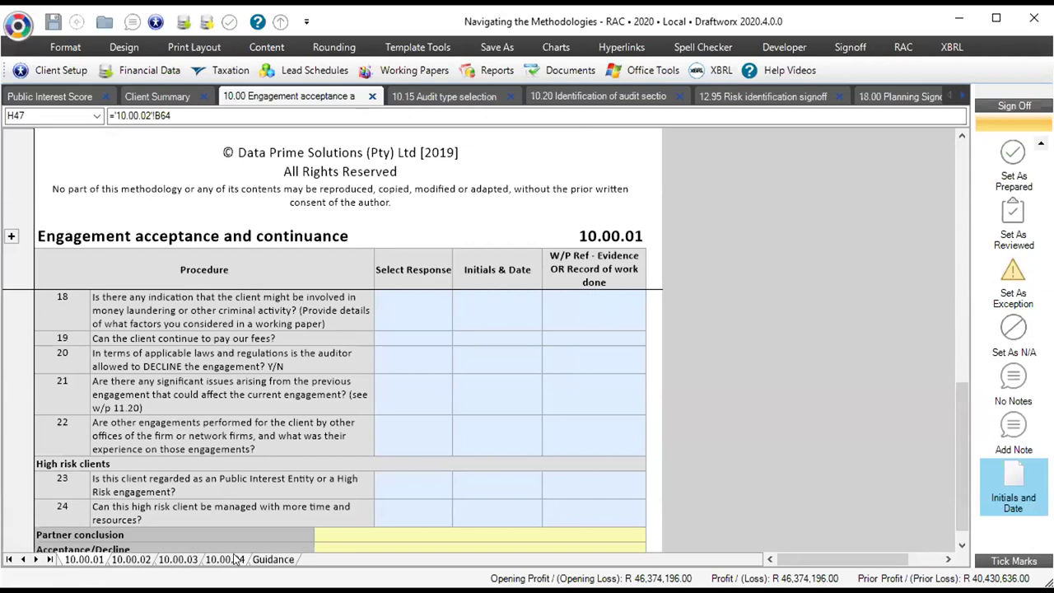
- View the Guidance sheet's objective and steps for completion, and return to sheet 10.00.01
{"action": "left_click", "coordinate": [273, 560]}
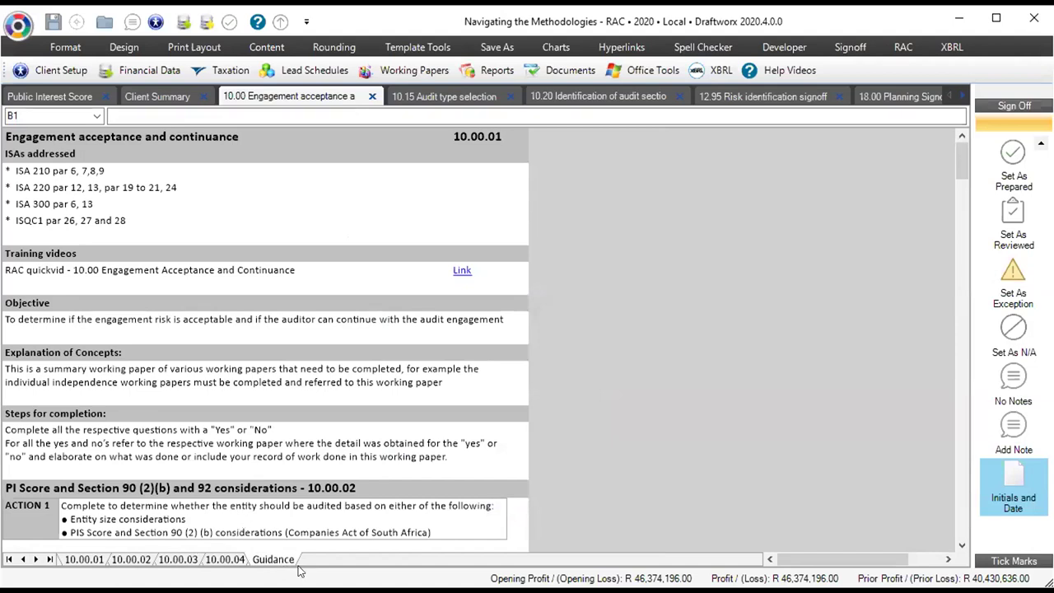
{"action": "left_click", "coordinate": [85, 560]}
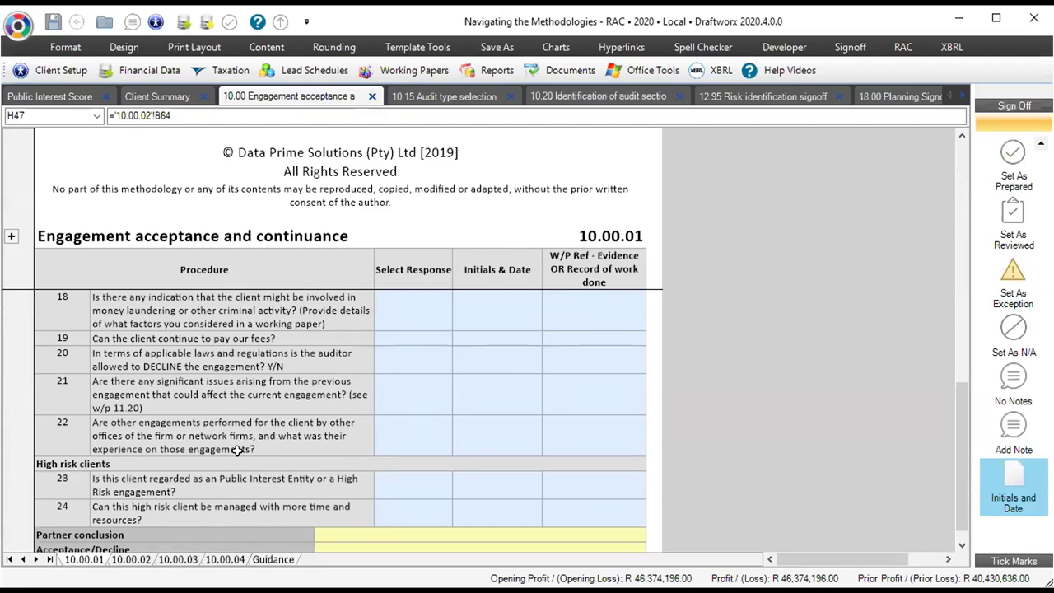
- Set the Partner conclusion to "Based on the above assessment, I am willing to continue with the audit / accept the client" and fill in Acceptance/Decline
{"action": "scroll", "coordinate": [239, 445], "scroll_direction": "down", "scroll_amount": 3}
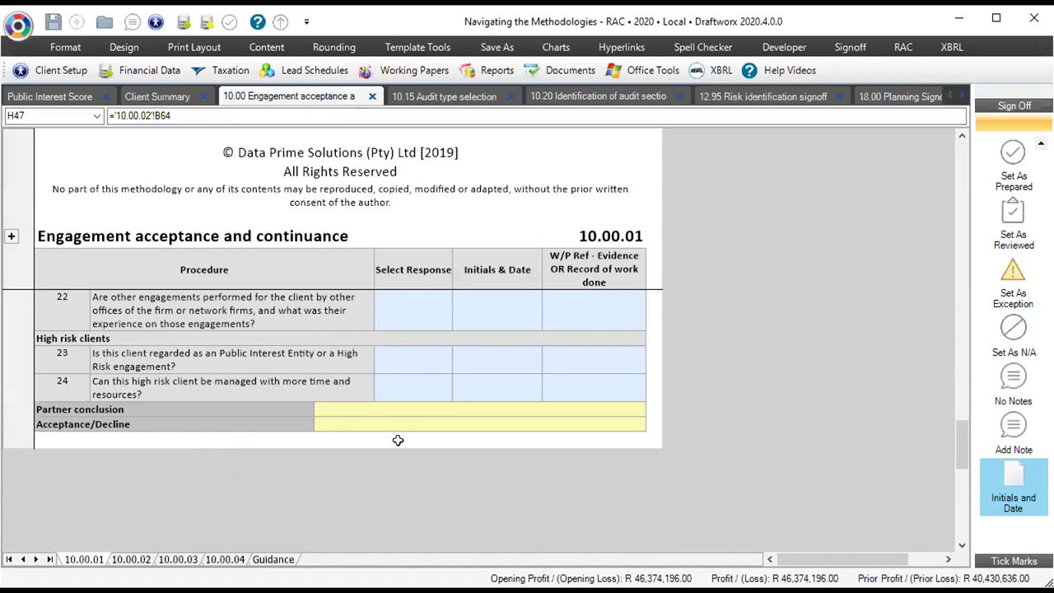
{"action": "left_click", "coordinate": [435, 409]}
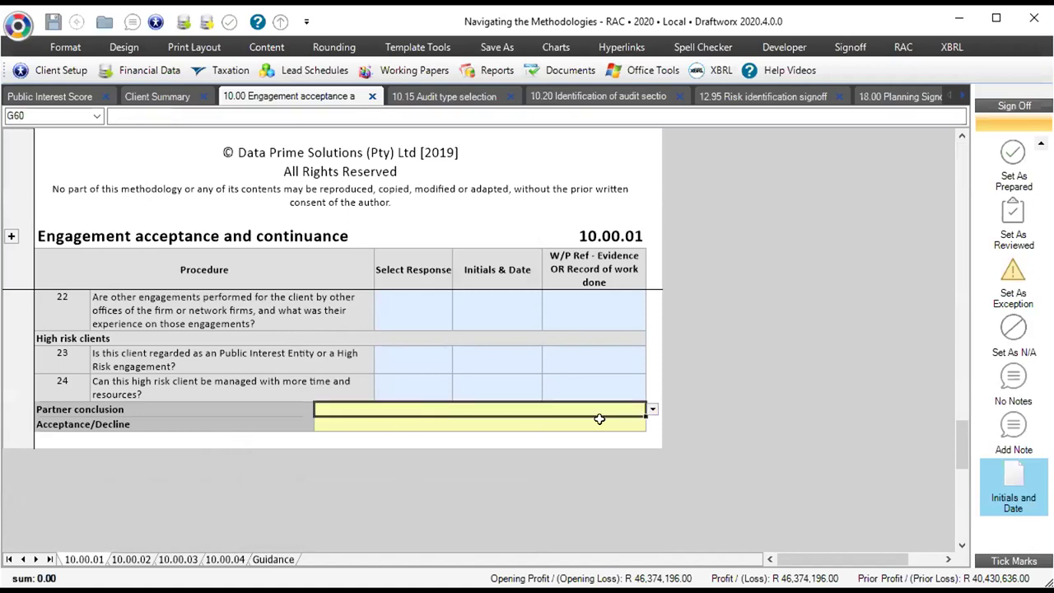
{"action": "left_click", "coordinate": [653, 409]}
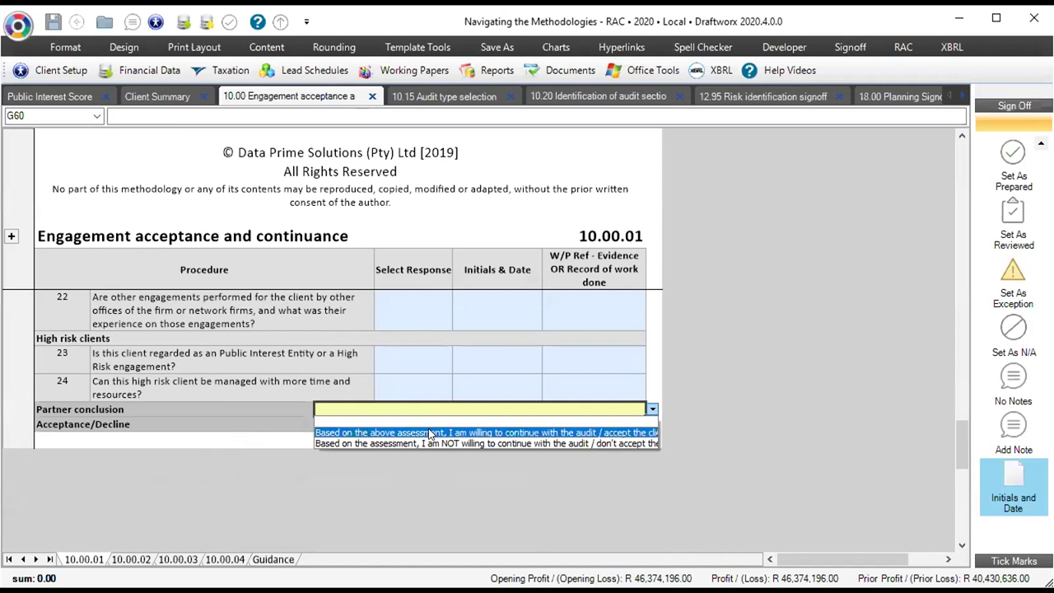
{"action": "left_click", "coordinate": [430, 433]}
{"action": "left_click", "coordinate": [456, 437]}
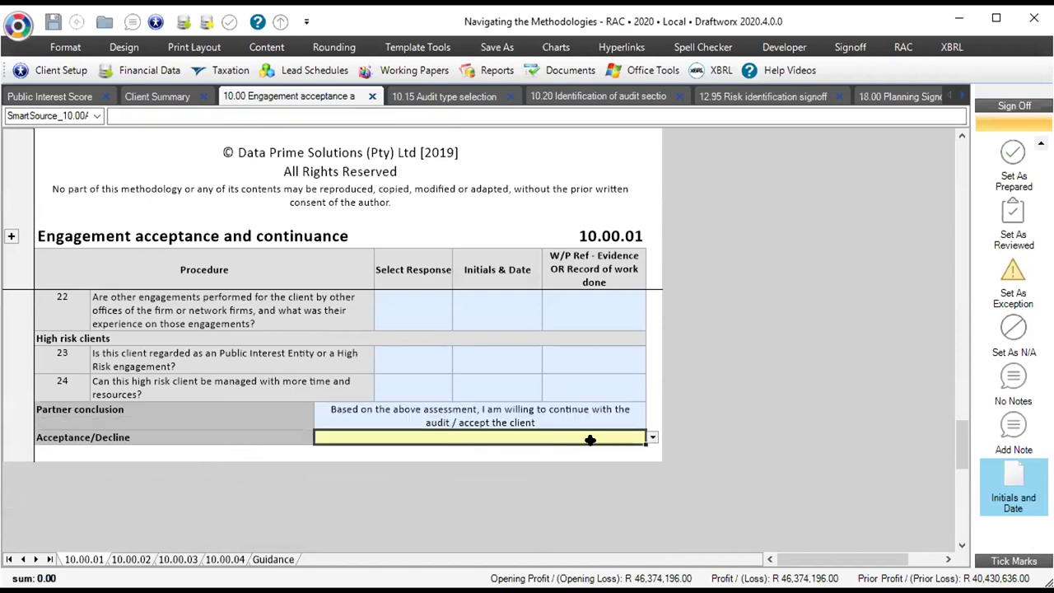
{"action": "left_click", "coordinate": [653, 438]}
{"action": "left_click", "coordinate": [371, 464]}
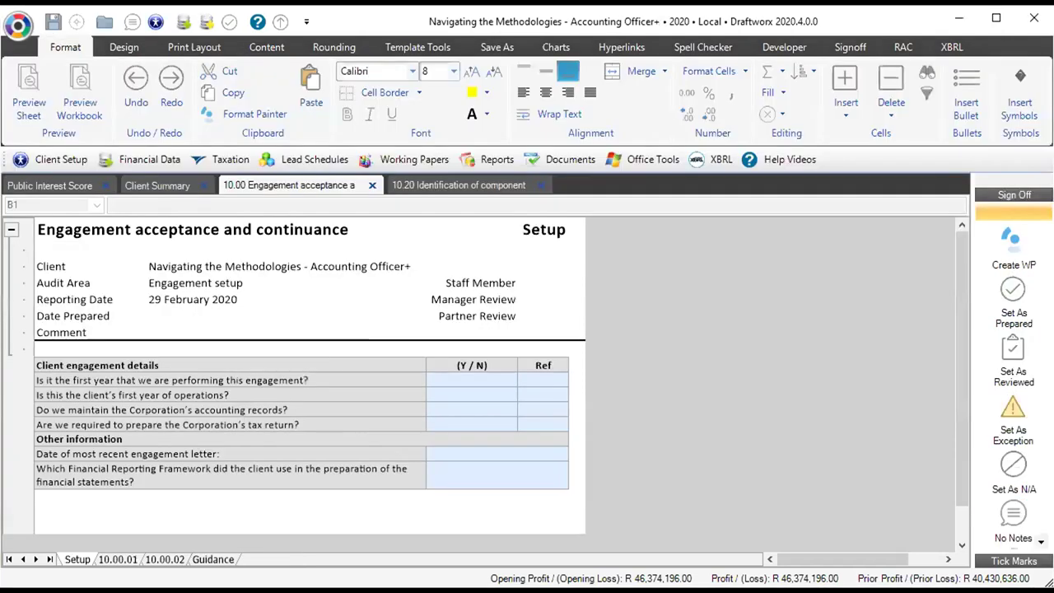
- In the Accounting Officer+ file, examine the procedures on sheet 10.00.01 from conflict of interest through 12 on estimated fees
{"action": "left_click", "coordinate": [116, 556]}
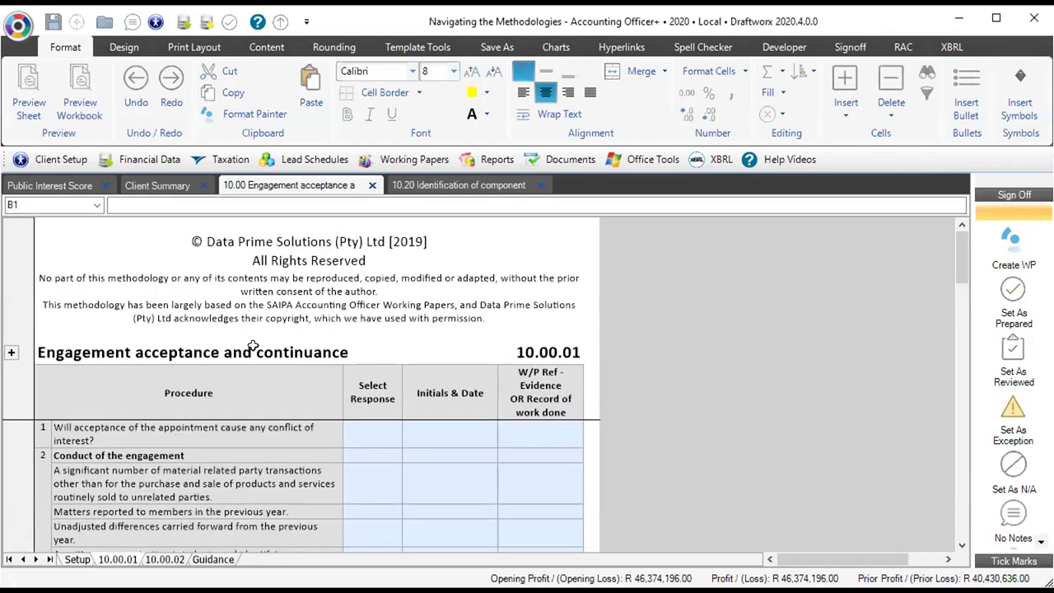
{"action": "double_click", "coordinate": [72, 50]}
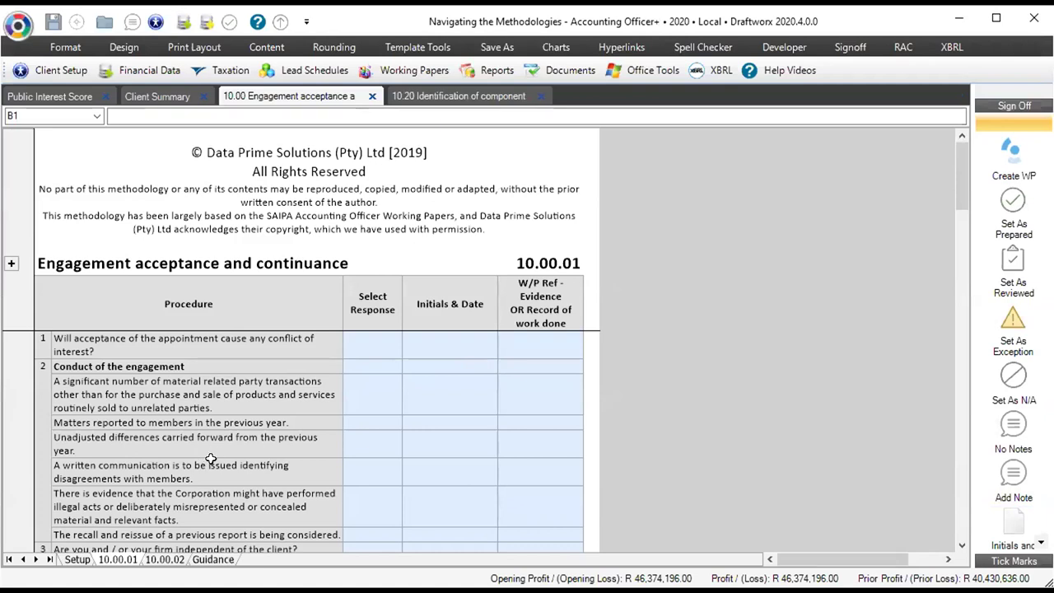
{"action": "scroll", "coordinate": [229, 456], "scroll_direction": "down", "scroll_amount": 2}
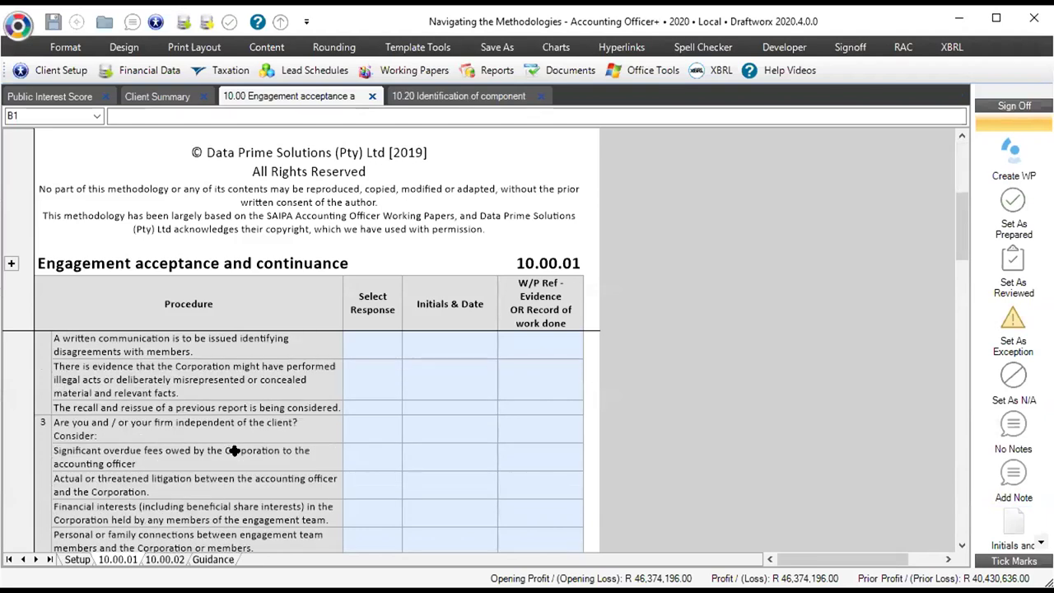
{"action": "scroll", "coordinate": [232, 453], "scroll_direction": "down", "scroll_amount": 3}
{"action": "scroll", "coordinate": [235, 451], "scroll_direction": "down", "scroll_amount": 6}
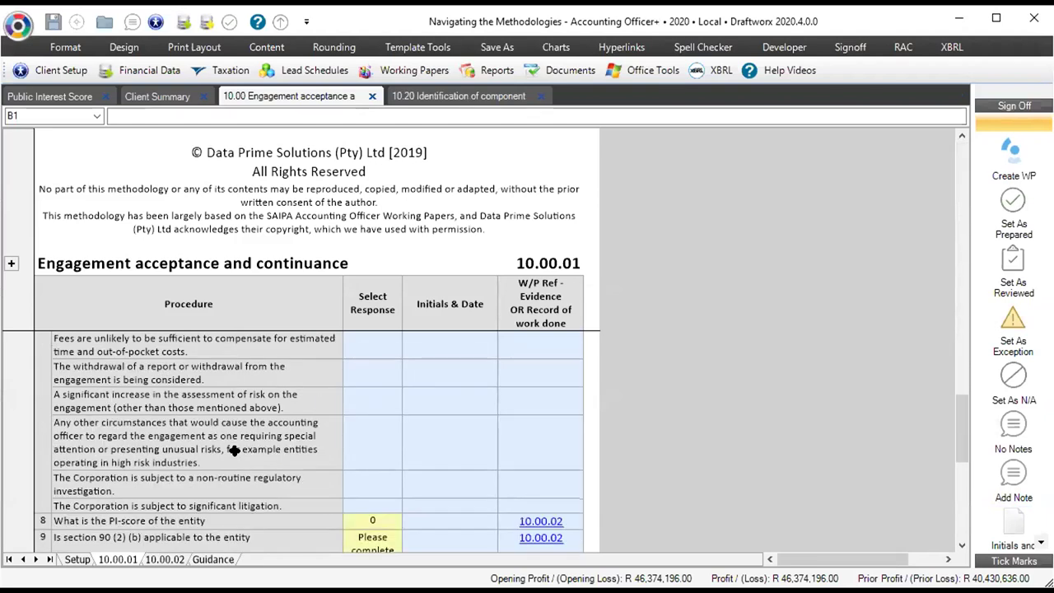
{"action": "left_click", "coordinate": [268, 435]}
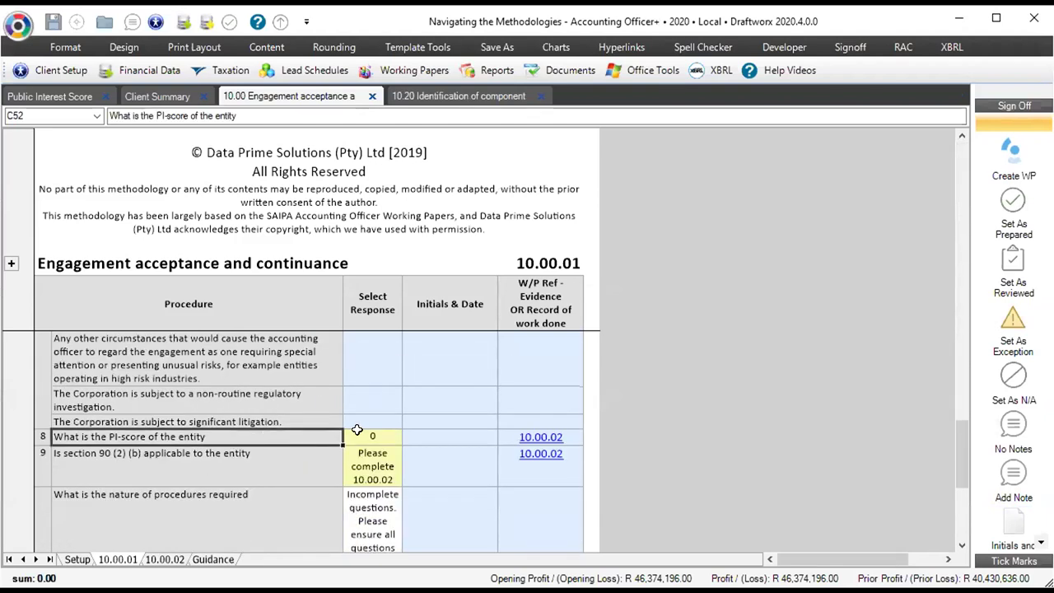
{"action": "scroll", "coordinate": [313, 449], "scroll_direction": "down", "scroll_amount": 3}
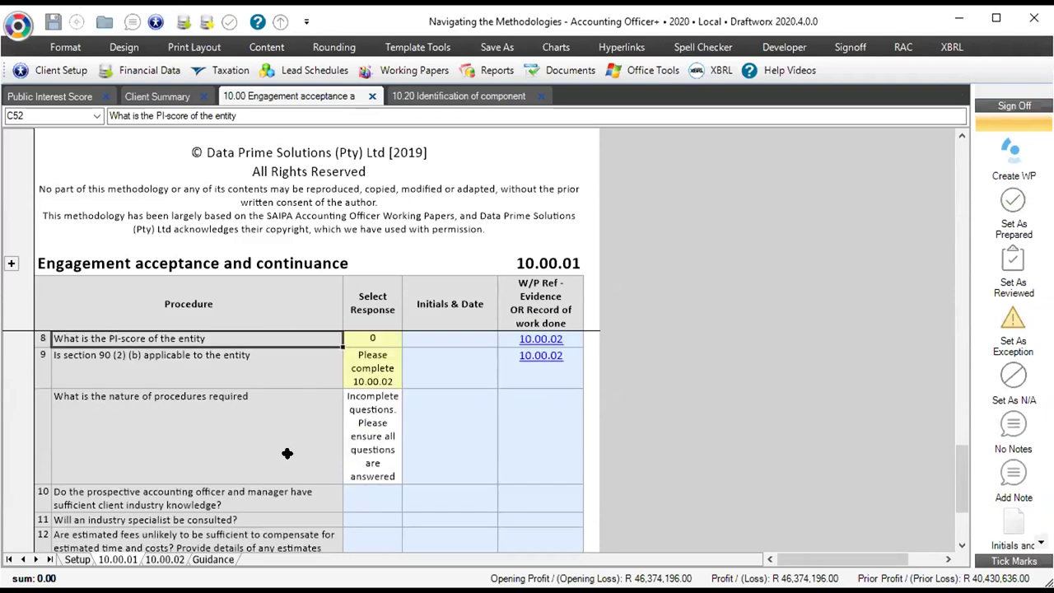
{"action": "scroll", "coordinate": [285, 437], "scroll_direction": "down", "scroll_amount": 3}
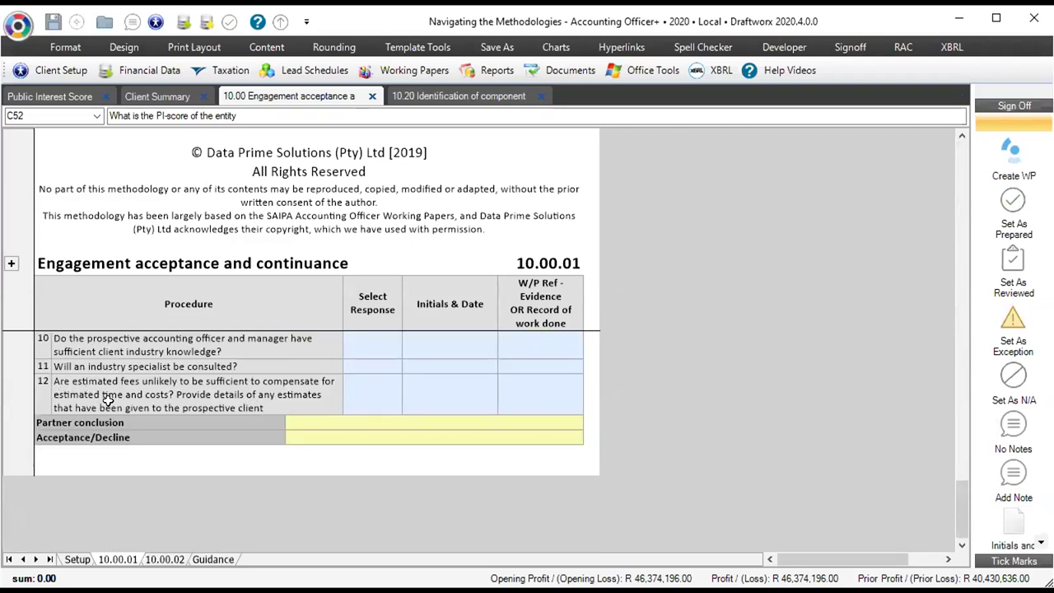
- Set the Partner conclusion to "Based on the above assessment, I am willing to accept the client" and Acceptance/Decline to "Accept"
{"action": "left_click", "coordinate": [402, 420]}
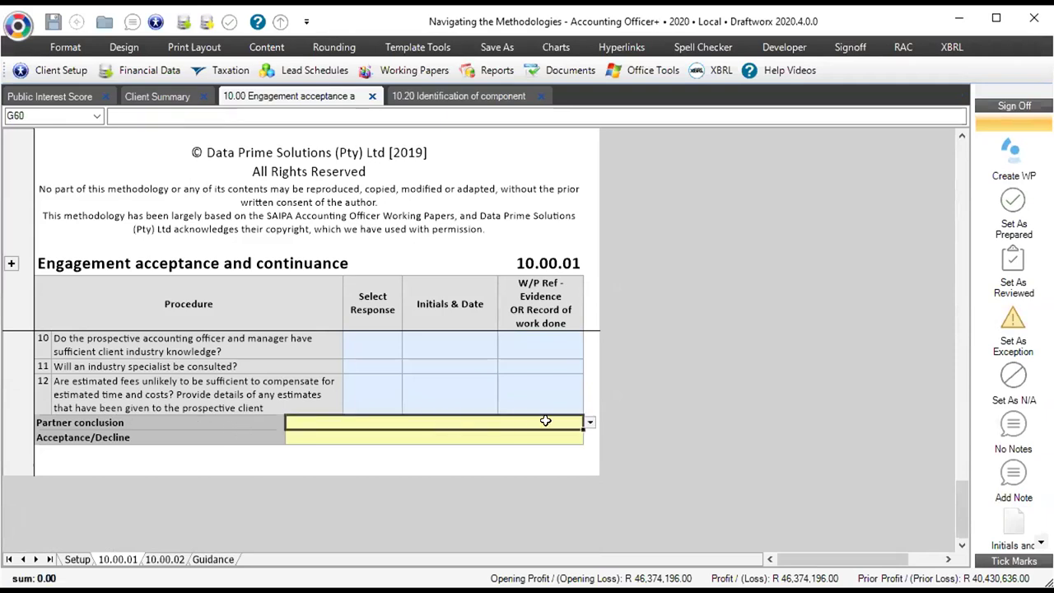
{"action": "left_click", "coordinate": [589, 424]}
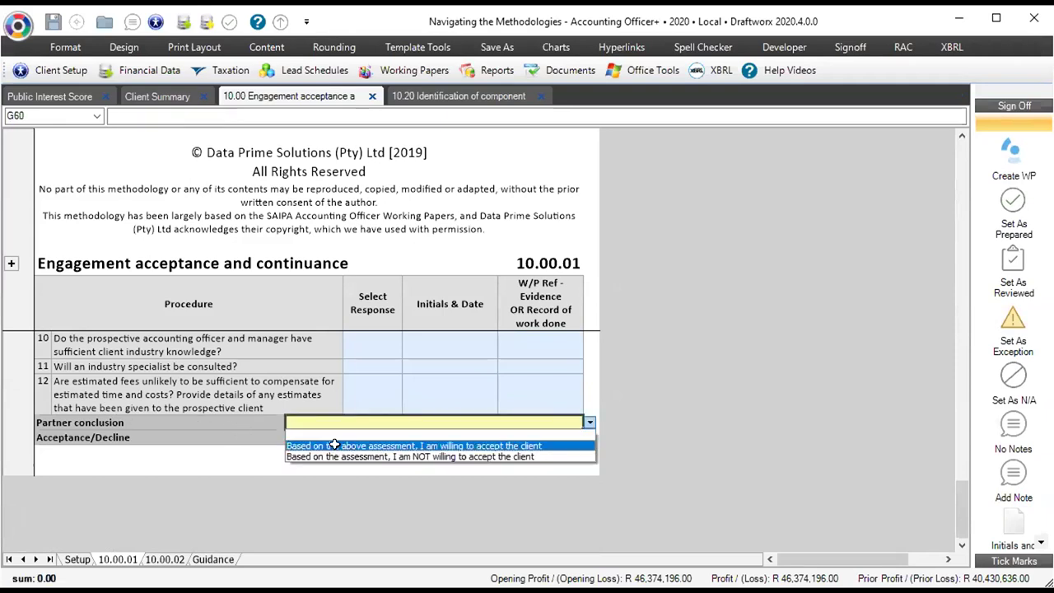
{"action": "left_click", "coordinate": [348, 440]}
{"action": "left_click", "coordinate": [589, 438]}
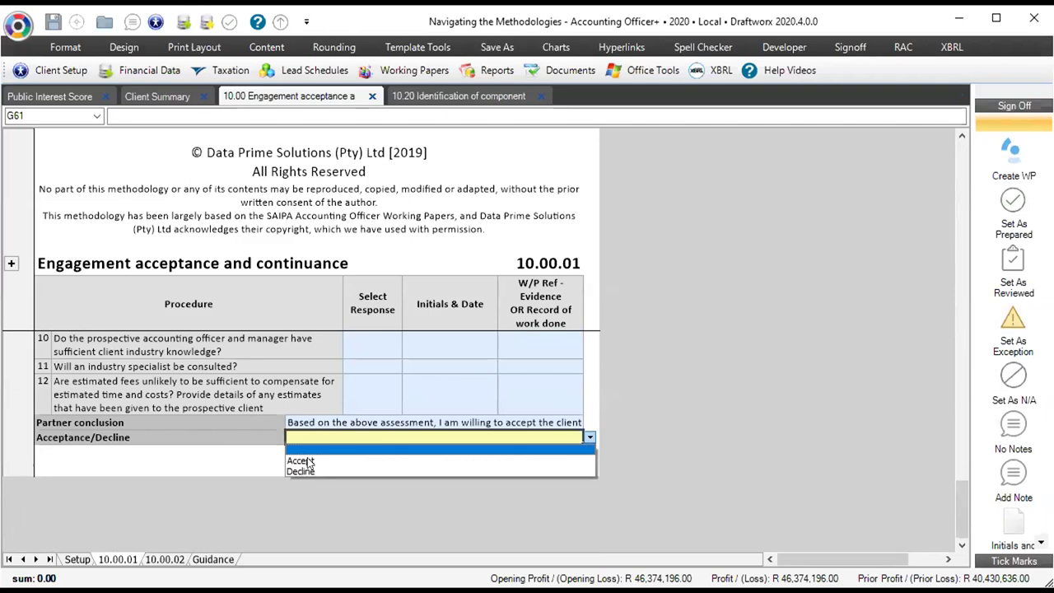
{"action": "left_click", "coordinate": [302, 455]}
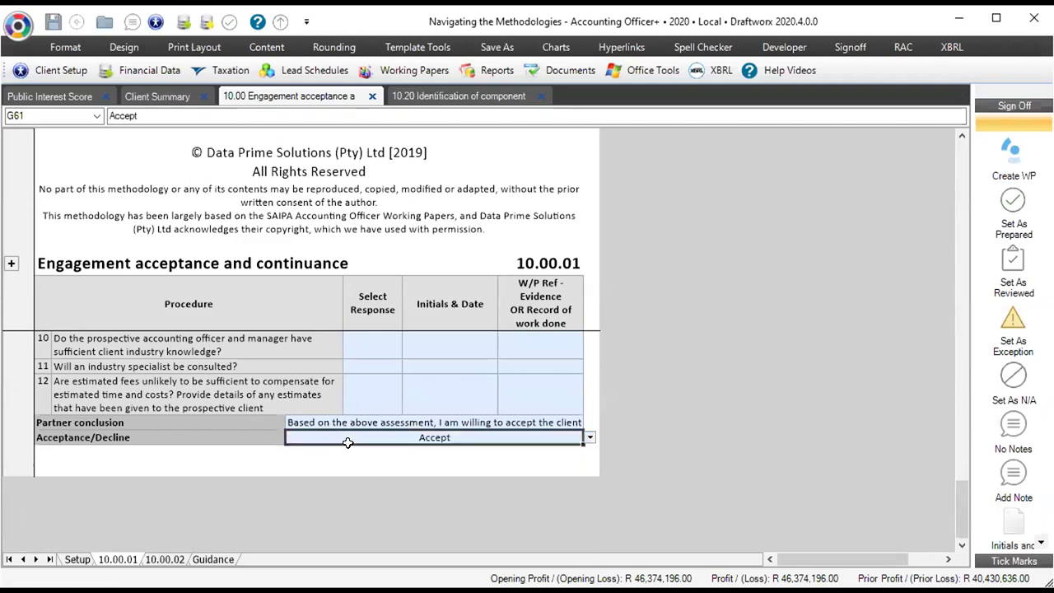
- View the PI-score and Section 90 (2)(b) considerations on sheet 10.00.02 and the guidance for completing them
{"action": "left_click", "coordinate": [160, 560]}
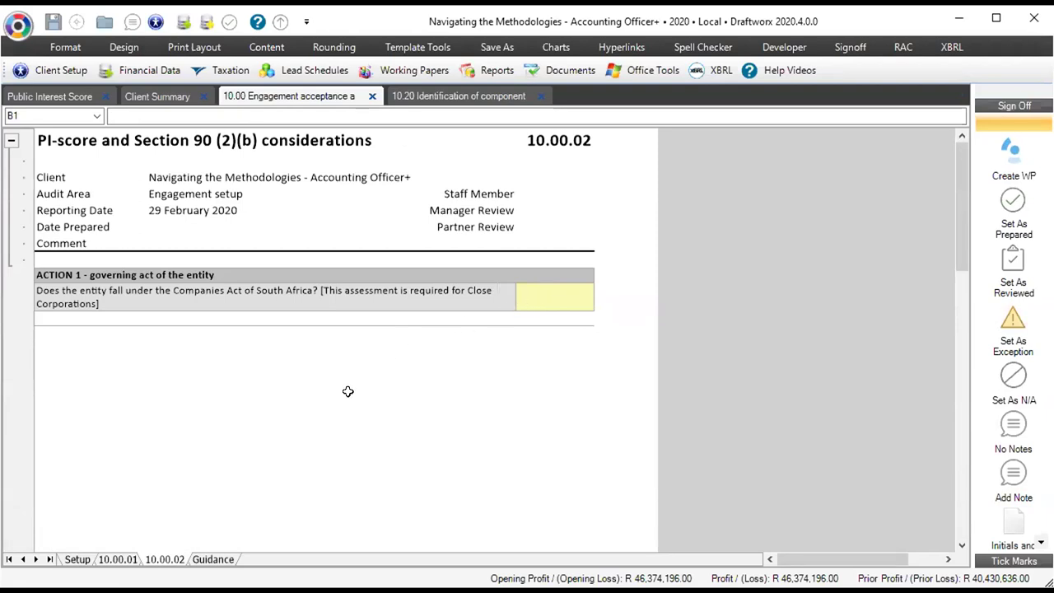
{"action": "left_click", "coordinate": [221, 567]}
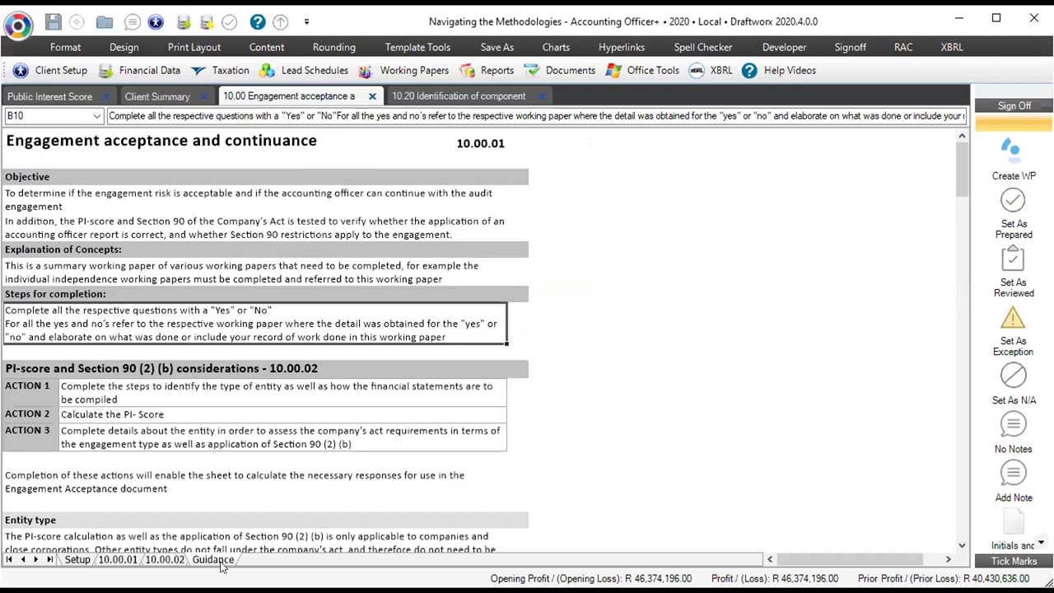
- Examine the Setup sheet's client engagement questions, engagement letter date and Financial Reporting Framework fields, and return to sheet 10.00.01
{"action": "left_click", "coordinate": [76, 560]}
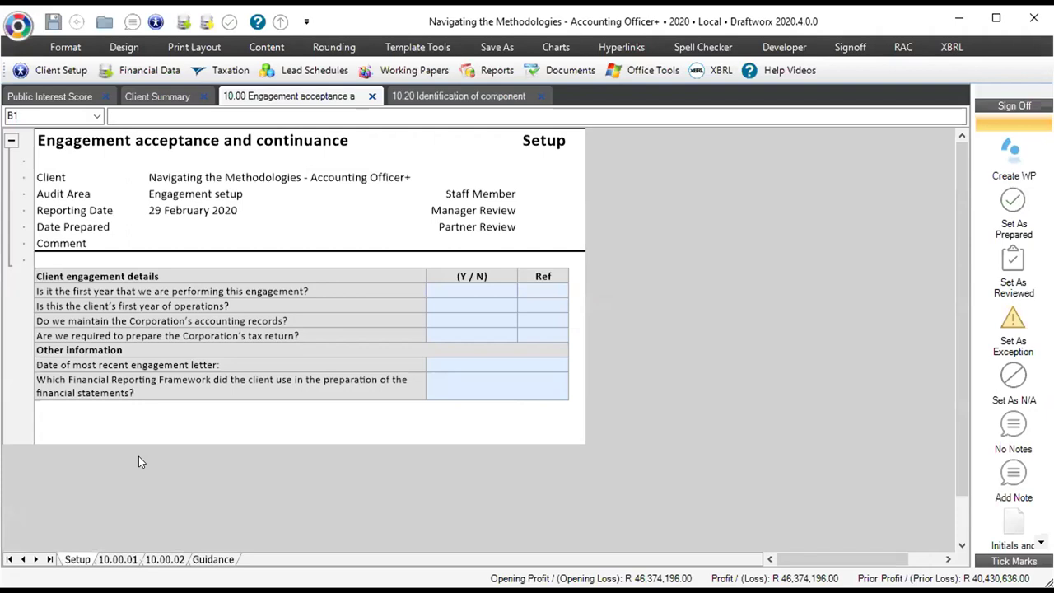
{"action": "left_click", "coordinate": [121, 293]}
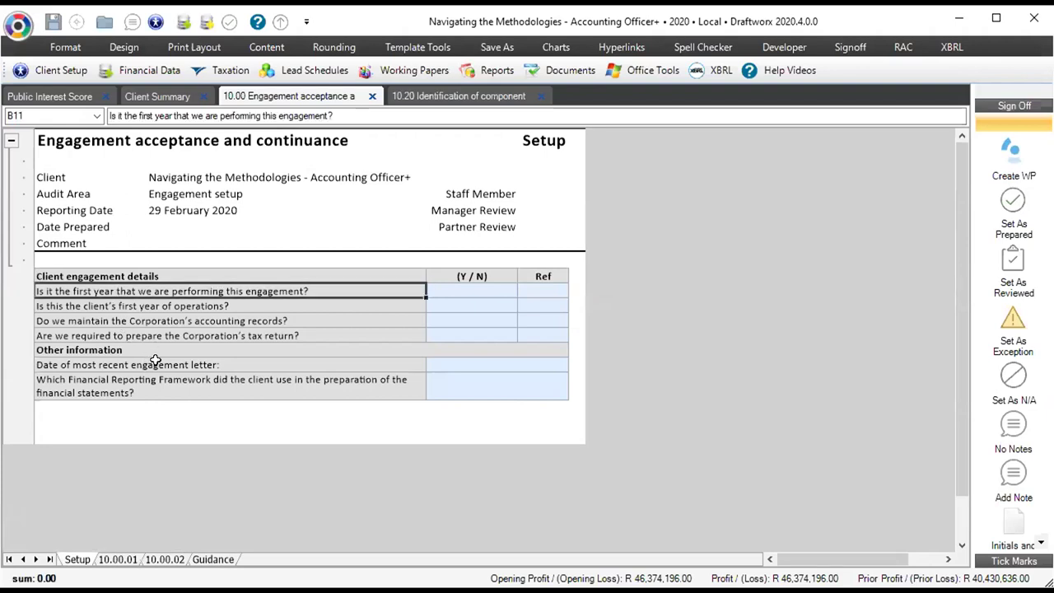
{"action": "left_click", "coordinate": [257, 306]}
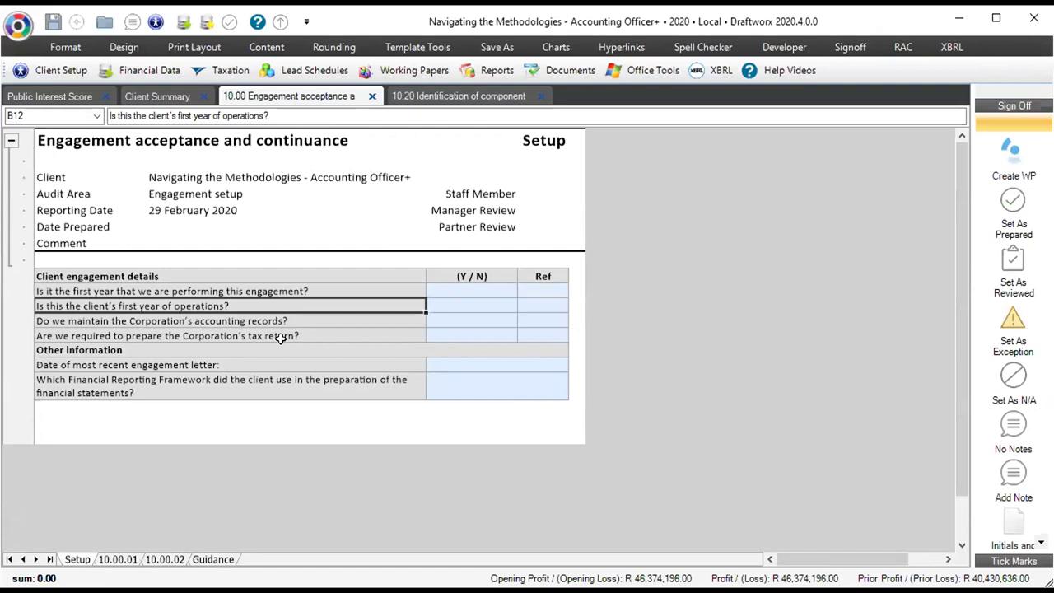
{"action": "left_click", "coordinate": [204, 337]}
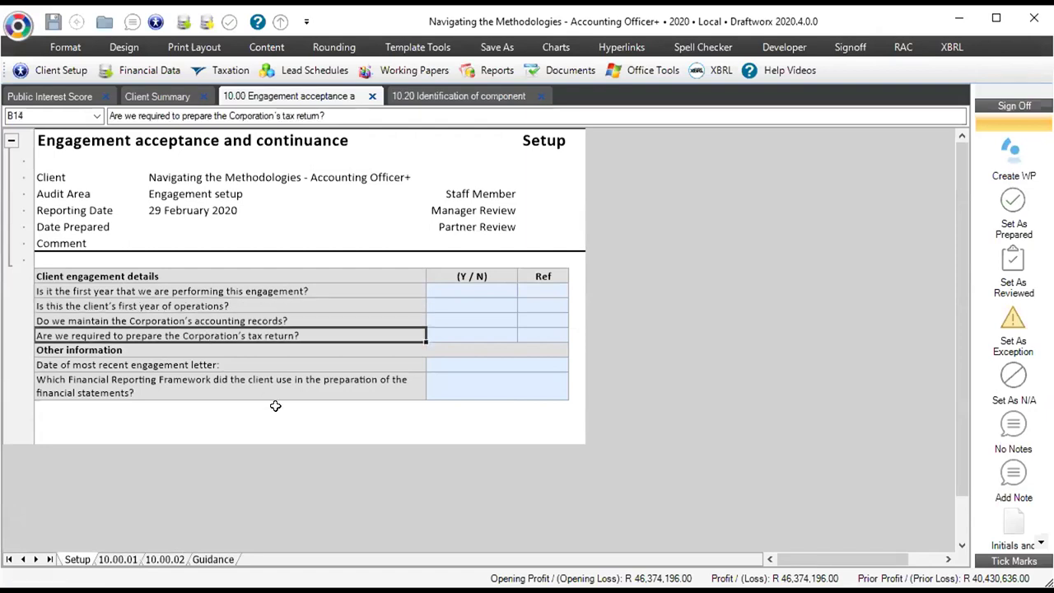
{"action": "left_click", "coordinate": [239, 378]}
{"action": "left_click", "coordinate": [247, 365]}
{"action": "left_click", "coordinate": [491, 365]}
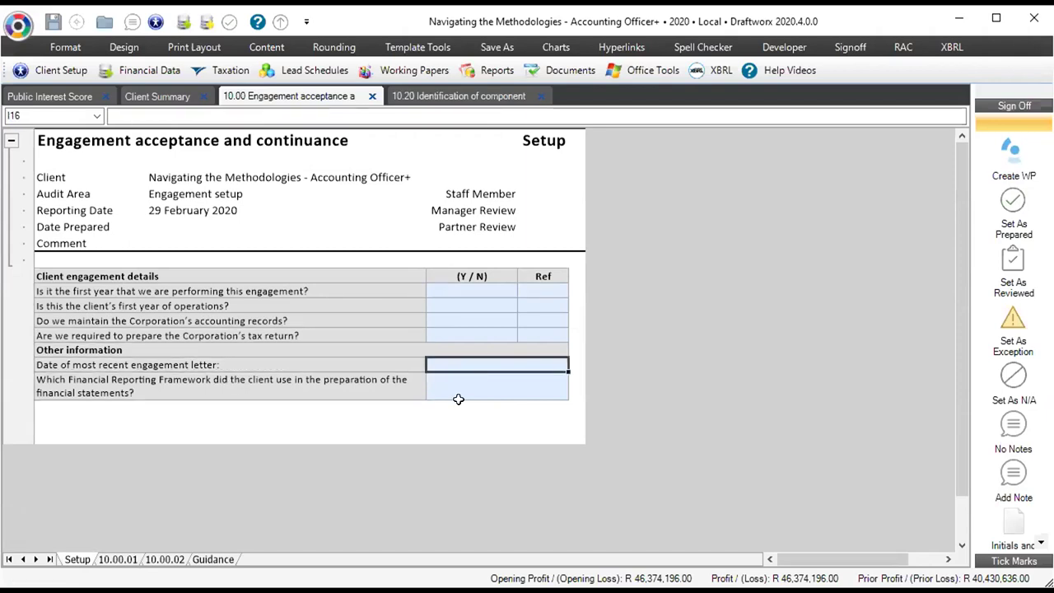
{"action": "left_click", "coordinate": [477, 391]}
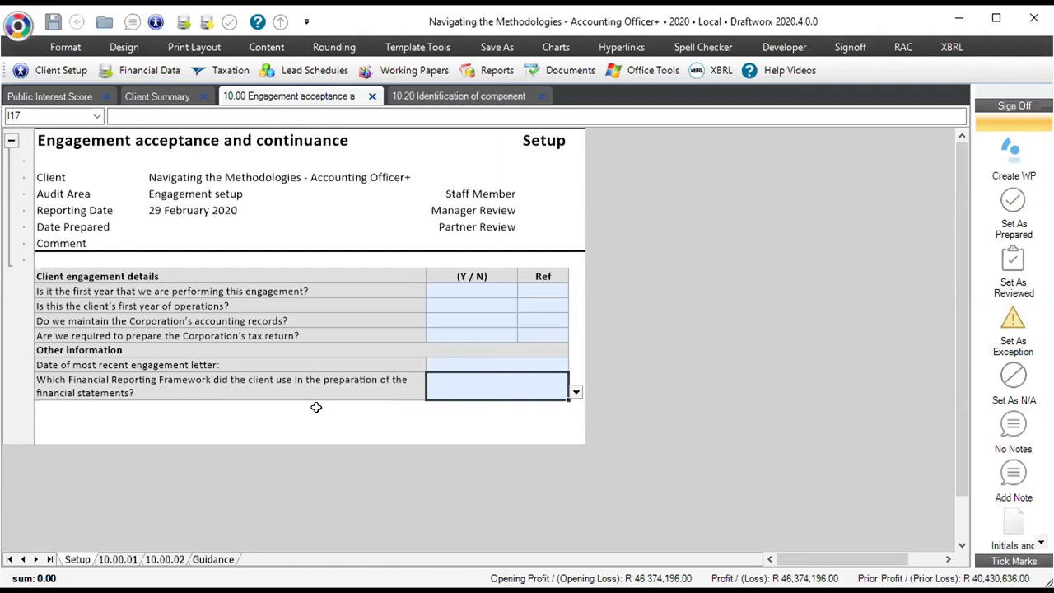
{"action": "left_click", "coordinate": [118, 559]}
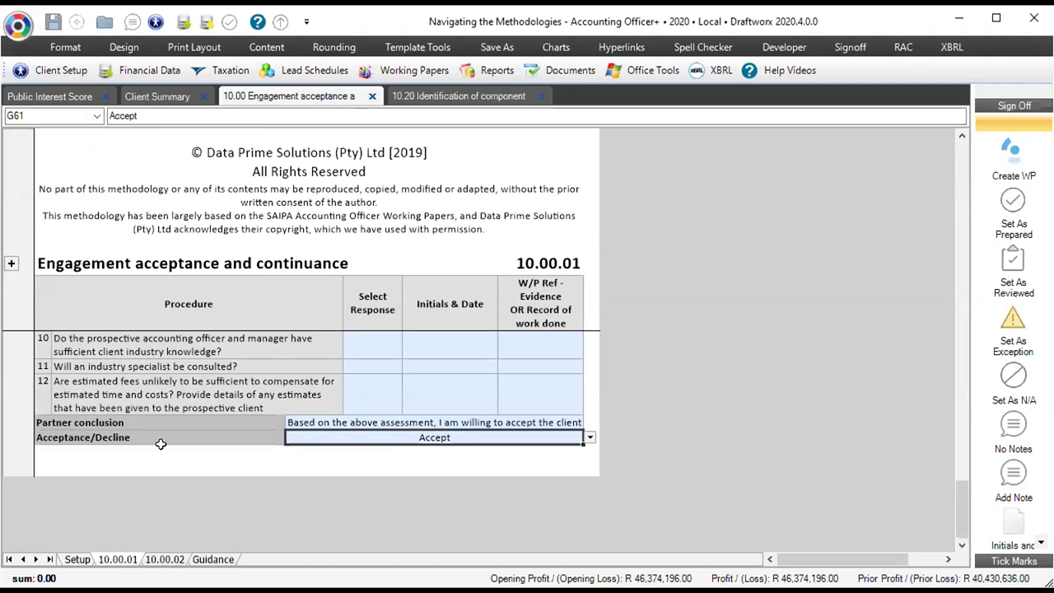
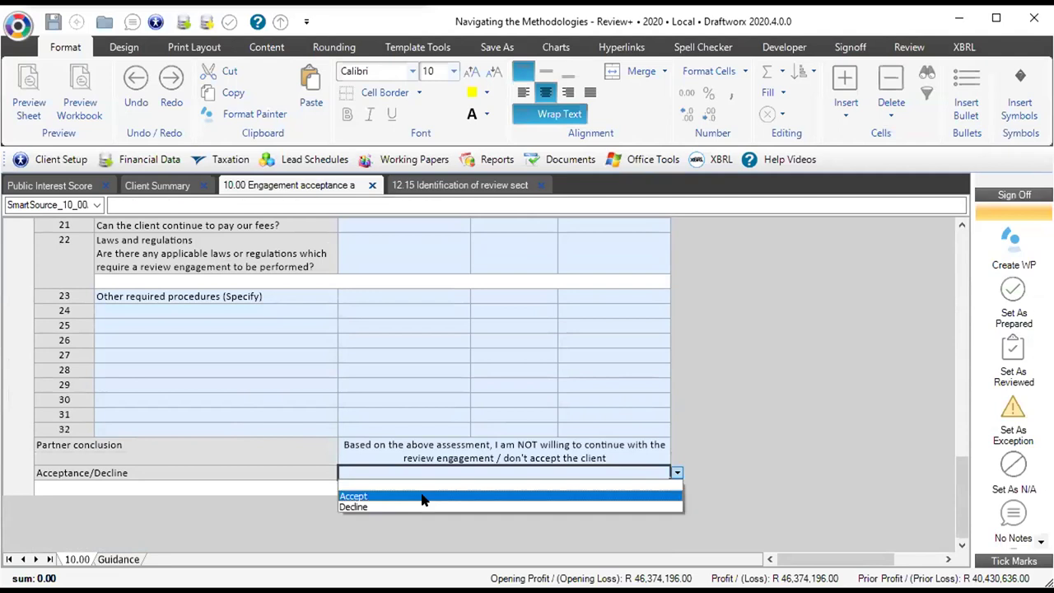
- Set Acceptance/Decline to "Accept" at the end of the Review+ file's engagement acceptance working paper
{"action": "left_click", "coordinate": [416, 485]}
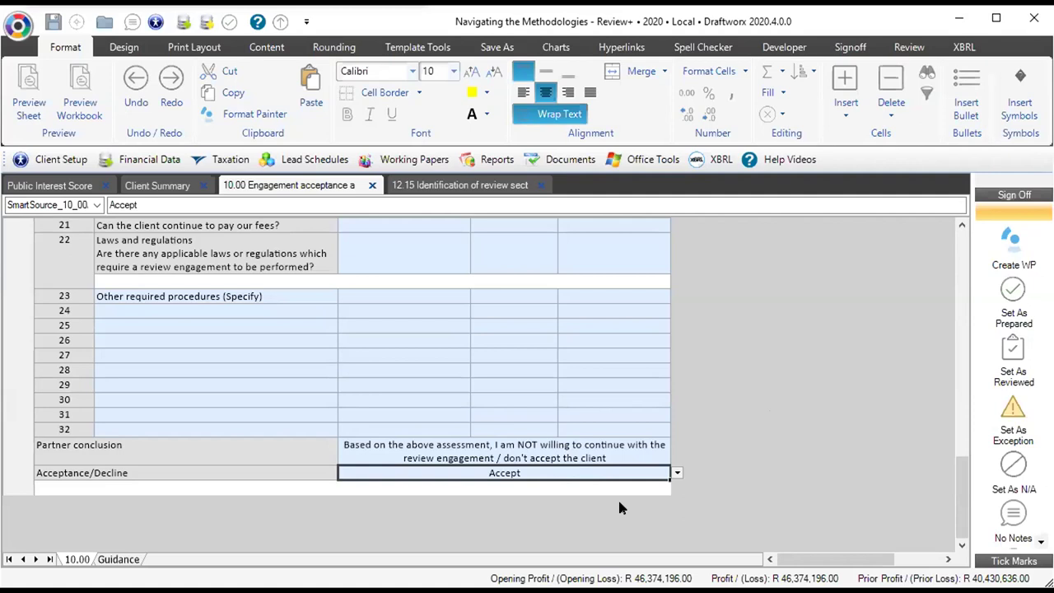
{"action": "scroll", "coordinate": [514, 431], "scroll_direction": "up", "scroll_amount": 5}
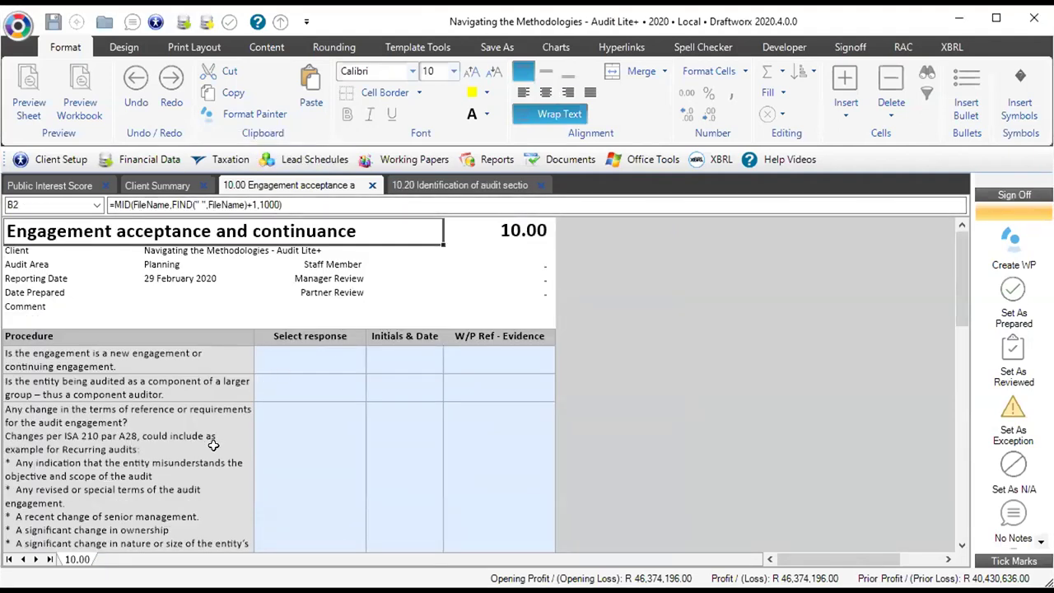
- Set the Audit Lite+ file's Partner conclusion to "Based on the above assessment, I am willing to continue with the audit / accept the client"
{"action": "scroll", "coordinate": [212, 445], "scroll_direction": "down", "scroll_amount": 15}
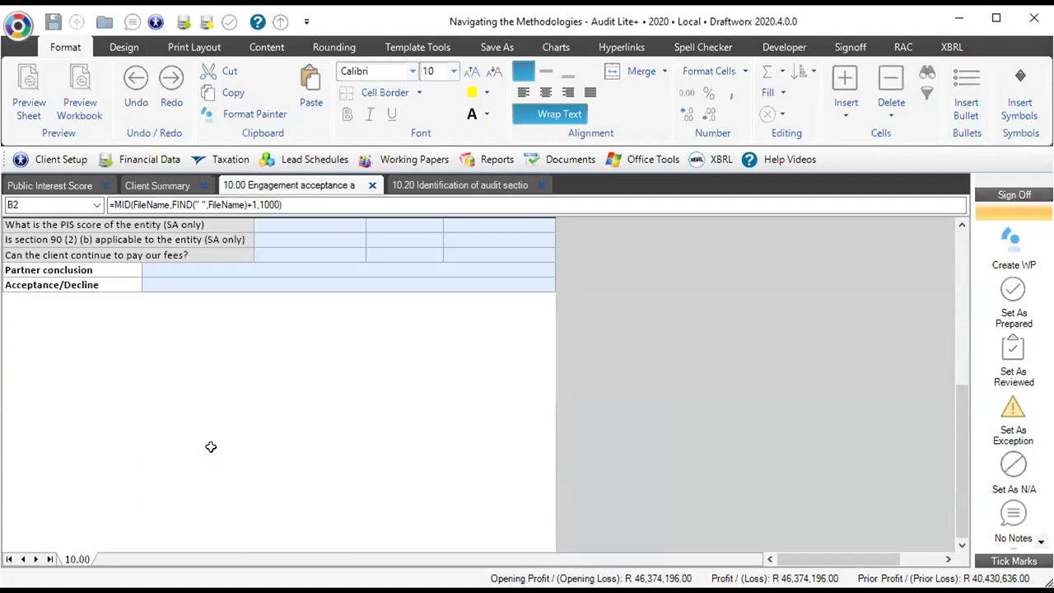
{"action": "scroll", "coordinate": [211, 446], "scroll_direction": "up", "scroll_amount": 3}
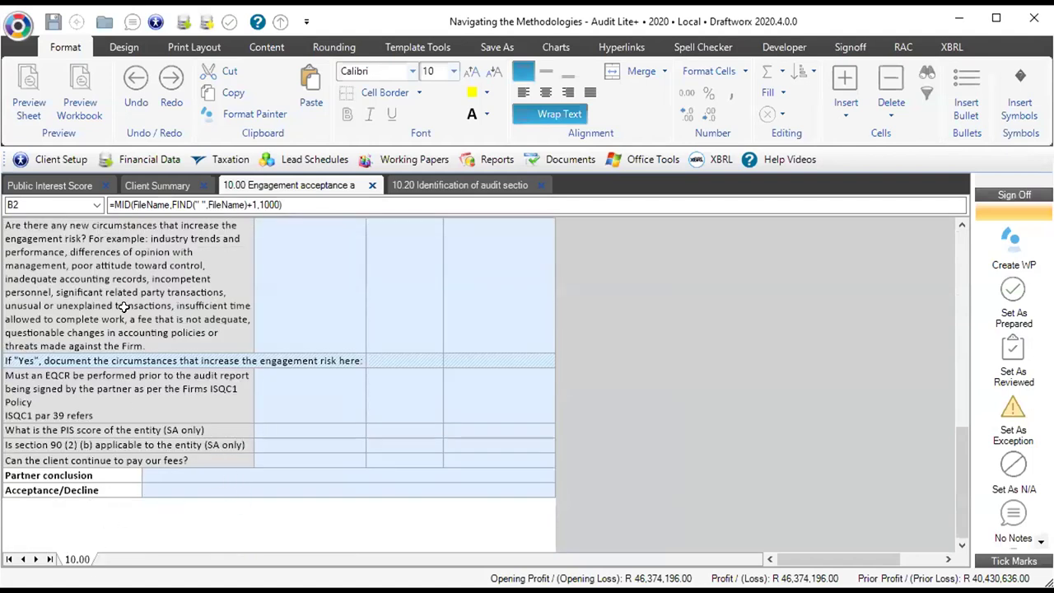
{"action": "left_click", "coordinate": [290, 432]}
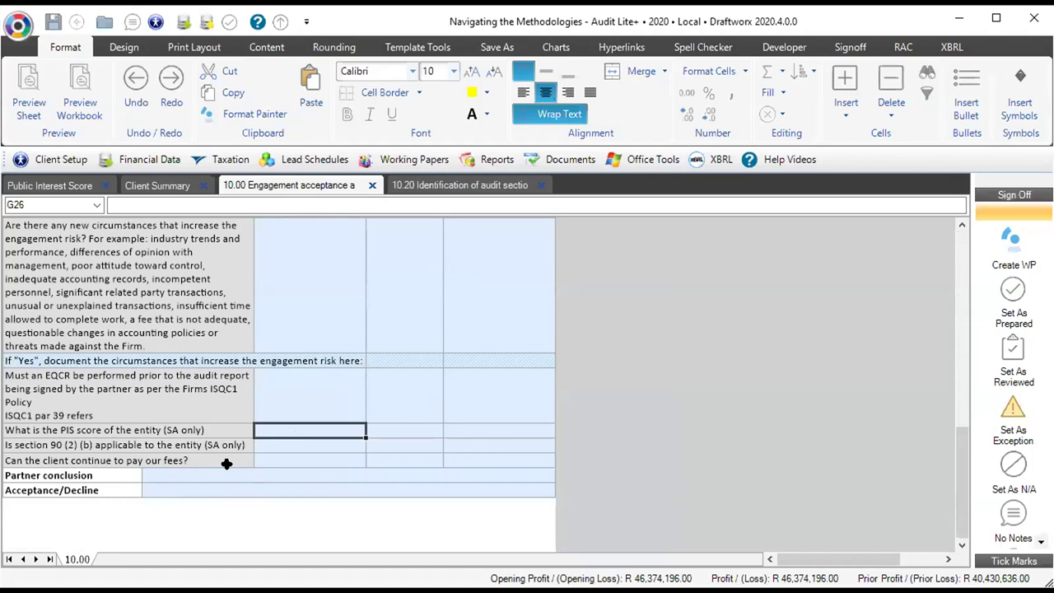
{"action": "left_click", "coordinate": [162, 430]}
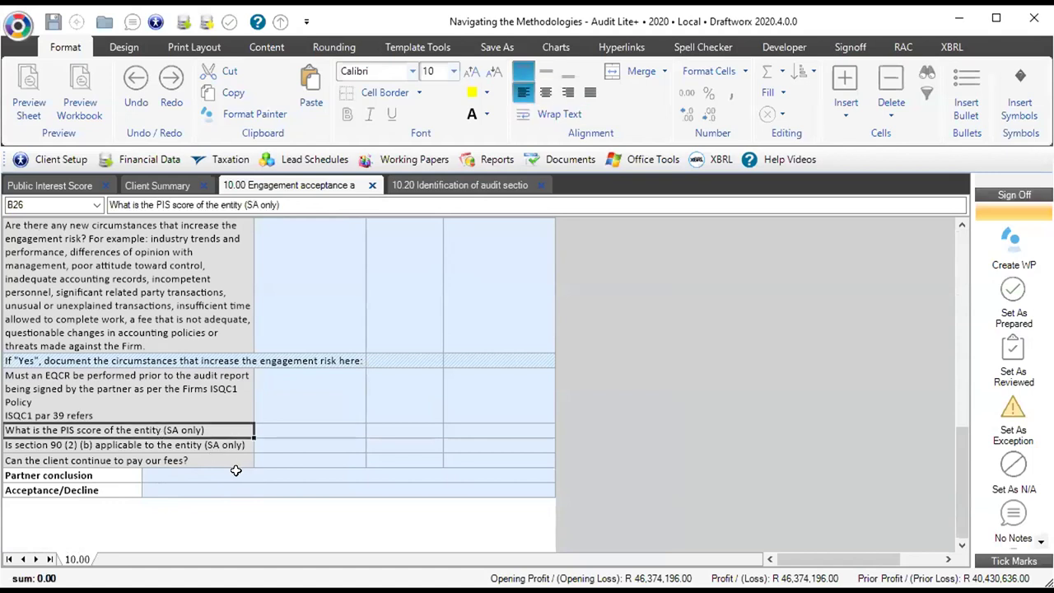
{"action": "left_click", "coordinate": [437, 476]}
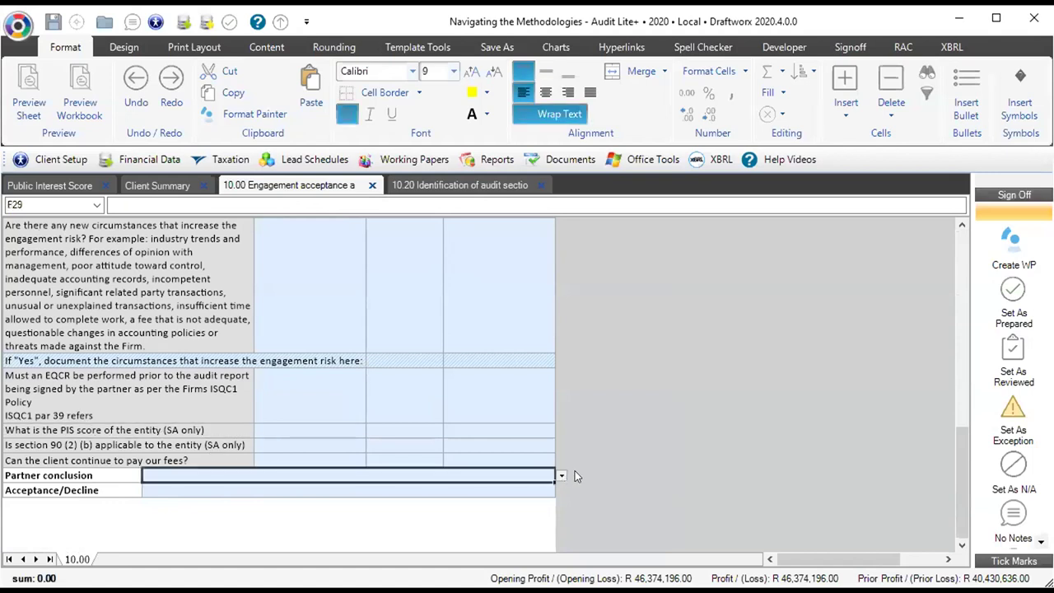
{"action": "left_click", "coordinate": [558, 475]}
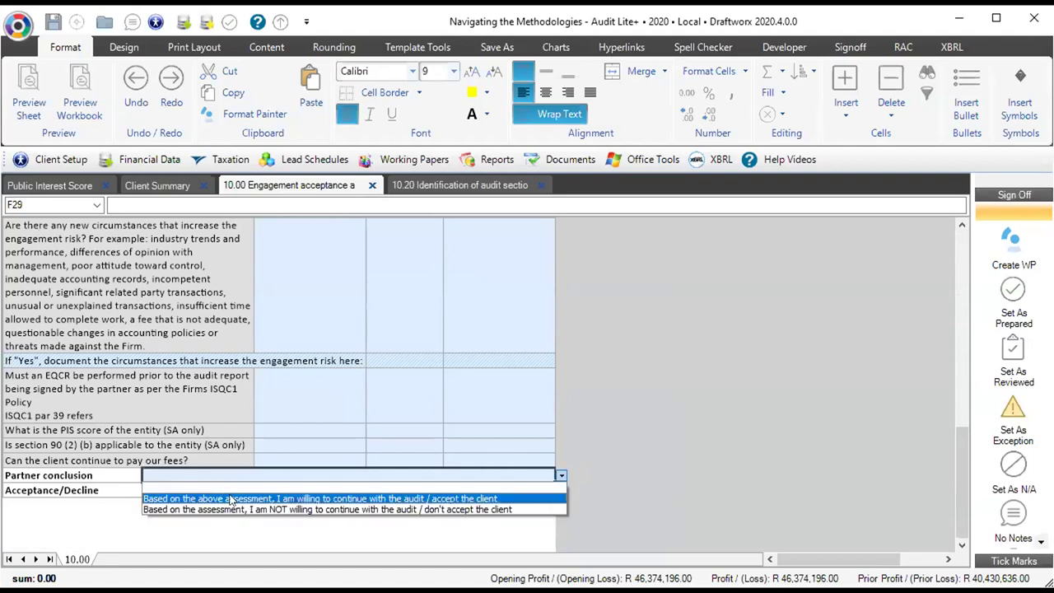
{"action": "left_click", "coordinate": [544, 495]}
- Set Acceptance/Decline to "Accept" at the end of the Audit Lite+ engagement acceptance working paper
{"action": "left_click", "coordinate": [559, 491]}
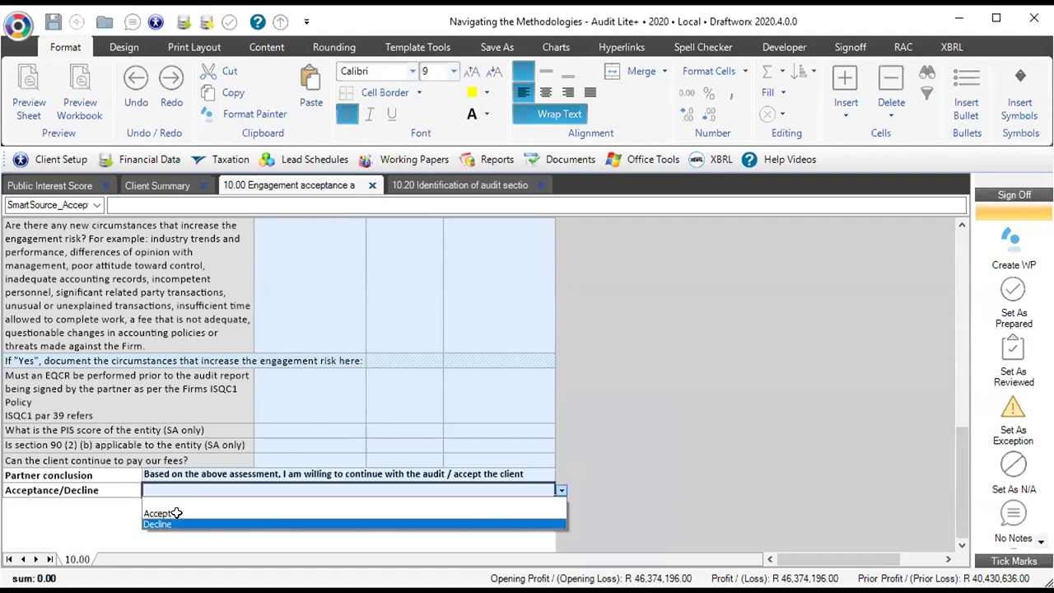
{"action": "left_click", "coordinate": [552, 519]}
{"action": "left_click", "coordinate": [561, 491]}
{"action": "key", "text": "Return"}
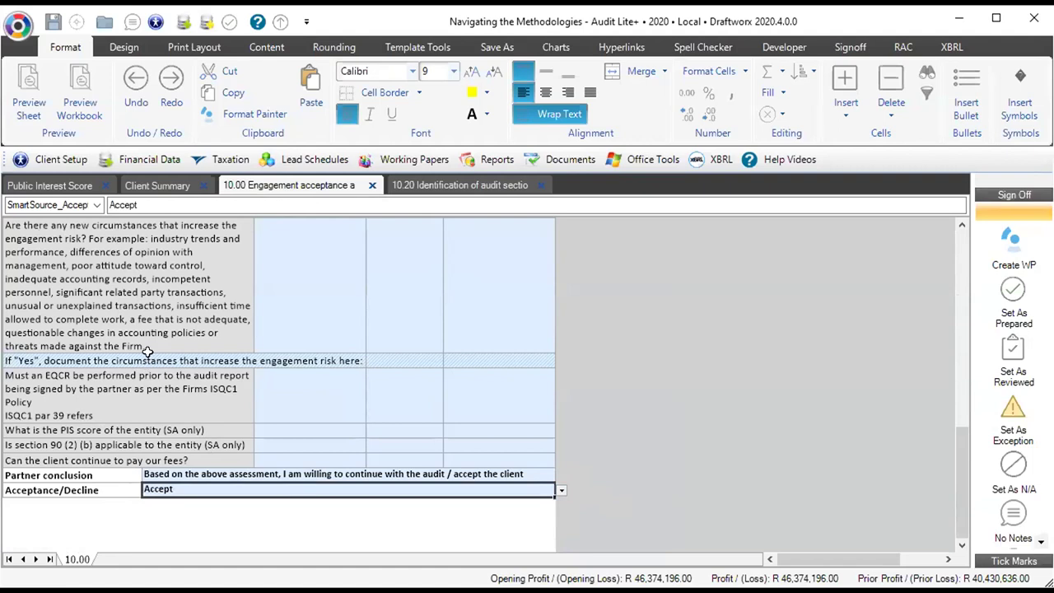
- Check the "If Yes" documentation rows and select a response for the question on new circumstances that increase the engagement risk
{"action": "scroll", "coordinate": [149, 354], "scroll_direction": "up", "scroll_amount": 3}
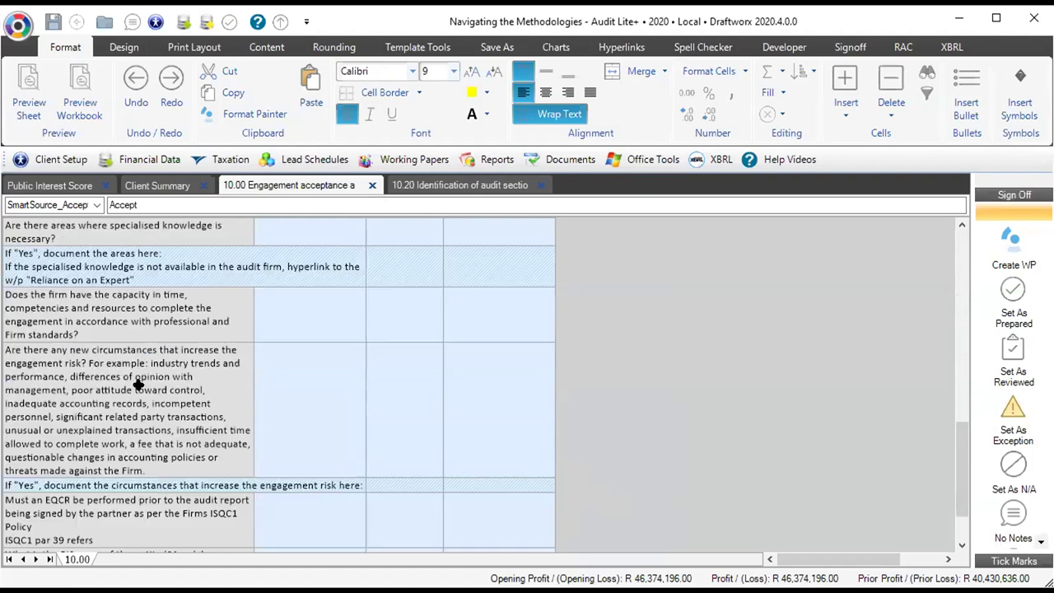
{"action": "left_click", "coordinate": [112, 262]}
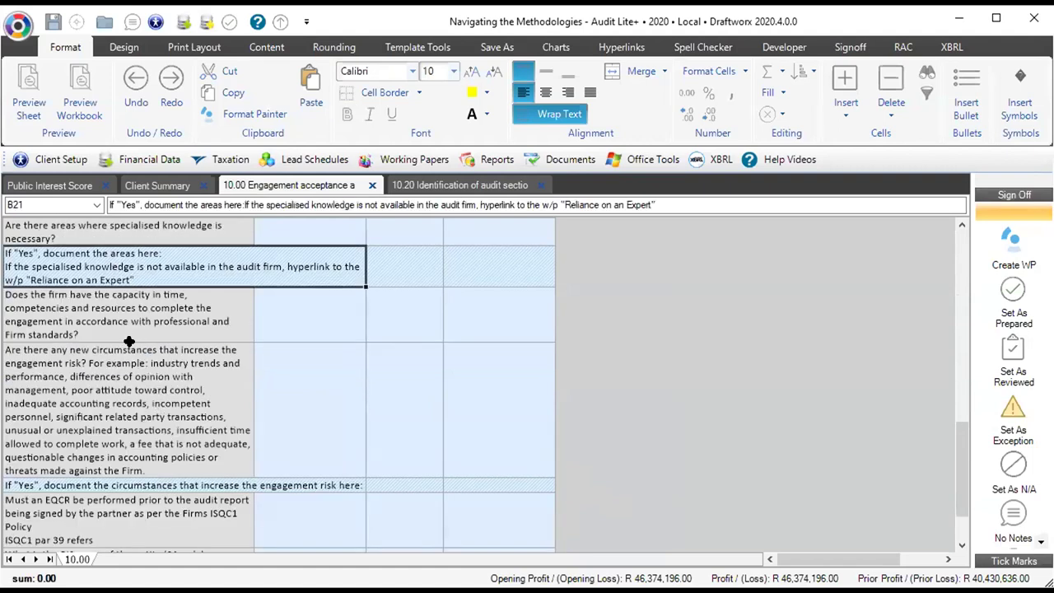
{"action": "left_click", "coordinate": [153, 485]}
{"action": "scroll", "coordinate": [153, 485], "scroll_direction": "down", "scroll_amount": 3}
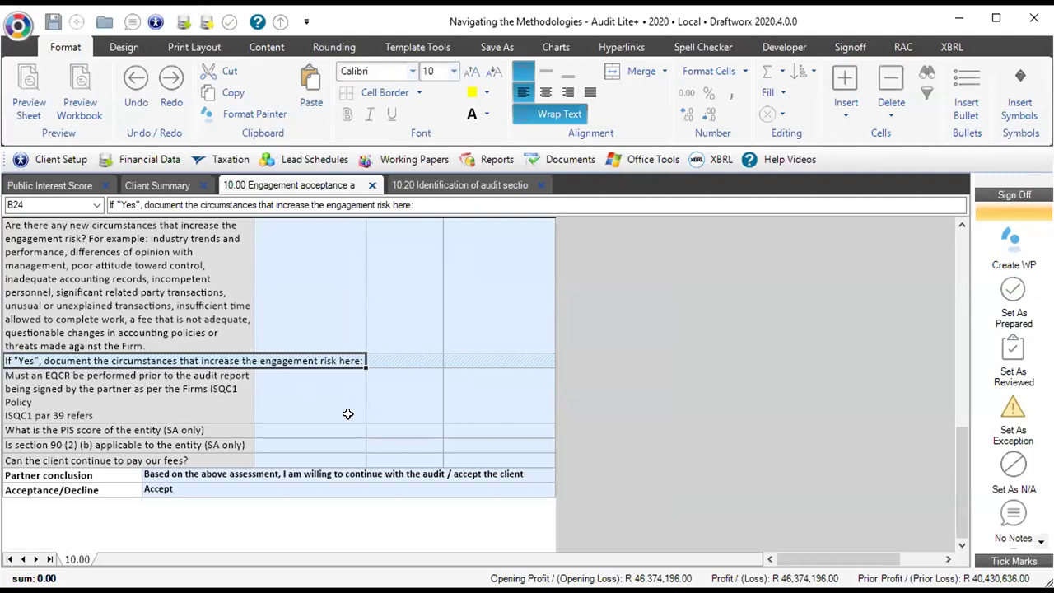
{"action": "left_click", "coordinate": [292, 339]}
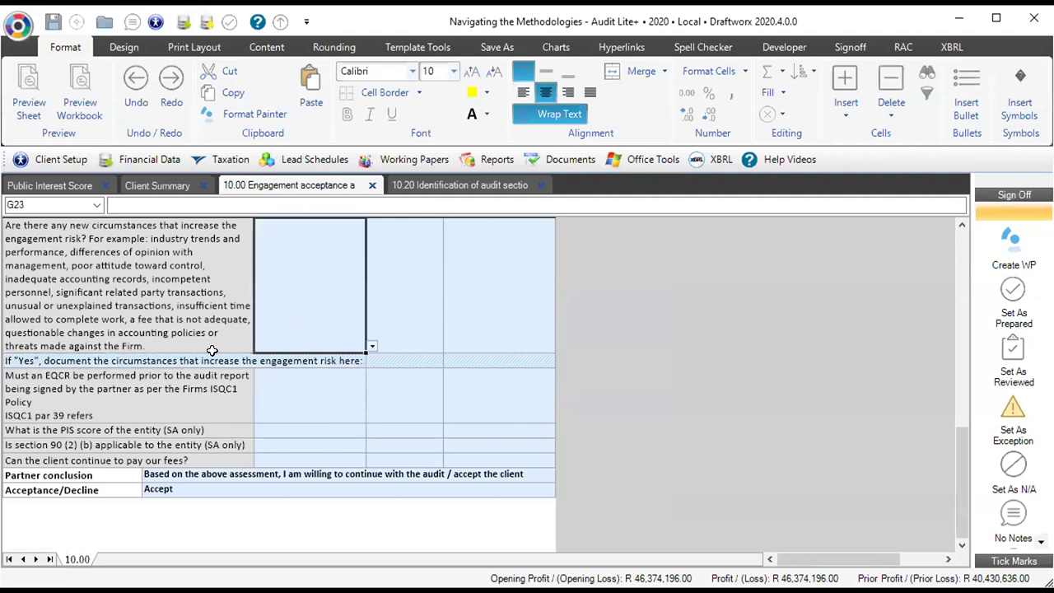
{"action": "left_click", "coordinate": [373, 346]}
{"action": "left_click", "coordinate": [261, 369]}
{"action": "left_click", "coordinate": [373, 346]}
{"action": "left_click", "coordinate": [274, 377]}
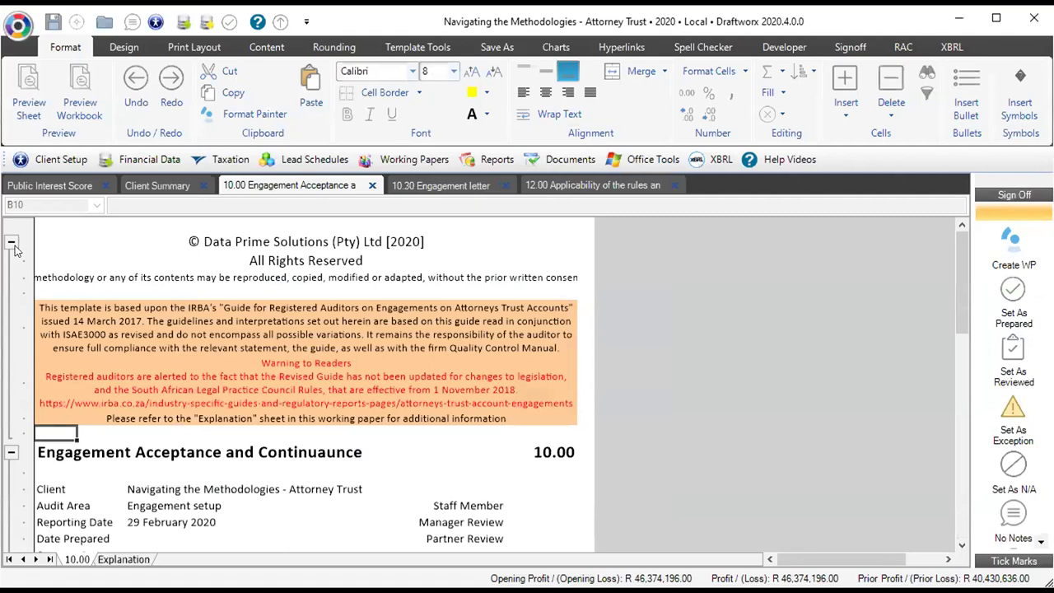
- Read the IRBA guide notice and warning in the Attorney Trust file's 10.00 working paper and the template changes on its Explanation sheet
{"action": "left_click_drag", "start_coordinate": [162, 309], "coordinate": [158, 409]}
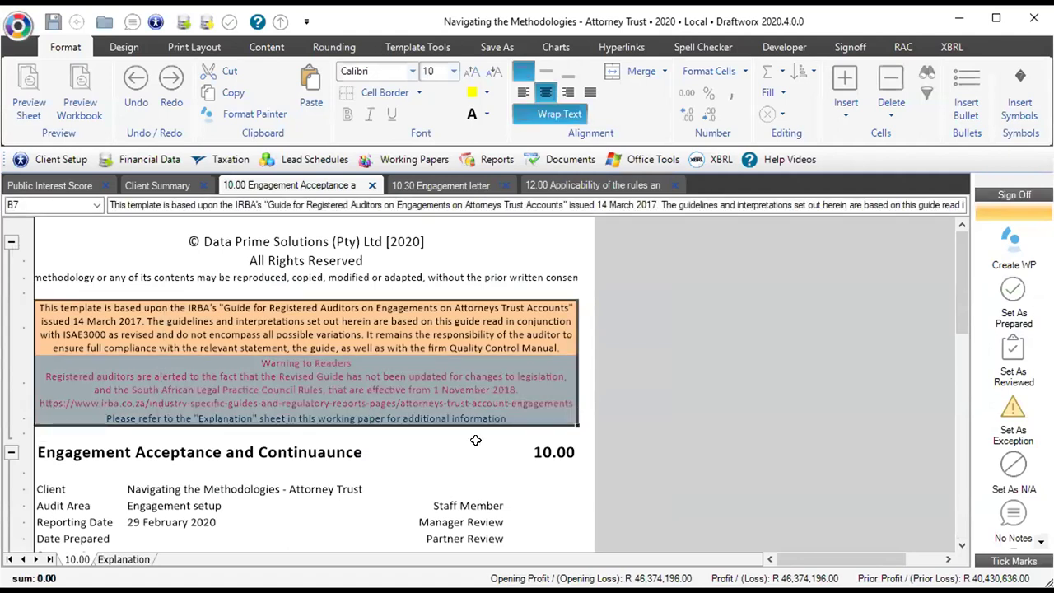
{"action": "left_click", "coordinate": [394, 332]}
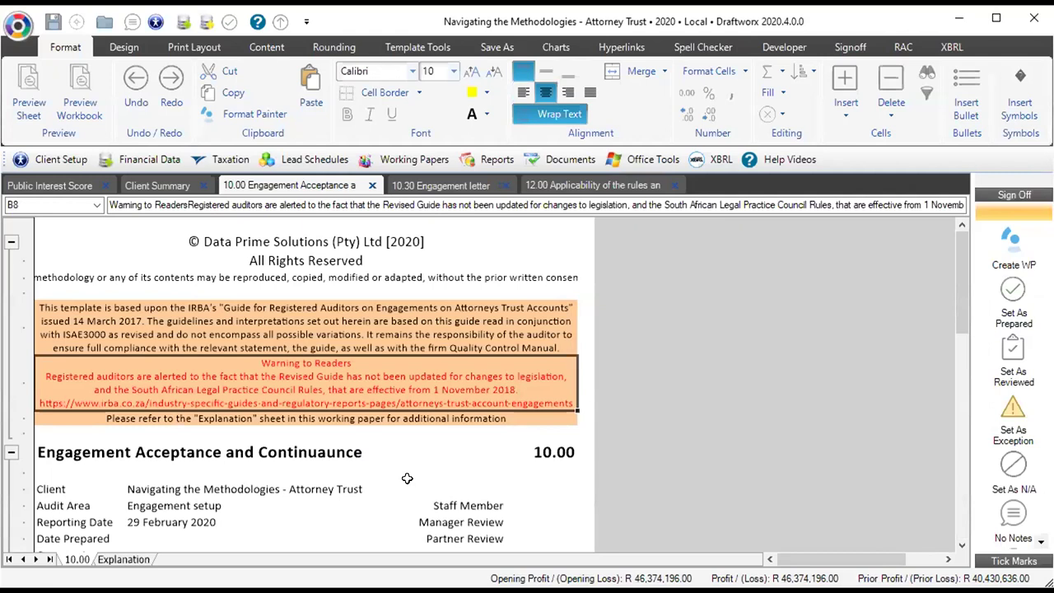
{"action": "left_click", "coordinate": [125, 559]}
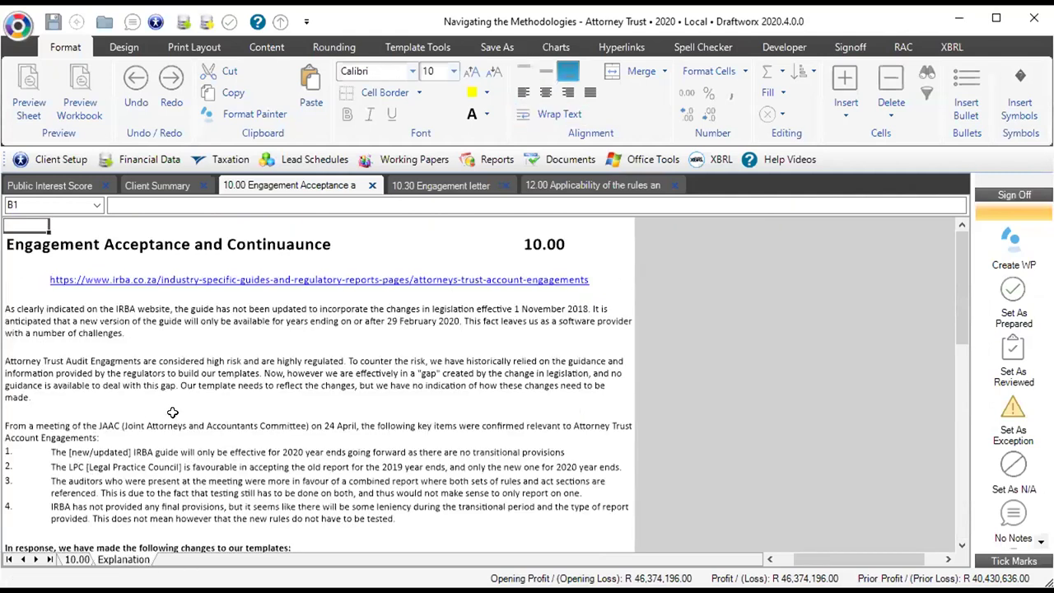
{"action": "scroll", "coordinate": [173, 412], "scroll_direction": "down", "scroll_amount": 5}
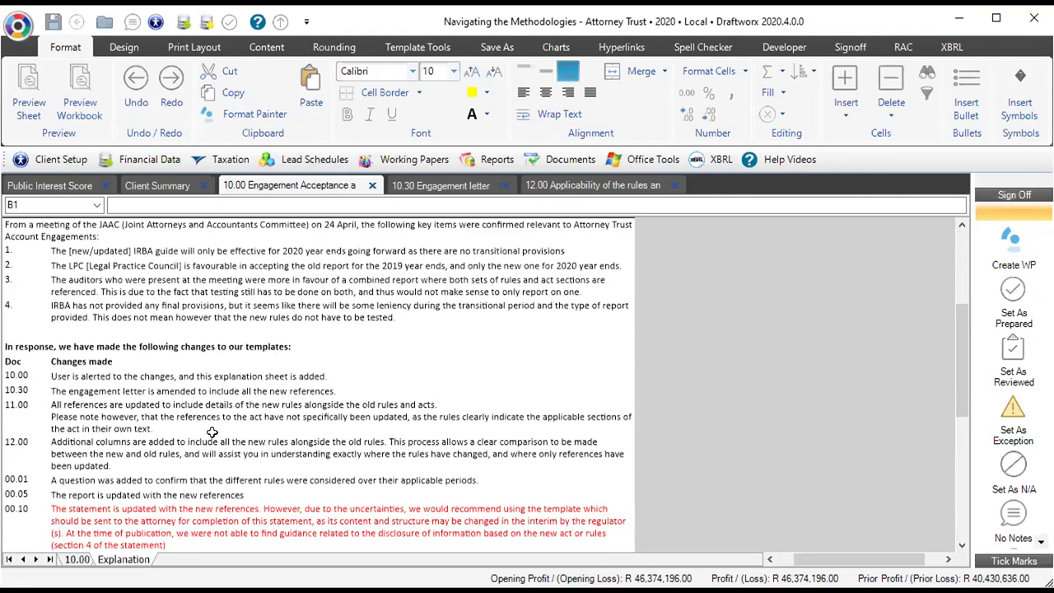
- Return to sheet 10.00 and collapse its template notice and working paper header details
{"action": "left_click", "coordinate": [79, 564]}
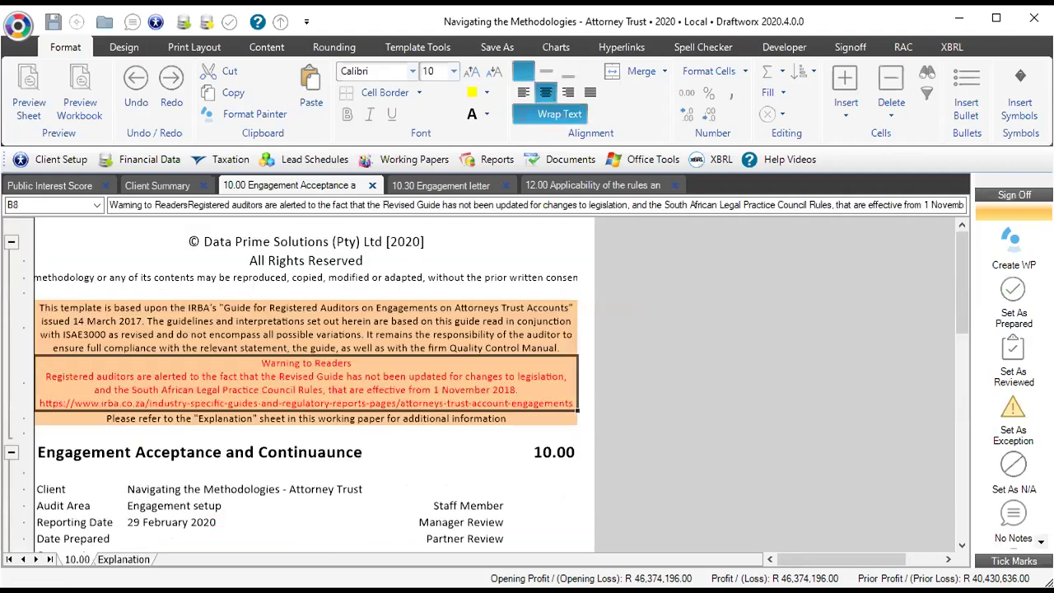
{"action": "left_click", "coordinate": [11, 241]}
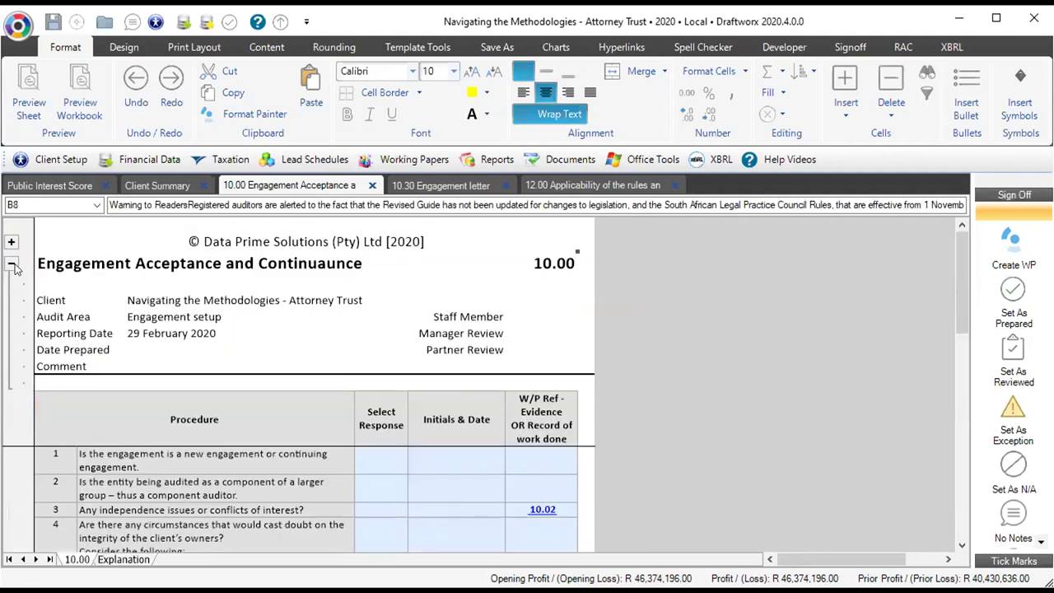
{"action": "left_click", "coordinate": [11, 263]}
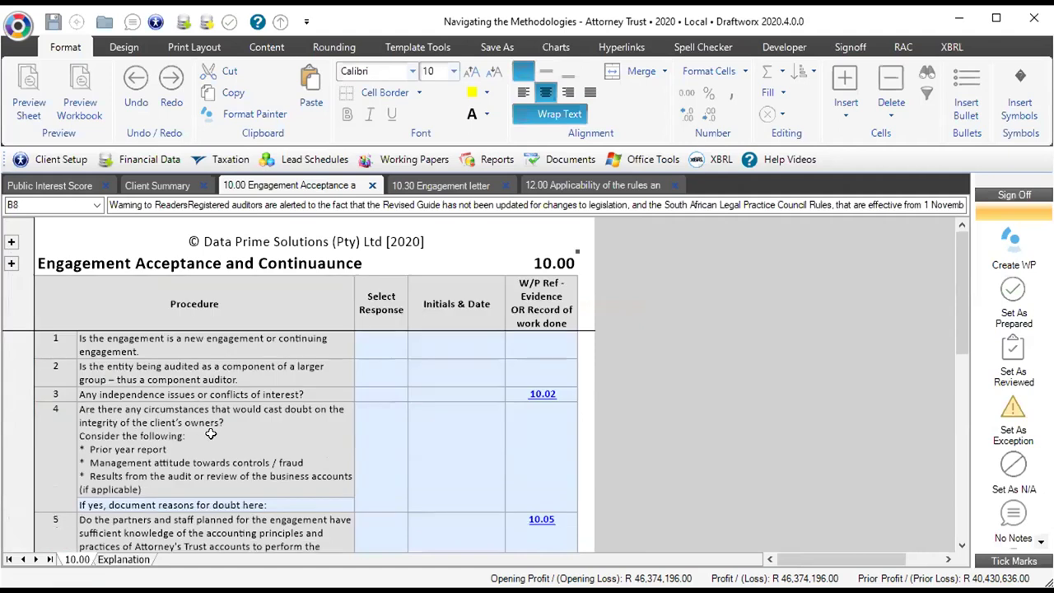
- Set the Attorney Trust Partner conclusion to "Based on the above assessment, I am willing to continue with the engagement" and Acceptance/Decline to "Accept"
{"action": "scroll", "coordinate": [211, 434], "scroll_direction": "down", "scroll_amount": 1}
{"action": "scroll", "coordinate": [211, 434], "scroll_direction": "down", "scroll_amount": 2}
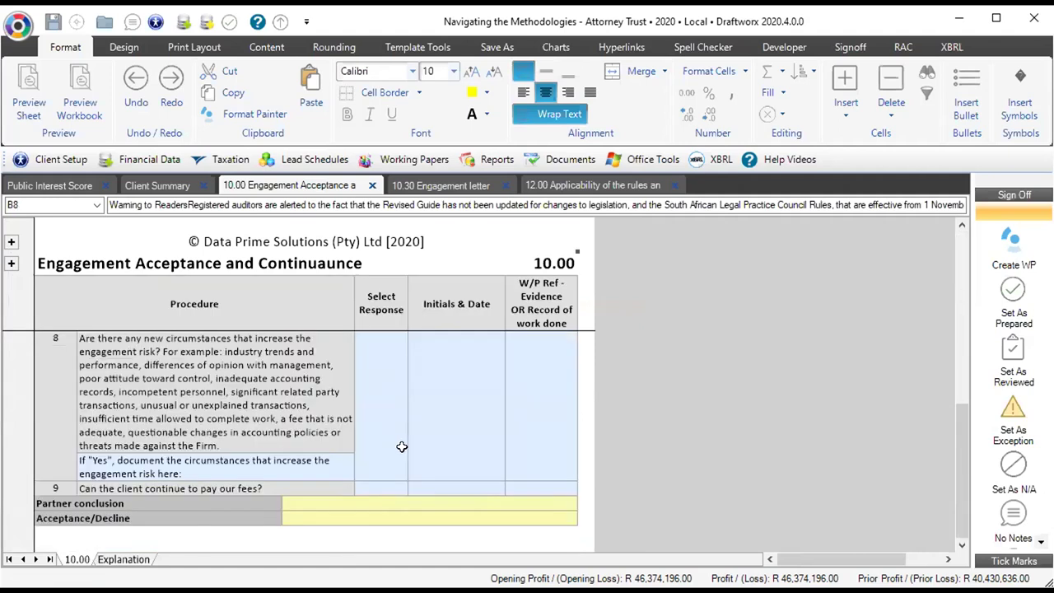
{"action": "left_click", "coordinate": [199, 487]}
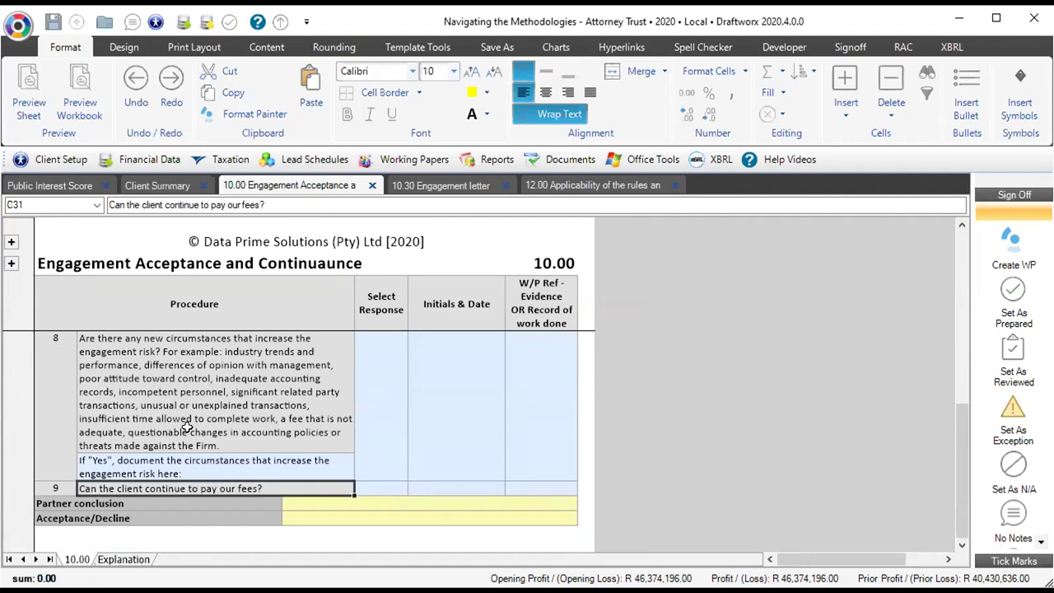
{"action": "left_click", "coordinate": [417, 501]}
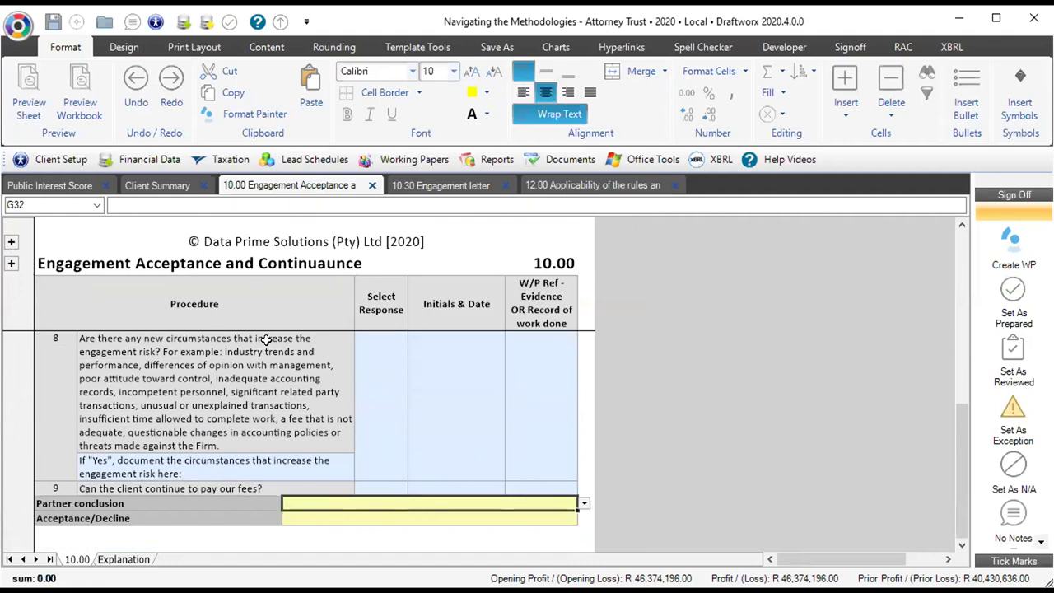
{"action": "left_click", "coordinate": [585, 503]}
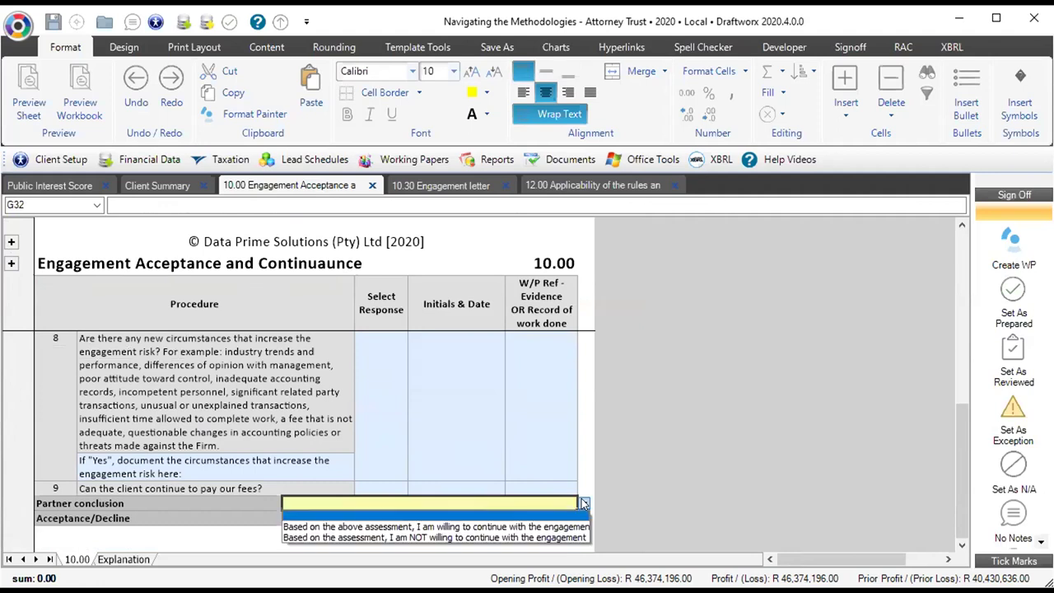
{"action": "left_click", "coordinate": [361, 524]}
{"action": "left_click", "coordinate": [576, 531]}
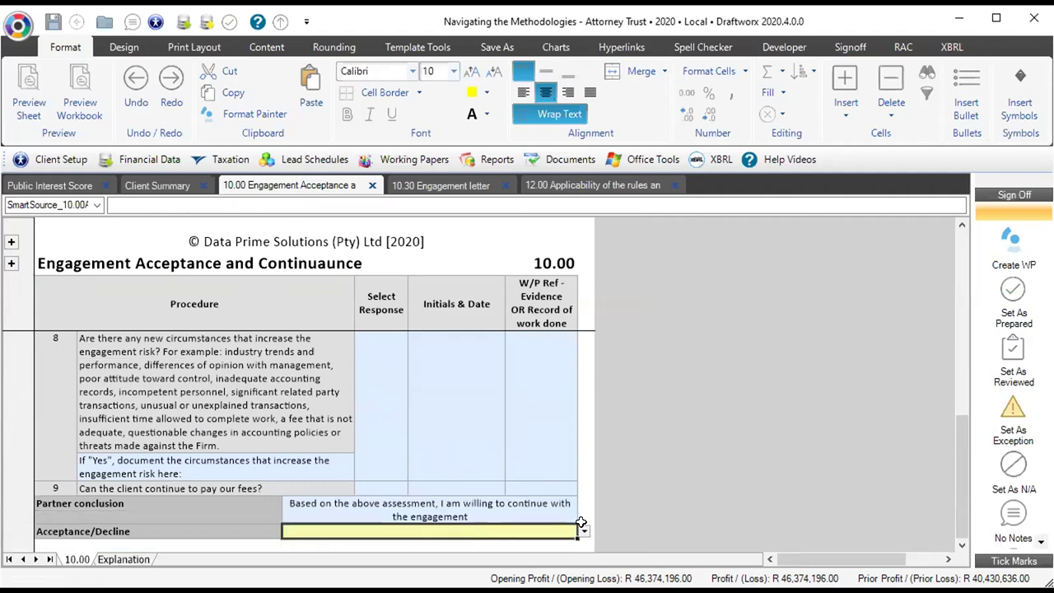
{"action": "left_click", "coordinate": [584, 532]}
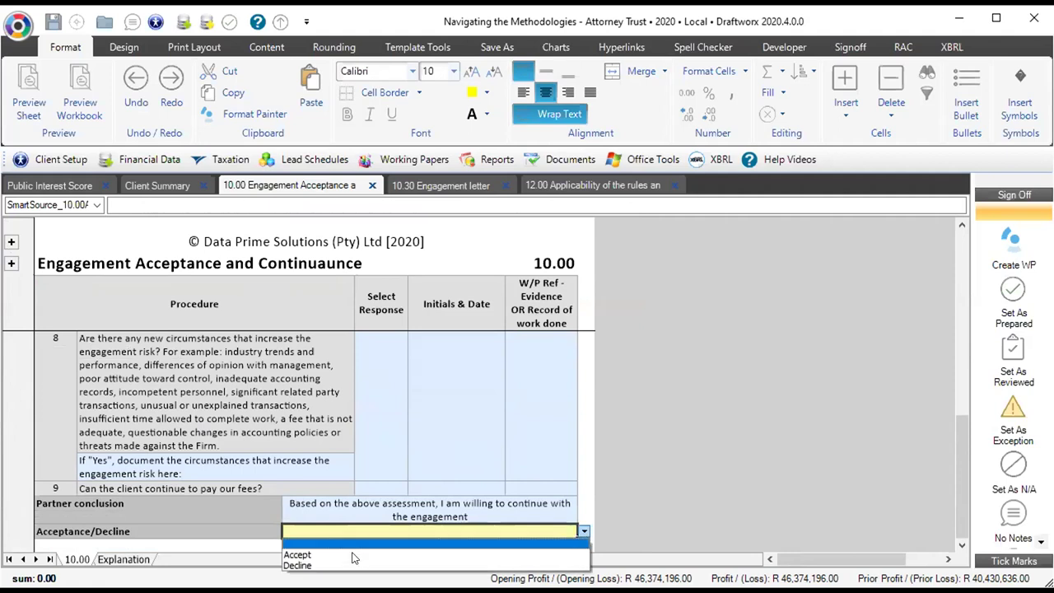
{"action": "left_click", "coordinate": [352, 555]}
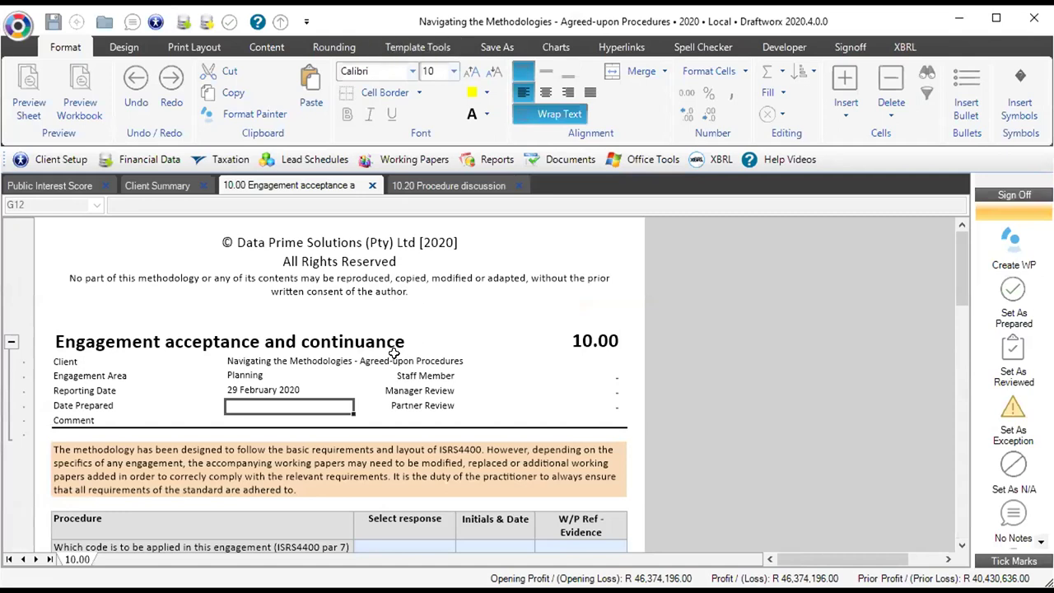
- Collapse the Agreed-upon Procedures 10.00 header details and read the ISRS4400 notice and the engagement acceptance questions
{"action": "left_click", "coordinate": [12, 341]}
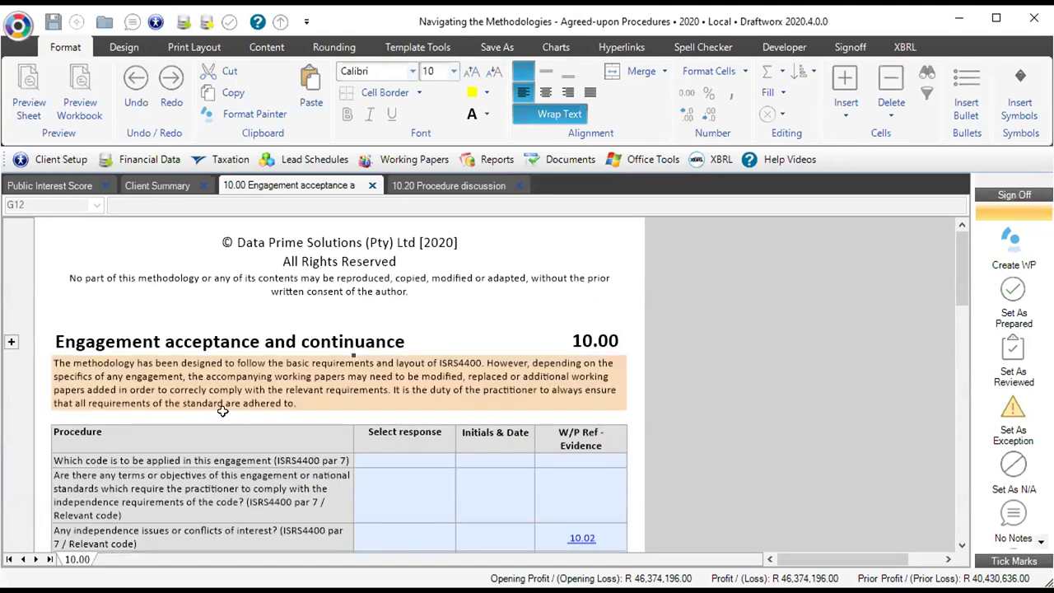
{"action": "left_click", "coordinate": [313, 388]}
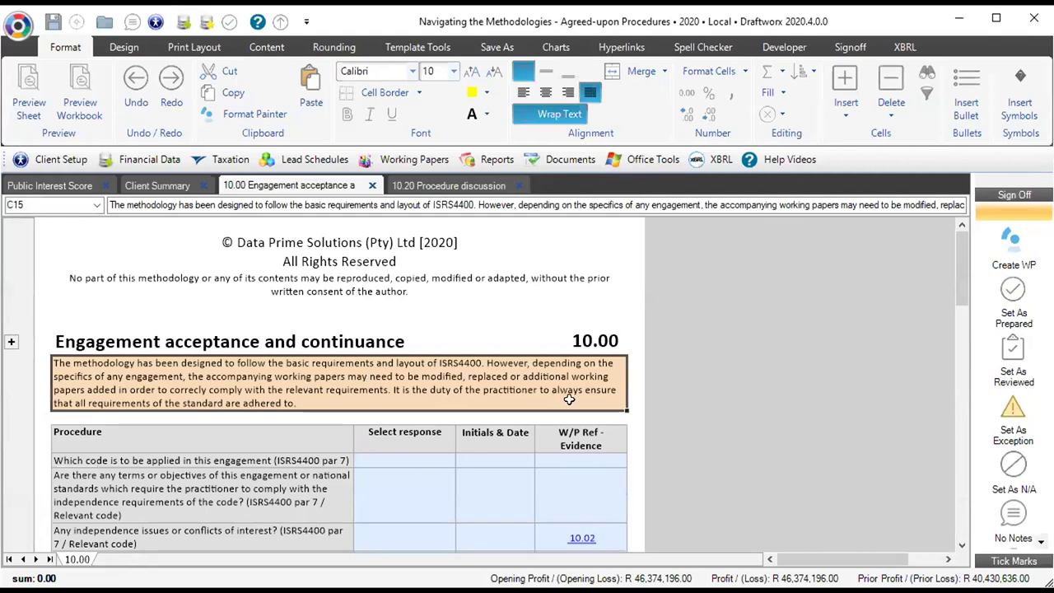
{"action": "scroll", "coordinate": [665, 422], "scroll_direction": "down", "scroll_amount": 1}
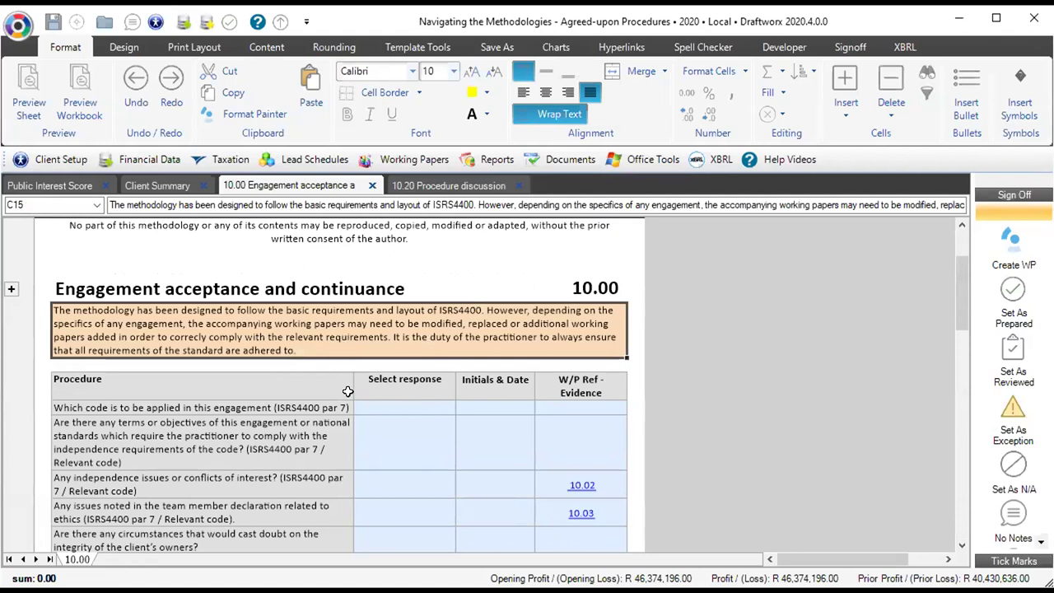
{"action": "scroll", "coordinate": [343, 394], "scroll_direction": "down", "scroll_amount": 1}
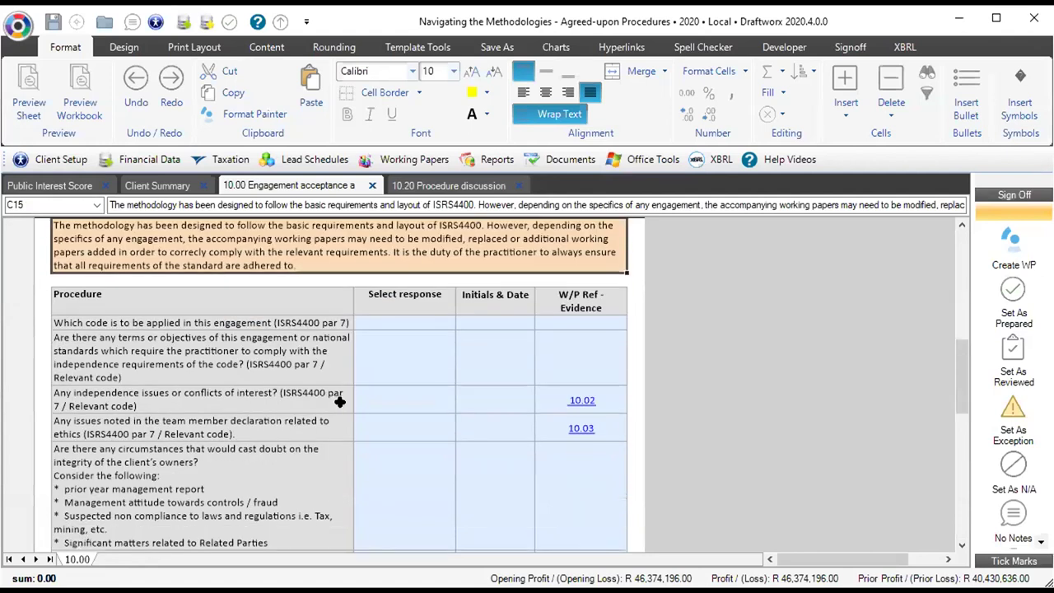
{"action": "left_click", "coordinate": [267, 322]}
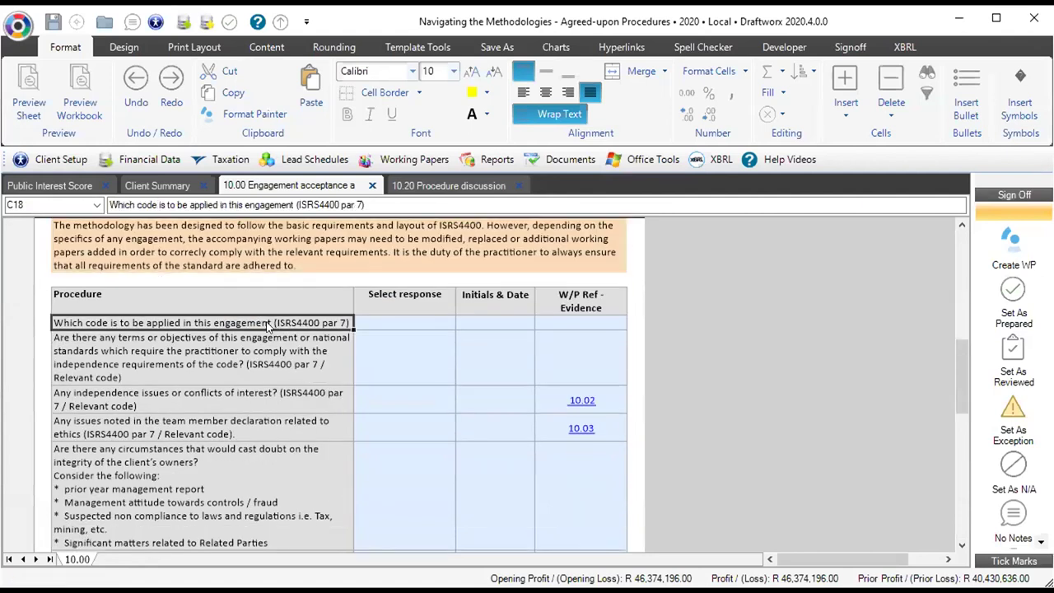
{"action": "left_click", "coordinate": [203, 351]}
{"action": "scroll", "coordinate": [281, 385], "scroll_direction": "down", "scroll_amount": 1}
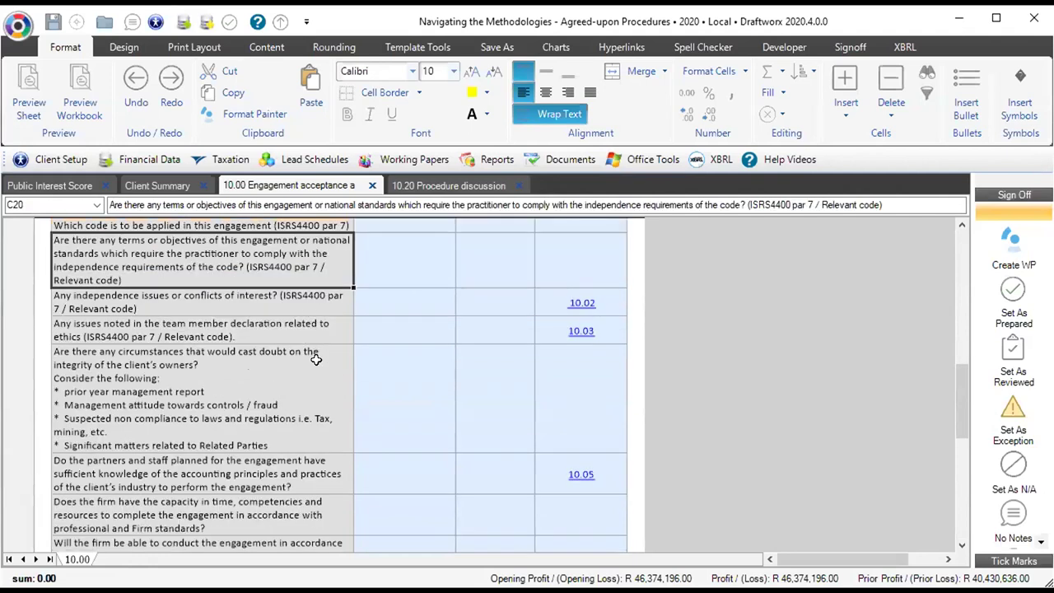
{"action": "scroll", "coordinate": [306, 362], "scroll_direction": "down", "scroll_amount": 1}
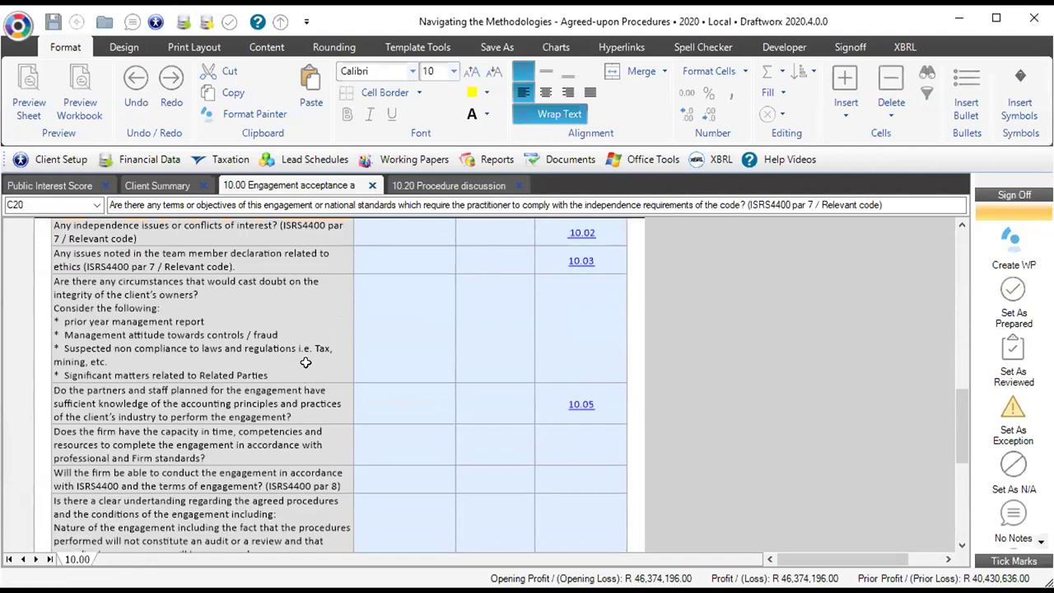
{"action": "scroll", "coordinate": [305, 360], "scroll_direction": "down", "scroll_amount": 3}
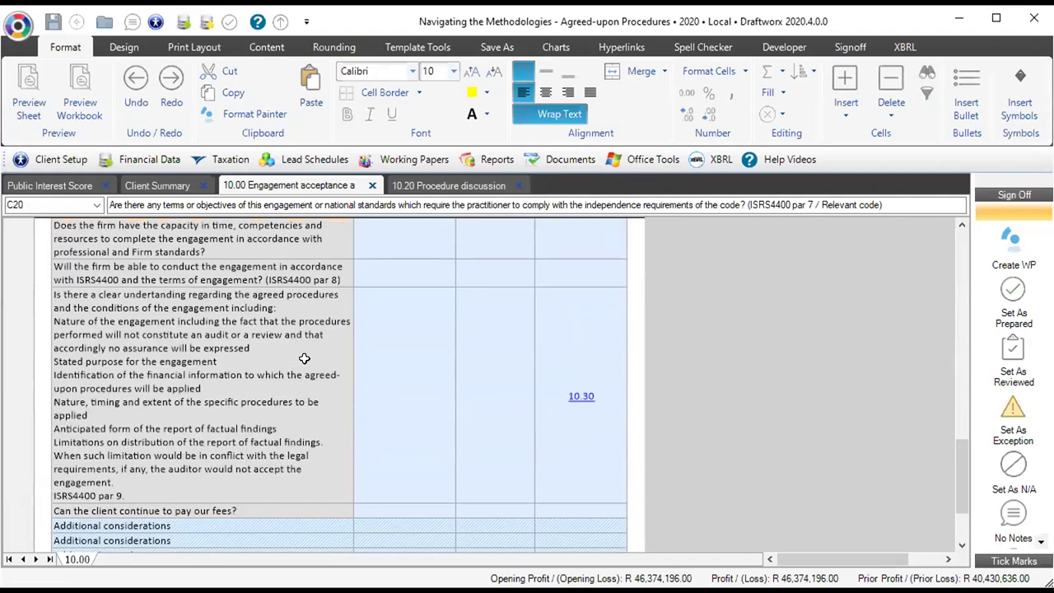
- Set the Partner conclusion to "Based on the above assessment, I am willing to continue with the audit / accept the client" and Acceptance/Decline to "Accept"
{"action": "scroll", "coordinate": [304, 358], "scroll_direction": "down", "scroll_amount": 4}
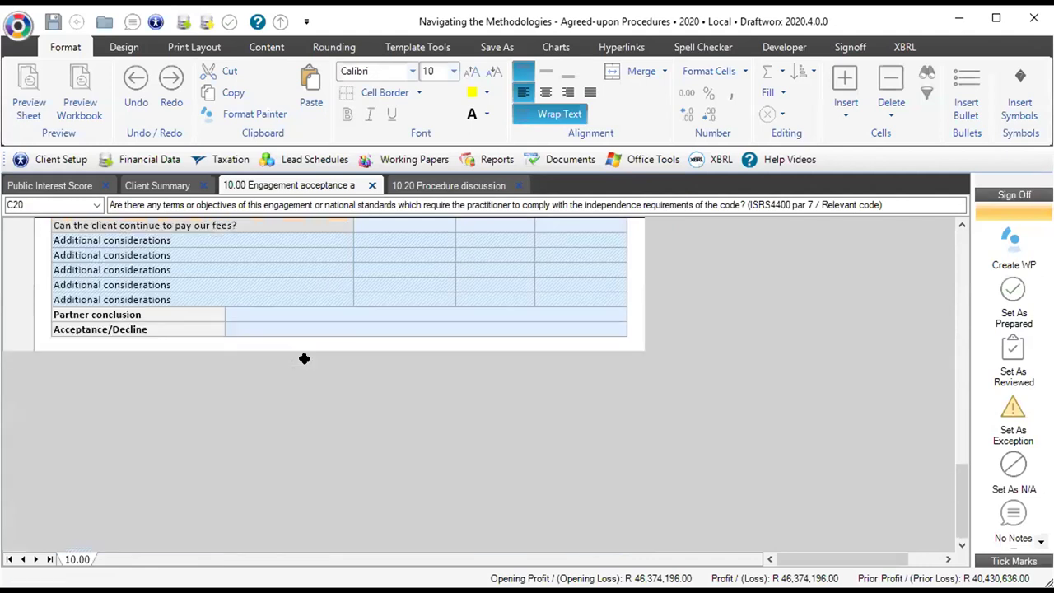
{"action": "left_click", "coordinate": [297, 314]}
{"action": "left_click", "coordinate": [632, 314]}
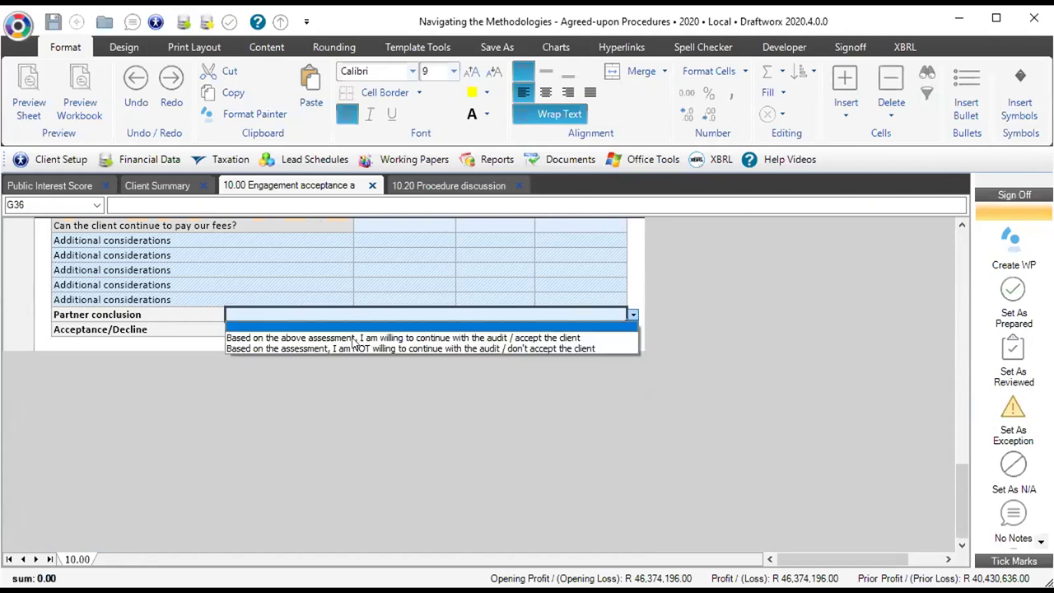
{"action": "left_click", "coordinate": [353, 339]}
{"action": "left_click", "coordinate": [632, 329]}
{"action": "left_click", "coordinate": [241, 353]}
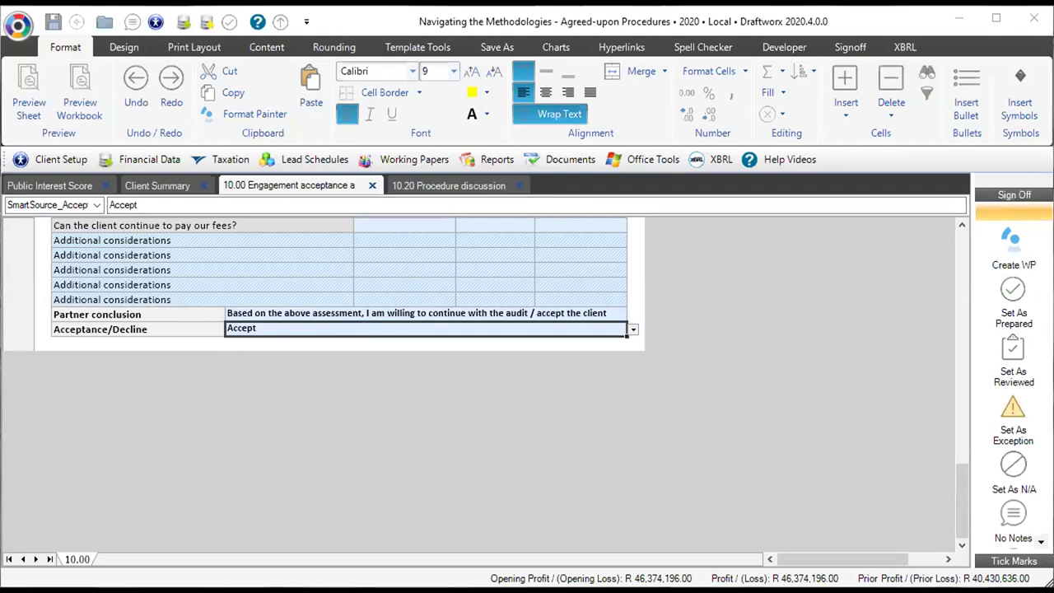
- Switch to the RAC file's 10.15 Audit type selection and check the options for the type of procedures
{"action": "key", "text": "alt+Tab"}
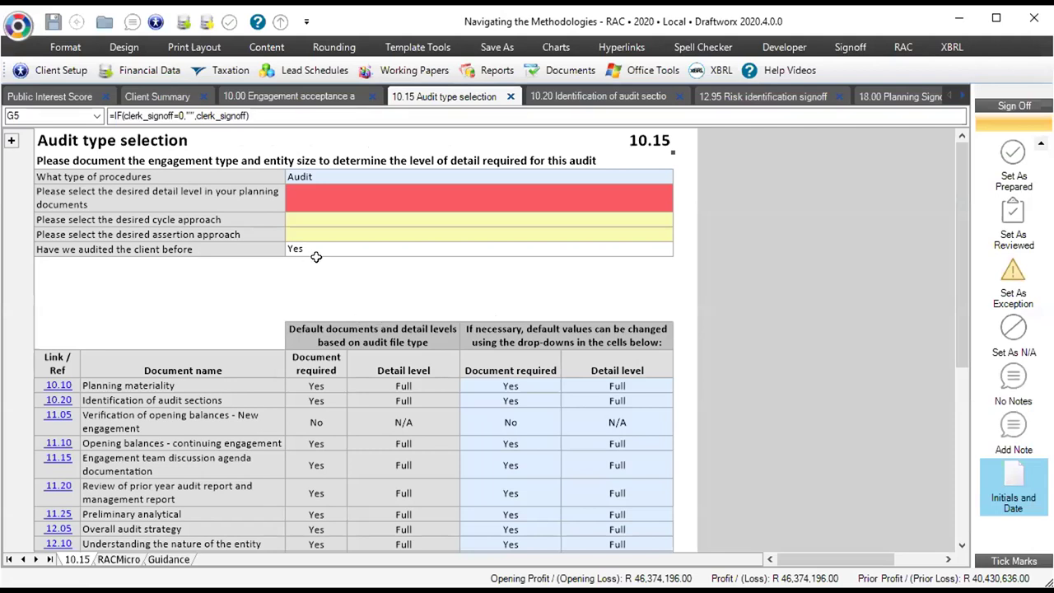
{"action": "left_click", "coordinate": [444, 176]}
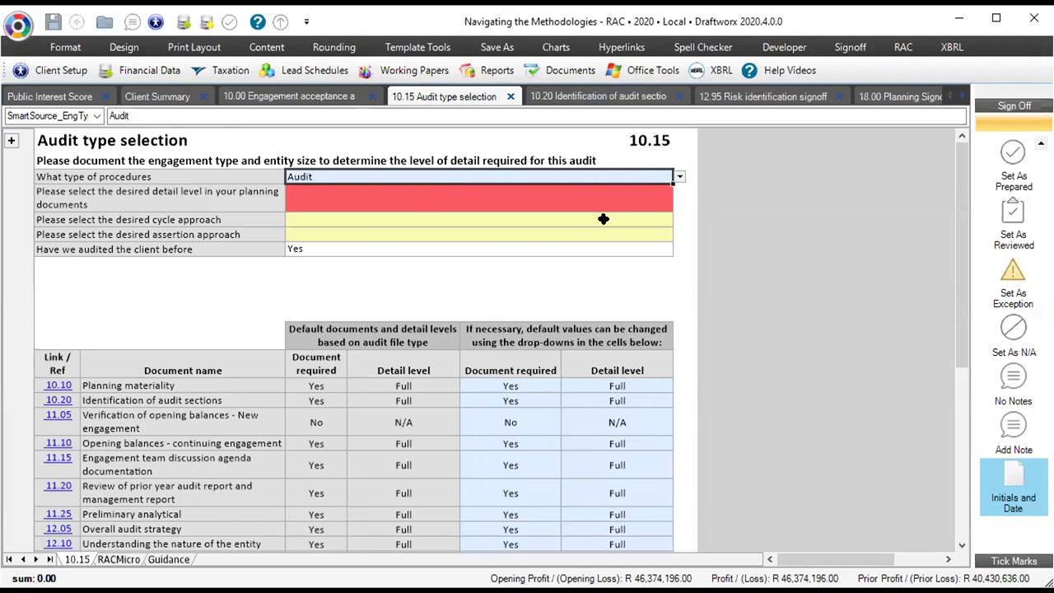
{"action": "left_click", "coordinate": [679, 178]}
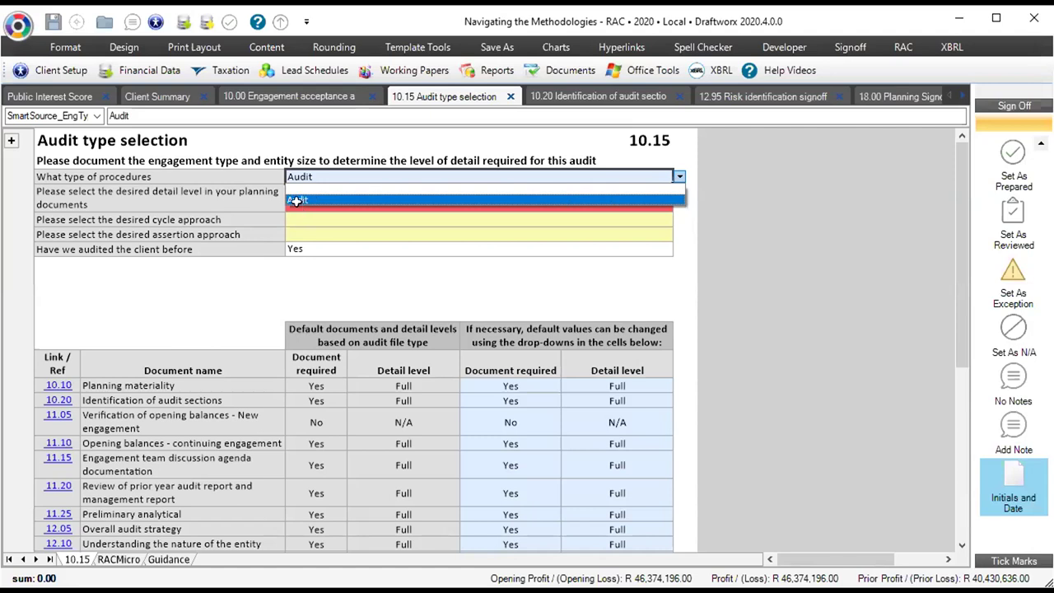
{"action": "left_click", "coordinate": [367, 179]}
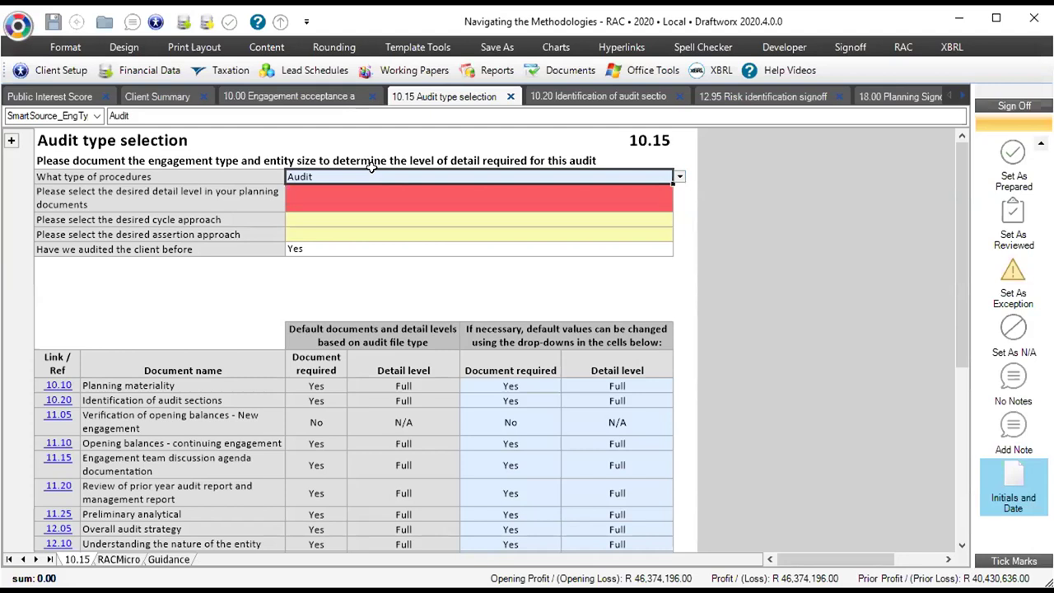
- Set the desired detail level in the planning documents to Low
{"action": "left_click", "coordinate": [224, 189]}
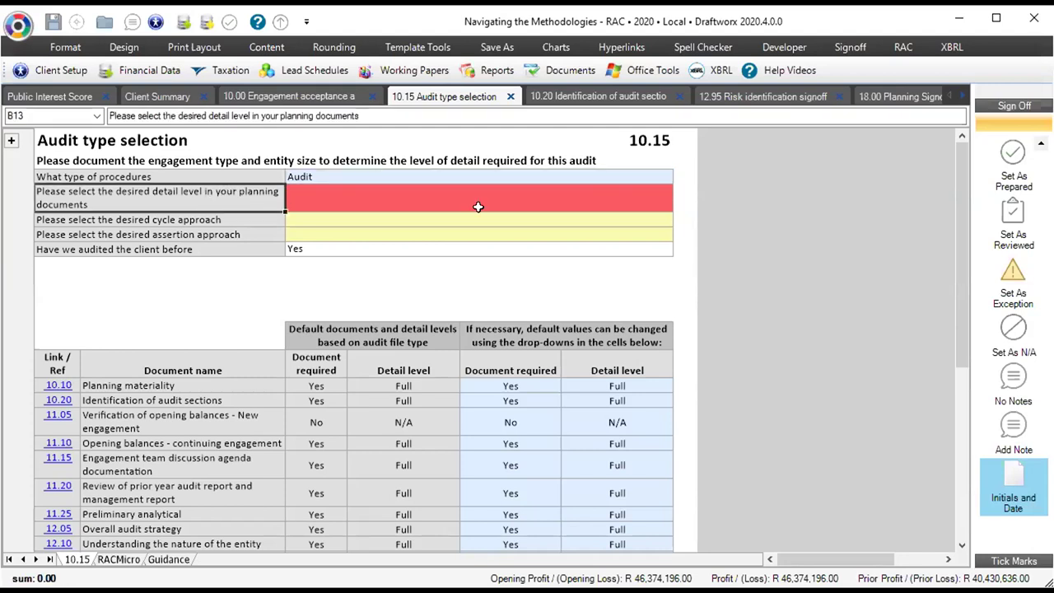
{"action": "left_click", "coordinate": [532, 197]}
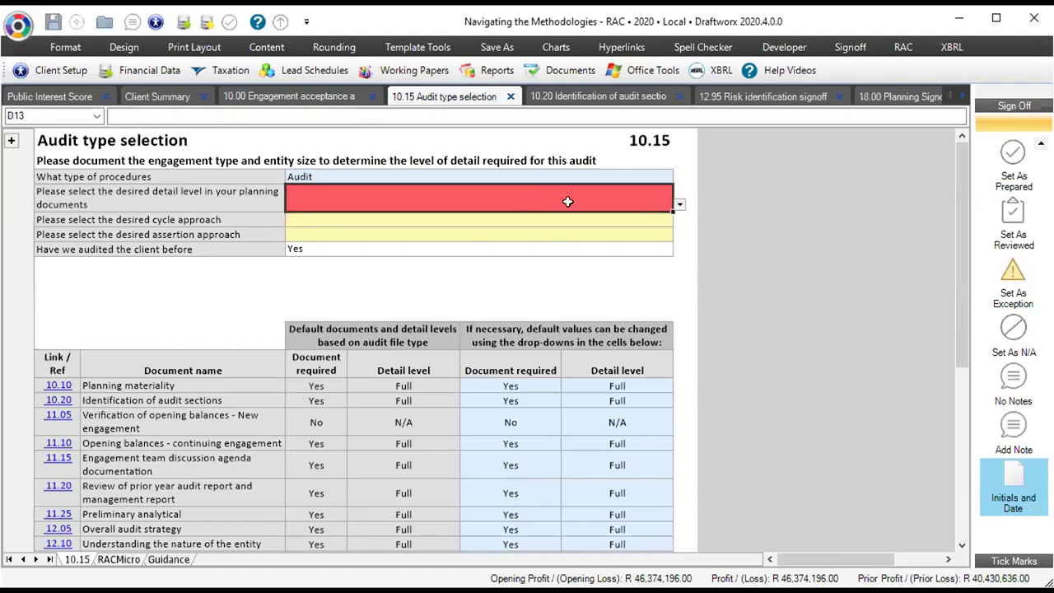
{"action": "left_click", "coordinate": [680, 206]}
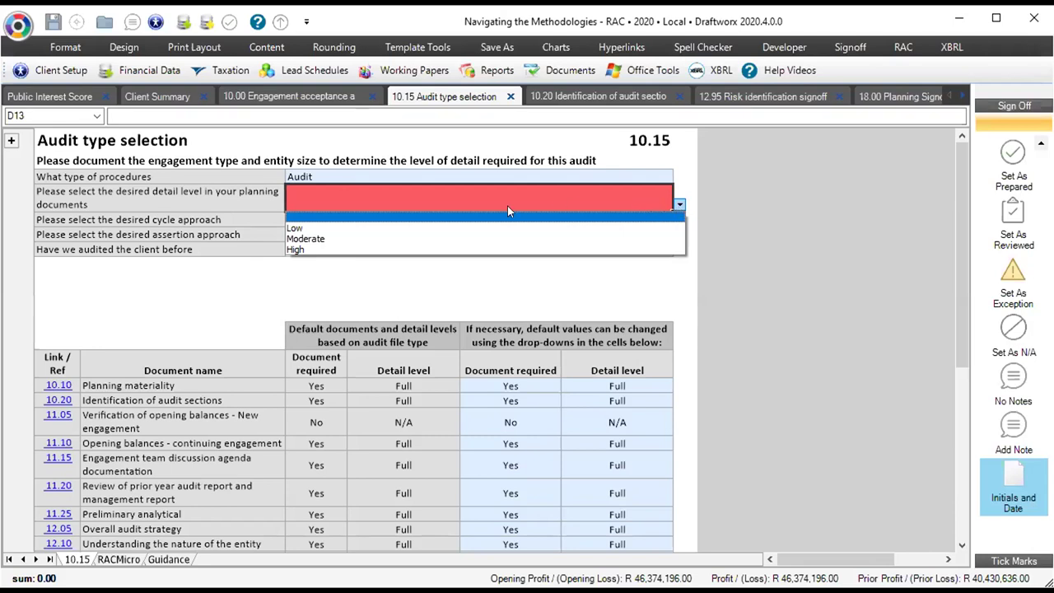
{"action": "left_click", "coordinate": [303, 228]}
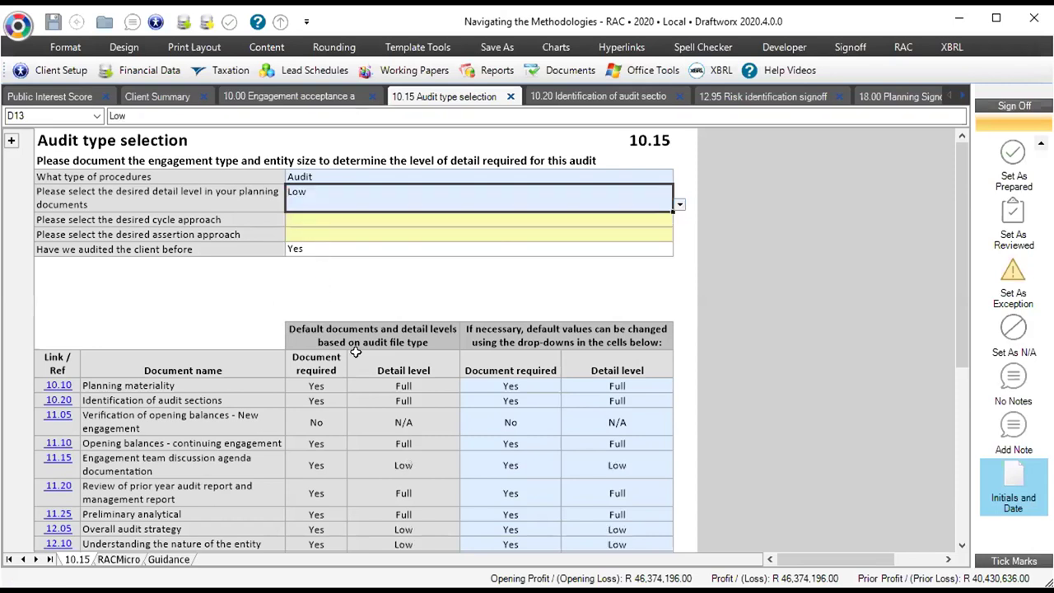
- Review the default detail levels in the document list, highlighting rows 11.15, 12.05, 12.10, 12.40 and 12.45
{"action": "scroll", "coordinate": [432, 390], "scroll_direction": "down", "scroll_amount": 5}
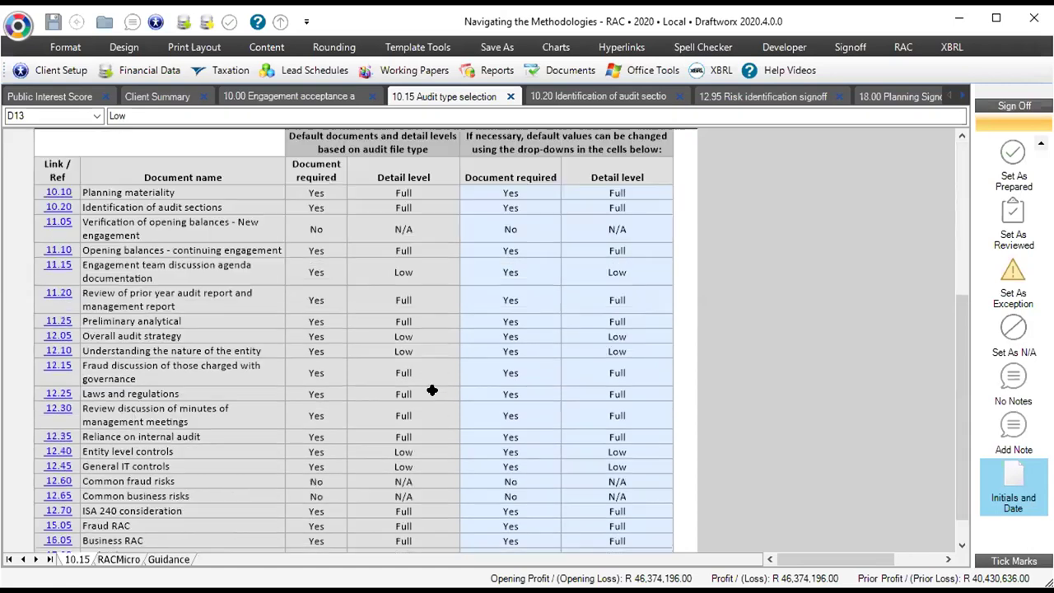
{"action": "left_click_drag", "start_coordinate": [407, 267], "coordinate": [247, 303]}
{"action": "left_click_drag", "start_coordinate": [400, 270], "coordinate": [240, 279]}
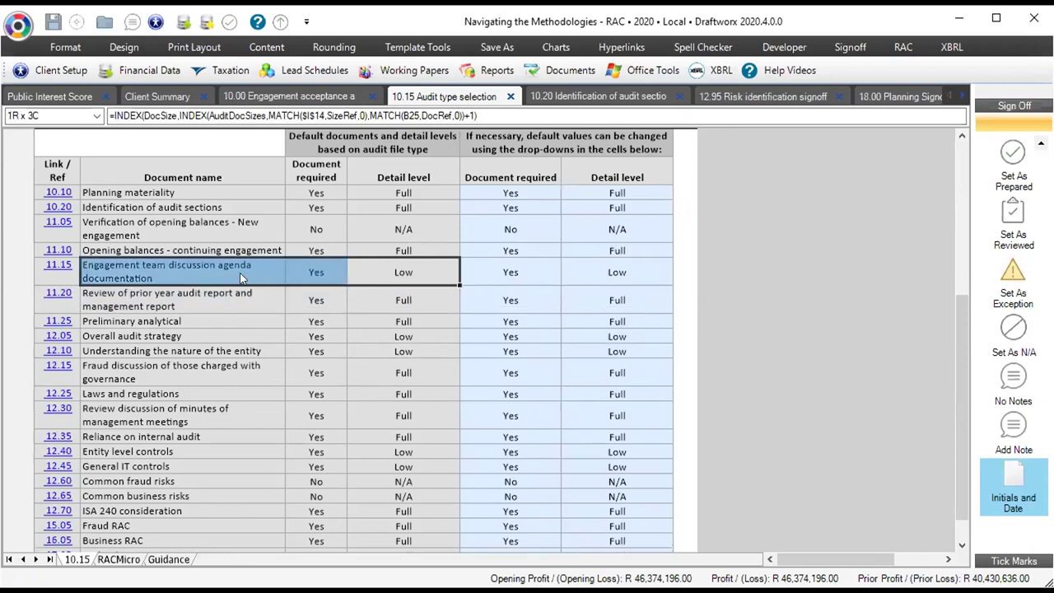
{"action": "left_click_drag", "start_coordinate": [396, 337], "coordinate": [214, 341]}
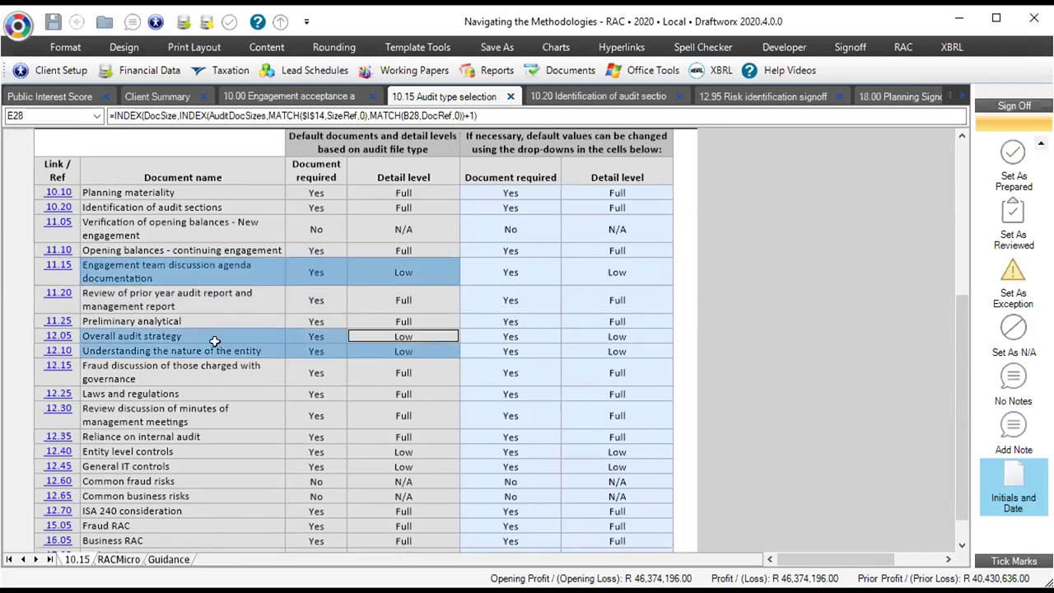
{"action": "left_click_drag", "start_coordinate": [400, 451], "coordinate": [219, 464]}
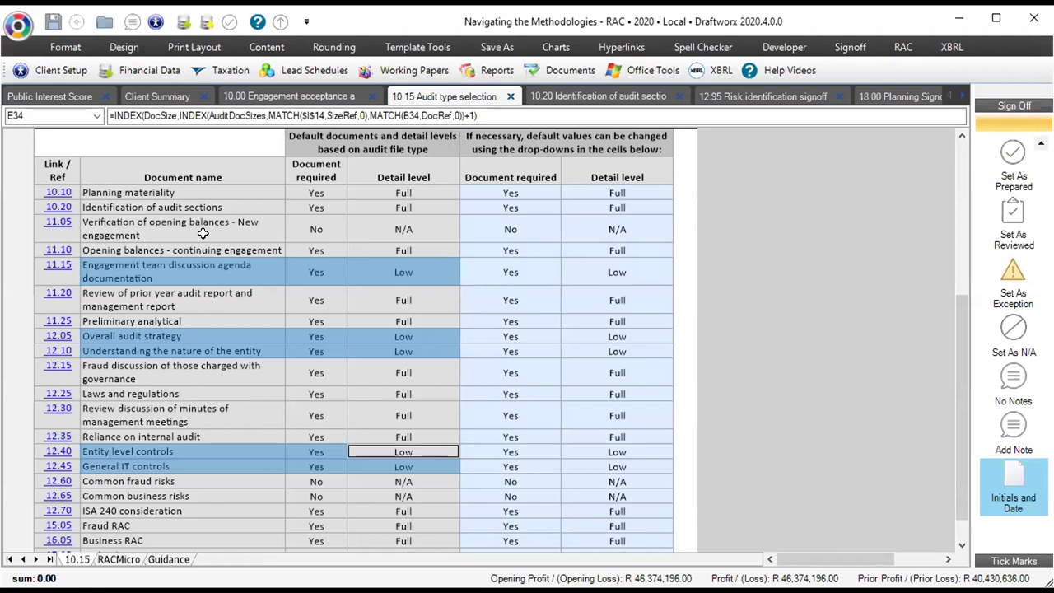
{"action": "scroll", "coordinate": [214, 297], "scroll_direction": "down", "scroll_amount": 2}
{"action": "scroll", "coordinate": [214, 301], "scroll_direction": "up", "scroll_amount": 5}
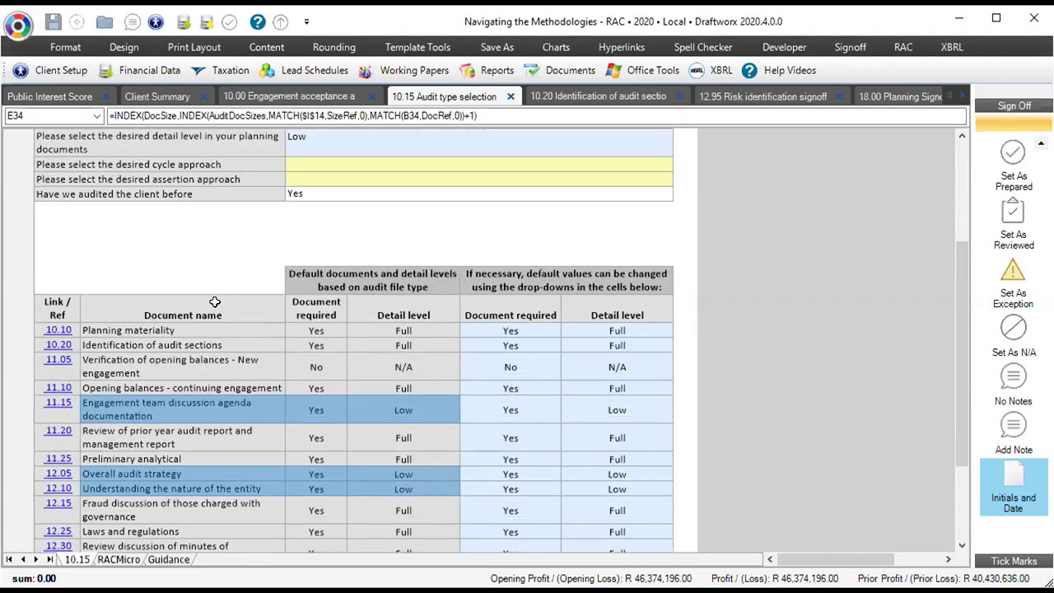
{"action": "scroll", "coordinate": [216, 317], "scroll_direction": "up", "scroll_amount": 2}
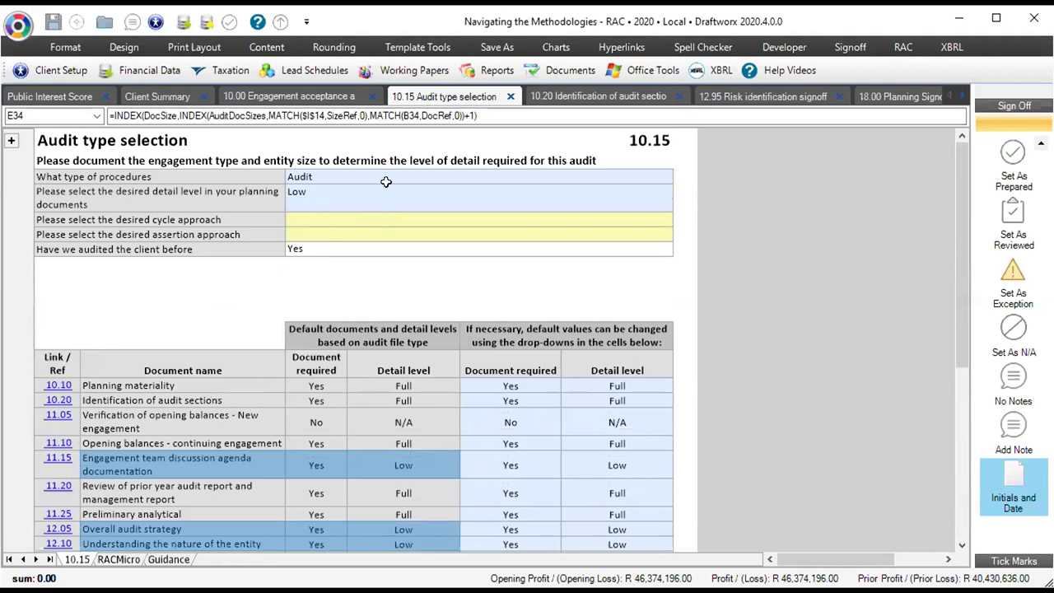
- Check the available options for the planning documents' detail level without changing the selection
{"action": "left_click", "coordinate": [445, 193]}
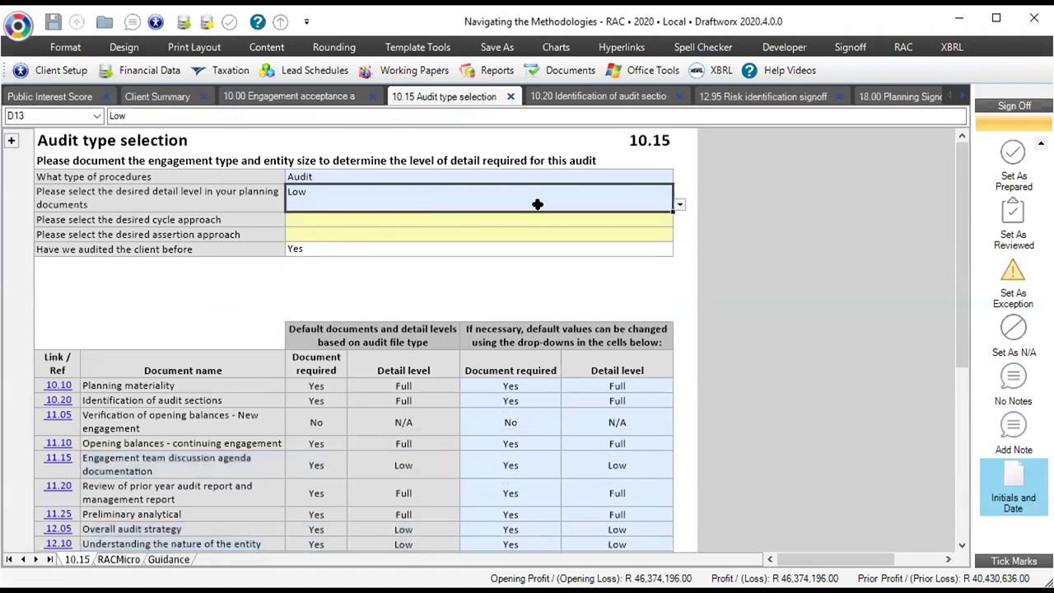
{"action": "left_click", "coordinate": [680, 204]}
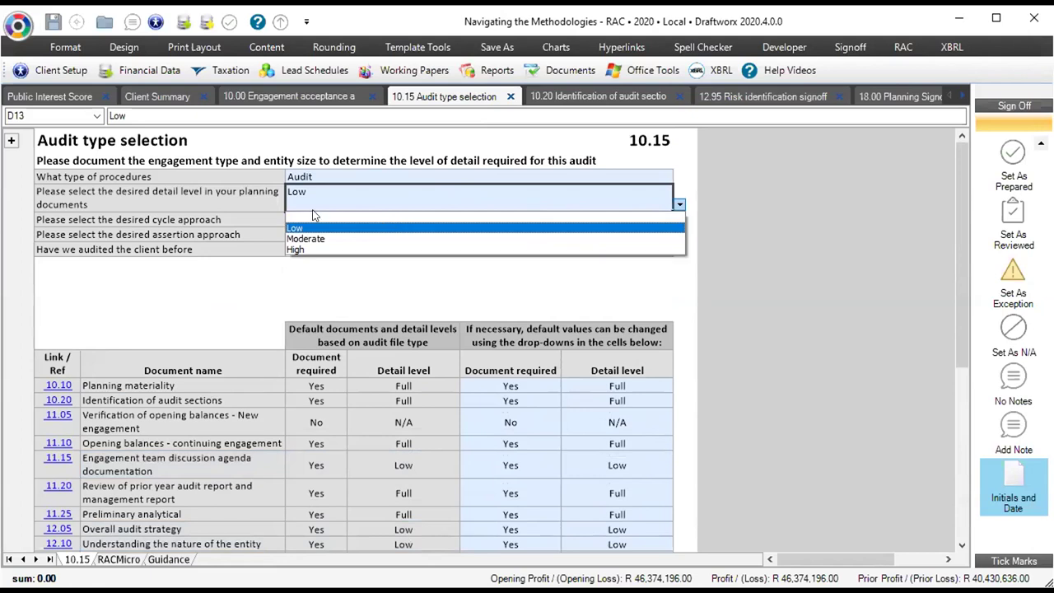
{"action": "left_click", "coordinate": [357, 198]}
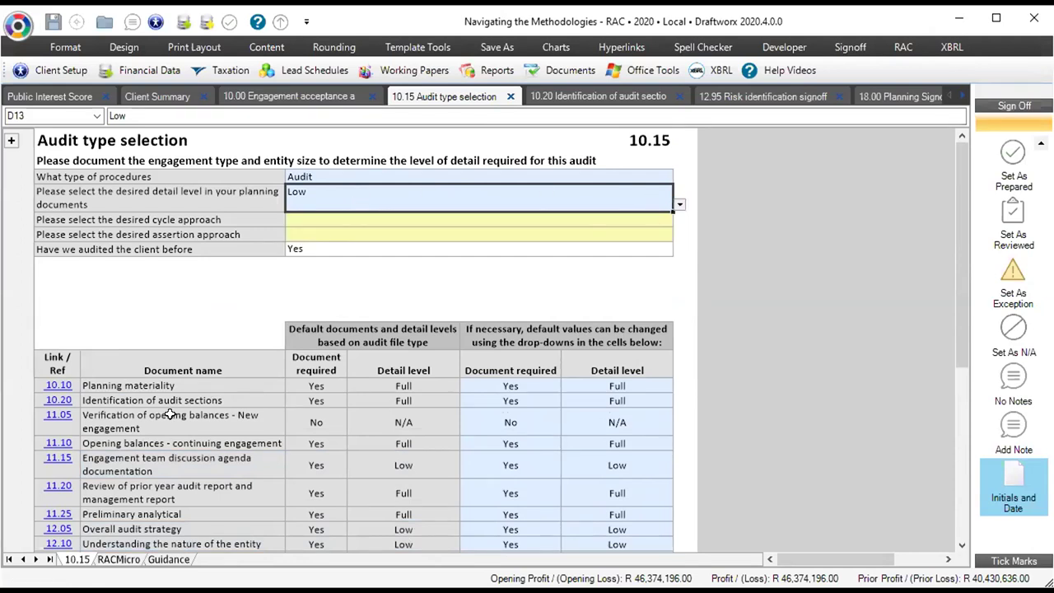
- Open the RACMicro sheet of working paper 10.15 and collapse its header details
{"action": "left_click", "coordinate": [119, 560]}
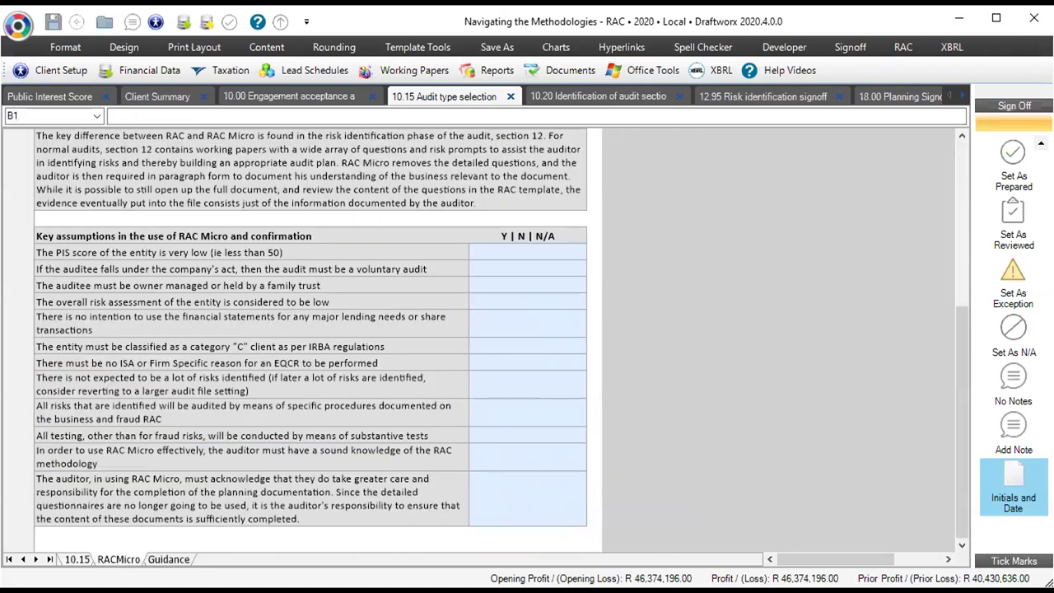
{"action": "scroll", "coordinate": [138, 482], "scroll_direction": "up", "scroll_amount": 3}
{"action": "scroll", "coordinate": [142, 486], "scroll_direction": "up", "scroll_amount": 3}
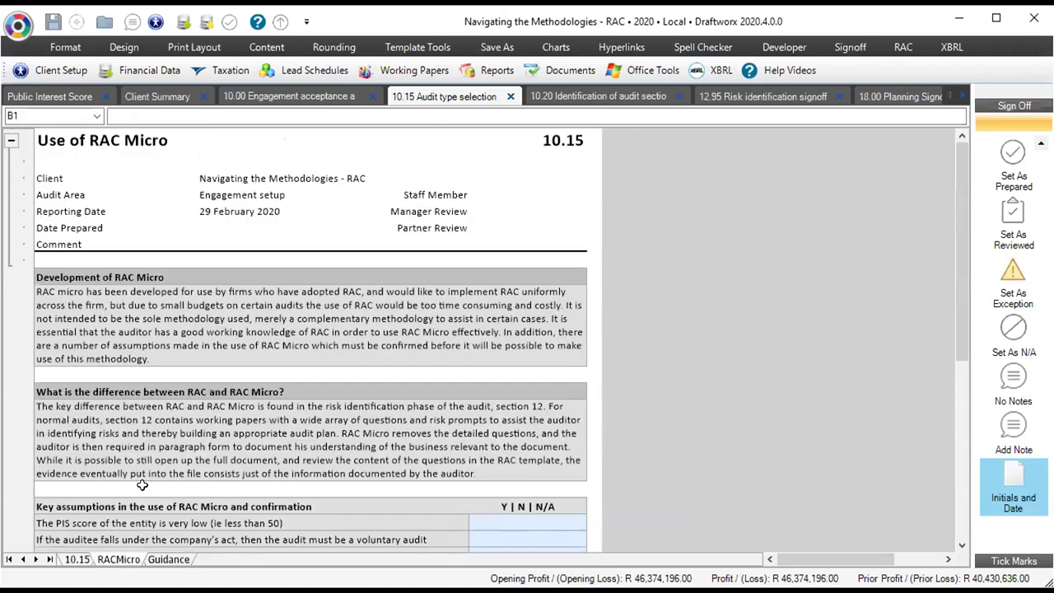
{"action": "left_click", "coordinate": [13, 142]}
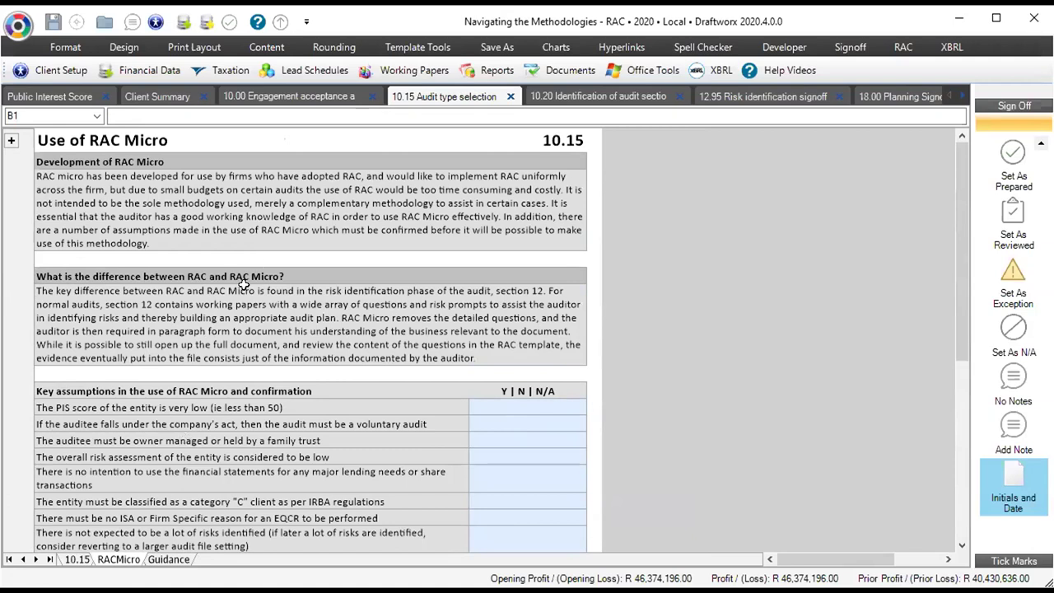
- Read the key assumptions for using RAC Micro and select the response cell for the PIS score assumption
{"action": "scroll", "coordinate": [196, 303], "scroll_direction": "down", "scroll_amount": 1}
{"action": "scroll", "coordinate": [193, 307], "scroll_direction": "down", "scroll_amount": 3}
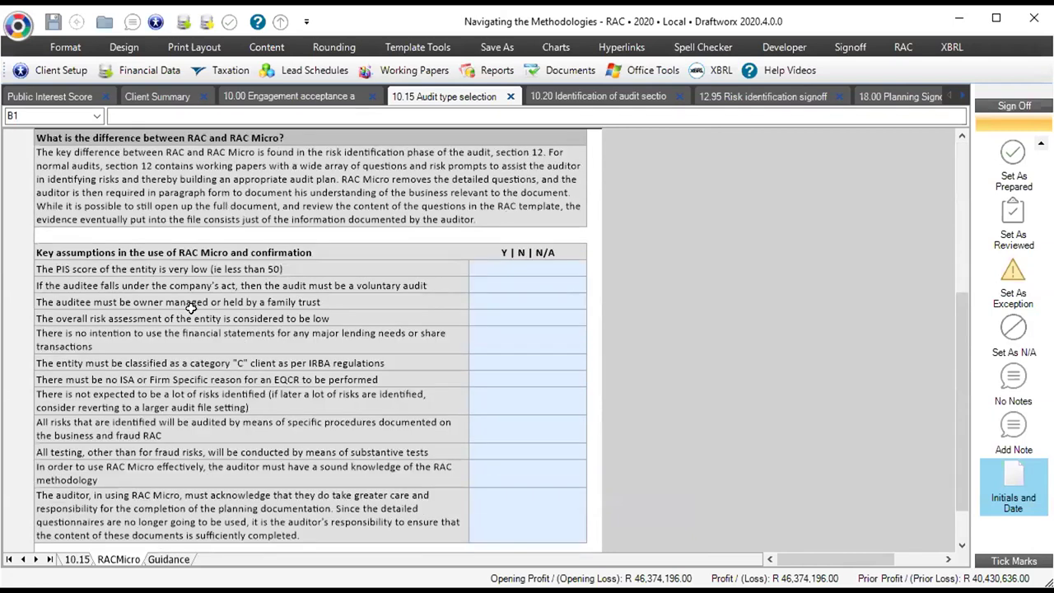
{"action": "left_click", "coordinate": [201, 271]}
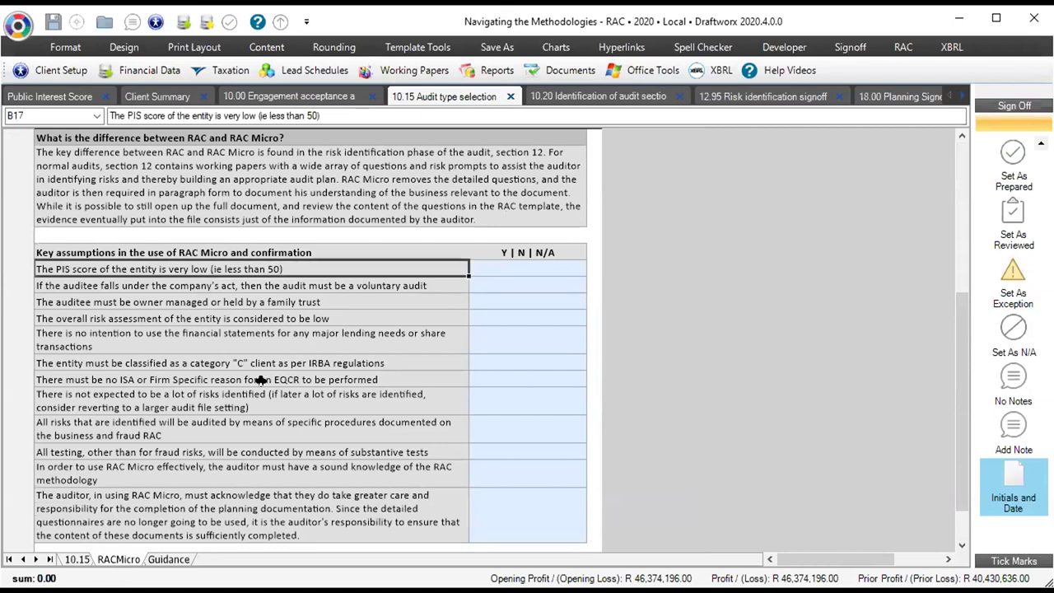
{"action": "scroll", "coordinate": [260, 380], "scroll_direction": "down", "scroll_amount": 2}
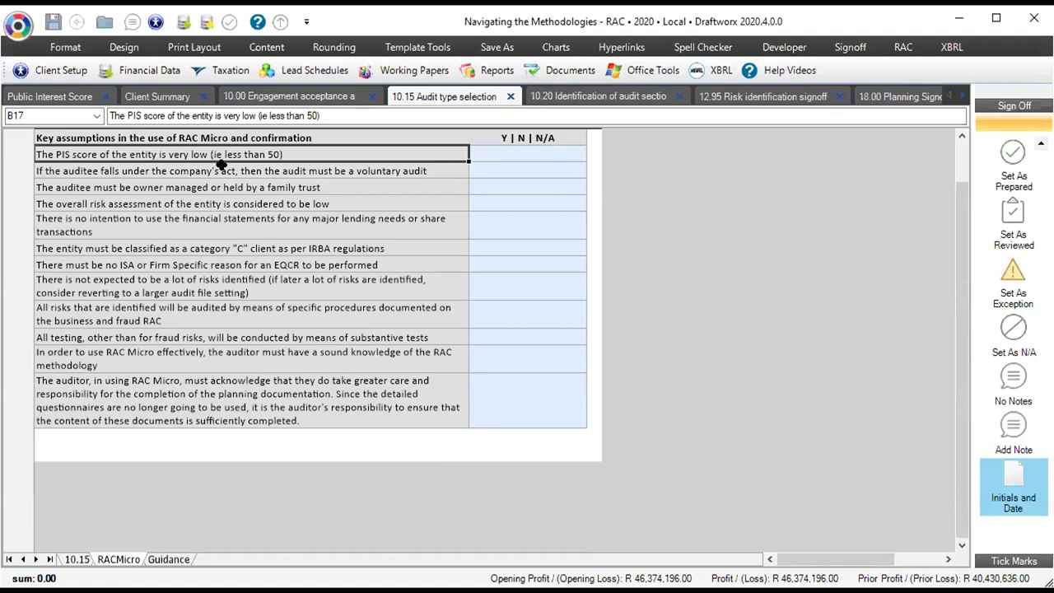
{"action": "left_click", "coordinate": [505, 154]}
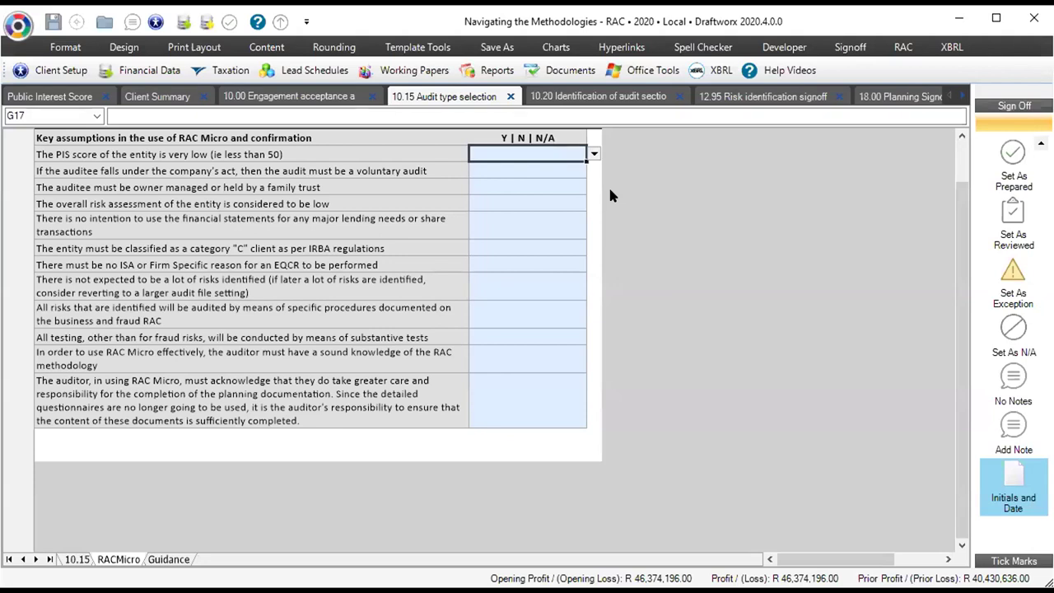
- Answer Y to all twelve key assumptions for using RAC Micro, from the PIS score to the auditor's acknowledgement of responsibility
{"action": "type", "text": "Y"}
{"action": "key", "text": "Return"}
{"action": "type", "text": "Y"}
{"action": "key", "text": "Return"}
{"action": "type", "text": "Y"}
{"action": "key", "text": "Return"}
{"action": "type", "text": "Y"}
{"action": "key", "text": "Return"}
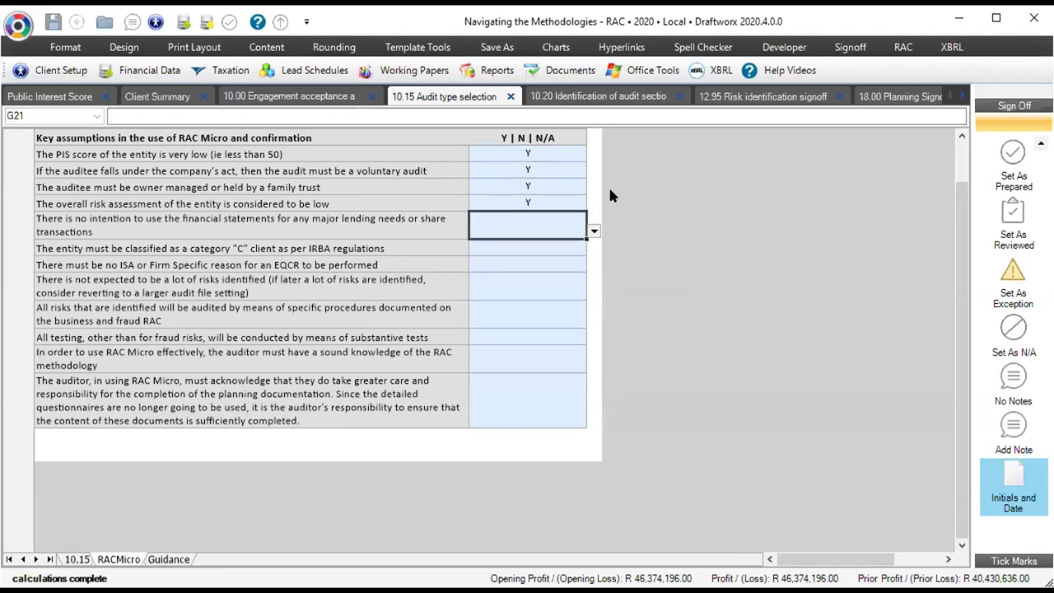
{"action": "type", "text": "Y"}
{"action": "key", "text": "Return"}
{"action": "type", "text": "Y"}
{"action": "key", "text": "Return"}
{"action": "type", "text": "Y"}
{"action": "key", "text": "Return"}
{"action": "type", "text": "Y"}
{"action": "key", "text": "Return"}
{"action": "type", "text": "Y"}
{"action": "key", "text": "Return"}
{"action": "type", "text": "Y"}
{"action": "key", "text": "Return"}
{"action": "type", "text": "Y"}
{"action": "key", "text": "Return"}
{"action": "type", "text": "Y"}
{"action": "key", "text": "Up"}
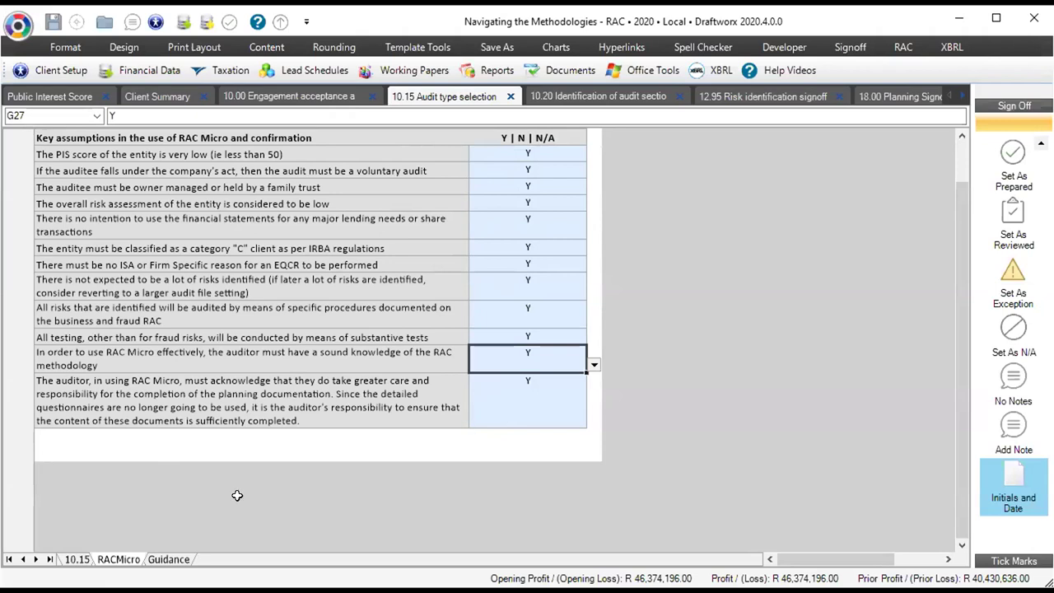
- On the 10.15 sheet, set the desired detail level for the planning documents to Micro
{"action": "left_click", "coordinate": [80, 559]}
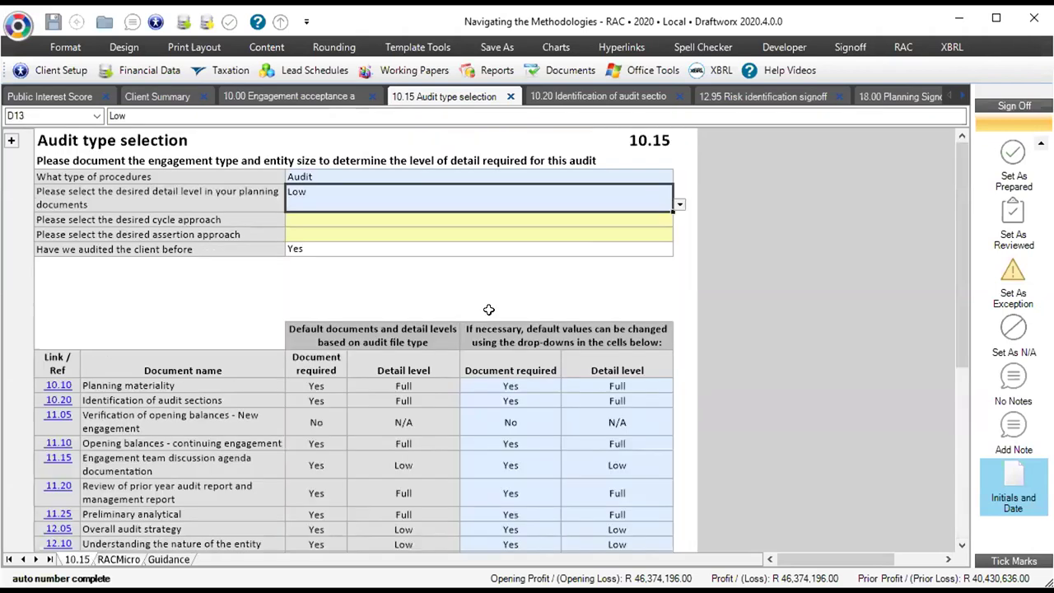
{"action": "left_click", "coordinate": [676, 205]}
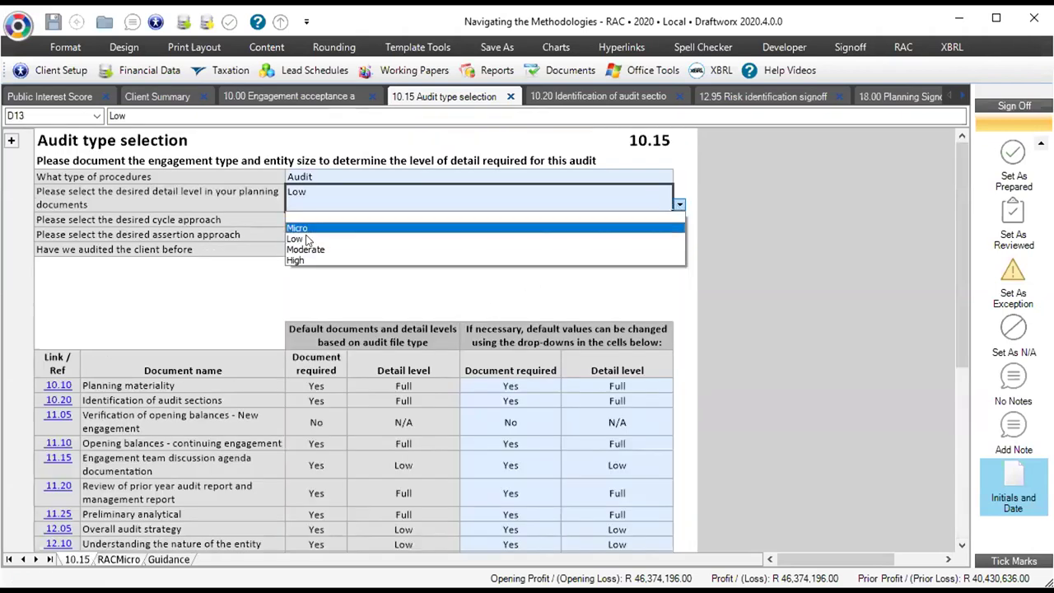
{"action": "left_click", "coordinate": [307, 231]}
- Return to the RACMicro sheet and review the last assumption about the auditor's responsibility for completing the planning documentation
{"action": "left_click", "coordinate": [129, 559]}
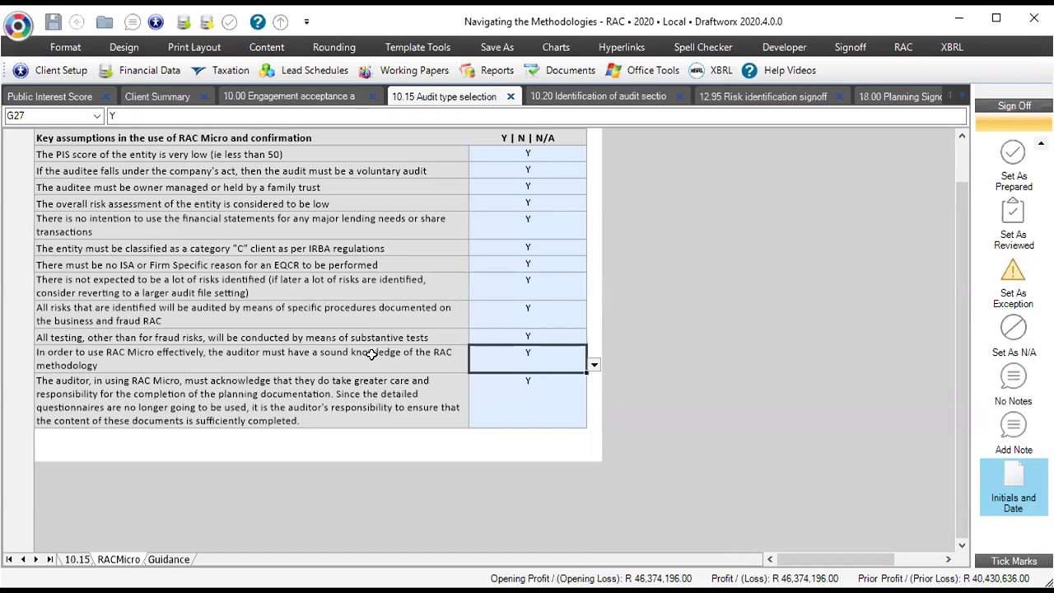
{"action": "left_click", "coordinate": [92, 395]}
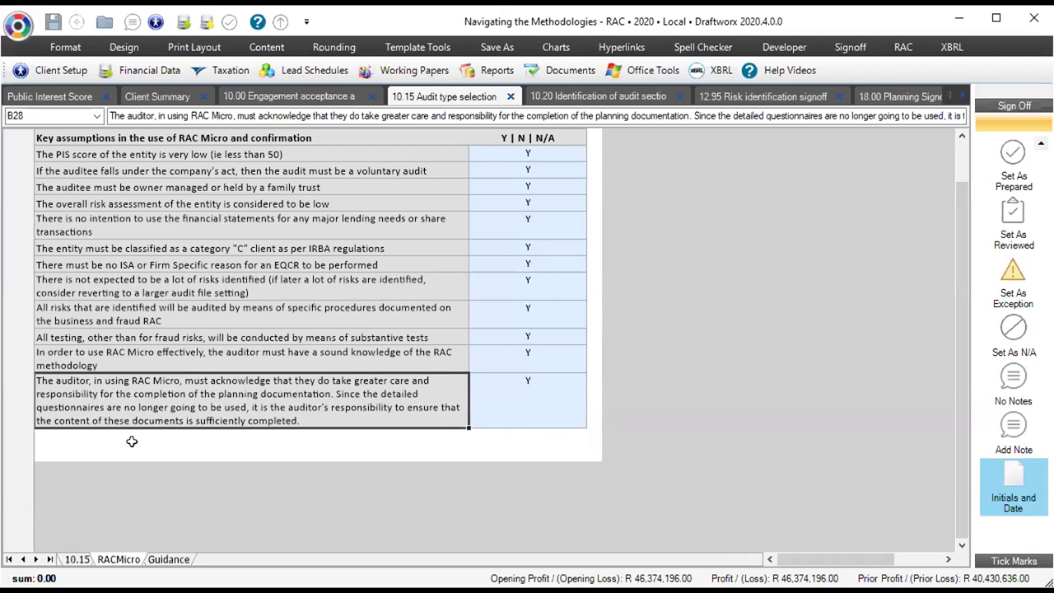
{"action": "scroll", "coordinate": [131, 442], "scroll_direction": "down", "scroll_amount": 1}
{"action": "scroll", "coordinate": [132, 441], "scroll_direction": "down", "scroll_amount": 1}
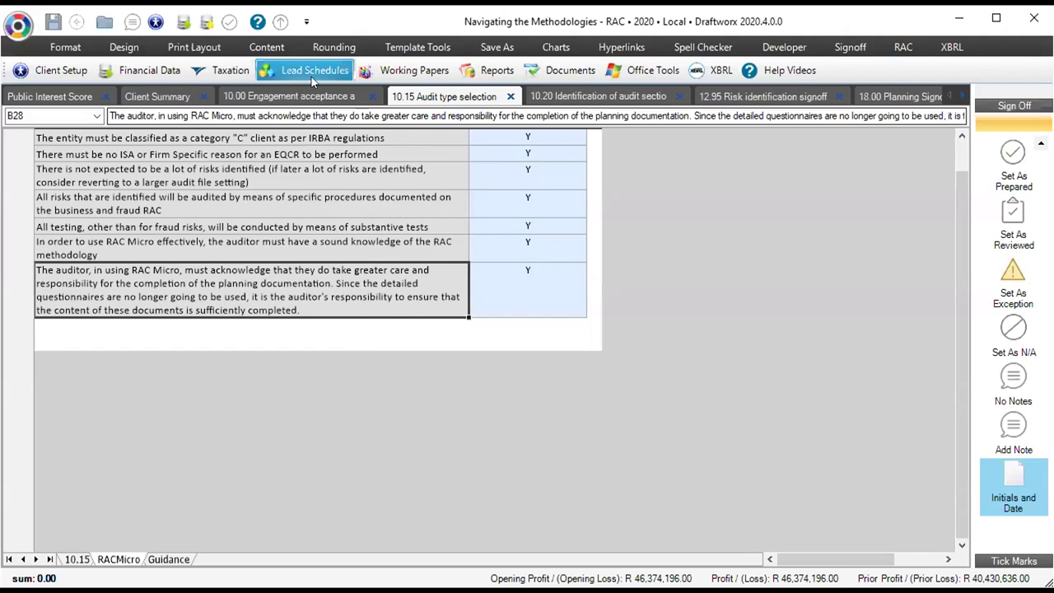
- Open working paper 12.10 Understanding the nature of the entity and highlight its input rows for documenting the understanding
{"action": "left_click", "coordinate": [371, 73]}
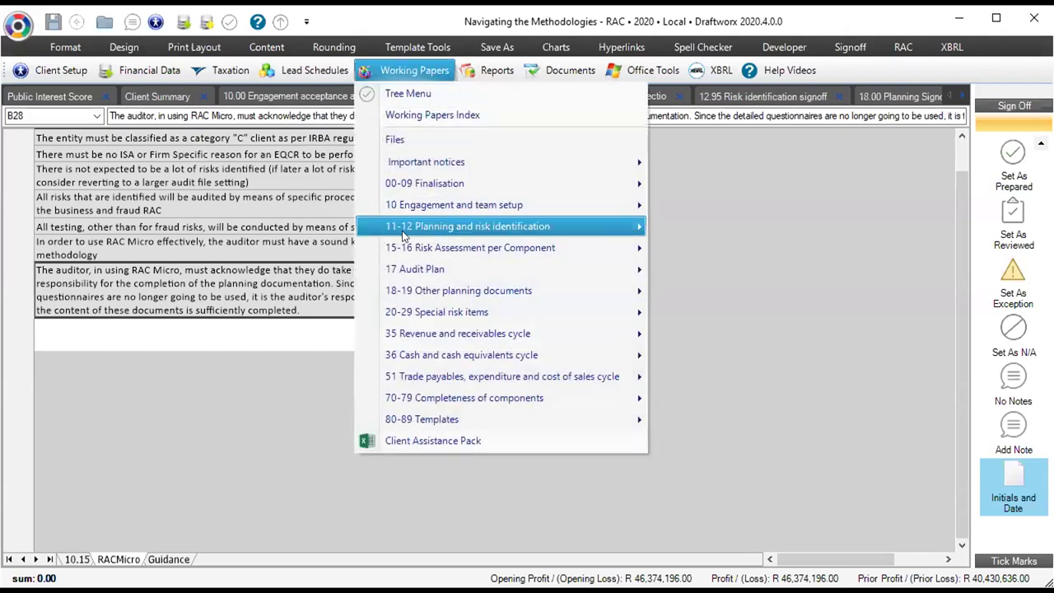
{"action": "mouse_move", "coordinate": [404, 236]}
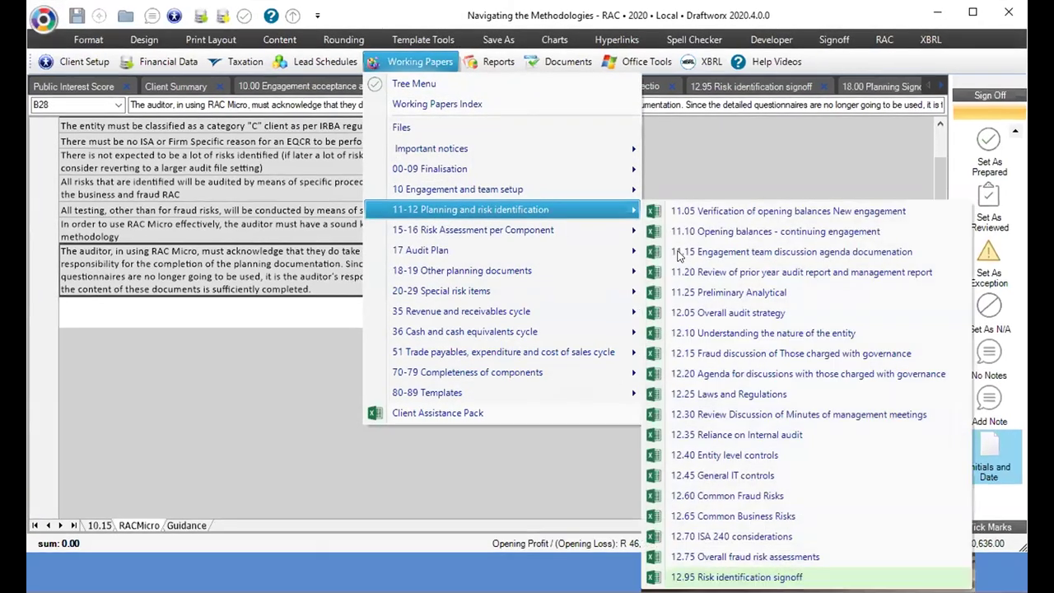
{"action": "left_click", "coordinate": [697, 334]}
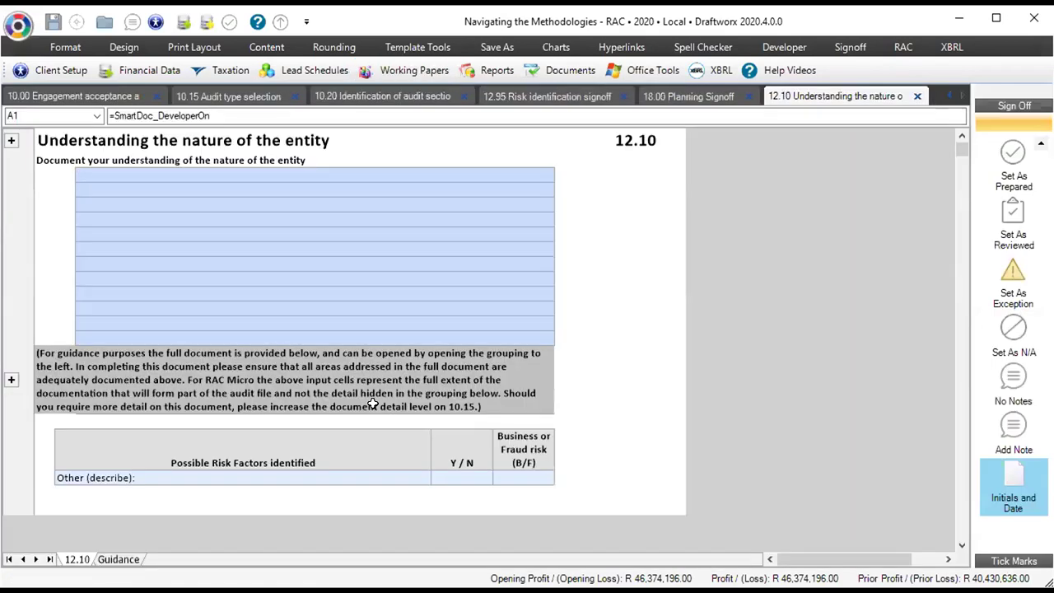
{"action": "left_click", "coordinate": [217, 175]}
{"action": "left_click_drag", "start_coordinate": [219, 224], "coordinate": [239, 328]}
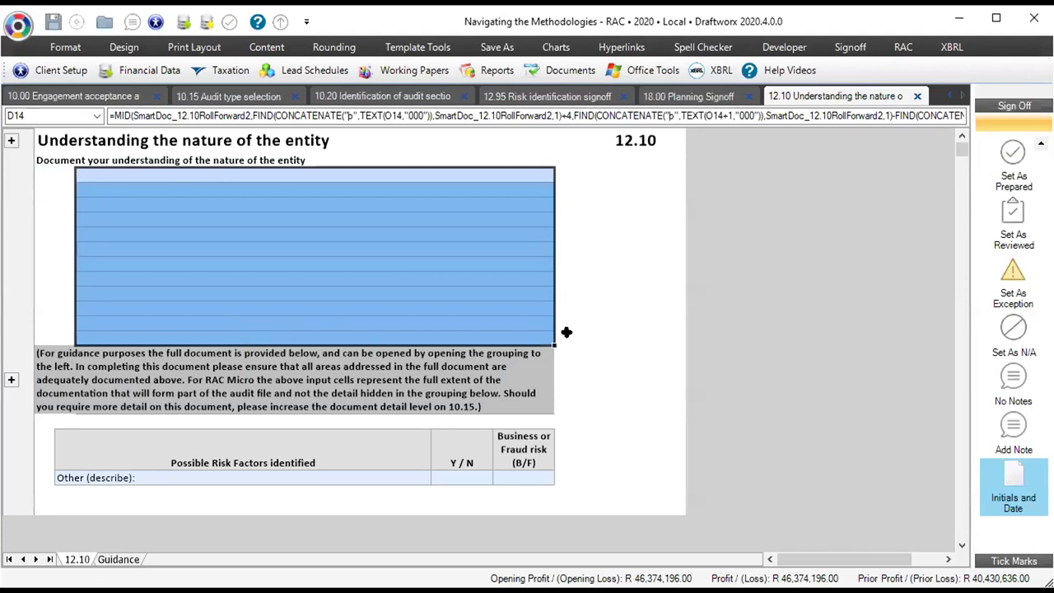
{"action": "left_click", "coordinate": [604, 320]}
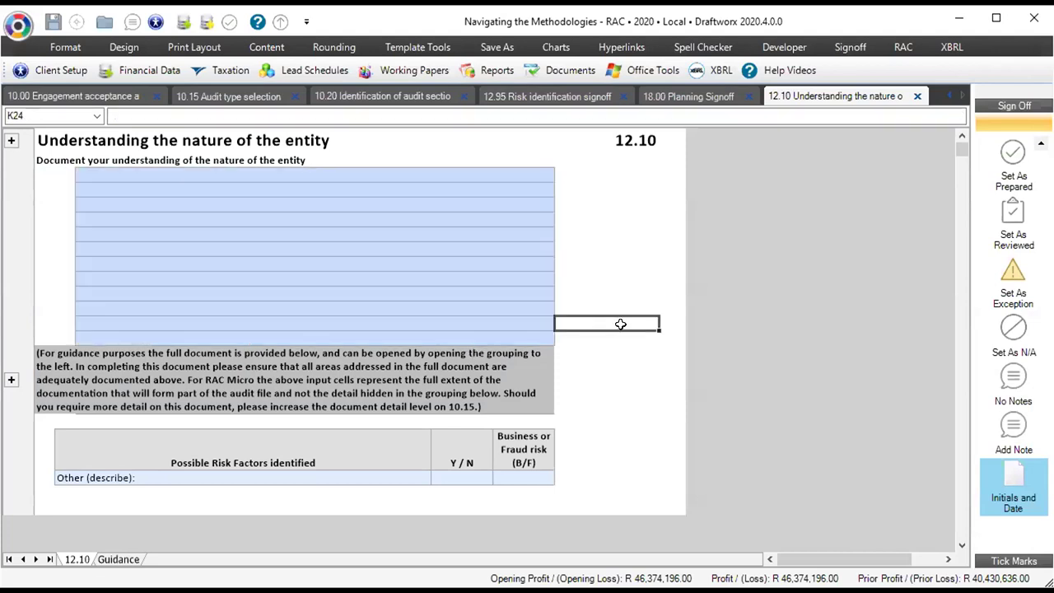
- Expand the grouped full document in 12.10 and review its sections and possible risk factors through to the end
{"action": "left_click", "coordinate": [11, 380]}
{"action": "scroll", "coordinate": [169, 443], "scroll_direction": "down", "scroll_amount": 3}
{"action": "scroll", "coordinate": [169, 442], "scroll_direction": "down", "scroll_amount": 20}
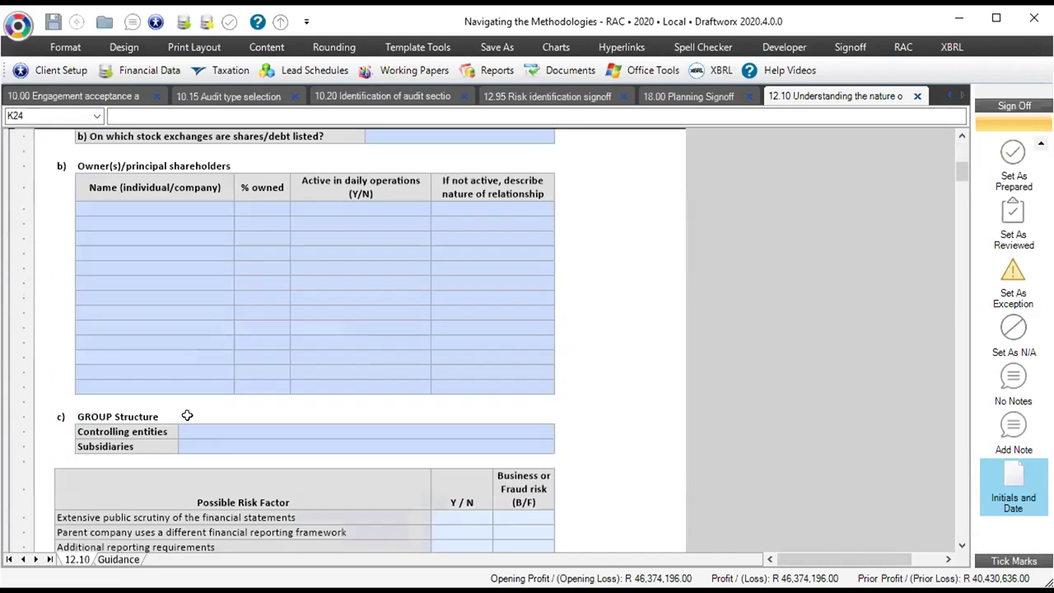
{"action": "scroll", "coordinate": [188, 391], "scroll_direction": "down", "scroll_amount": 20}
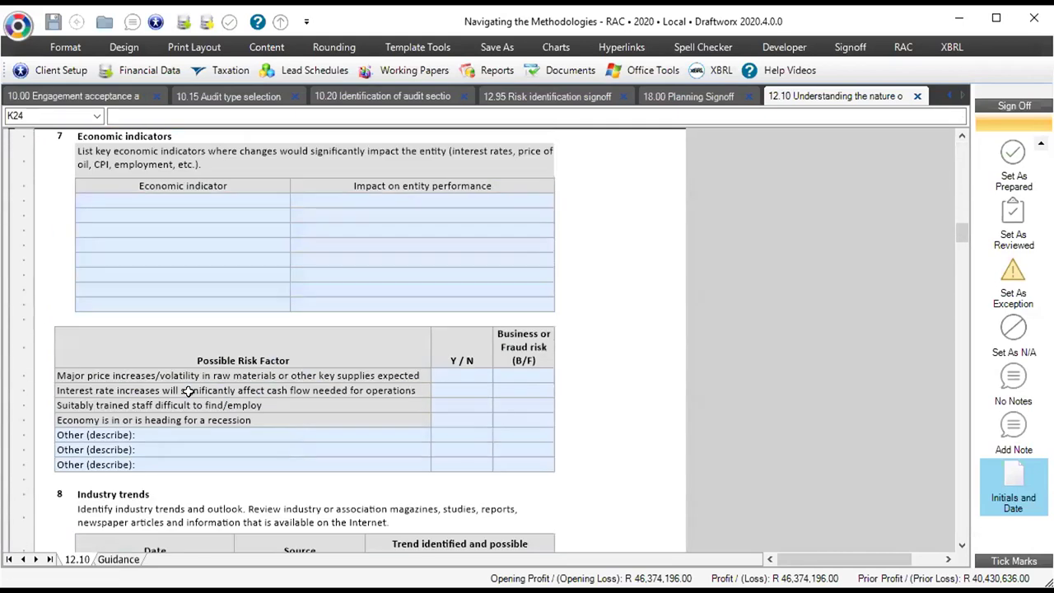
{"action": "scroll", "coordinate": [189, 401], "scroll_direction": "down", "scroll_amount": 20}
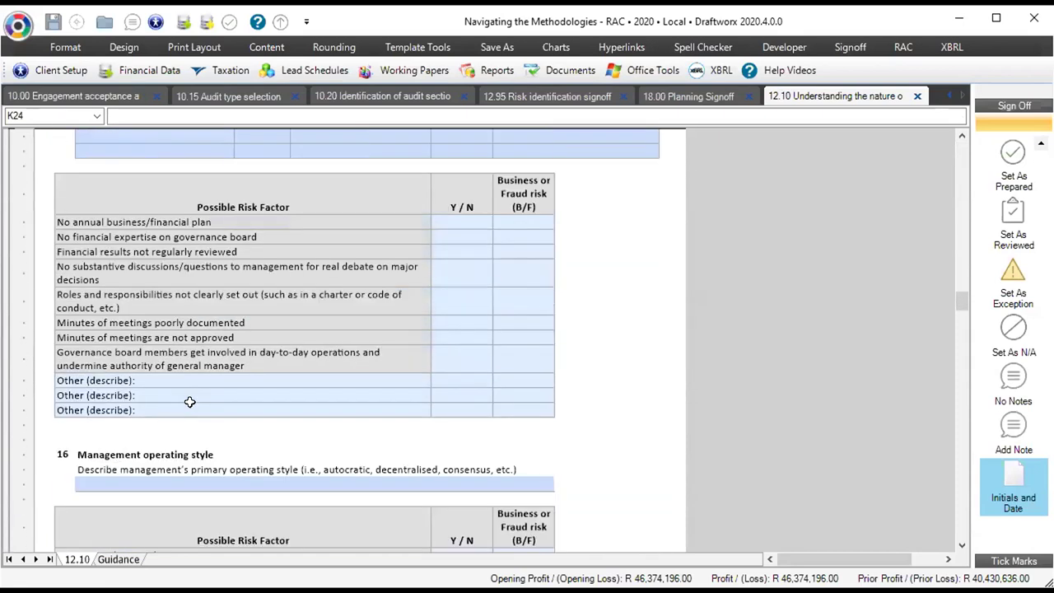
{"action": "scroll", "coordinate": [194, 411], "scroll_direction": "down", "scroll_amount": 20}
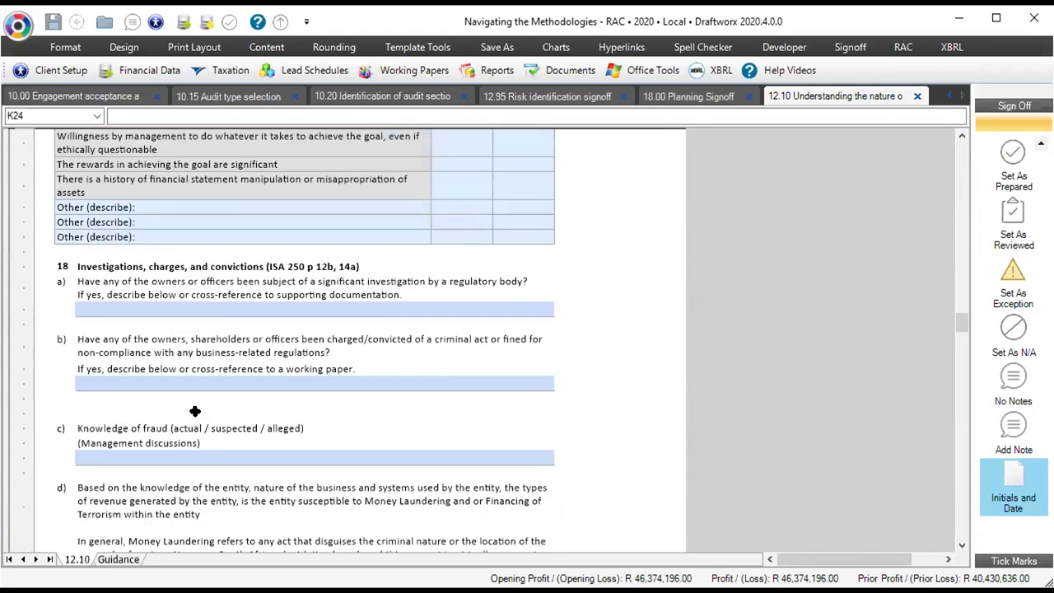
{"action": "scroll", "coordinate": [195, 413], "scroll_direction": "down", "scroll_amount": 20}
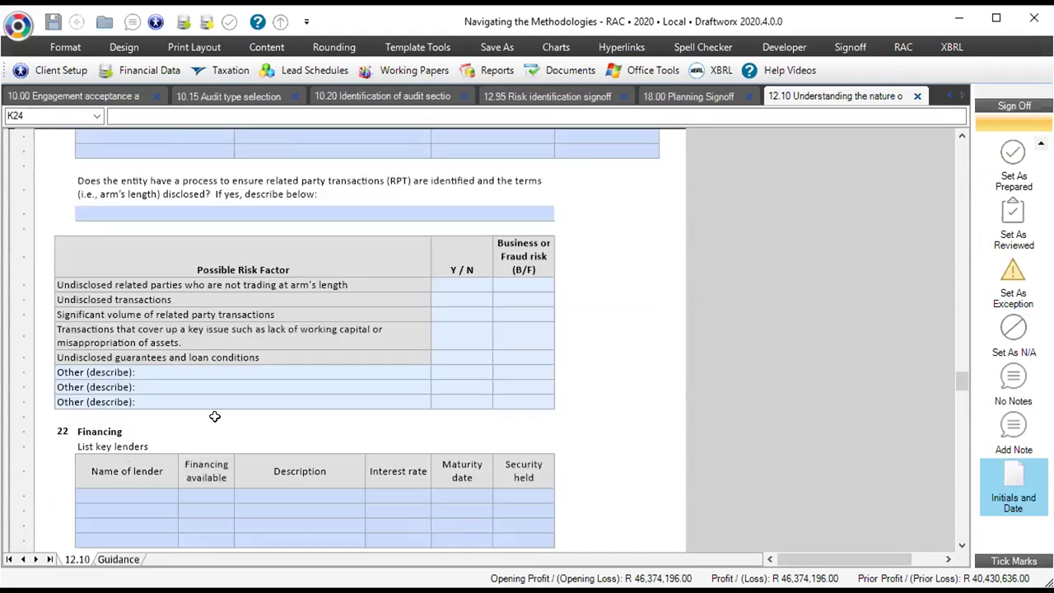
{"action": "scroll", "coordinate": [223, 429], "scroll_direction": "down", "scroll_amount": 20}
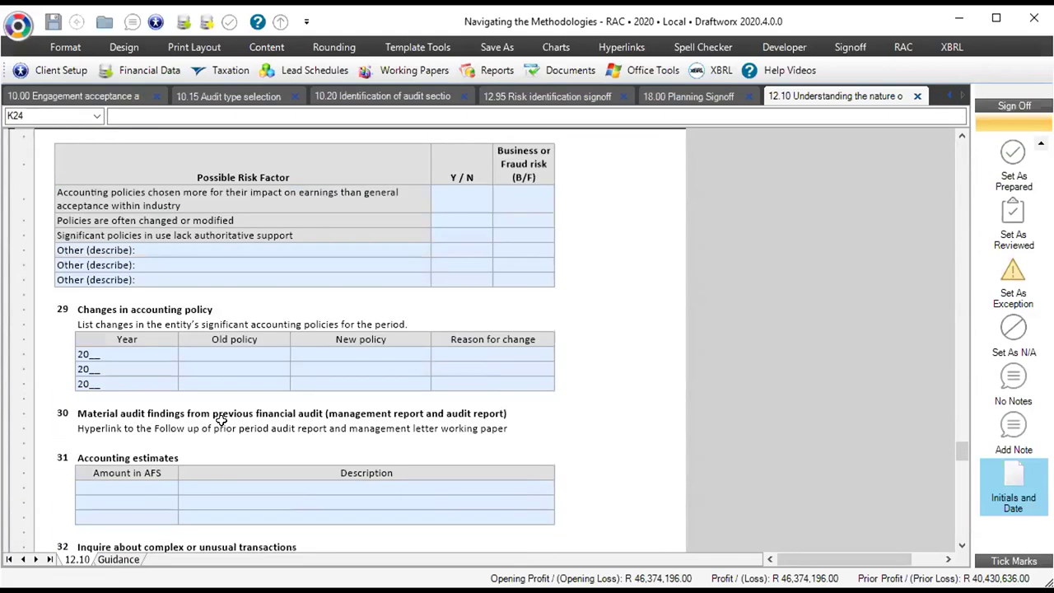
{"action": "scroll", "coordinate": [210, 424], "scroll_direction": "down", "scroll_amount": 20}
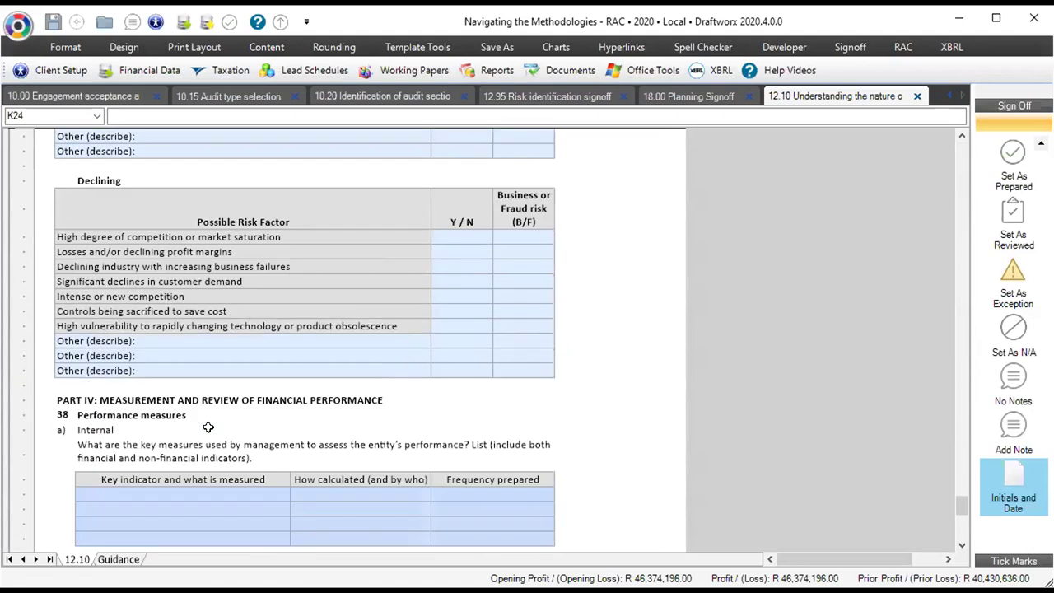
{"action": "scroll", "coordinate": [211, 434], "scroll_direction": "down", "scroll_amount": 3}
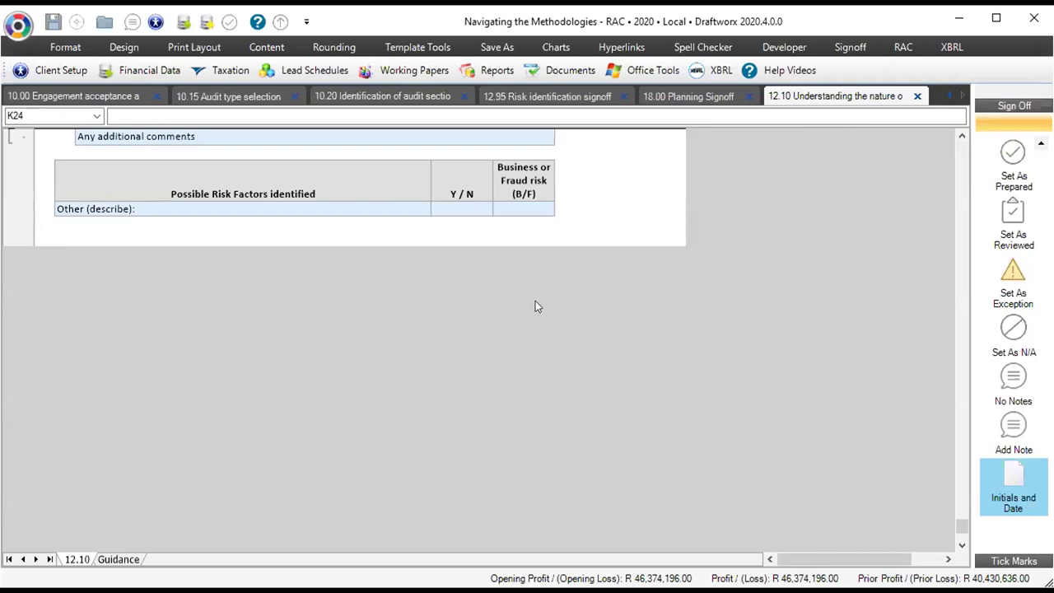
- Review the expanded 12.10 document backwards from the identified risk factors table up to the Economic indicators section
{"action": "left_click", "coordinate": [356, 239]}
{"action": "scroll", "coordinate": [374, 325], "scroll_direction": "up", "scroll_amount": 4}
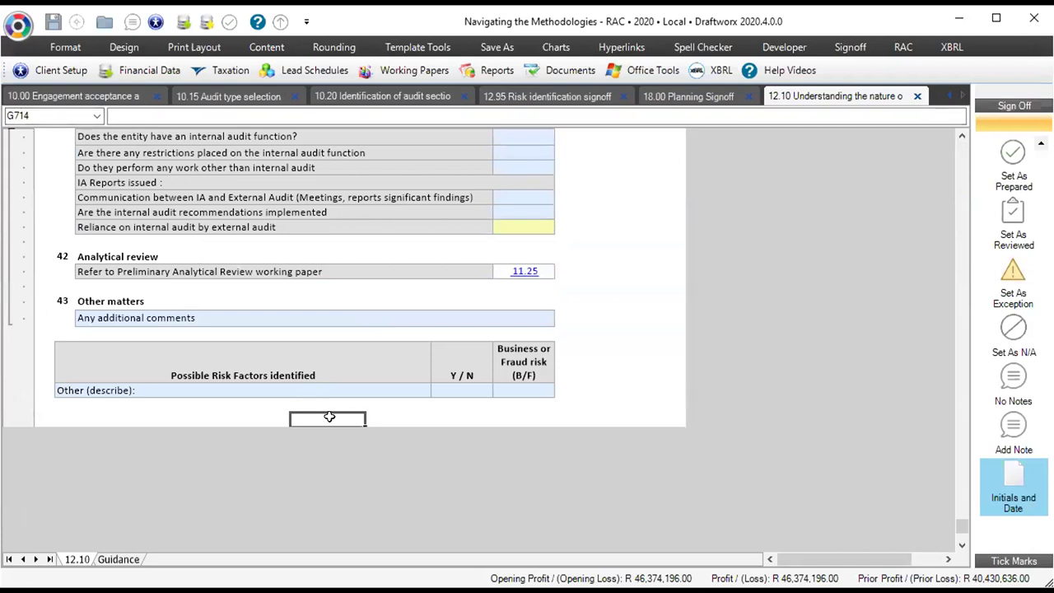
{"action": "scroll", "coordinate": [329, 417], "scroll_direction": "up", "scroll_amount": 20}
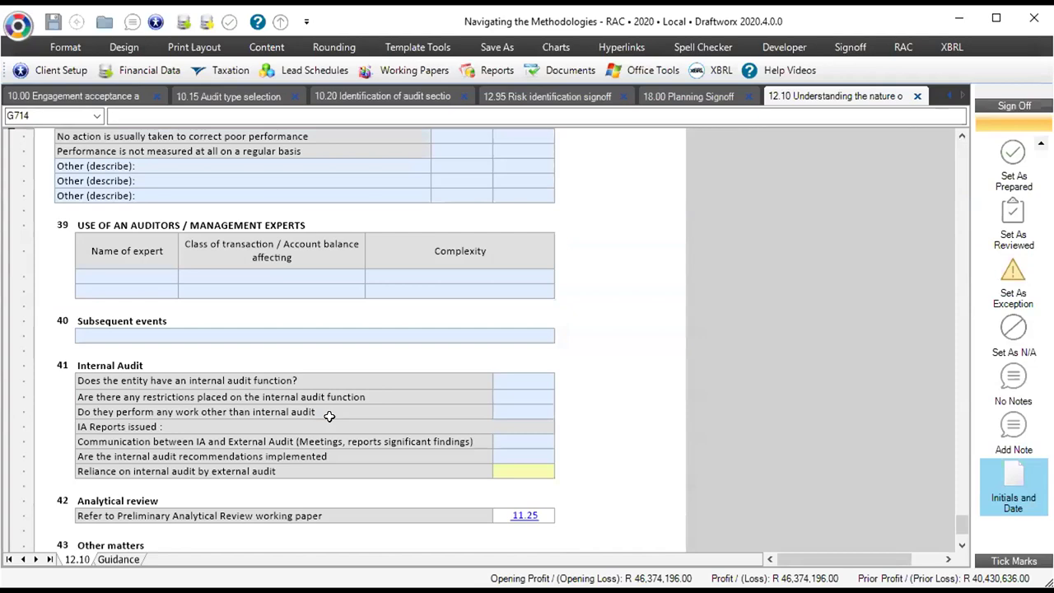
{"action": "scroll", "coordinate": [347, 421], "scroll_direction": "up", "scroll_amount": 20}
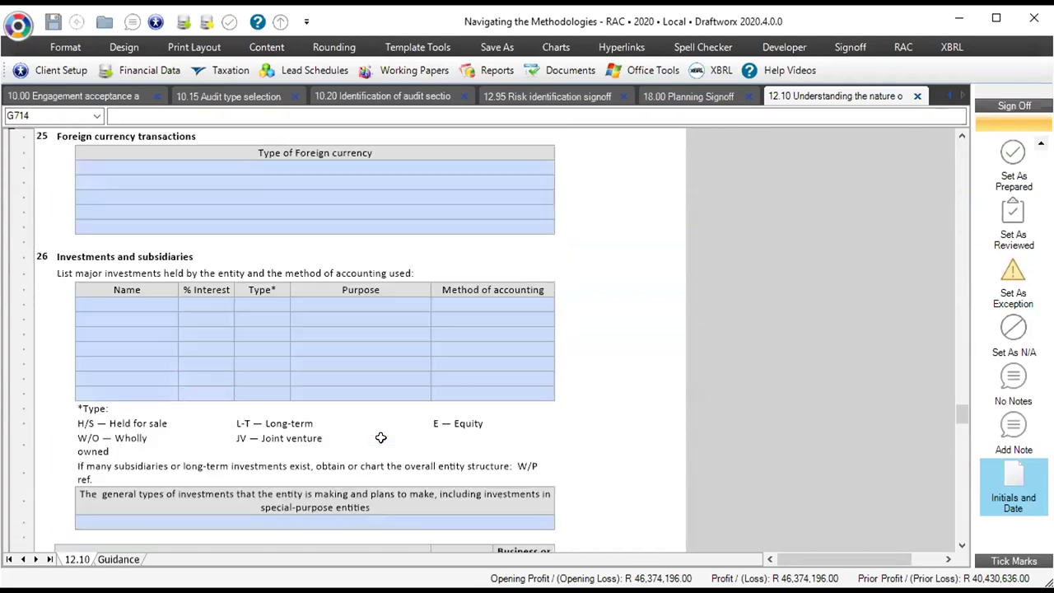
{"action": "scroll", "coordinate": [381, 438], "scroll_direction": "up", "scroll_amount": 20}
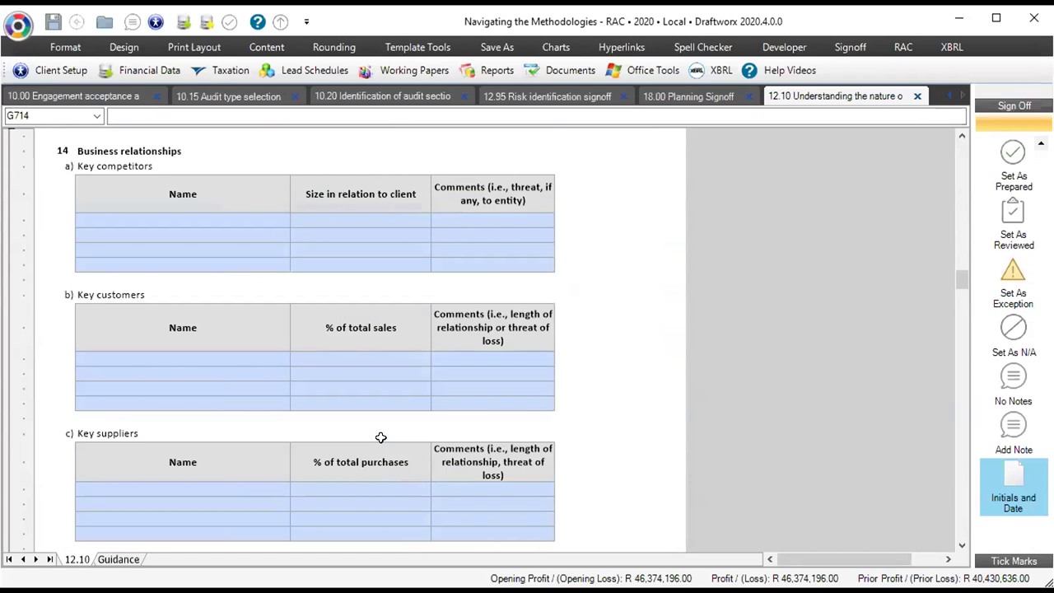
{"action": "scroll", "coordinate": [380, 438], "scroll_direction": "up", "scroll_amount": 20}
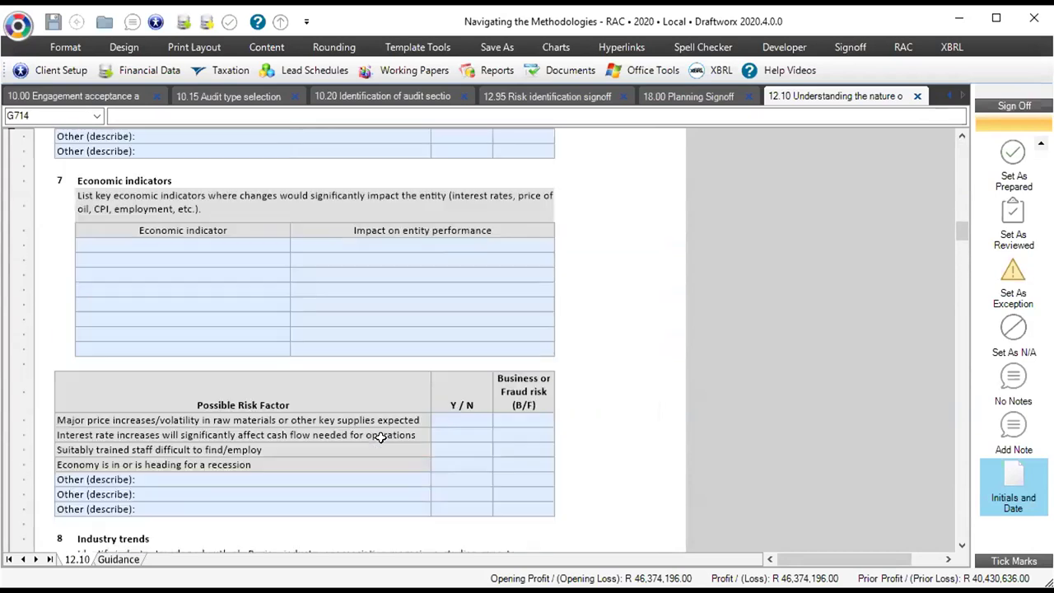
- Collapse the full-document guidance grouping in 12.10 Understanding the nature of the entity, highlight the summary input cells, and close the document
{"action": "scroll", "coordinate": [381, 437], "scroll_direction": "up", "scroll_amount": 20}
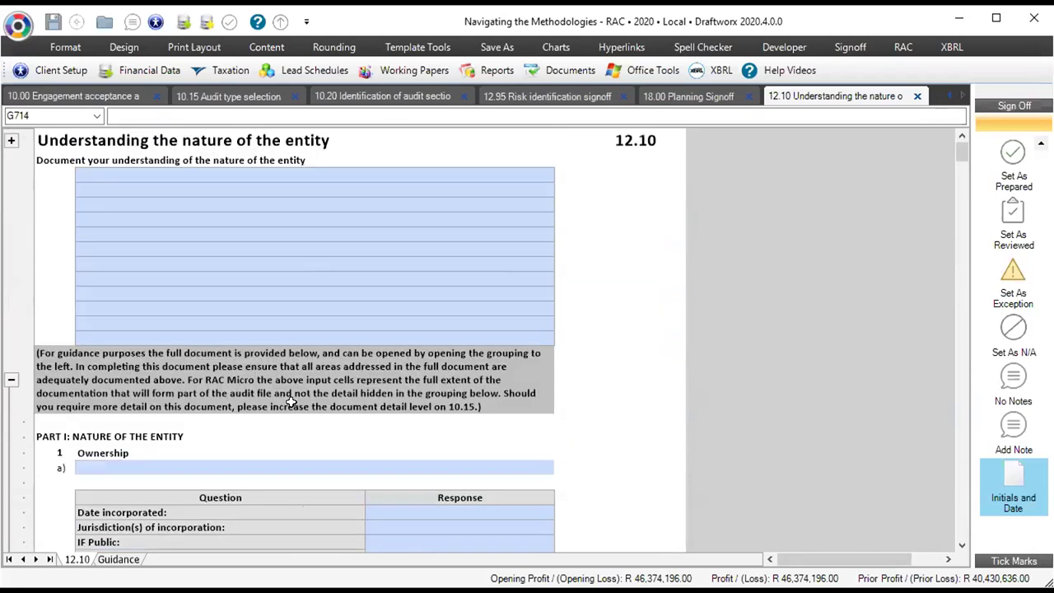
{"action": "left_click", "coordinate": [12, 379]}
{"action": "left_click_drag", "start_coordinate": [189, 177], "coordinate": [200, 320]}
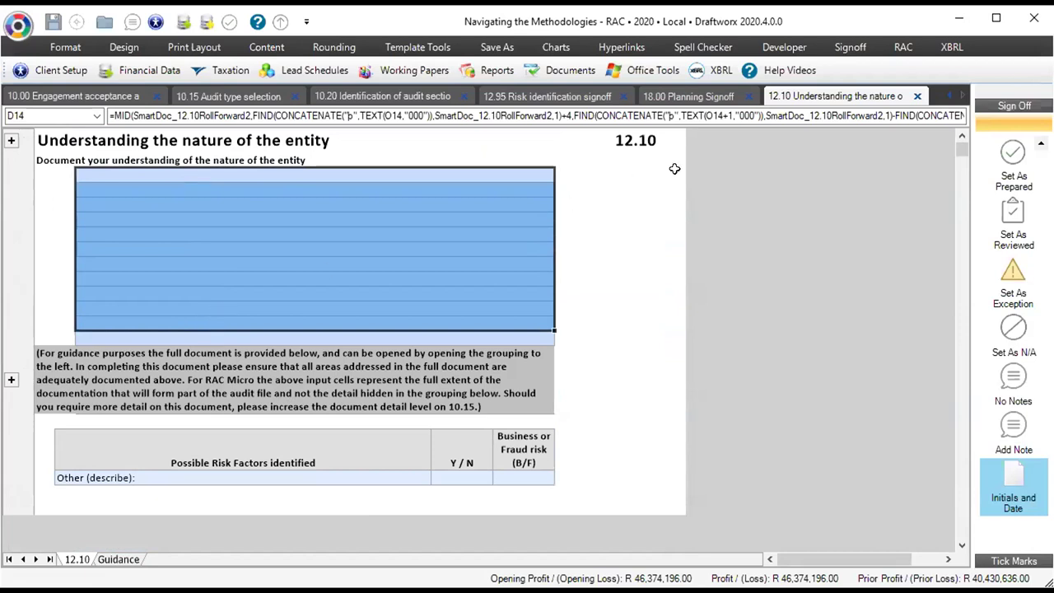
{"action": "left_click", "coordinate": [921, 96]}
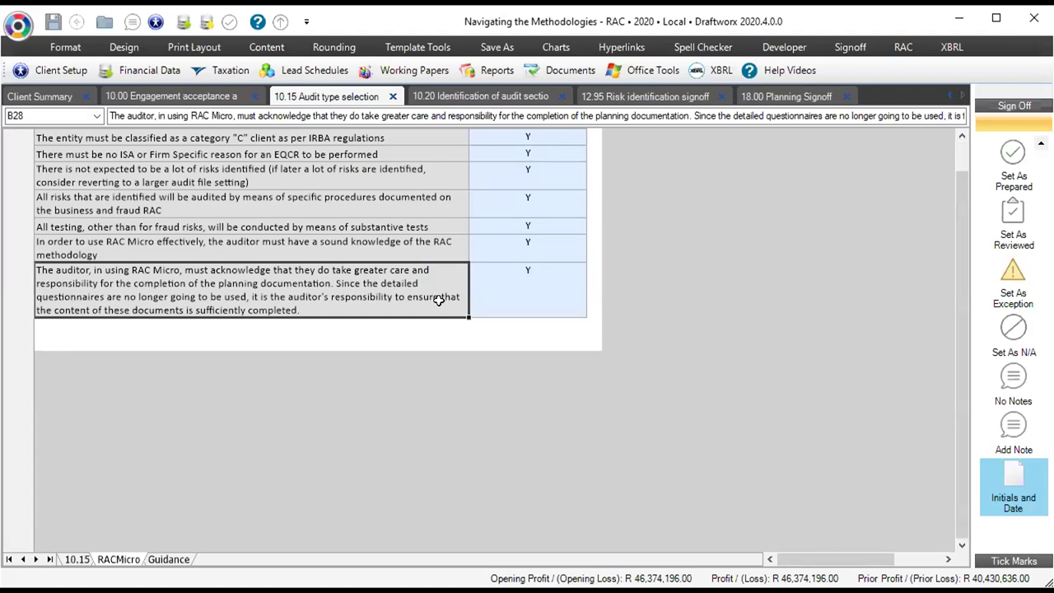
- On the main 10.15 sheet of Audit type selection, set the desired detail level for the planning documents to Moderate
{"action": "left_click", "coordinate": [75, 559]}
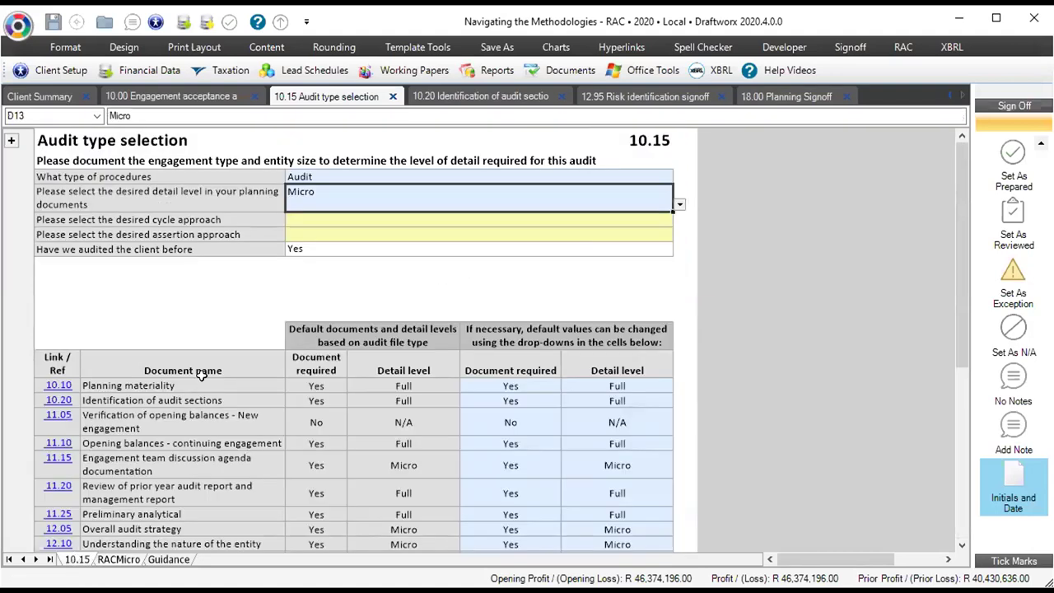
{"action": "left_click", "coordinate": [680, 204]}
{"action": "left_click", "coordinate": [319, 249]}
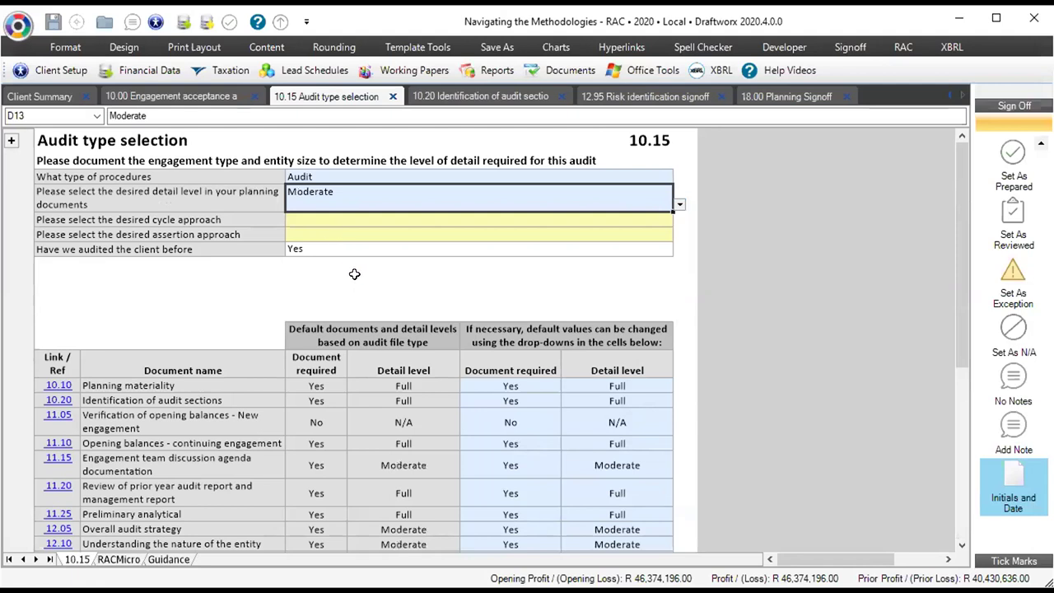
- Set the desired cycle approach to Full (Full business cycles)
{"action": "left_click", "coordinate": [224, 222]}
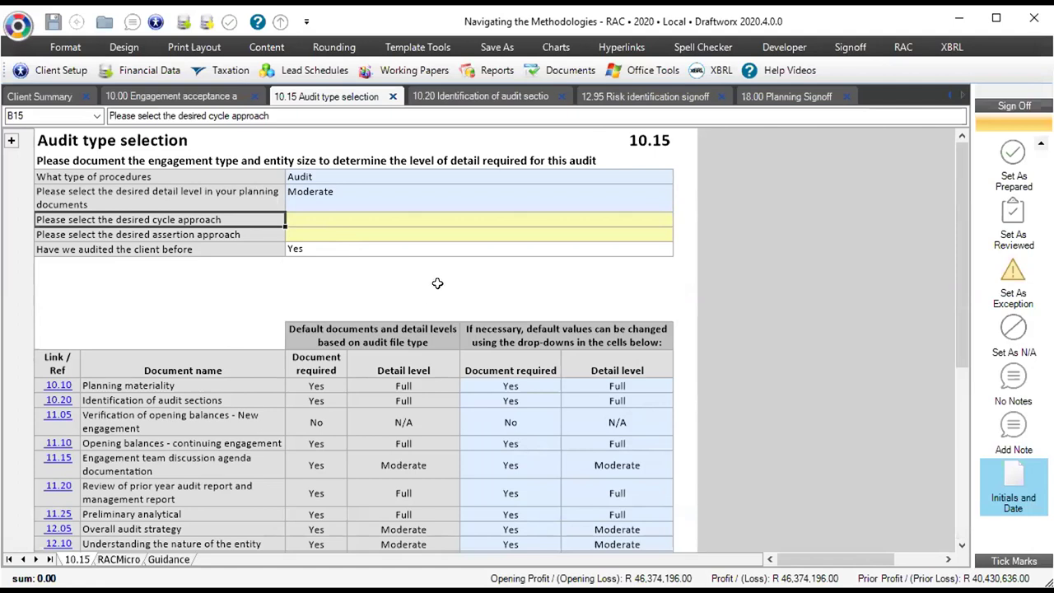
{"action": "left_click", "coordinate": [558, 219]}
{"action": "left_click", "coordinate": [680, 222]}
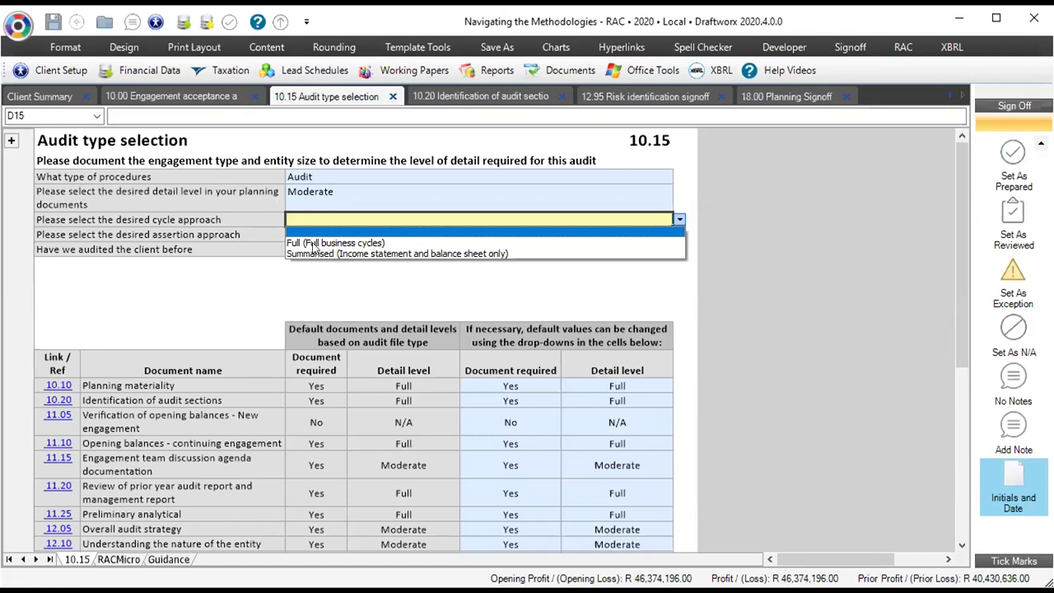
{"action": "left_click", "coordinate": [311, 243]}
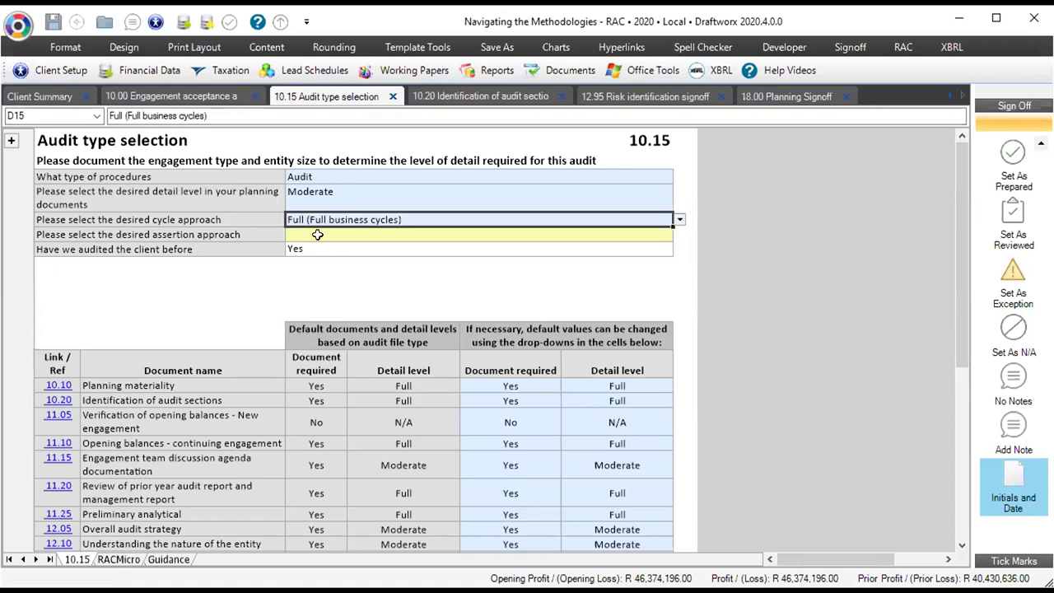
- Set the desired assertion approach to Summarised
{"action": "left_click", "coordinate": [323, 205]}
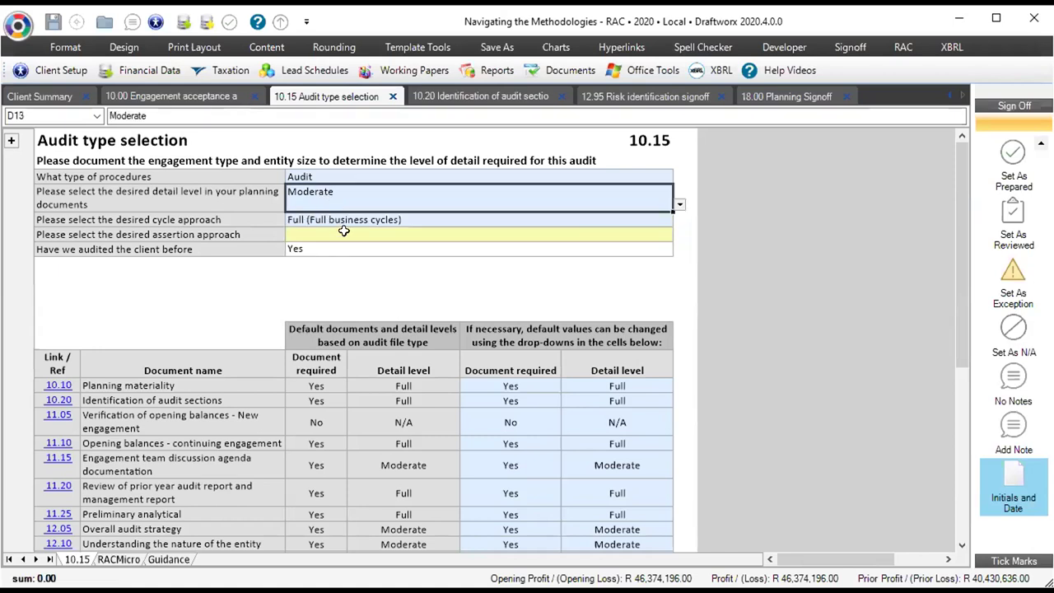
{"action": "left_click_drag", "start_coordinate": [257, 206], "coordinate": [335, 199]}
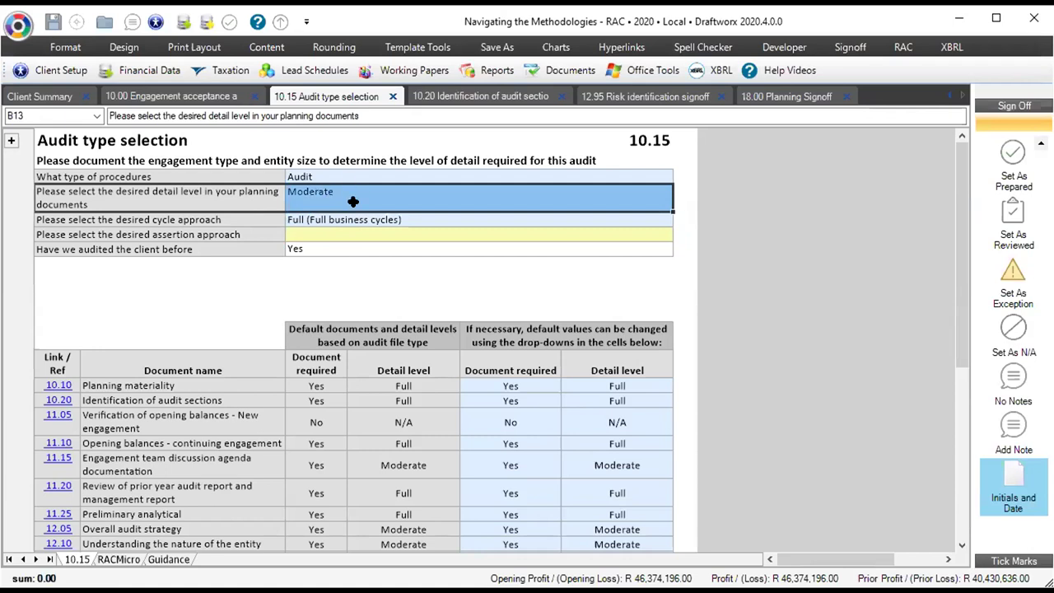
{"action": "left_click", "coordinate": [355, 219]}
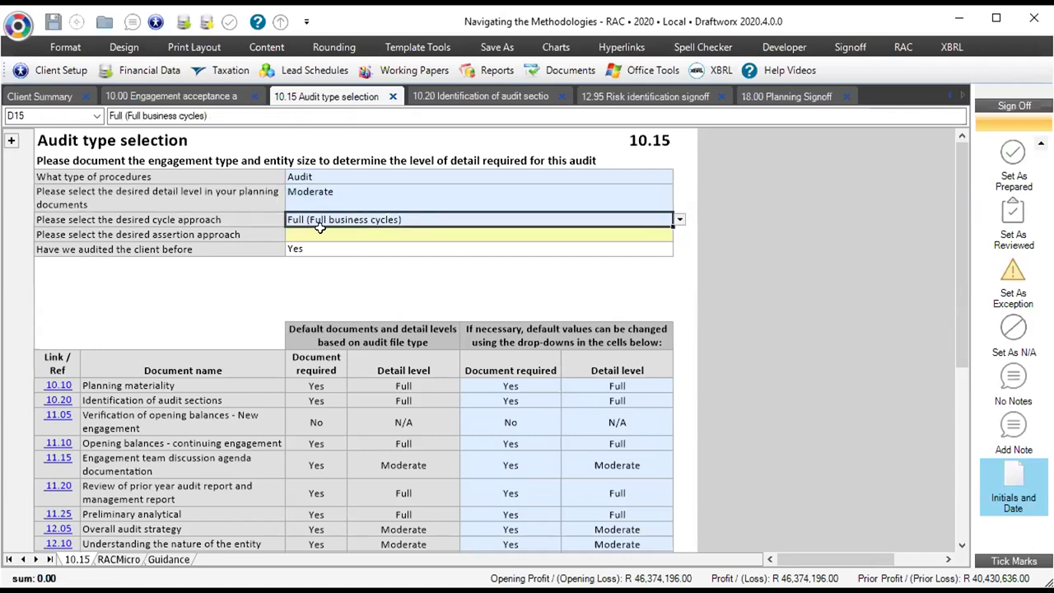
{"action": "left_click", "coordinate": [340, 238]}
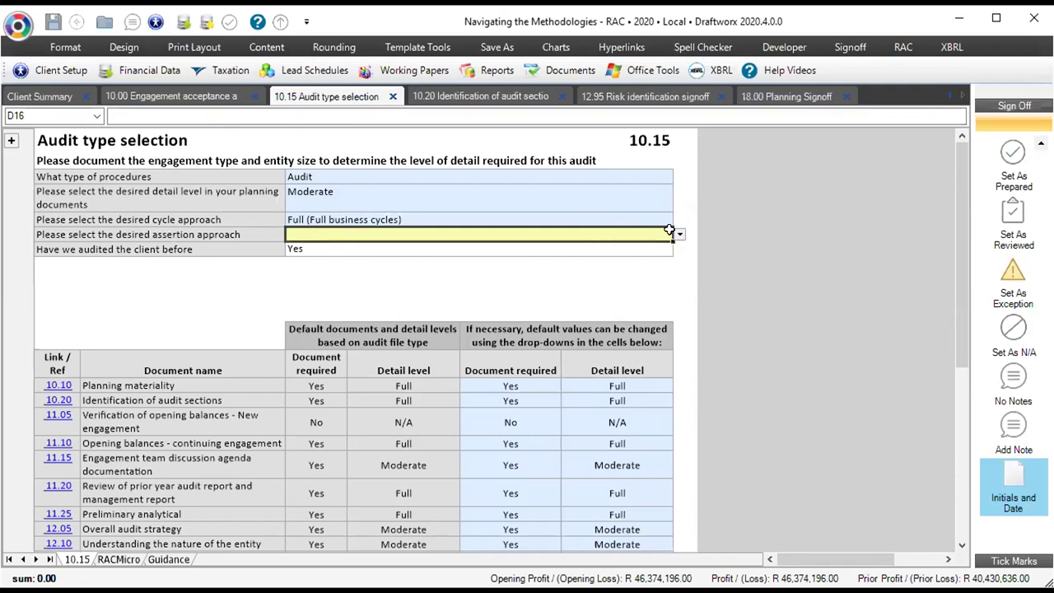
{"action": "left_click", "coordinate": [679, 235]}
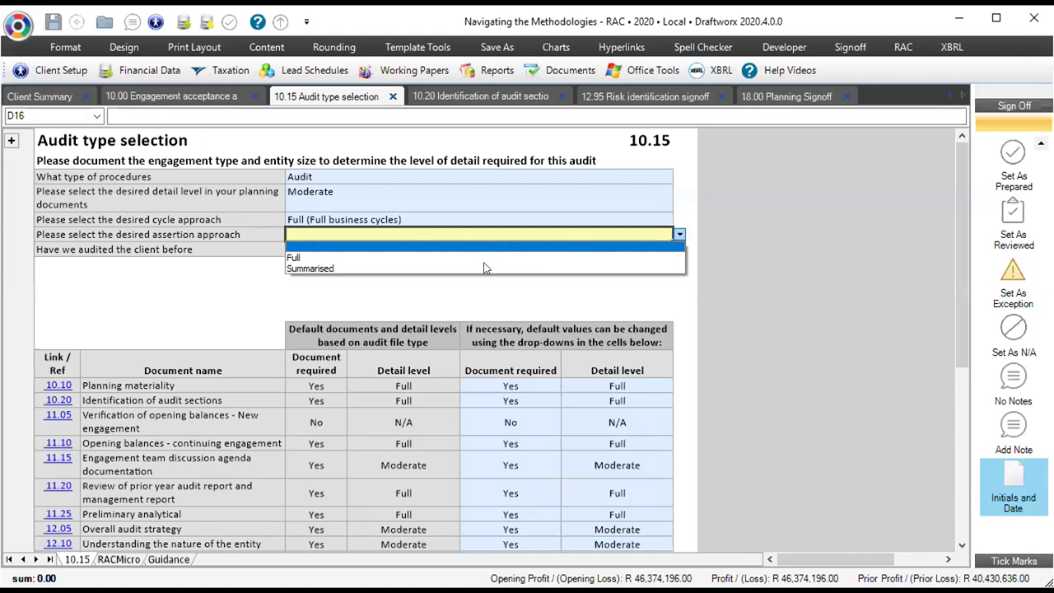
{"action": "left_click", "coordinate": [309, 268]}
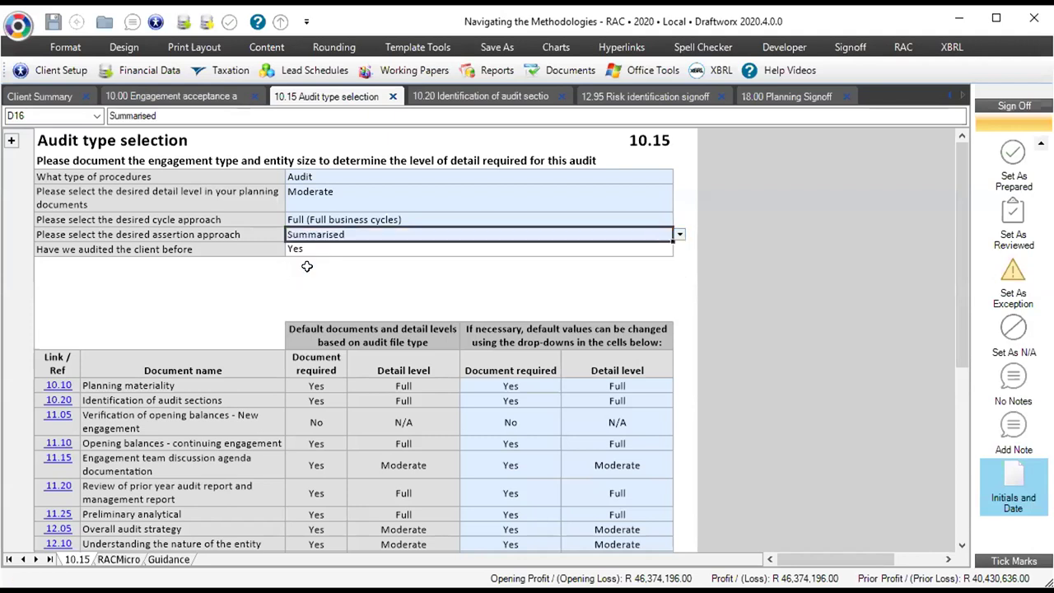
{"action": "left_click", "coordinate": [680, 234]}
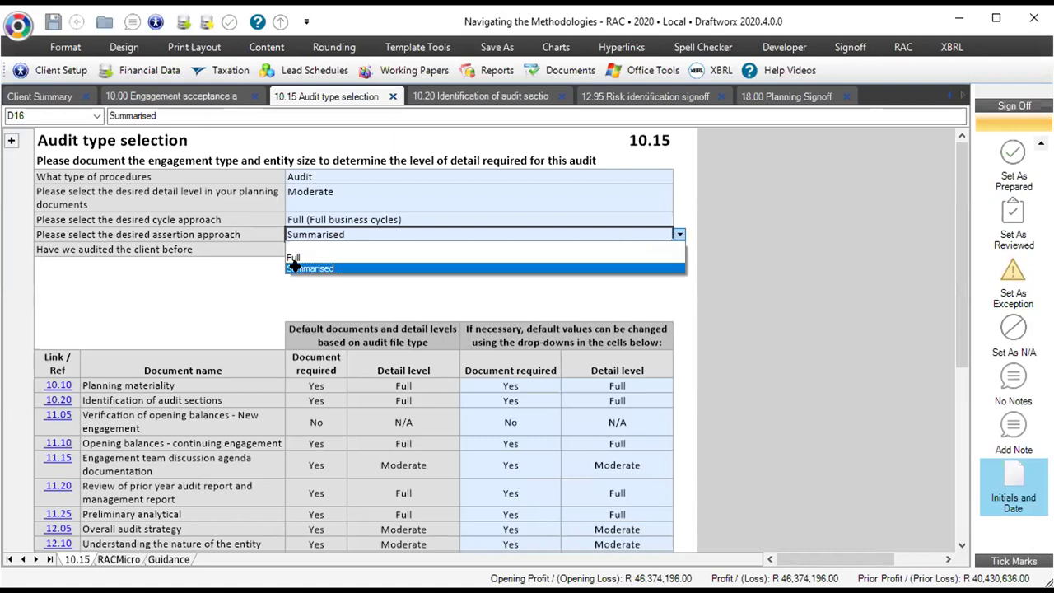
{"action": "left_click", "coordinate": [350, 219]}
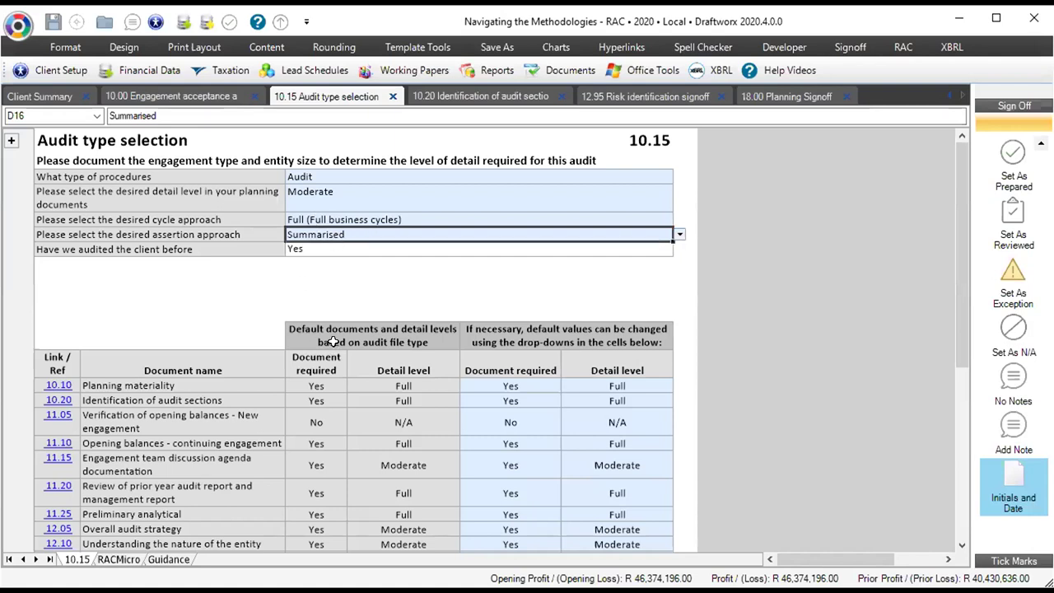
- Examine the detail levels in the planning document table and the override options for documents 11.15 and 12.10
{"action": "scroll", "coordinate": [321, 342], "scroll_direction": "down", "scroll_amount": 4}
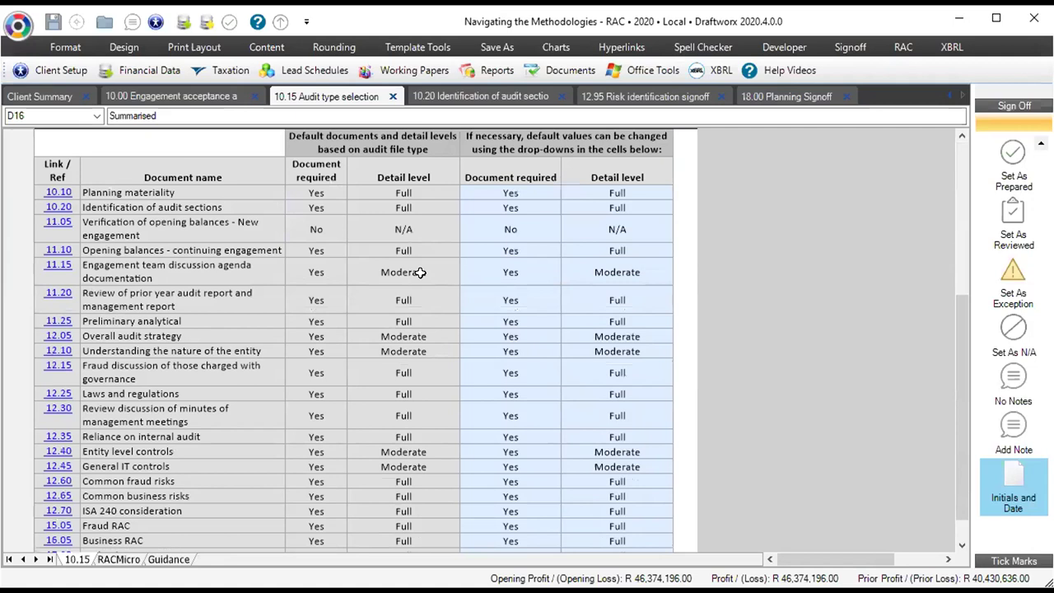
{"action": "left_click", "coordinate": [426, 272]}
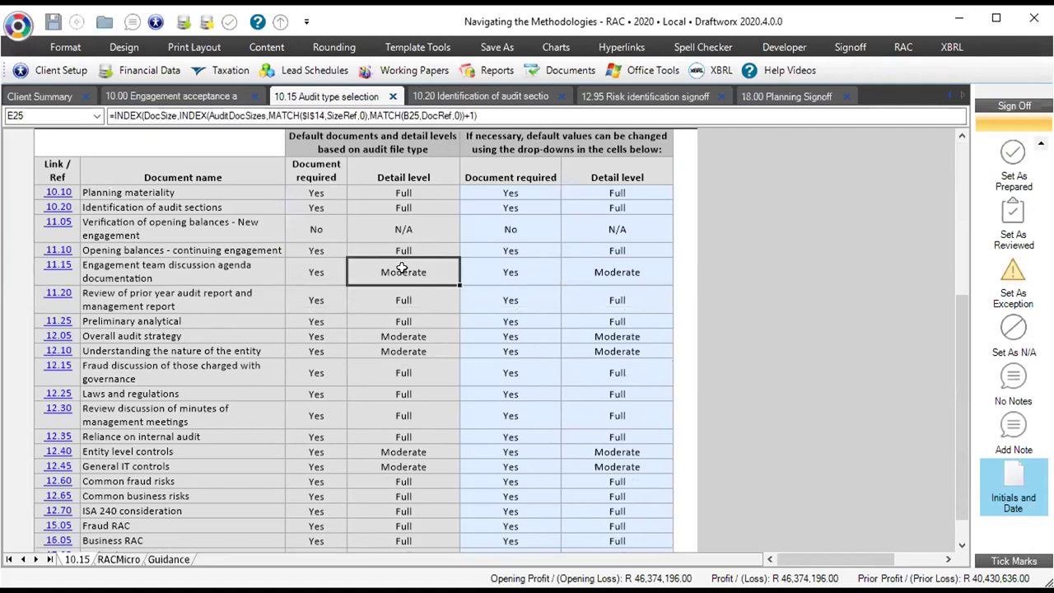
{"action": "left_click_drag", "start_coordinate": [403, 278], "coordinate": [206, 282]}
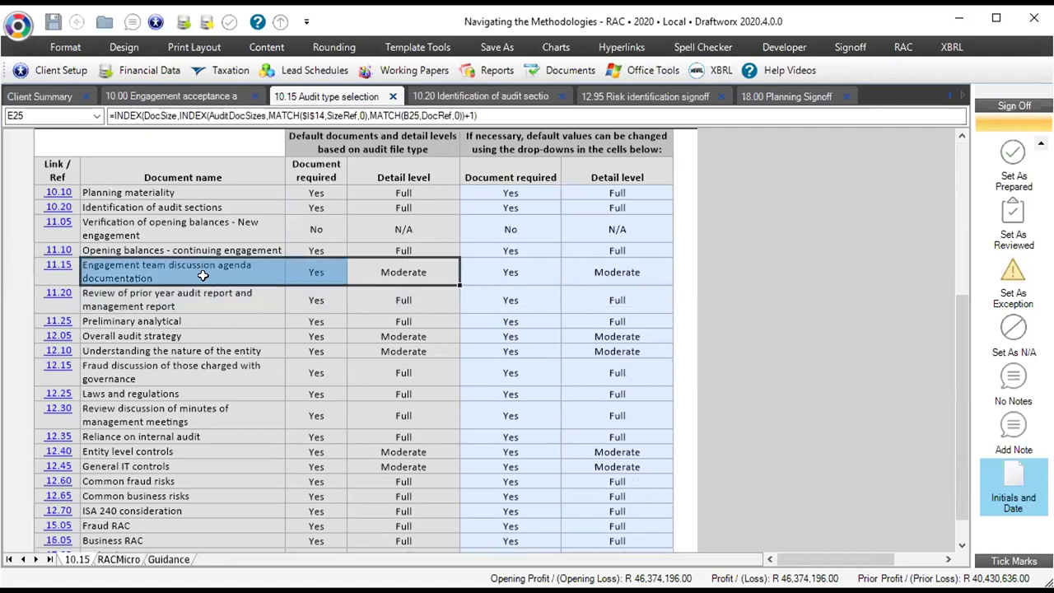
{"action": "left_click", "coordinate": [358, 267]}
{"action": "left_click", "coordinate": [659, 272]}
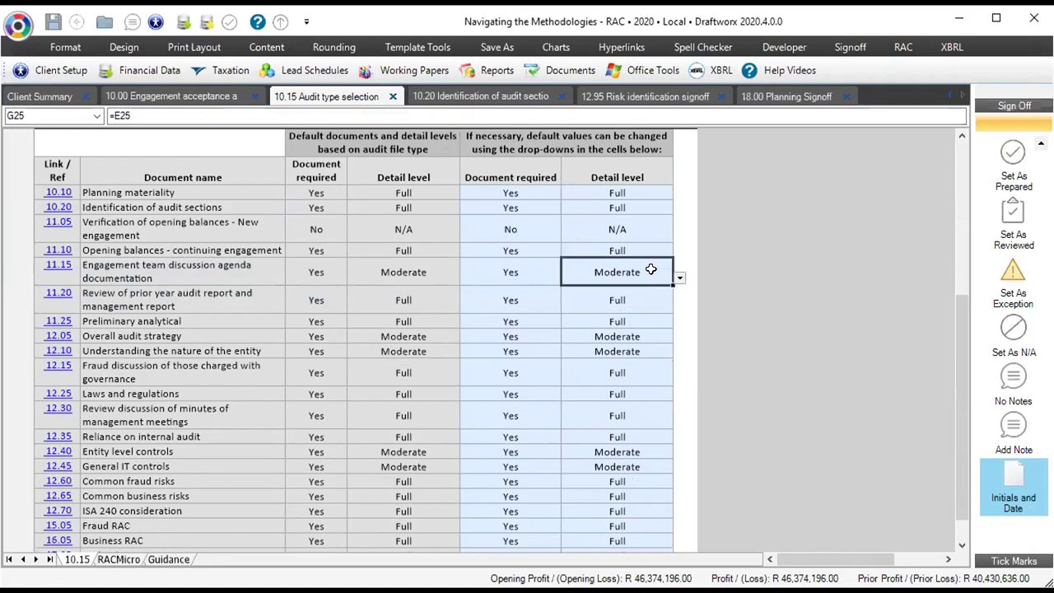
{"action": "left_click", "coordinate": [679, 280]}
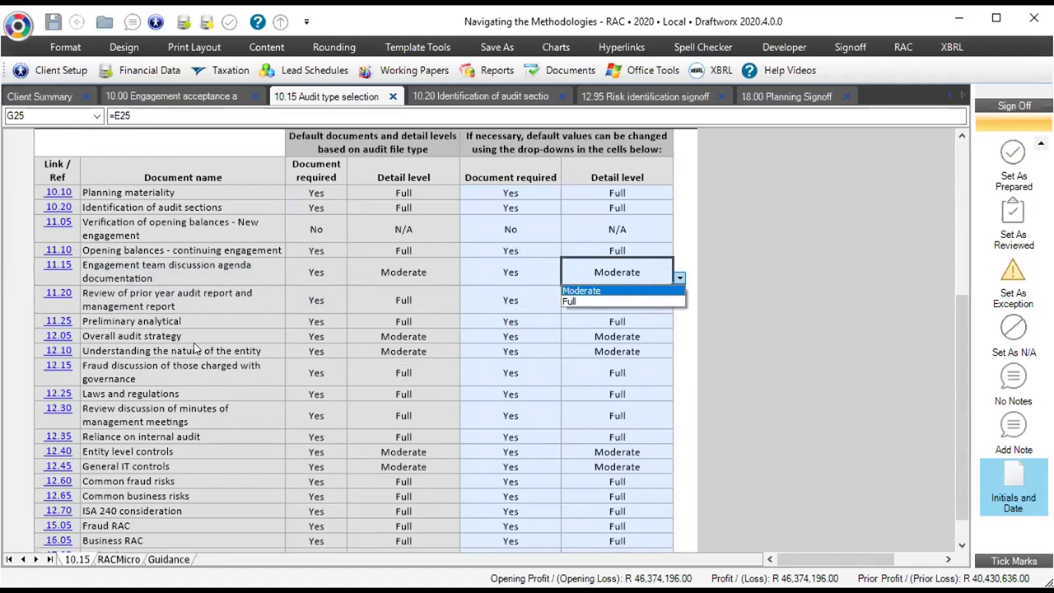
{"action": "left_click", "coordinate": [176, 342]}
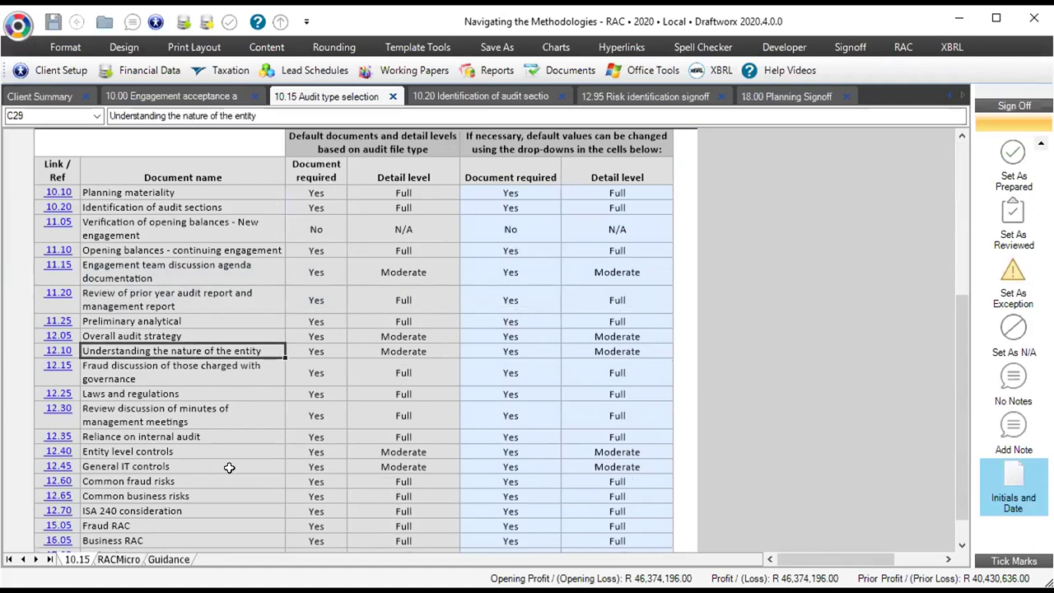
{"action": "left_click", "coordinate": [663, 354]}
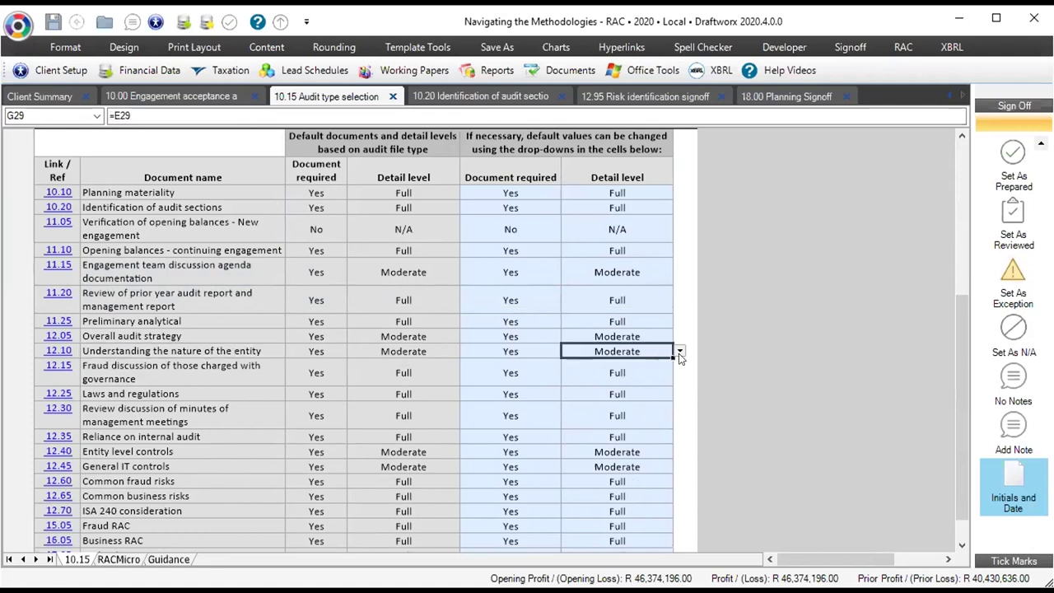
{"action": "left_click", "coordinate": [680, 353]}
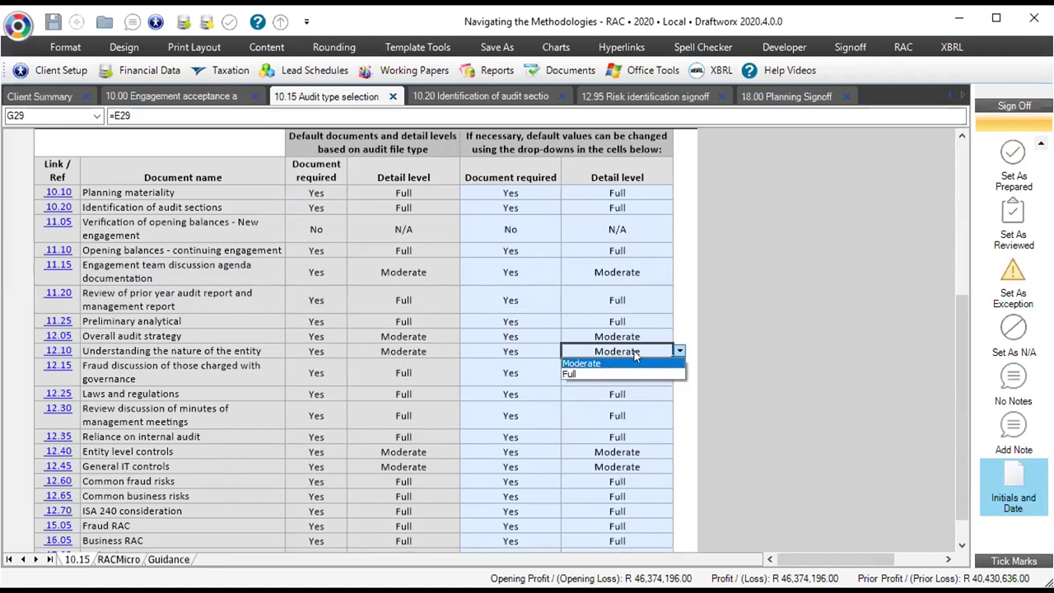
{"action": "left_click", "coordinate": [436, 352]}
{"action": "left_click", "coordinate": [618, 351]}
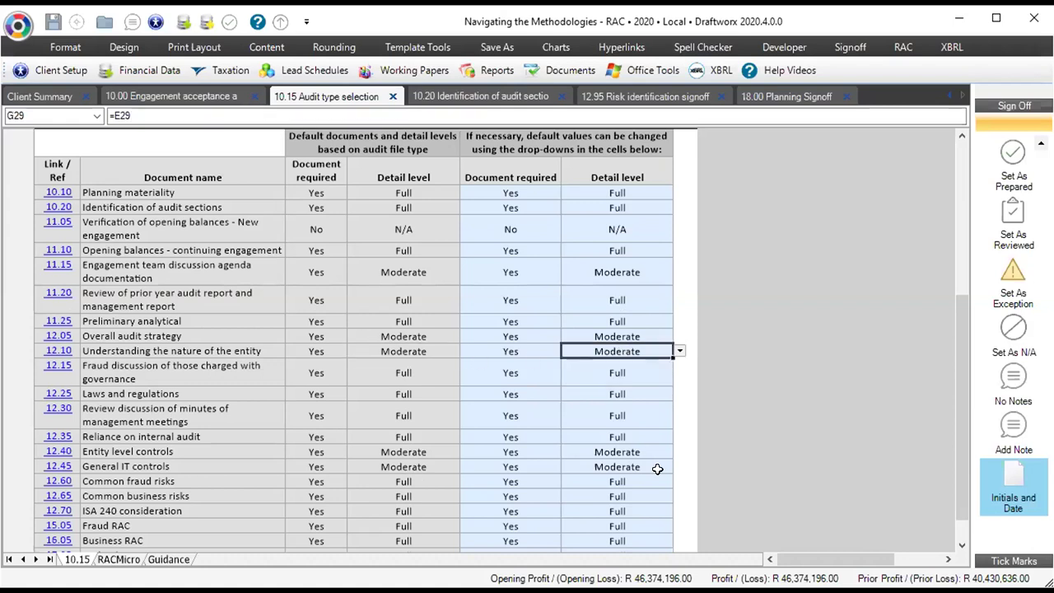
{"action": "scroll", "coordinate": [658, 469], "scroll_direction": "up", "scroll_amount": 5}
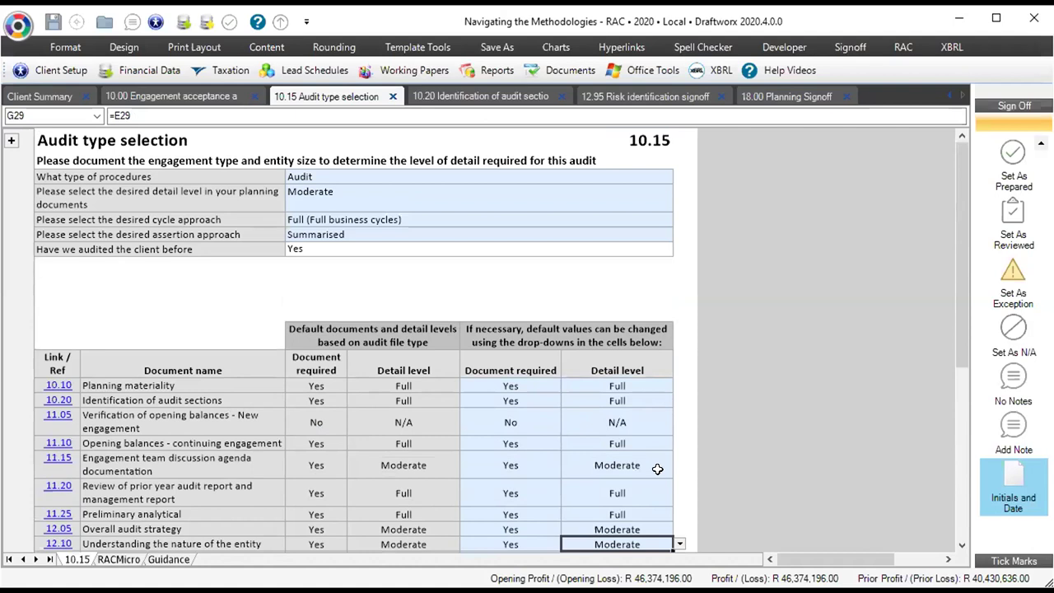
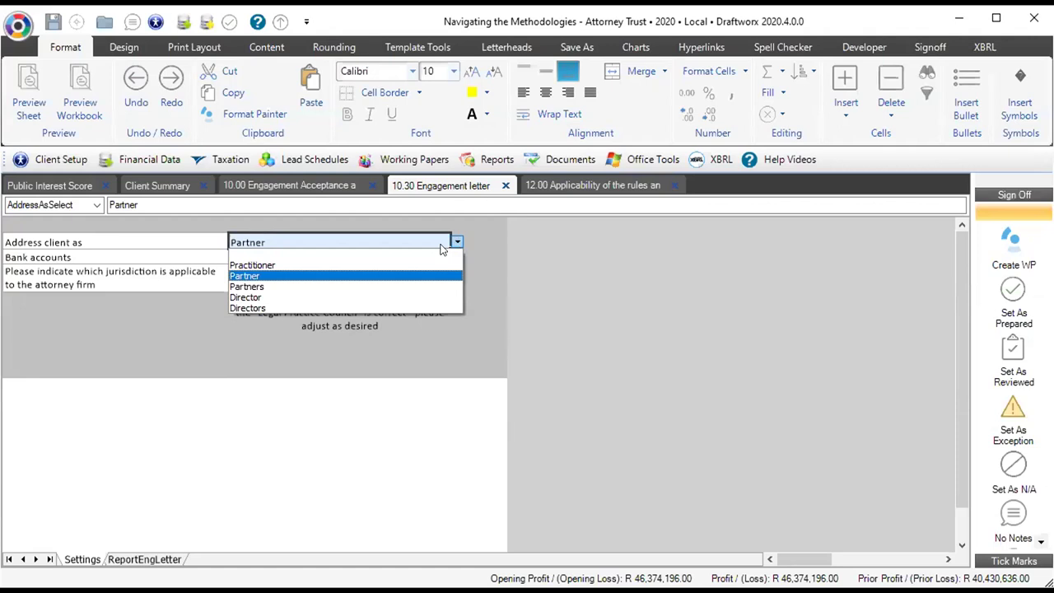
- In the Attorney Trust engagement letter settings, address the client as Partner and set the bank accounts to Many
{"action": "left_click", "coordinate": [296, 275]}
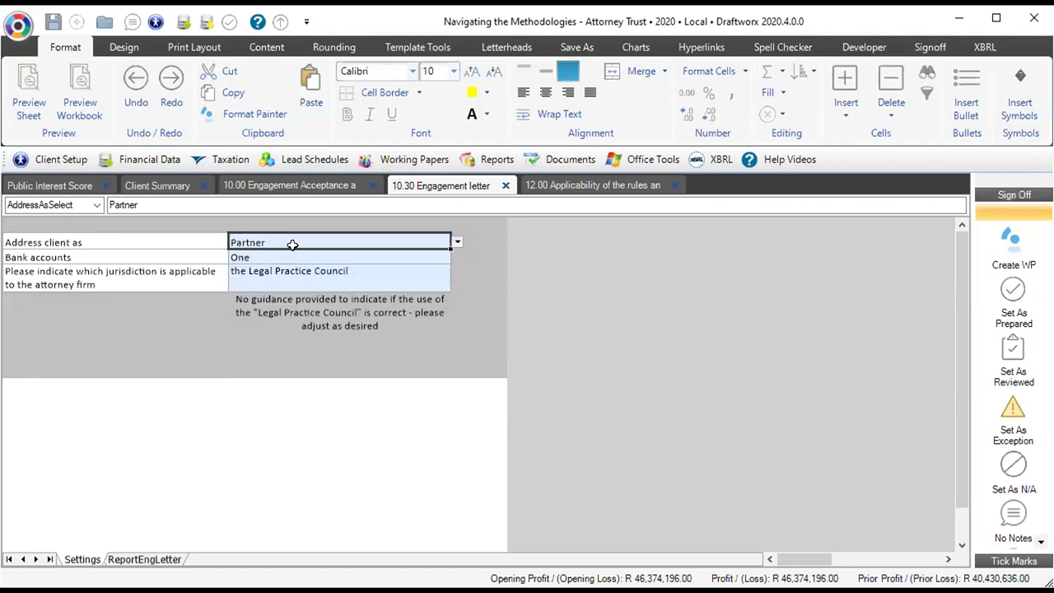
{"action": "left_click", "coordinate": [453, 257]}
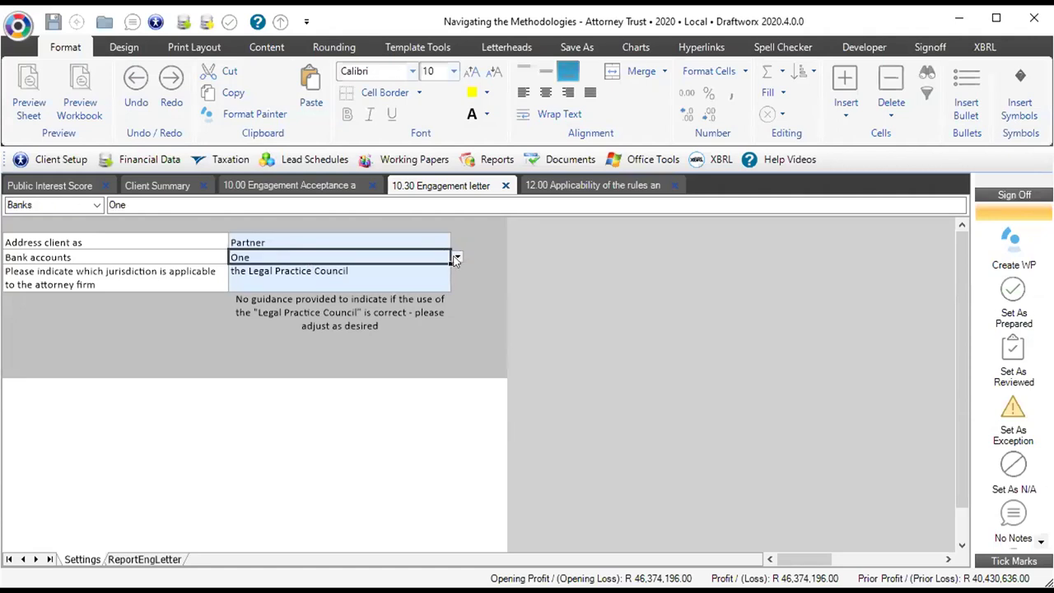
{"action": "left_click", "coordinate": [456, 258]}
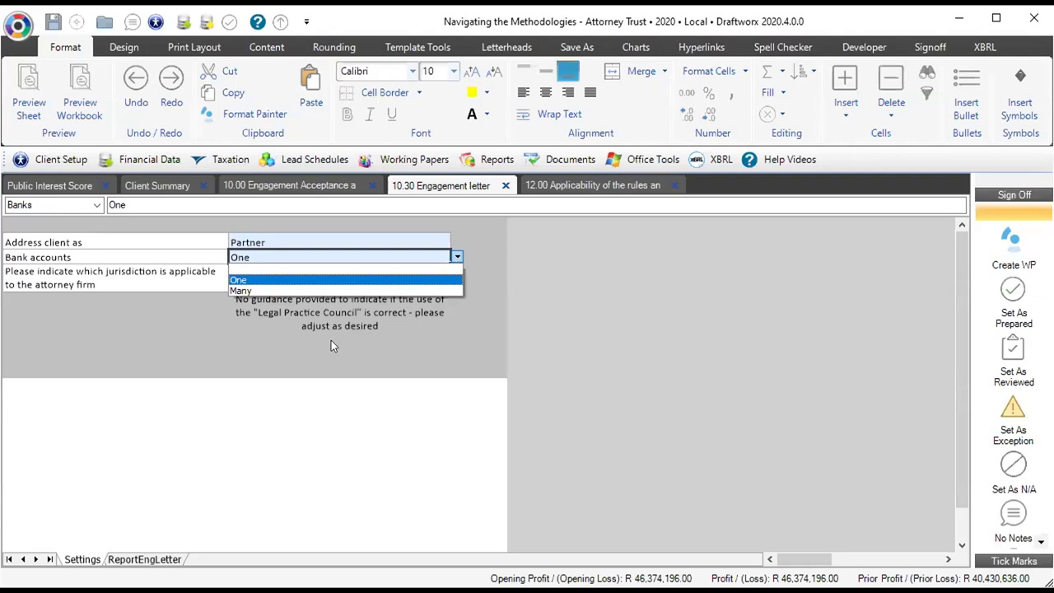
{"action": "left_click", "coordinate": [244, 292]}
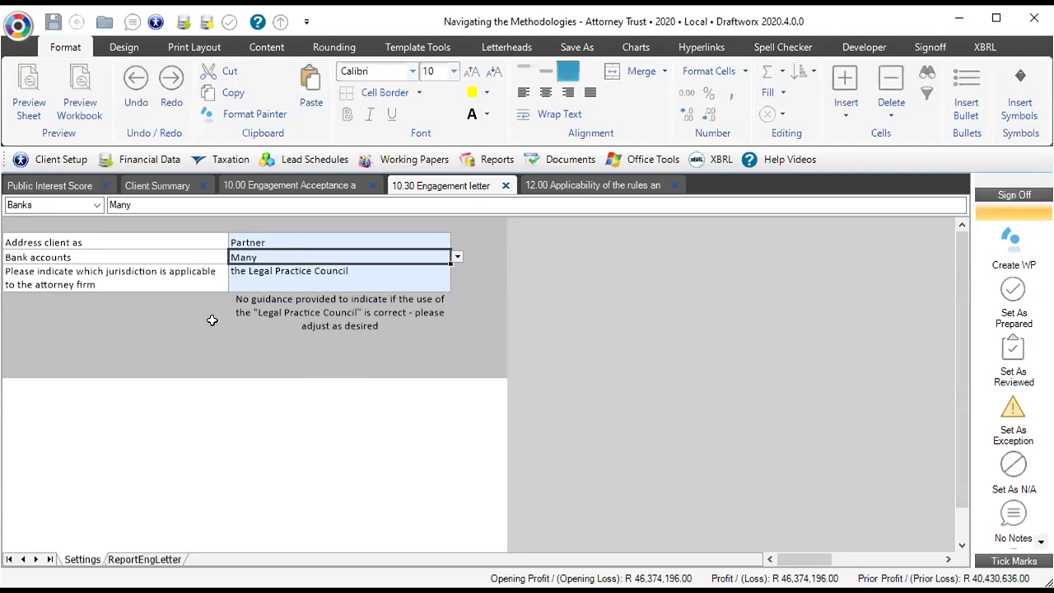
- Review the attorney firm's jurisdiction setting and its guidance note, and open the ReportEngLetter sheet
{"action": "left_click", "coordinate": [146, 288]}
{"action": "left_click", "coordinate": [340, 273]}
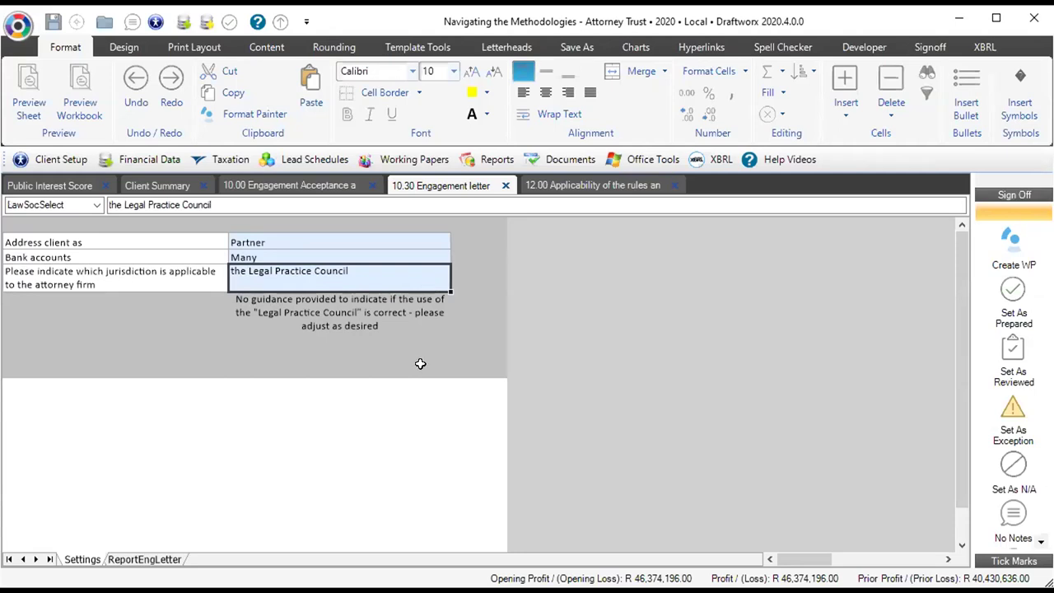
{"action": "left_click", "coordinate": [368, 326]}
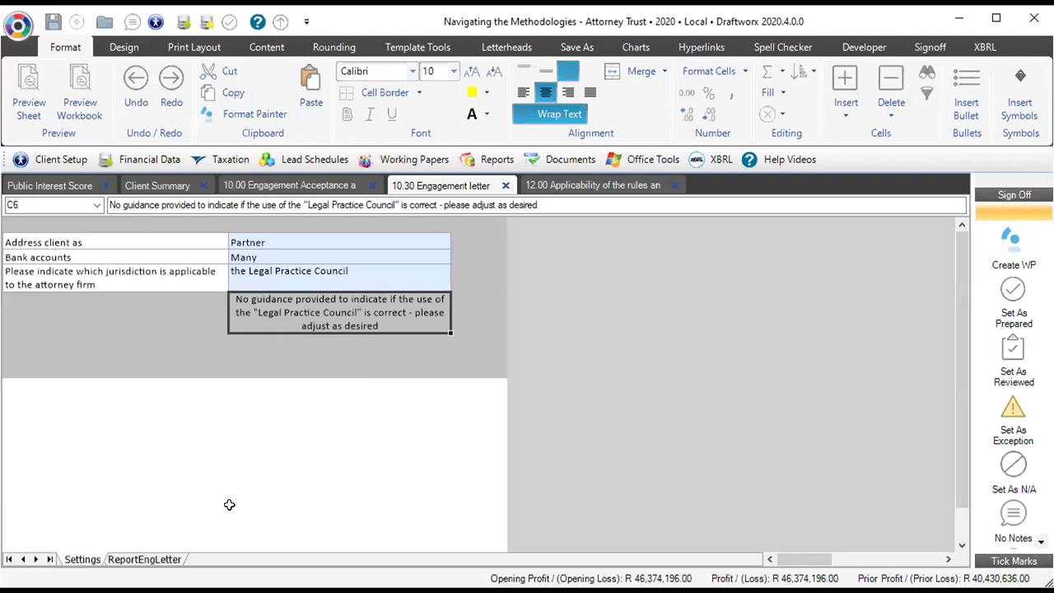
{"action": "left_click", "coordinate": [261, 275]}
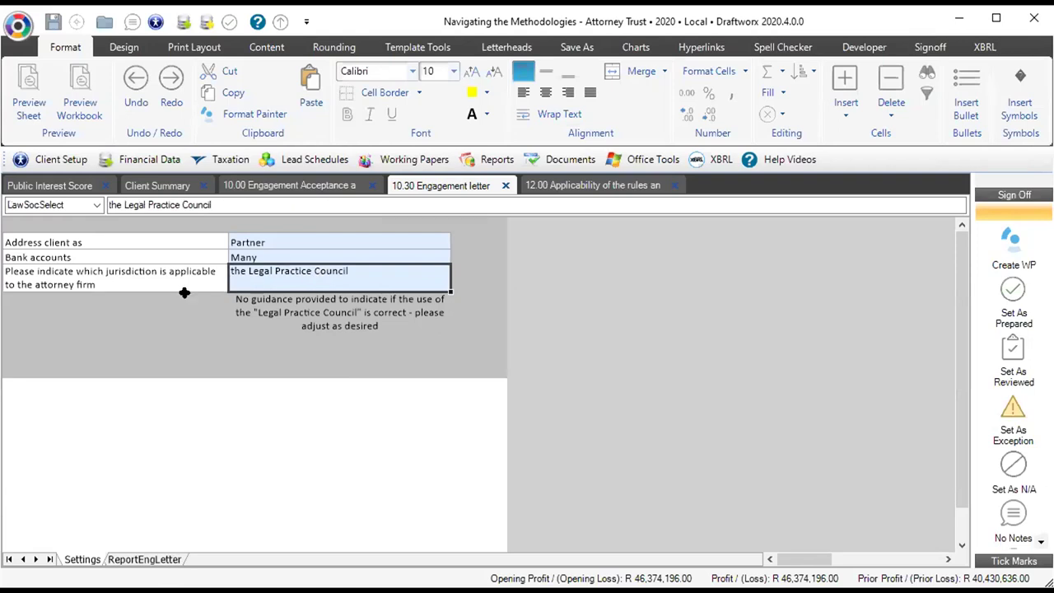
{"action": "left_click", "coordinate": [143, 559]}
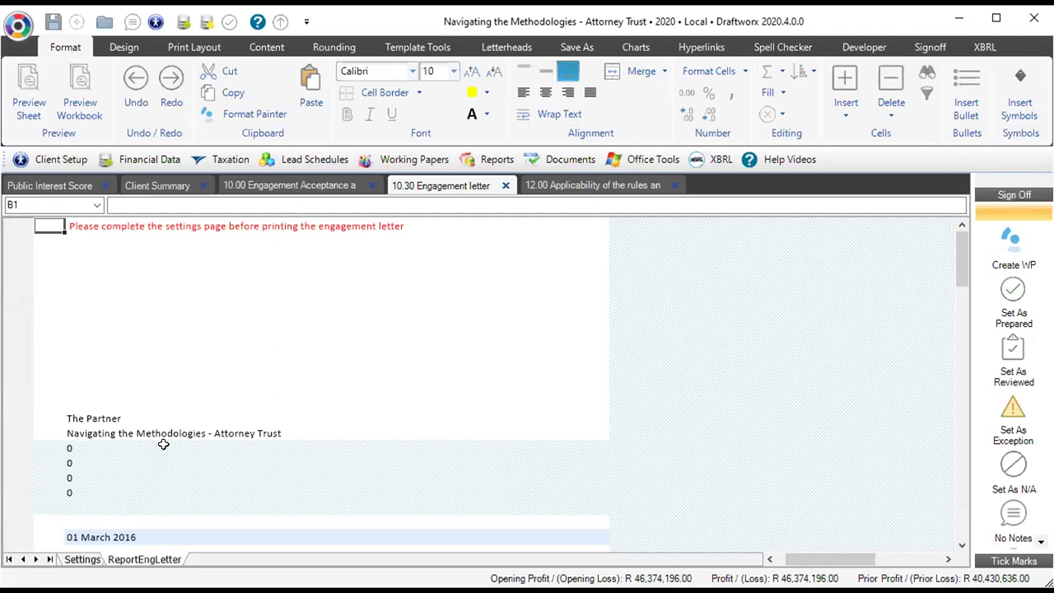
- Examine the address lines and reasonable assurance paragraph in the Attorney Trust engagement letter, and switch to the PowerPoint slide on key decision documents
{"action": "scroll", "coordinate": [163, 444], "scroll_direction": "down", "scroll_amount": 1}
{"action": "scroll", "coordinate": [164, 442], "scroll_direction": "down", "scroll_amount": 1}
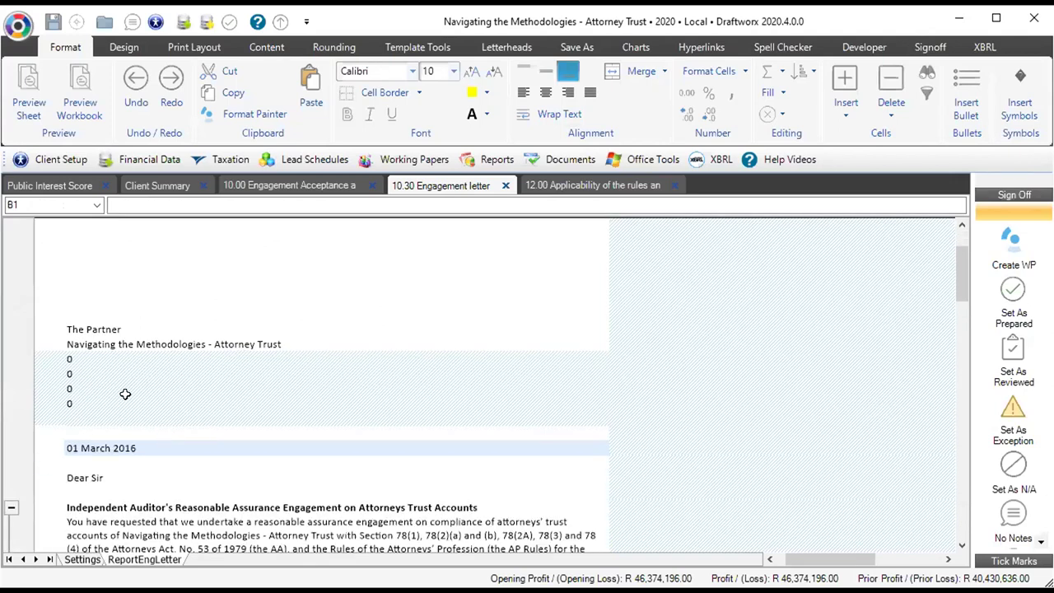
{"action": "left_click_drag", "start_coordinate": [82, 359], "coordinate": [266, 393]}
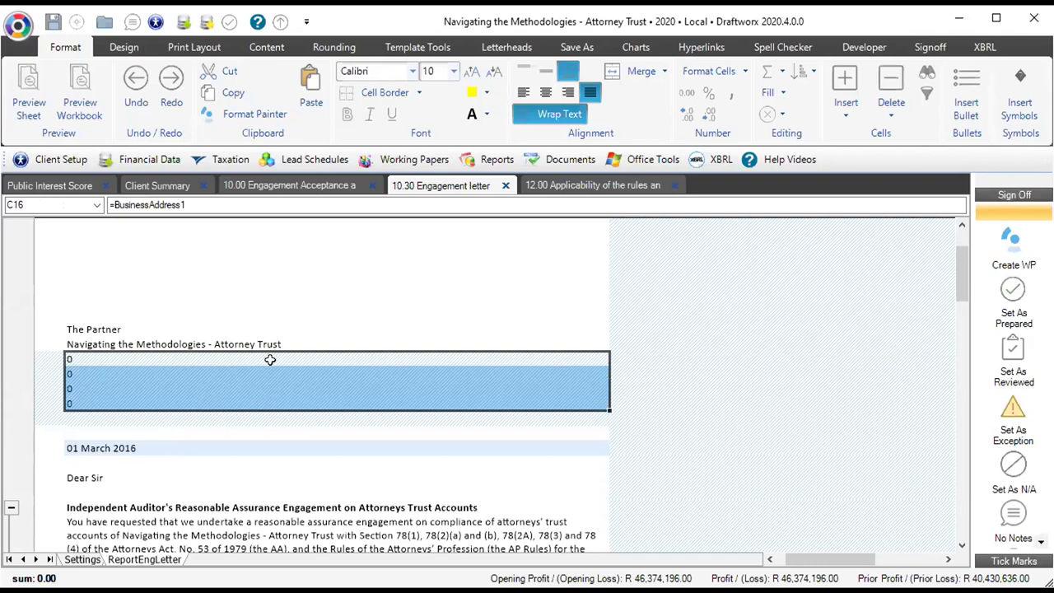
{"action": "scroll", "coordinate": [270, 360], "scroll_direction": "down", "scroll_amount": 3}
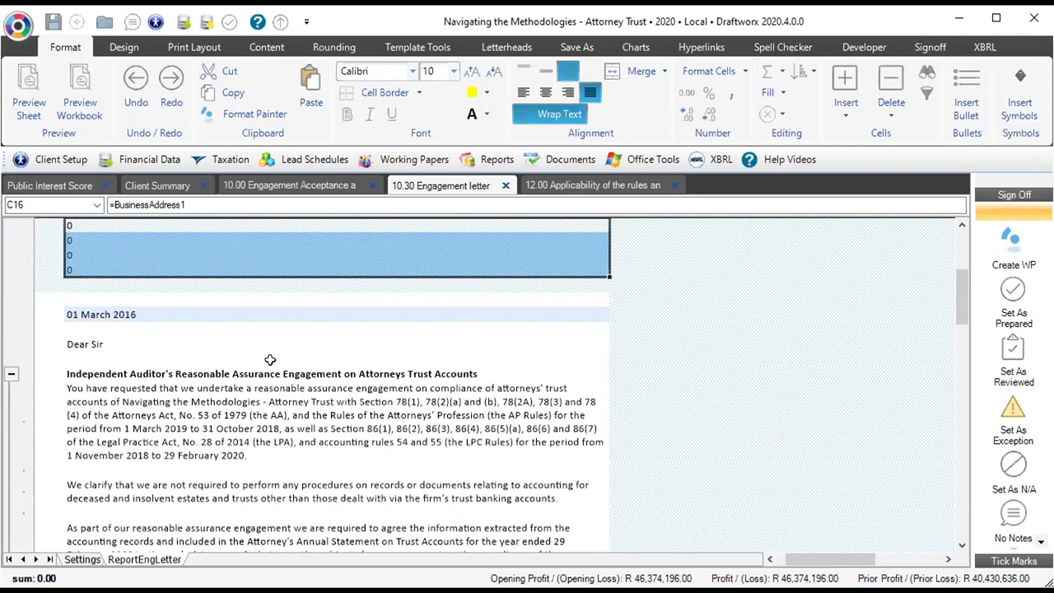
{"action": "scroll", "coordinate": [270, 360], "scroll_direction": "down", "scroll_amount": 3}
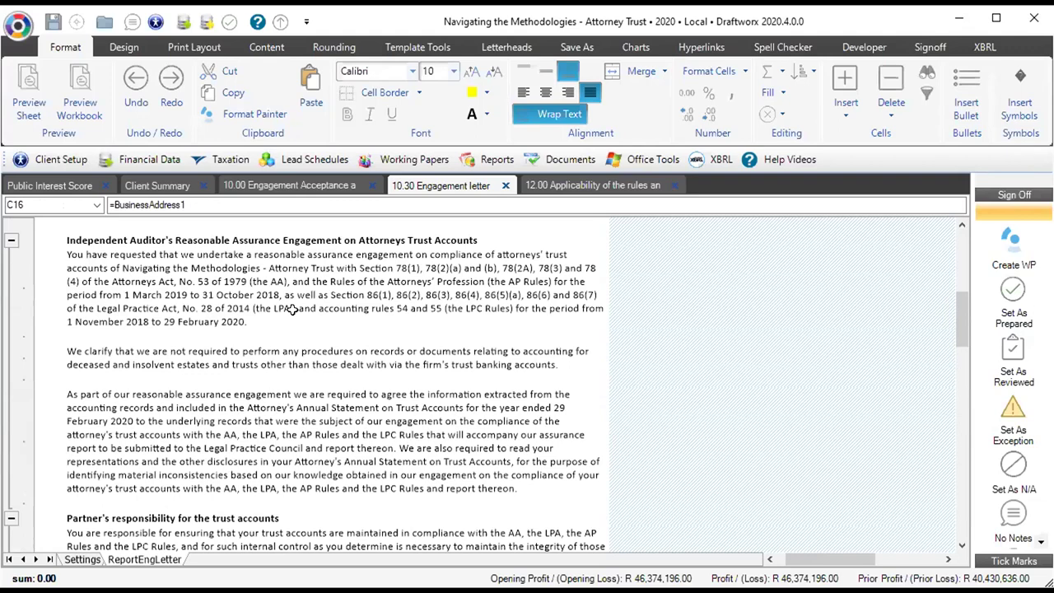
{"action": "left_click", "coordinate": [292, 308]}
{"action": "scroll", "coordinate": [314, 395], "scroll_direction": "up", "scroll_amount": 3}
{"action": "scroll", "coordinate": [317, 405], "scroll_direction": "up", "scroll_amount": 2}
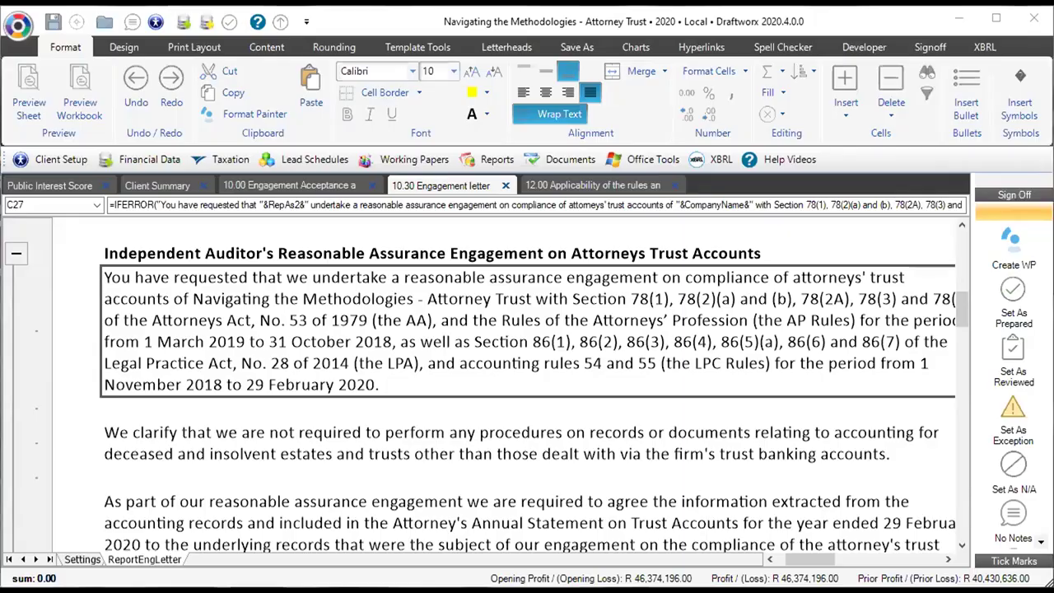
{"action": "key", "text": "alt+Tab"}
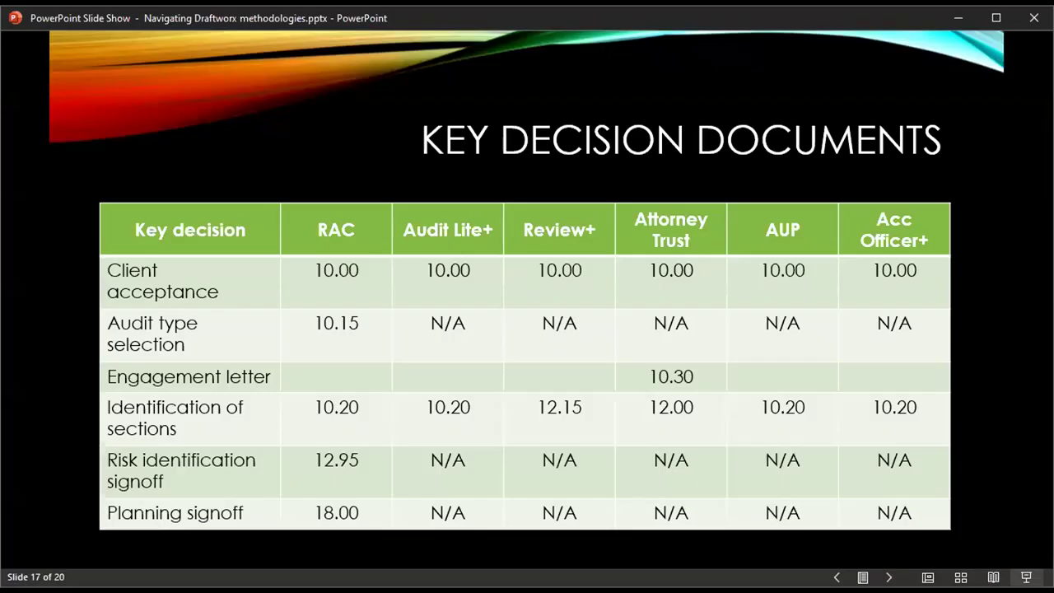
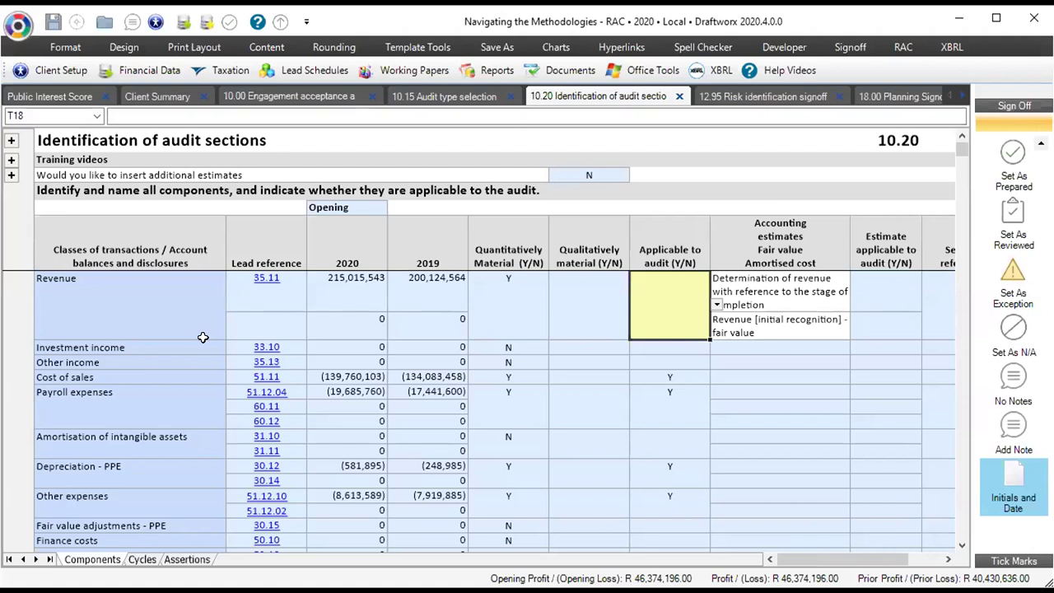
- Examine the account classes and Revenue's quantitative and qualitative materiality cells in the RAC 10.20 Components table
{"action": "left_click_drag", "start_coordinate": [123, 313], "coordinate": [93, 444]}
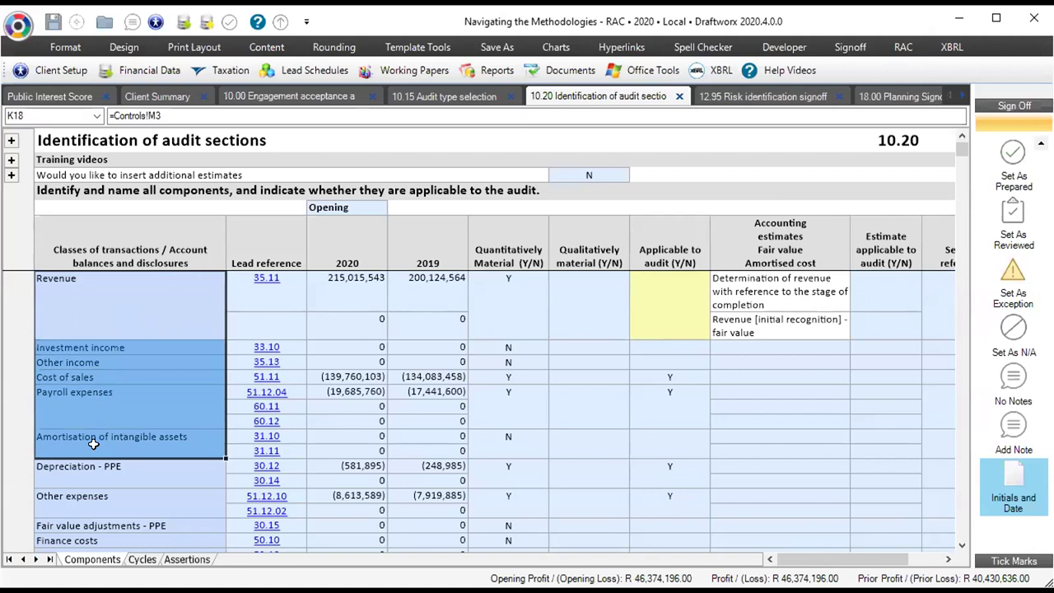
{"action": "left_click", "coordinate": [112, 335]}
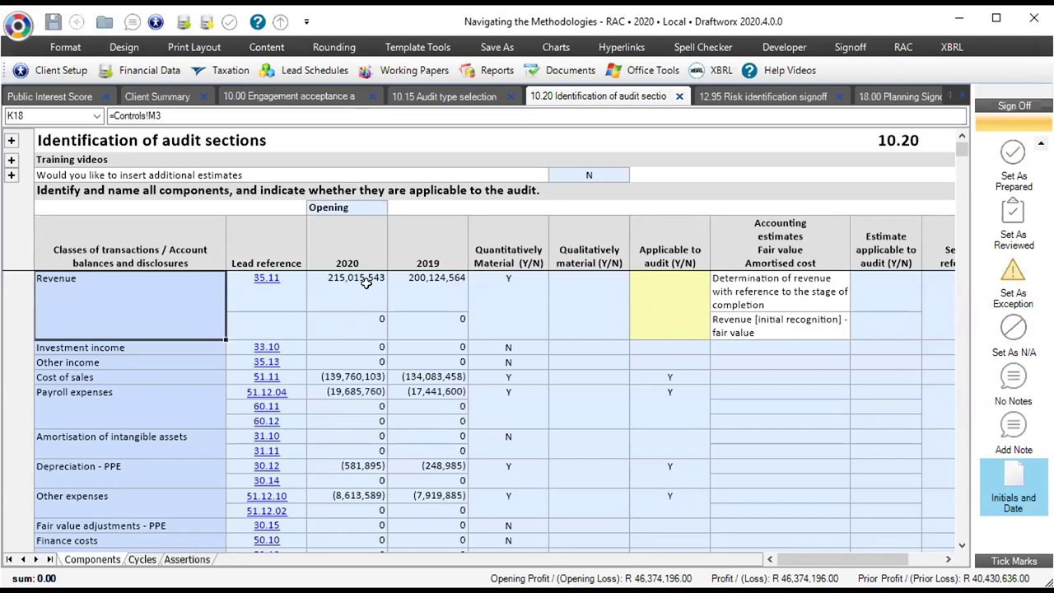
{"action": "left_click", "coordinate": [514, 322]}
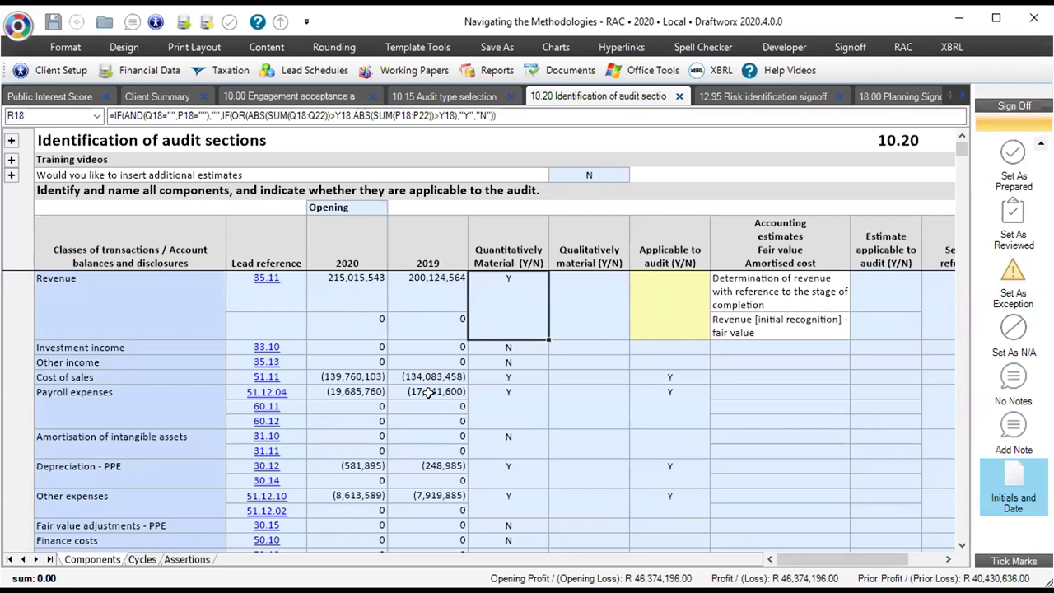
{"action": "left_click", "coordinate": [571, 288]}
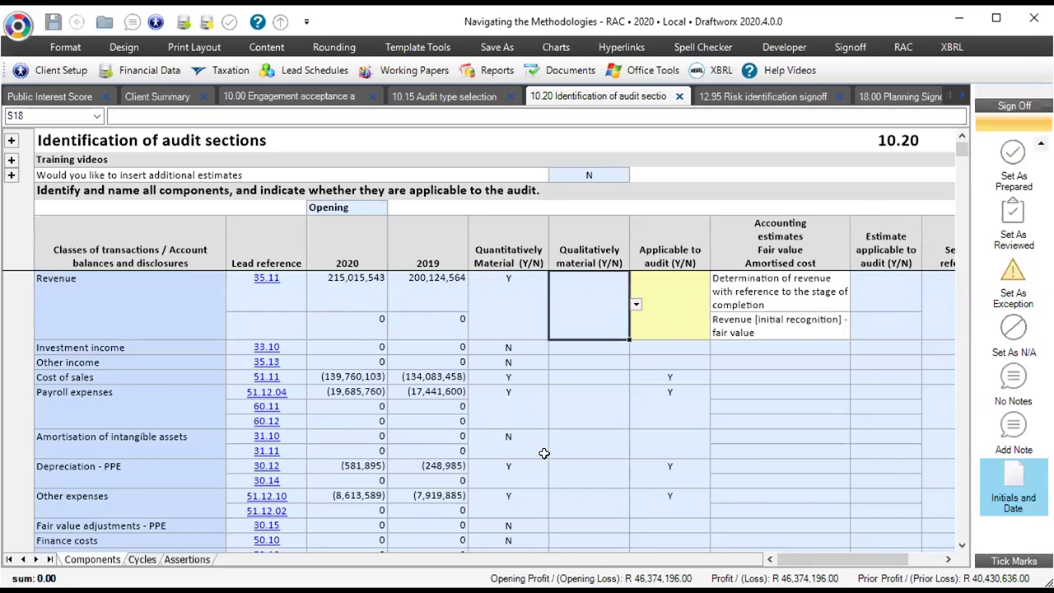
- Mark Depreciation - PPE as N for Quantitatively Material and Y for Qualitatively material
{"action": "left_click", "coordinate": [519, 468]}
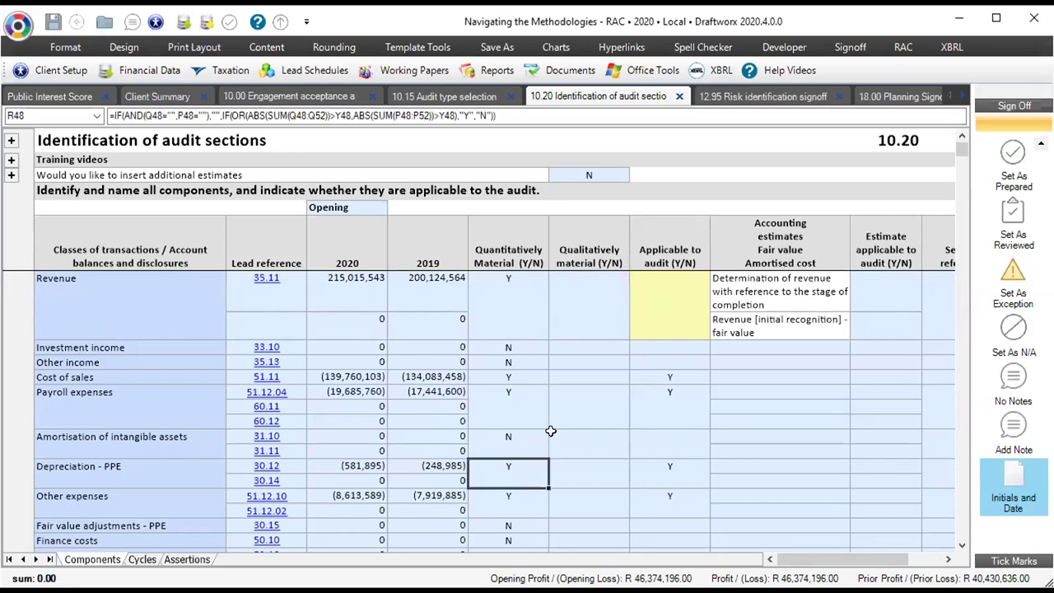
{"action": "type", "text": "N"}
{"action": "key", "text": "Return"}
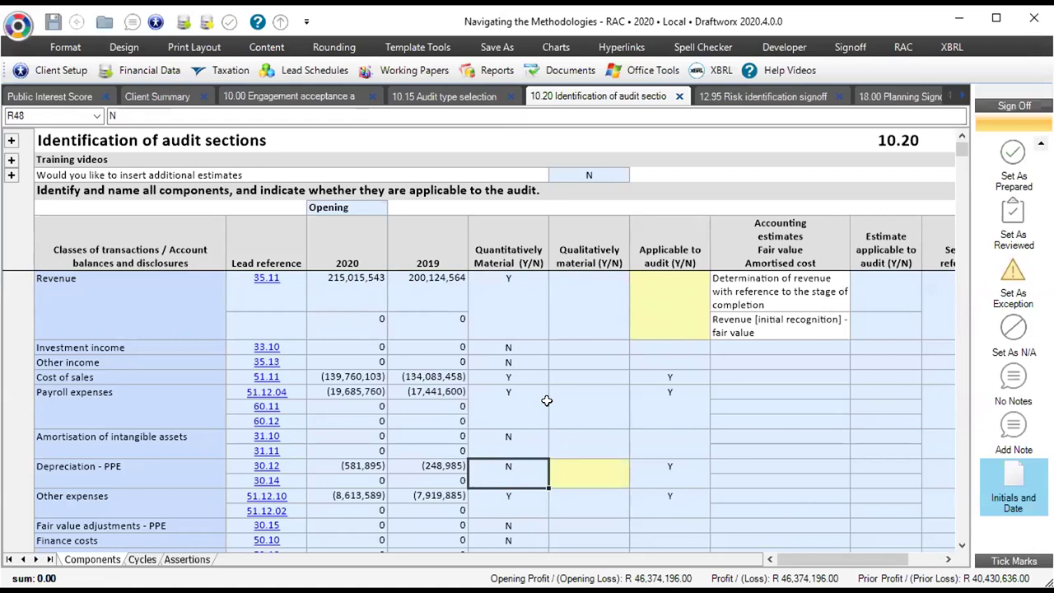
{"action": "key", "text": "Right"}
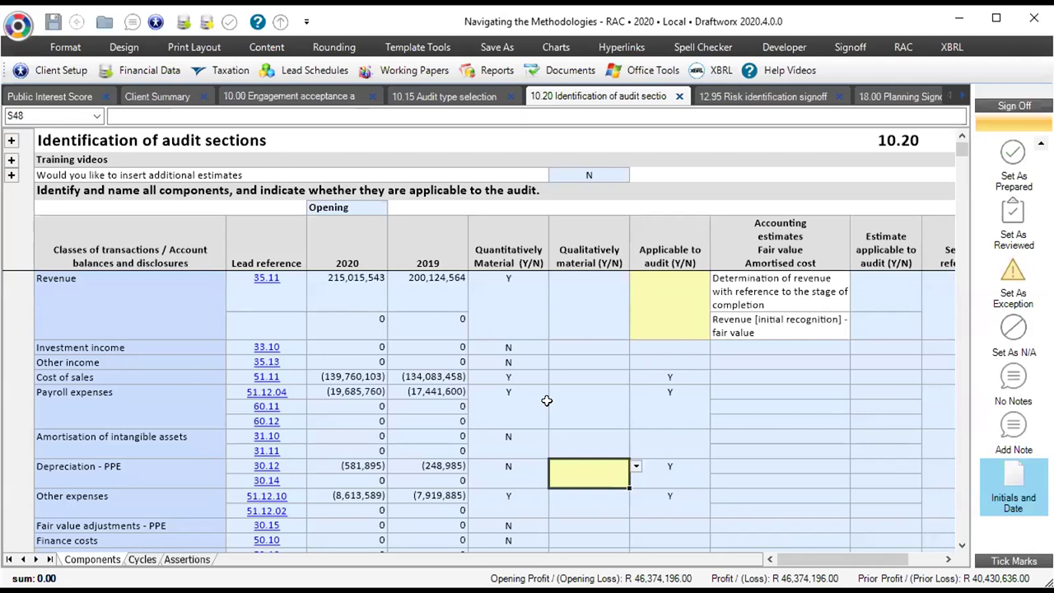
{"action": "key", "text": "Left"}
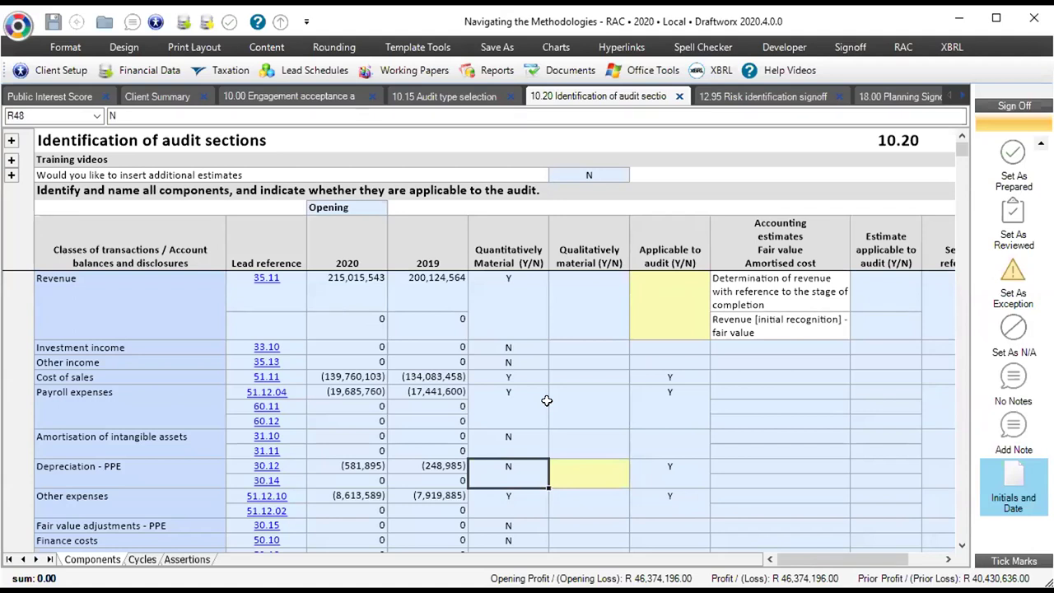
{"action": "key", "text": "Right"}
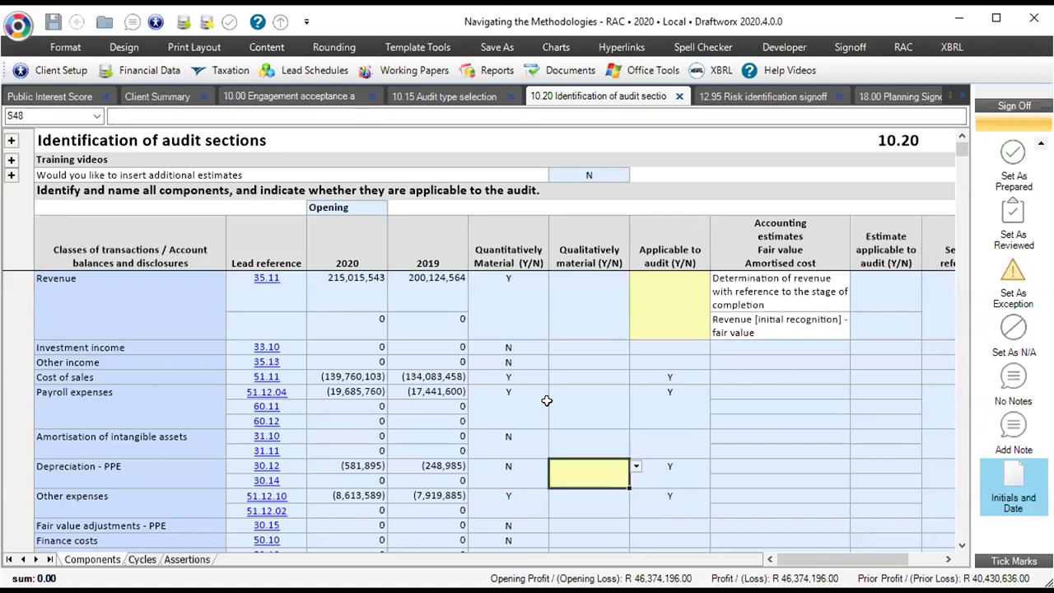
{"action": "type", "text": "Y"}
- Enter N for Revenue under Applicable to audit
{"action": "key", "text": "Up"}
{"action": "key", "text": "Right"}
{"action": "key", "text": "Up"}
{"action": "key", "text": "Up"}
{"action": "key", "text": "Up"}
{"action": "key", "text": "Up"}
{"action": "key", "text": "Up"}
{"action": "key", "text": "Up"}
{"action": "key", "text": "Left"}
{"action": "key", "text": "Left"}
{"action": "key", "text": "Up"}
{"action": "key", "text": "Right"}
{"action": "key", "text": "Right"}
{"action": "type", "text": "N"}
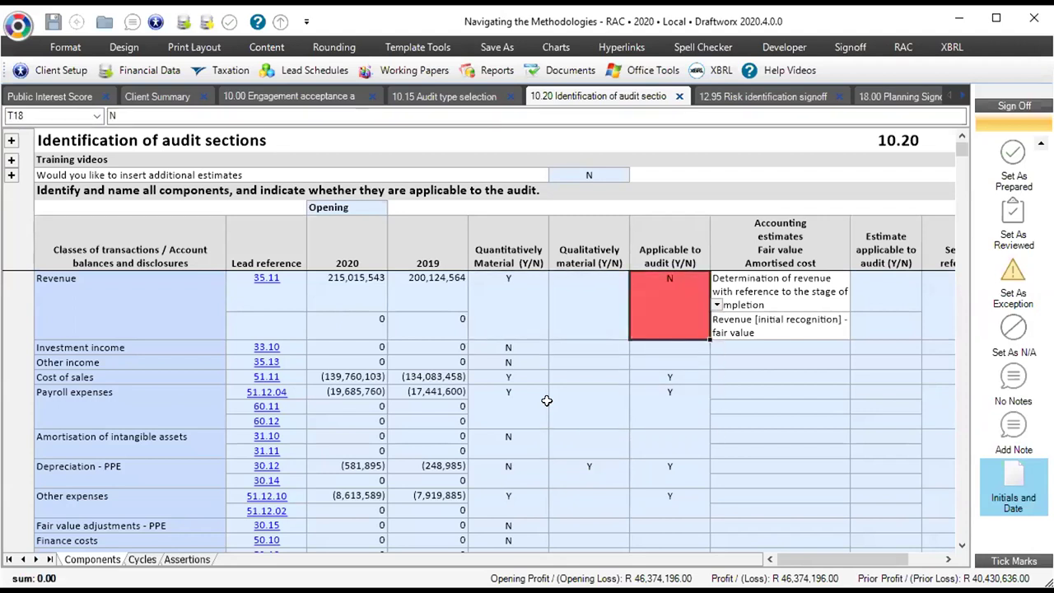
{"action": "key", "text": "Return"}
{"action": "key", "text": "Down"}
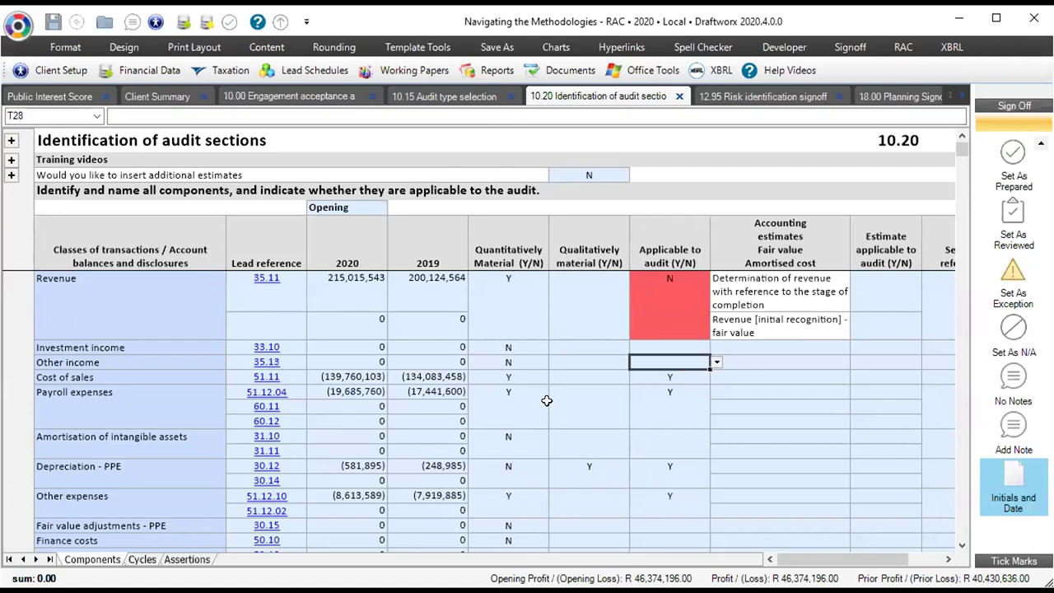
- Set Revenue's Applicable to audit value to Y
{"action": "key", "text": "Up"}
{"action": "key", "text": "Up"}
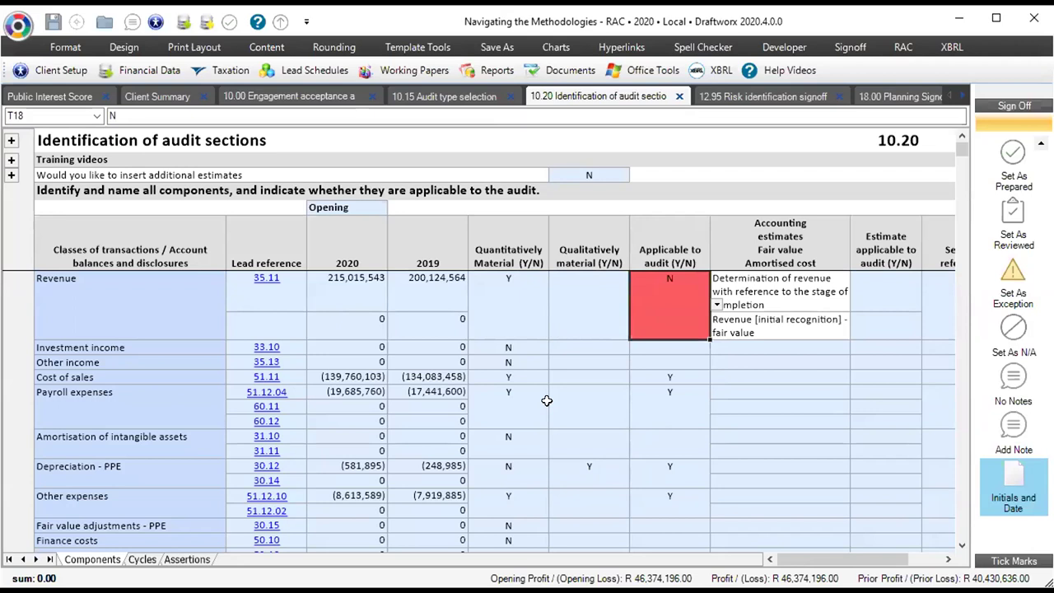
{"action": "type", "text": "Y"}
{"action": "key", "text": "Return"}
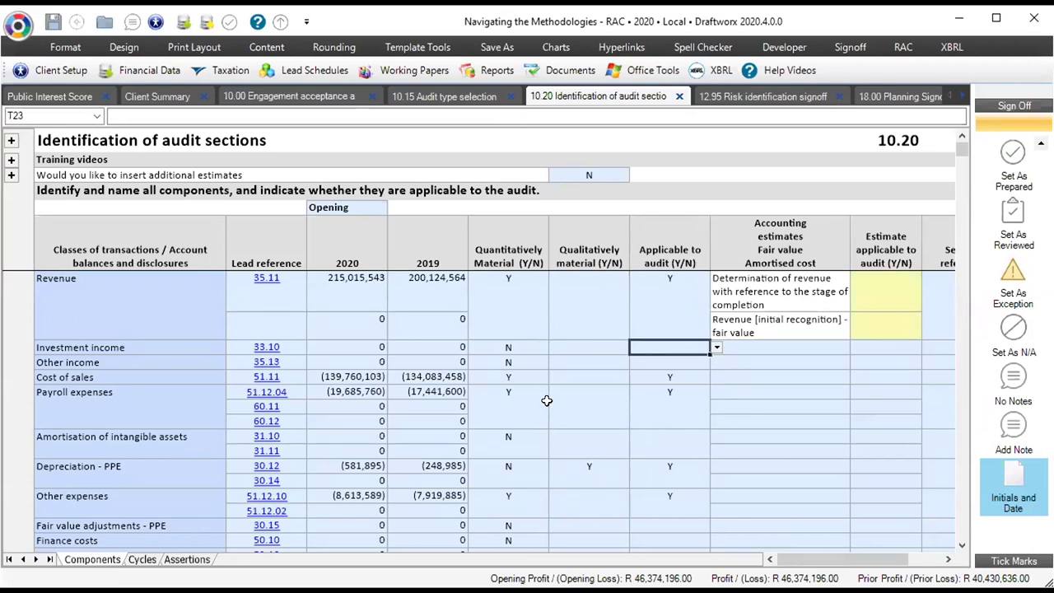
- Enter 16 as the 2020 amount for Investment income
{"action": "key", "text": "Left"}
{"action": "key", "text": "Left"}
{"action": "key", "text": "Left"}
{"action": "key", "text": "Left"}
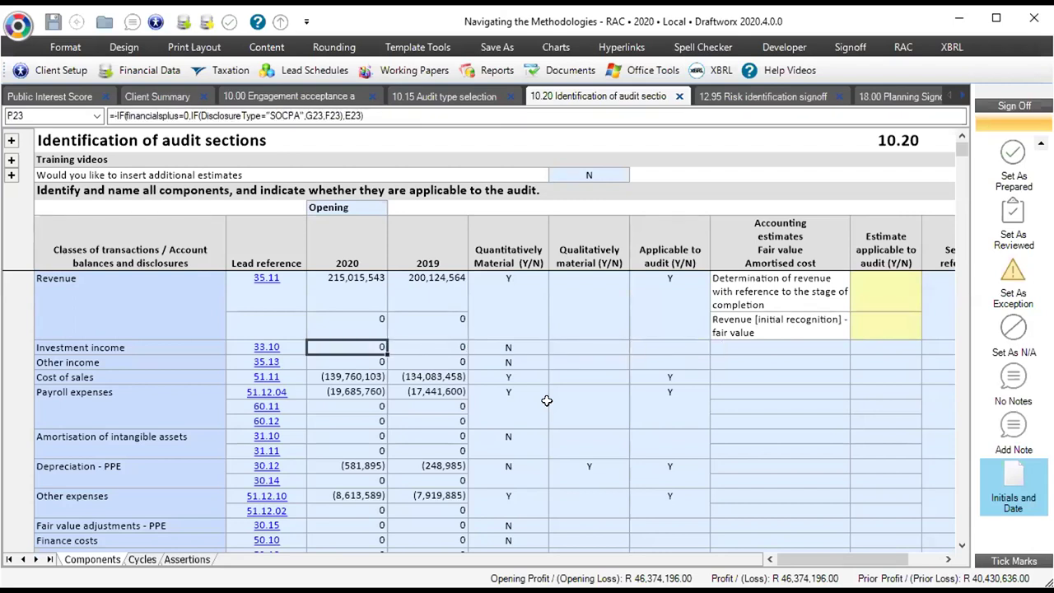
{"action": "type", "text": "16"}
{"action": "key", "text": "Return"}
- Override Investment income's Quantitatively Material value with N and set Qualitatively material to N
{"action": "key", "text": "Up"}
{"action": "key", "text": "Right"}
{"action": "key", "text": "Right"}
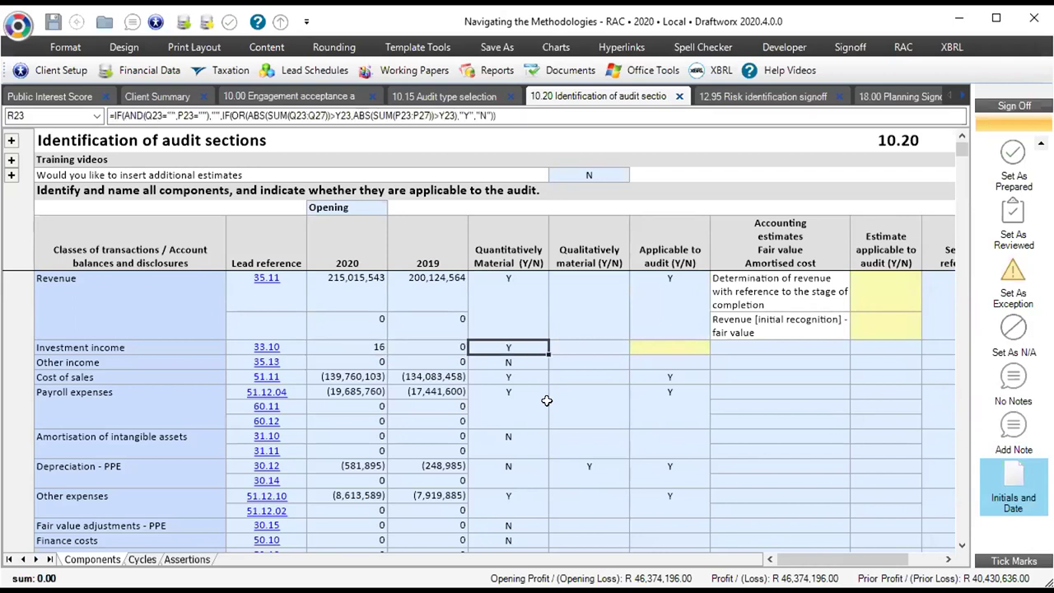
{"action": "type", "text": "N"}
{"action": "key", "text": "Return"}
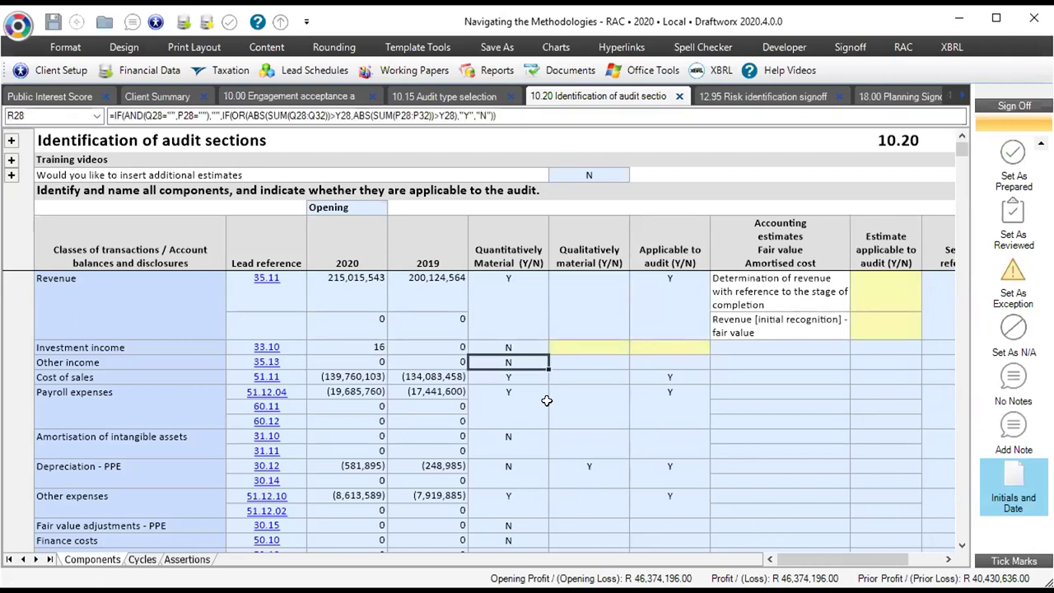
{"action": "key", "text": "Up"}
{"action": "key", "text": "Right"}
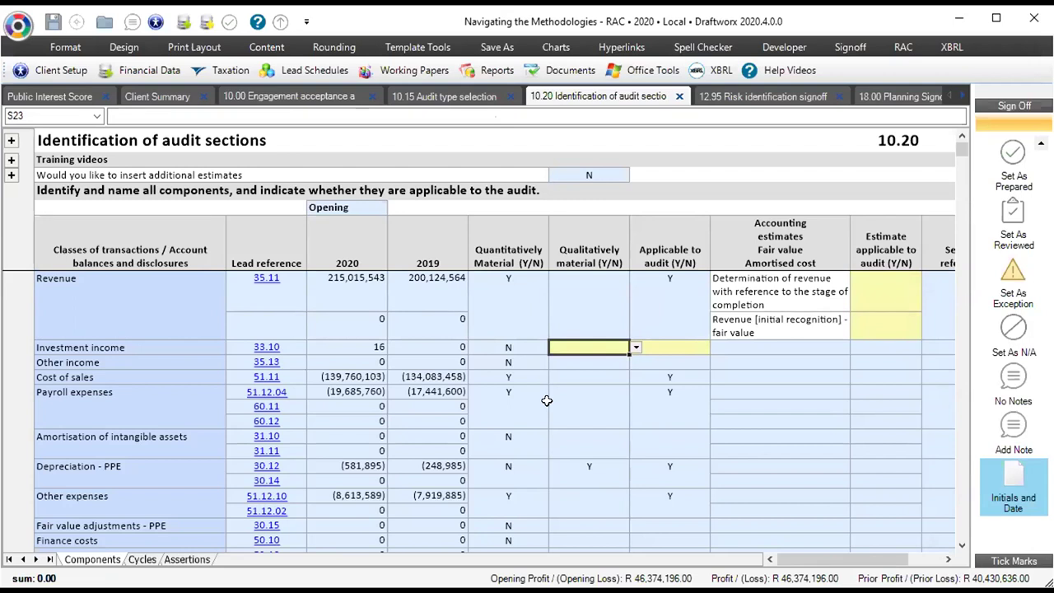
{"action": "type", "text": "N"}
{"action": "key", "text": "Return"}
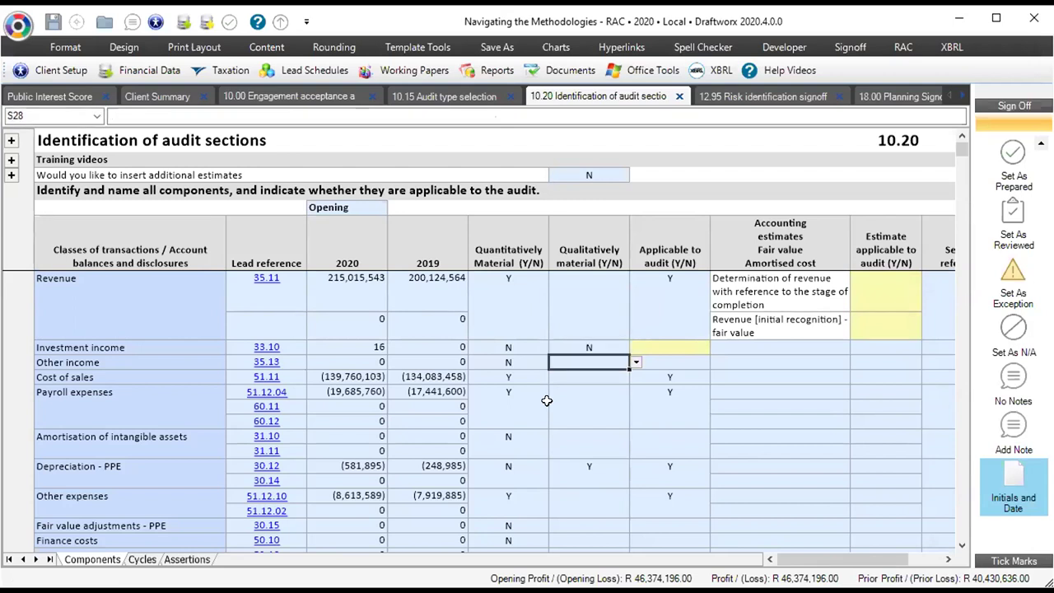
- Set Investment income's Applicable to audit value to N
{"action": "key", "text": "Up"}
{"action": "key", "text": "Right"}
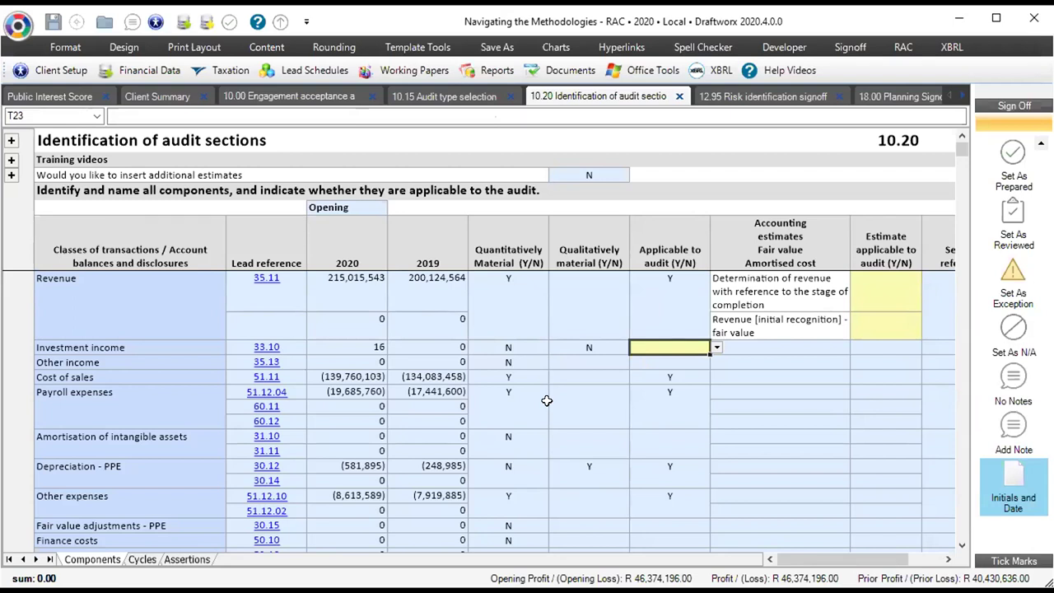
{"action": "type", "text": "N"}
- Review the Investment income row from its name and 2020 amount through the materiality and audit applicability cells
{"action": "key", "text": "Left"}
{"action": "key", "text": "Left"}
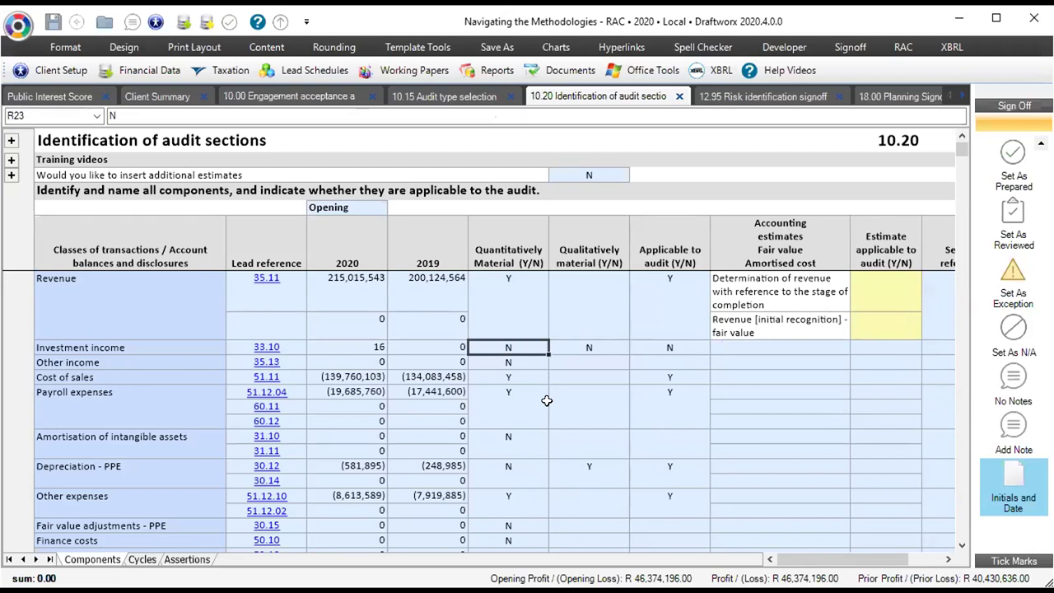
{"action": "key", "text": "Right"}
{"action": "key", "text": "Right"}
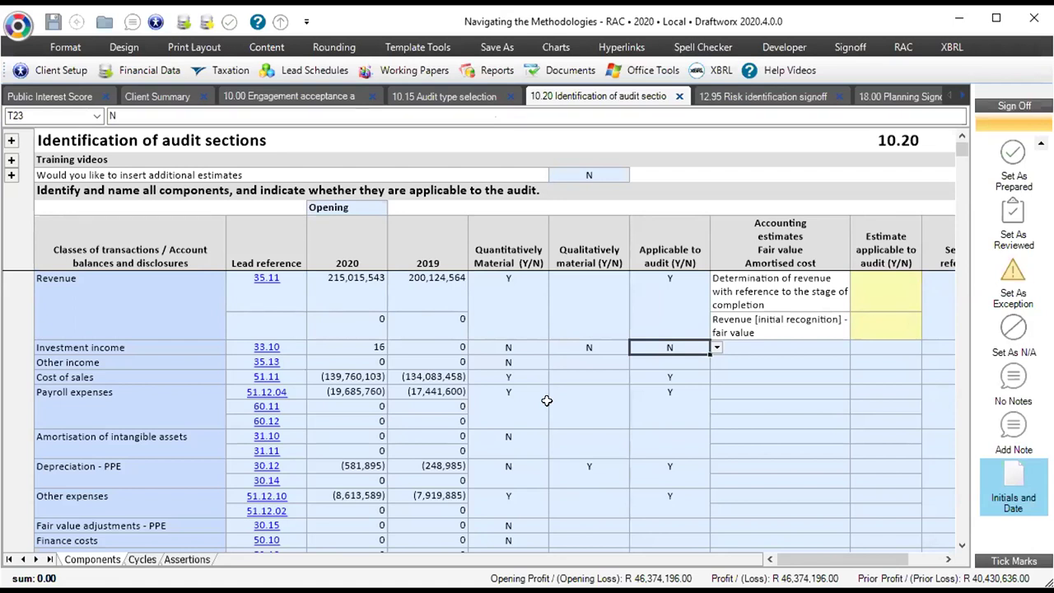
{"action": "key", "text": "Left"}
{"action": "key", "text": "Left"}
{"action": "key", "text": "Left"}
{"action": "key", "text": "Left"}
{"action": "key", "text": "Left"}
{"action": "key", "text": "Left"}
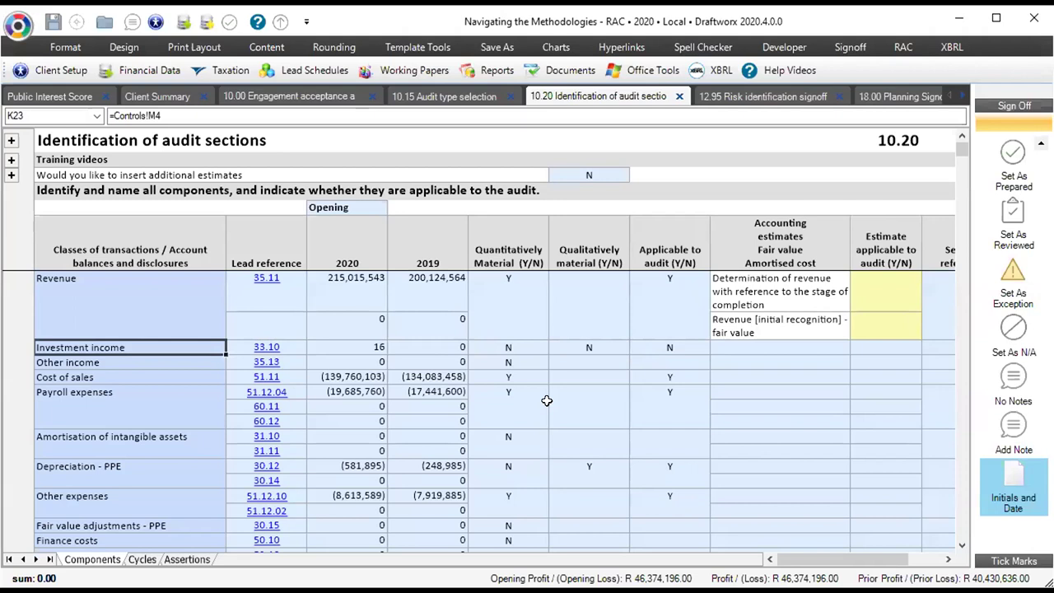
{"action": "key", "text": "Right"}
{"action": "key", "text": "Right"}
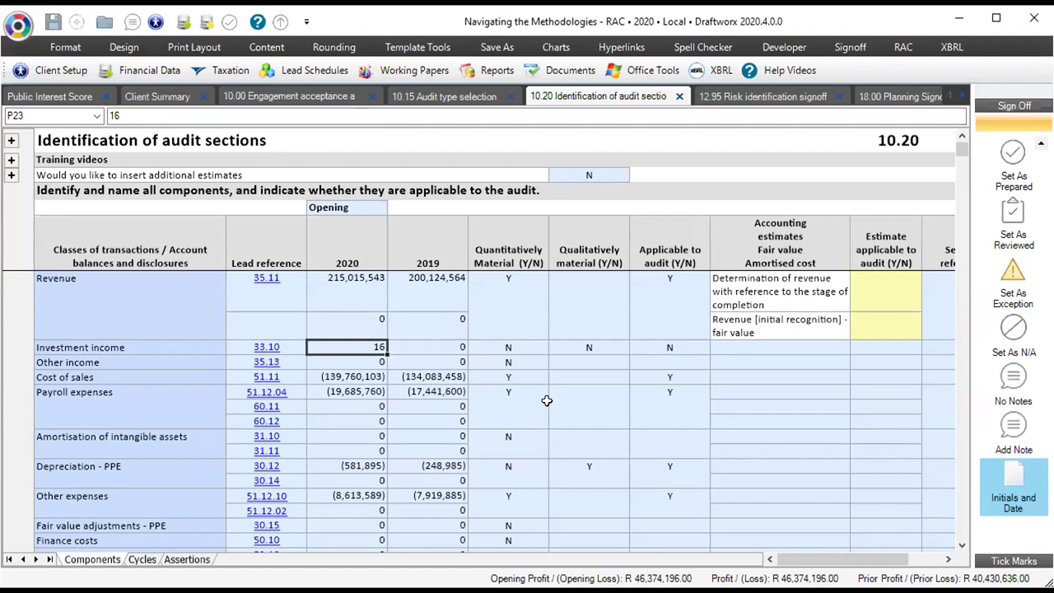
{"action": "key", "text": "Right"}
{"action": "key", "text": "Right"}
{"action": "key", "text": "Right"}
{"action": "key", "text": "Right"}
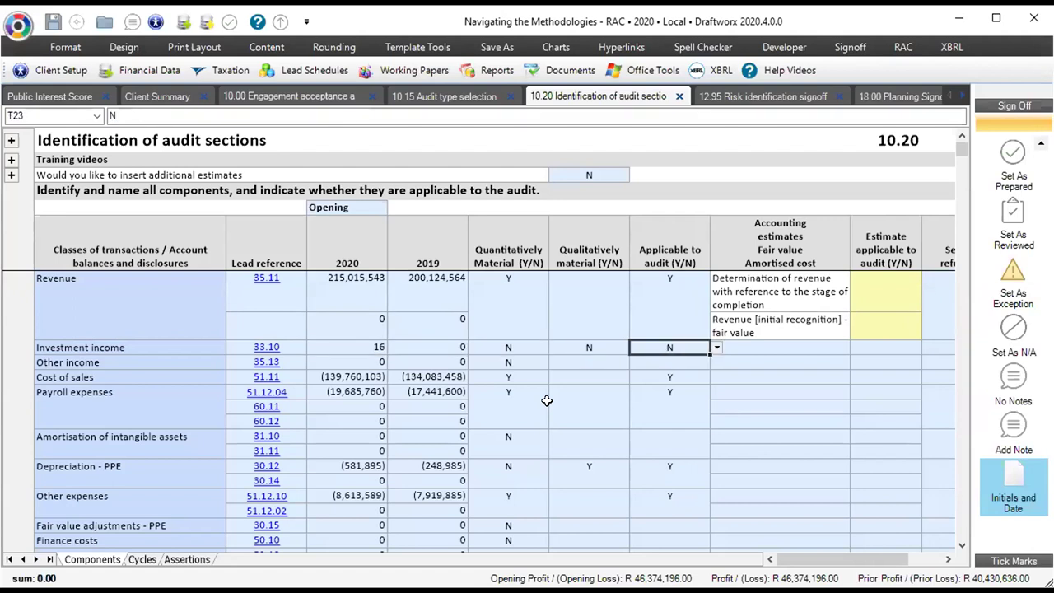
{"action": "key", "text": "Left"}
{"action": "key", "text": "Right"}
- Examine the 2020 and 2019 amounts for Depreciation - PPE and Taxation expense, and Taxation expense's Qualitatively material cell
{"action": "scroll", "coordinate": [357, 395], "scroll_direction": "down", "scroll_amount": 1}
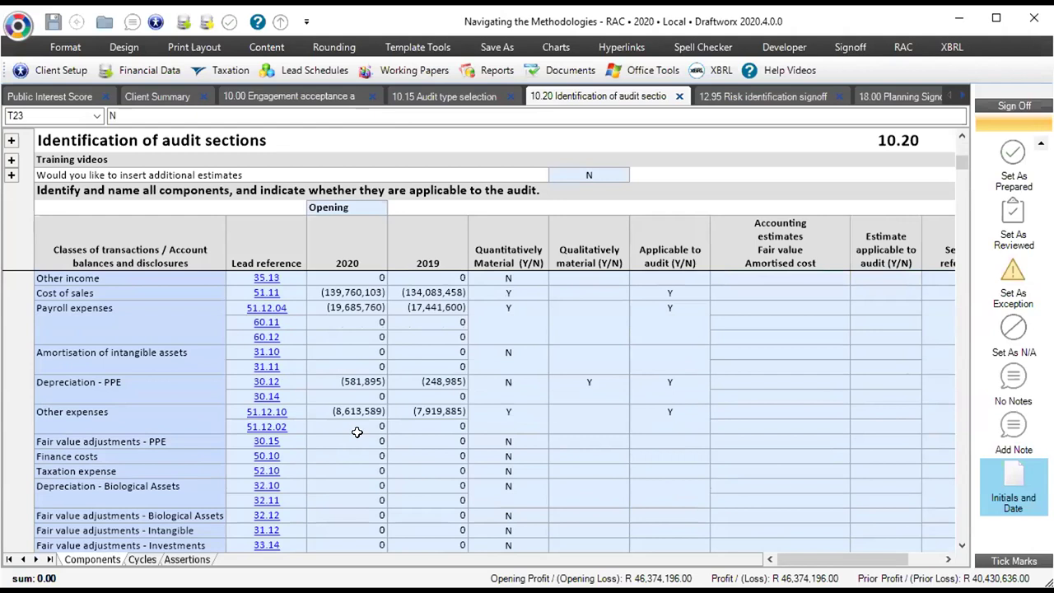
{"action": "left_click_drag", "start_coordinate": [347, 383], "coordinate": [443, 409]}
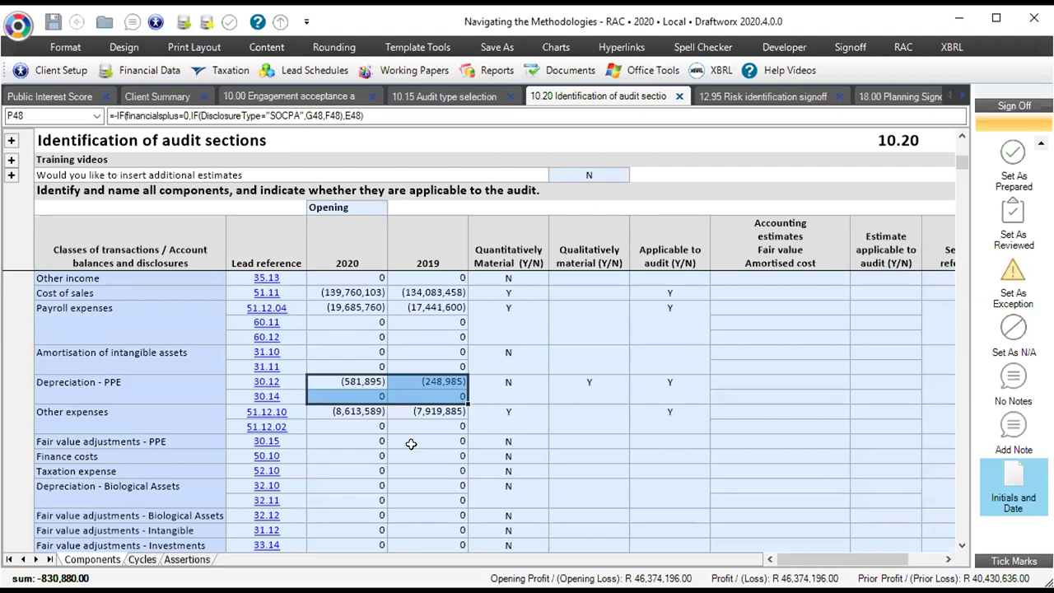
{"action": "left_click_drag", "start_coordinate": [356, 468], "coordinate": [415, 475]}
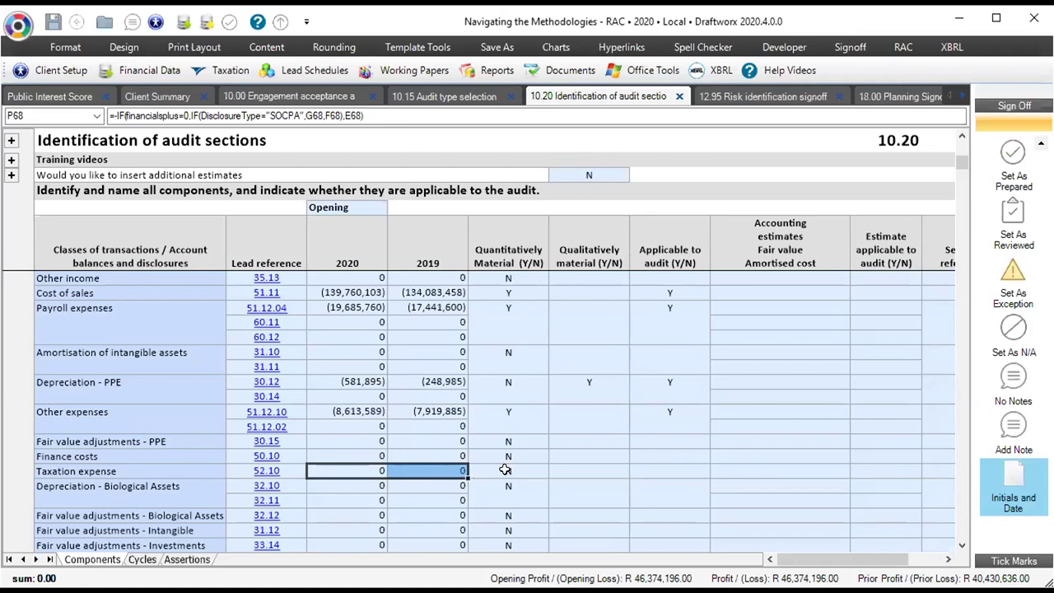
{"action": "left_click", "coordinate": [568, 469]}
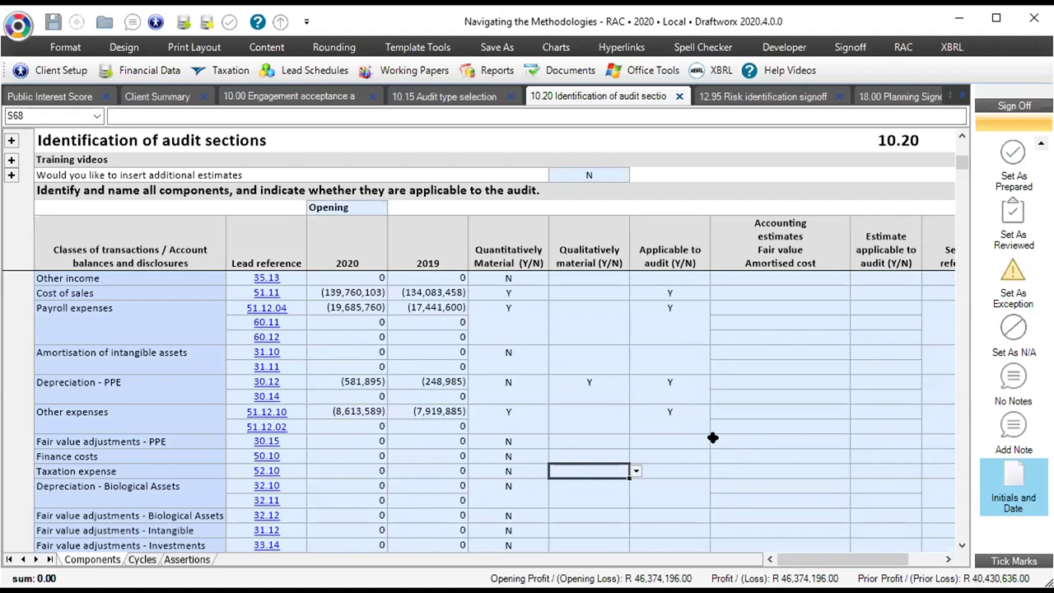
- Set Taxation expense's Qualitatively material and Applicable to audit values to Y
{"action": "type", "text": "Y"}
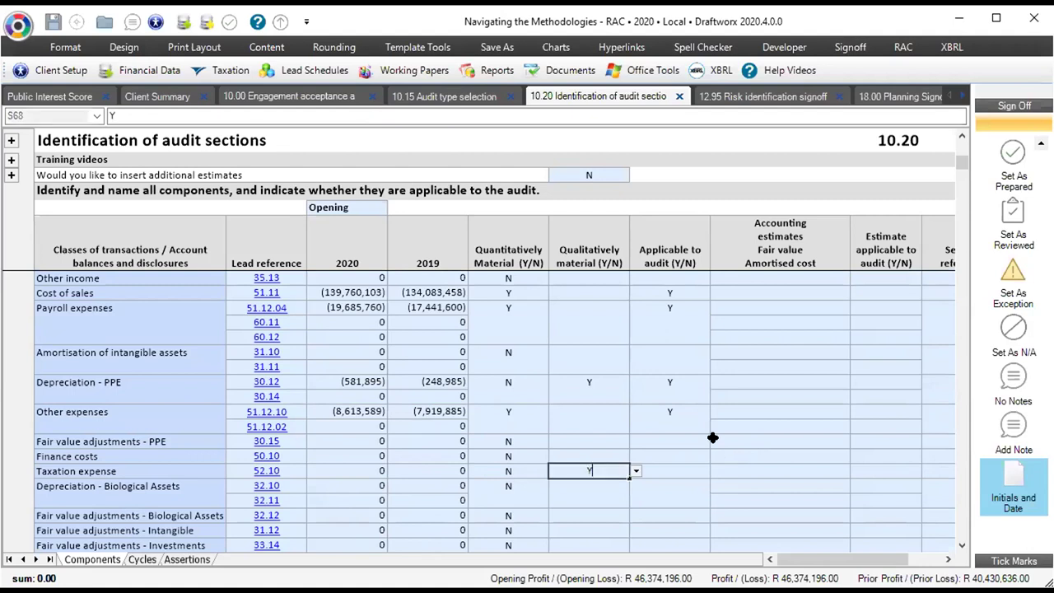
{"action": "key", "text": "Tab"}
{"action": "type", "text": "Y"}
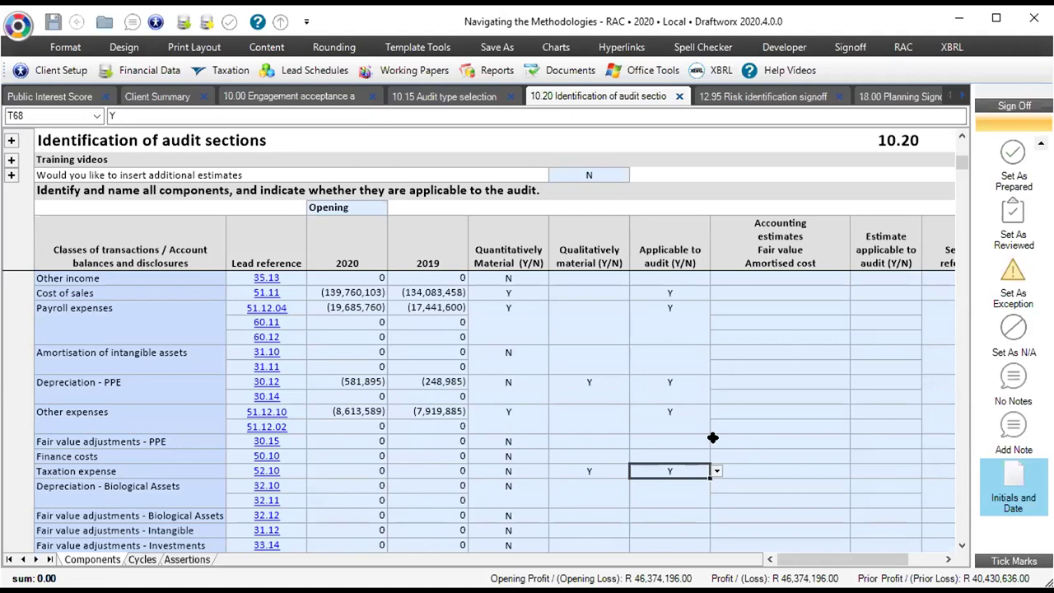
- Examine the Property plant & Equip row's Applicable to audit cell and its section reference under Account balances
{"action": "scroll", "coordinate": [728, 478], "scroll_direction": "down", "scroll_amount": 7}
{"action": "scroll", "coordinate": [687, 452], "scroll_direction": "down", "scroll_amount": 8}
{"action": "scroll", "coordinate": [687, 447], "scroll_direction": "up", "scroll_amount": 3}
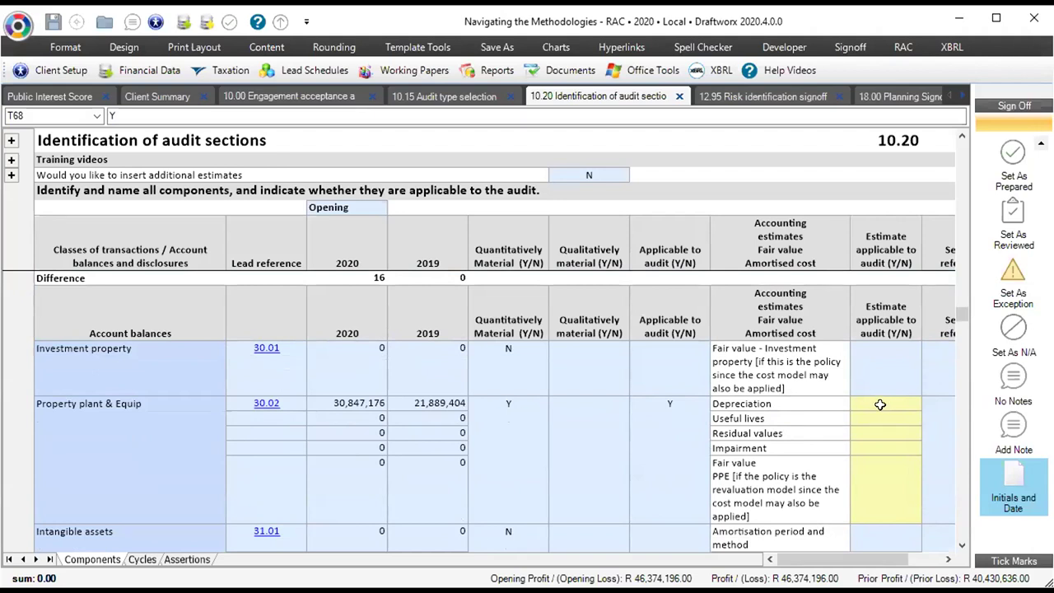
{"action": "left_click_drag", "start_coordinate": [864, 560], "coordinate": [877, 563]}
{"action": "left_click", "coordinate": [560, 408]}
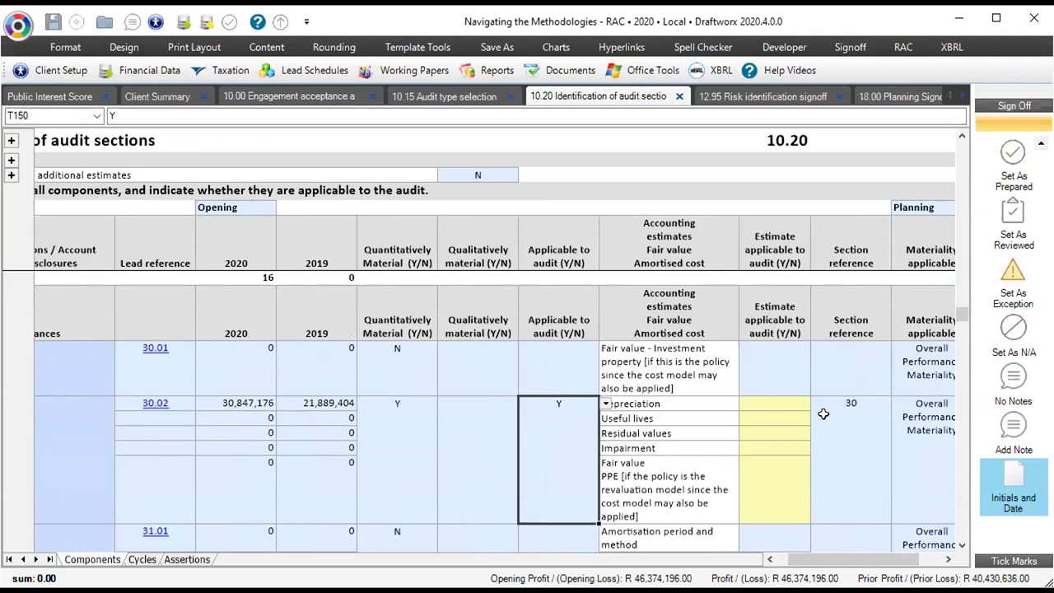
{"action": "left_click", "coordinate": [853, 401]}
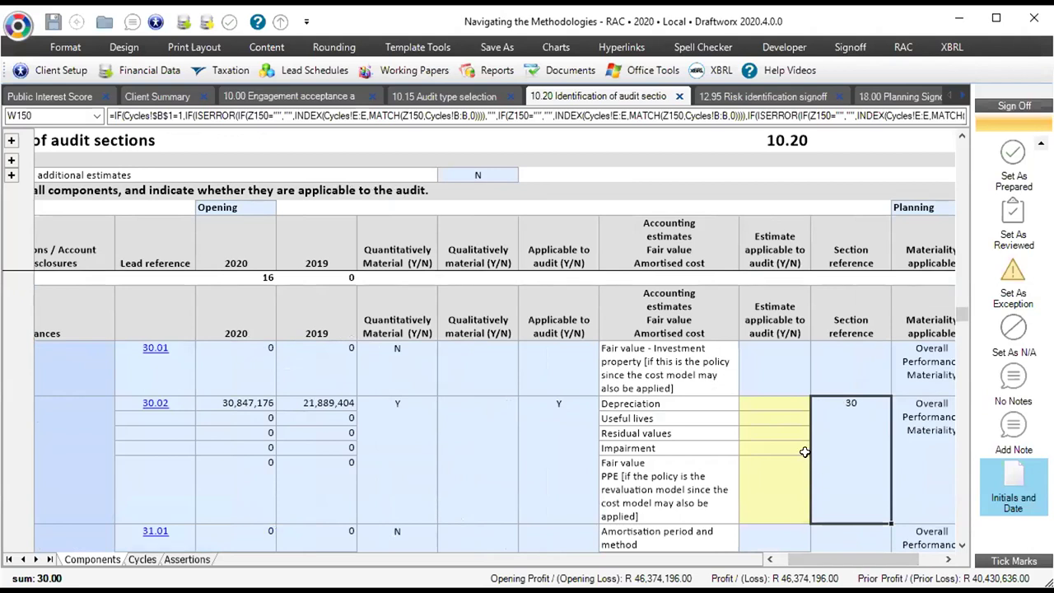
- Remove Depreciation - PPE from the Fixed Assets and Investment Property cycle to check the unallocated components notice, and restore it
{"action": "left_click", "coordinate": [151, 560]}
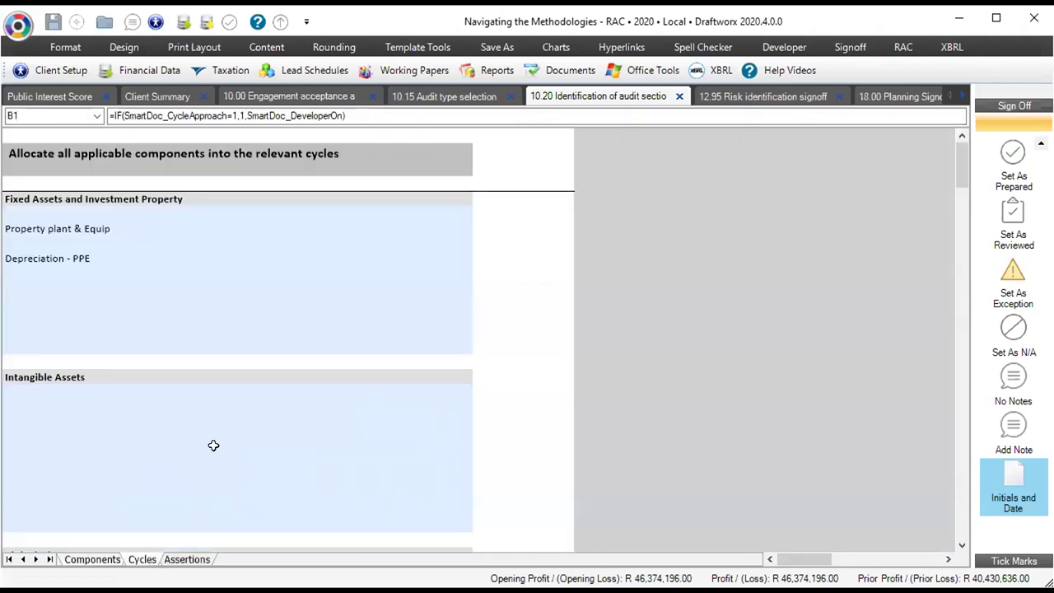
{"action": "left_click", "coordinate": [137, 275]}
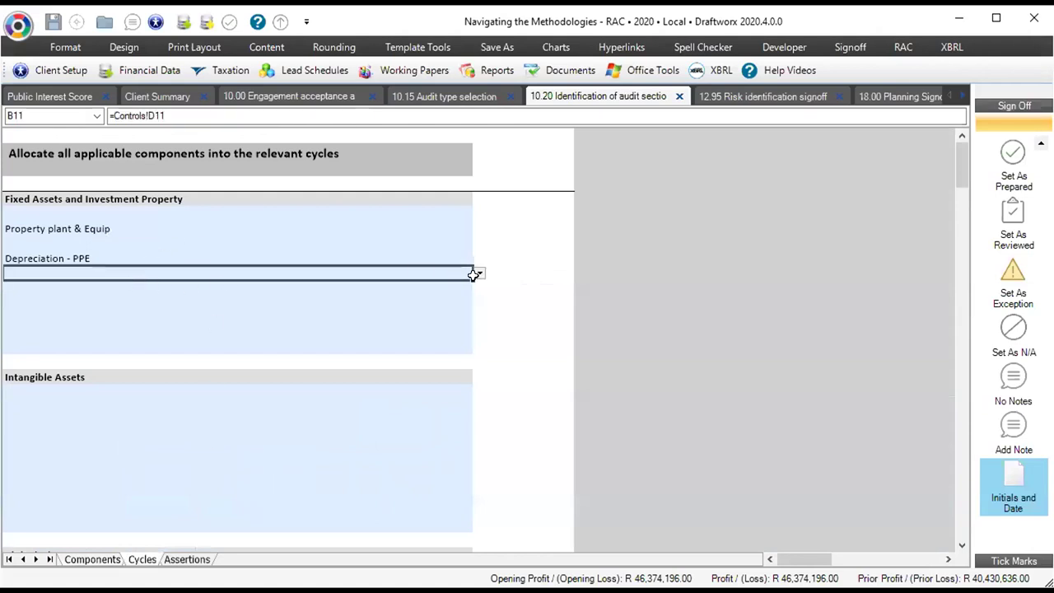
{"action": "left_click", "coordinate": [123, 257]}
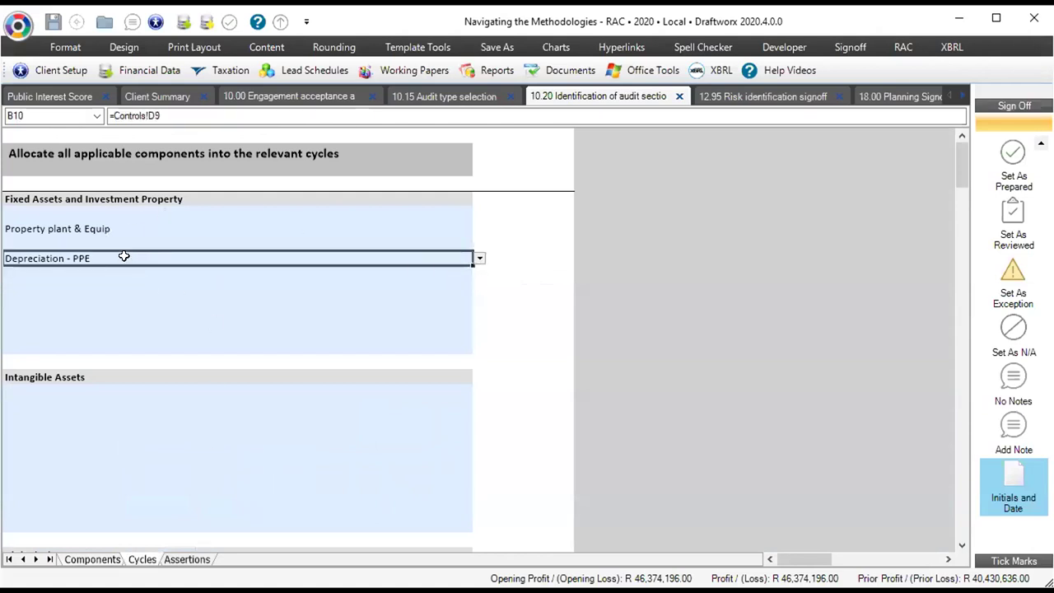
{"action": "key", "text": "Delete"}
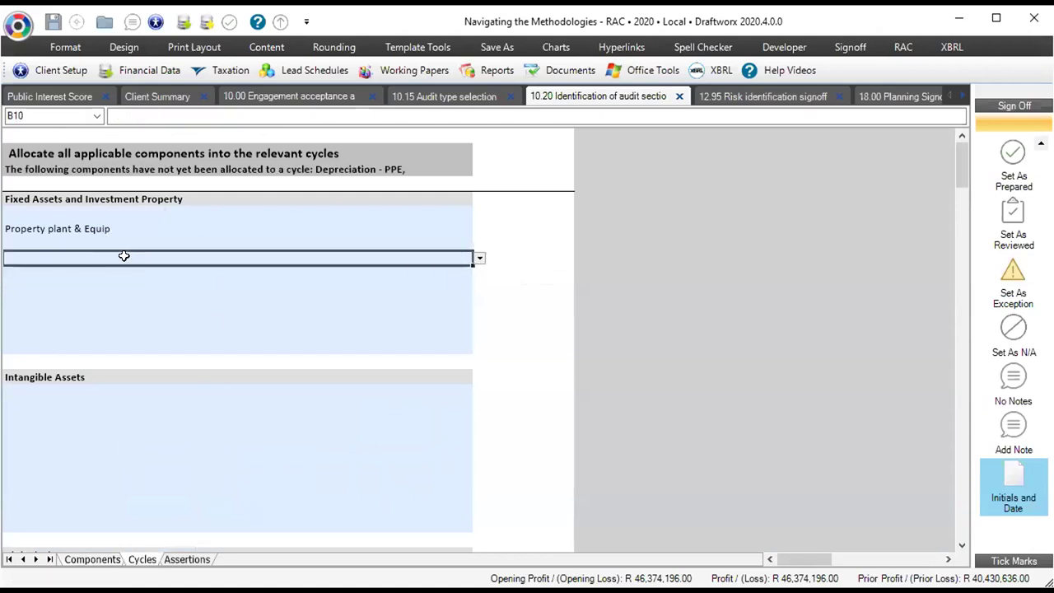
{"action": "left_click", "coordinate": [210, 169]}
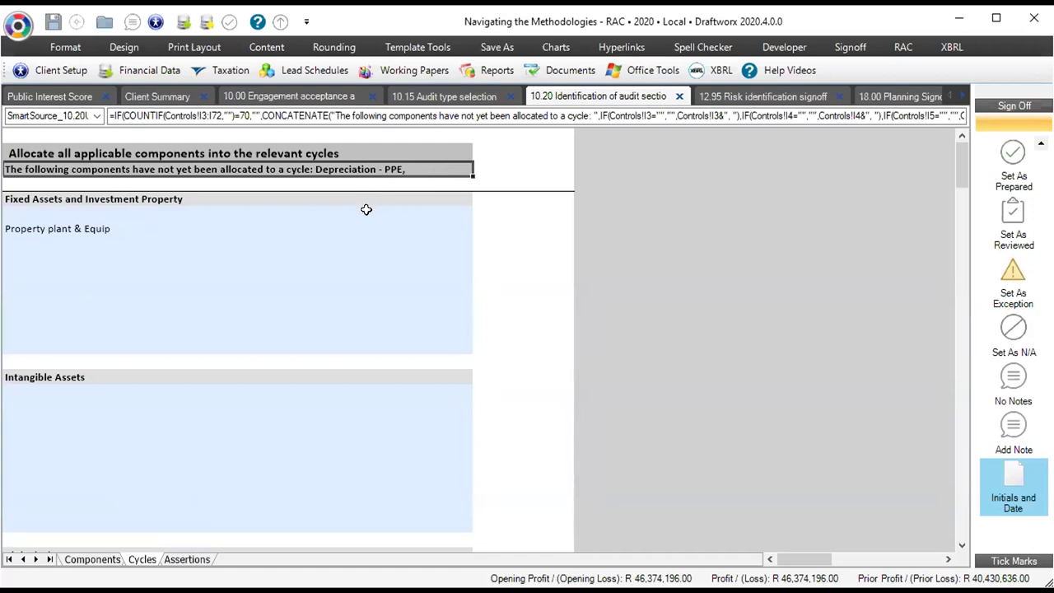
{"action": "left_click", "coordinate": [136, 259]}
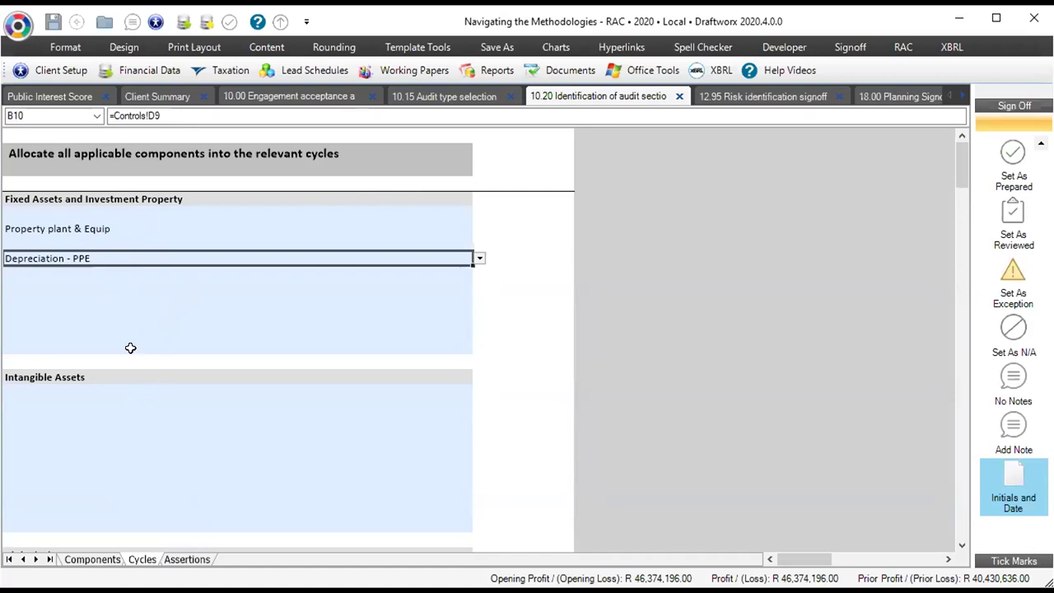
- Review the Assertions sheet, covering the ISA 315 assertion mapping down to Authorisation - JNL and the list of customisable assertions
{"action": "left_click", "coordinate": [184, 559]}
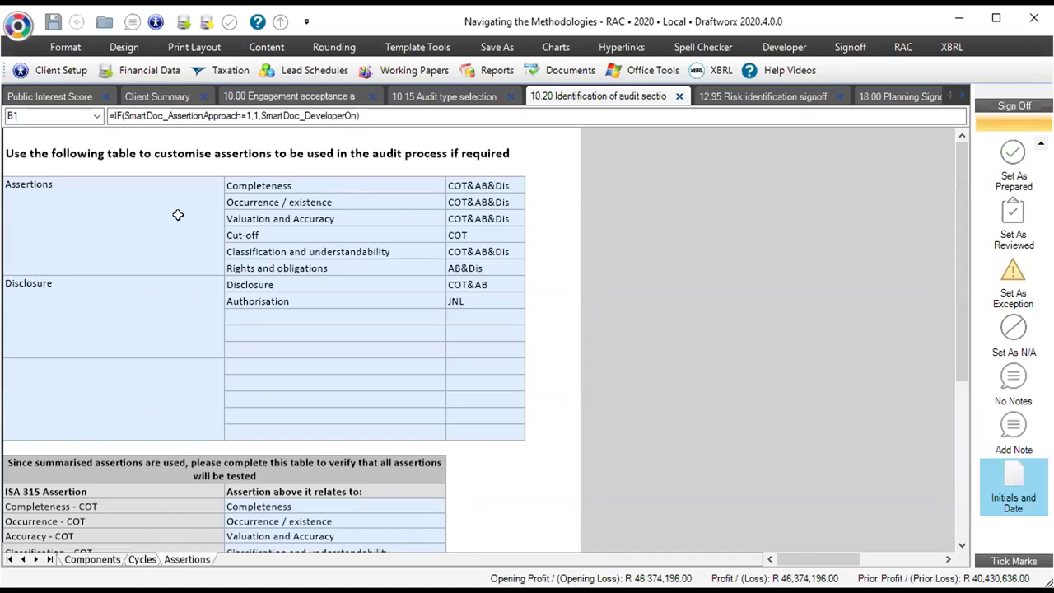
{"action": "scroll", "coordinate": [187, 286], "scroll_direction": "down", "scroll_amount": 5}
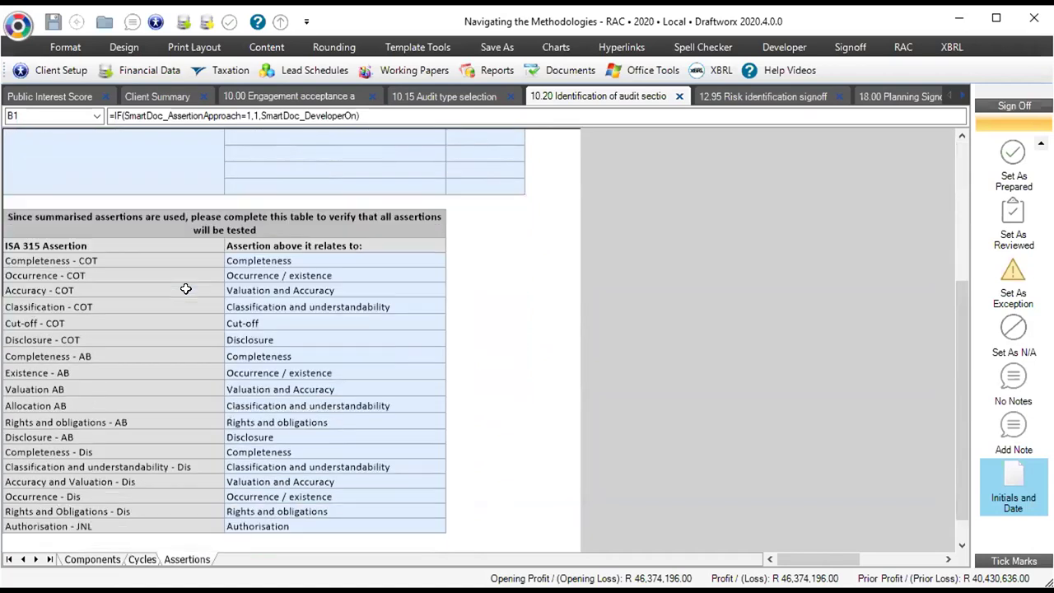
{"action": "left_click_drag", "start_coordinate": [134, 247], "coordinate": [162, 505]}
{"action": "left_click_drag", "start_coordinate": [206, 532], "coordinate": [247, 527]}
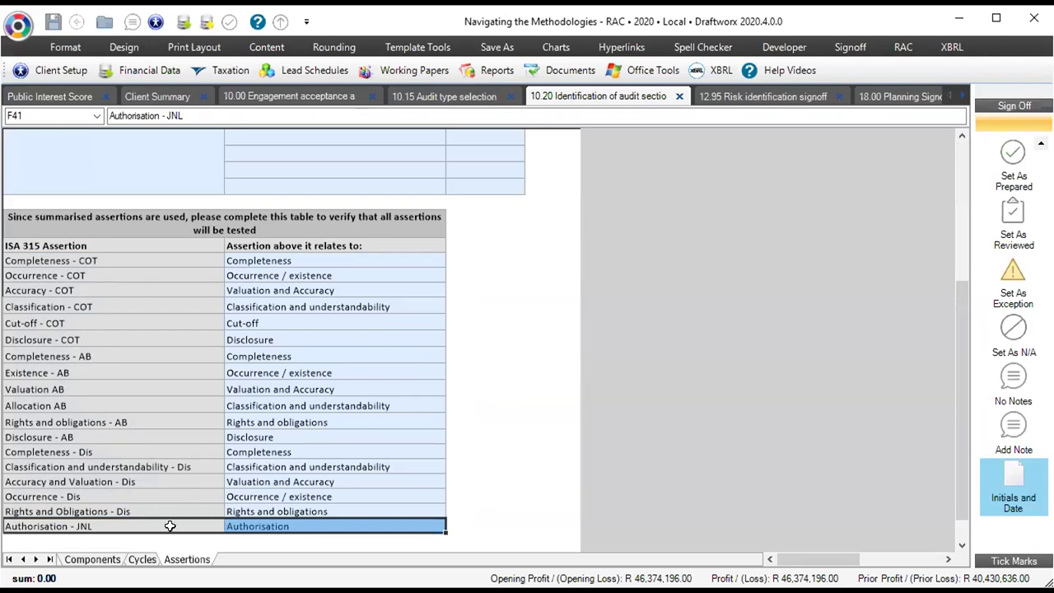
{"action": "scroll", "coordinate": [170, 525], "scroll_direction": "up", "scroll_amount": 5}
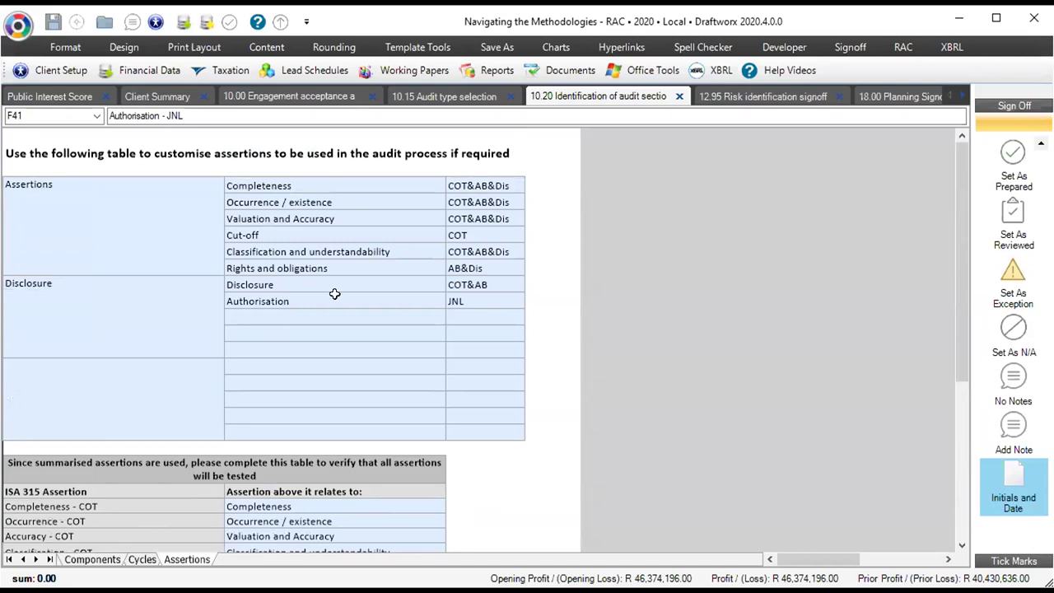
{"action": "left_click_drag", "start_coordinate": [307, 188], "coordinate": [433, 307]}
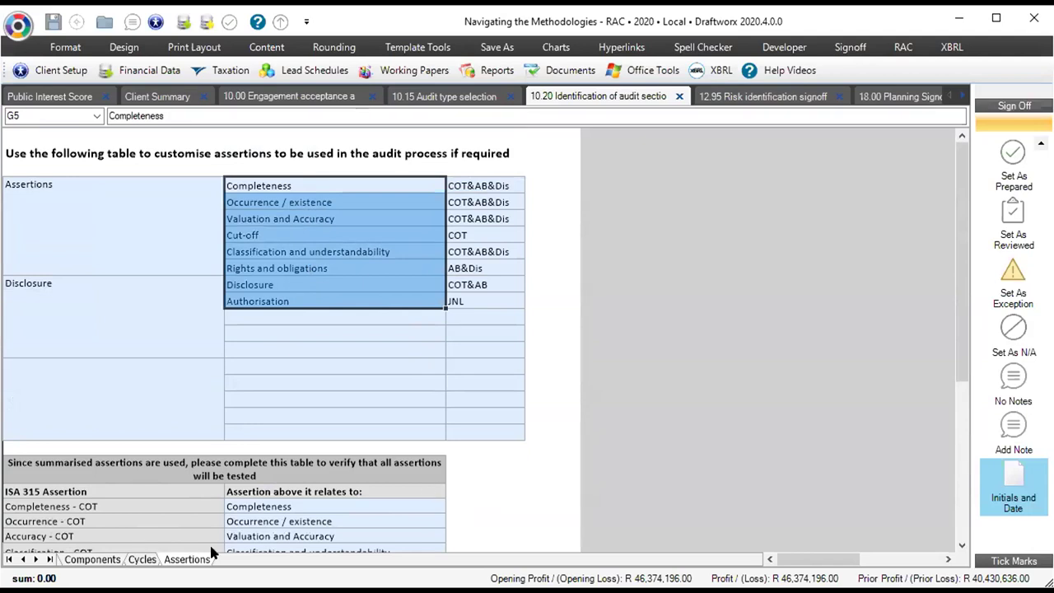
- Open the RAC QuickVid - 10.20 Identification of audit sections link from the Components sheet's training videos
{"action": "left_click", "coordinate": [107, 559]}
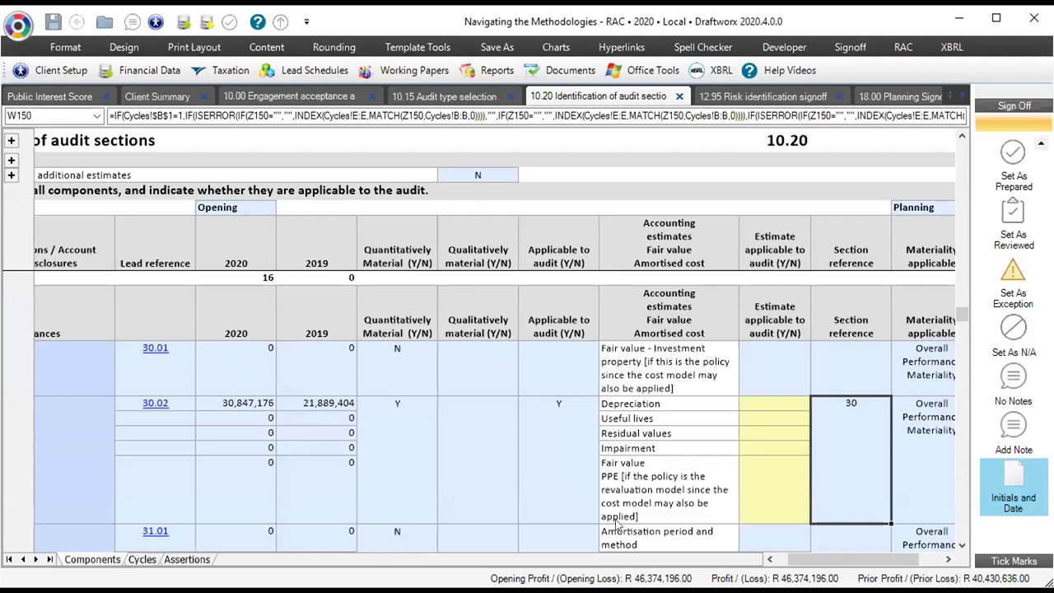
{"action": "left_click", "coordinate": [771, 560]}
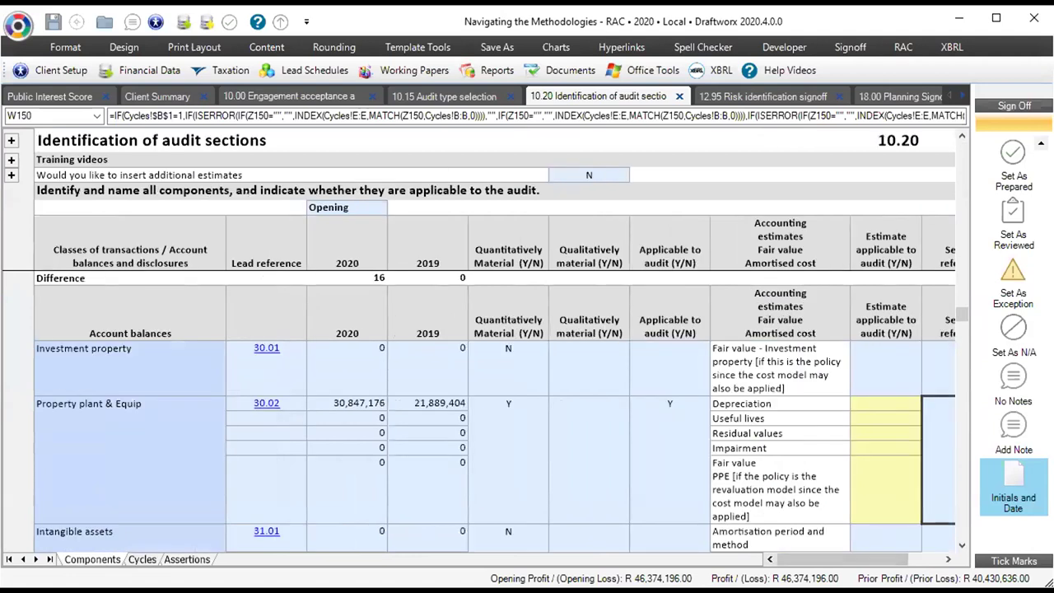
{"action": "left_click", "coordinate": [10, 160]}
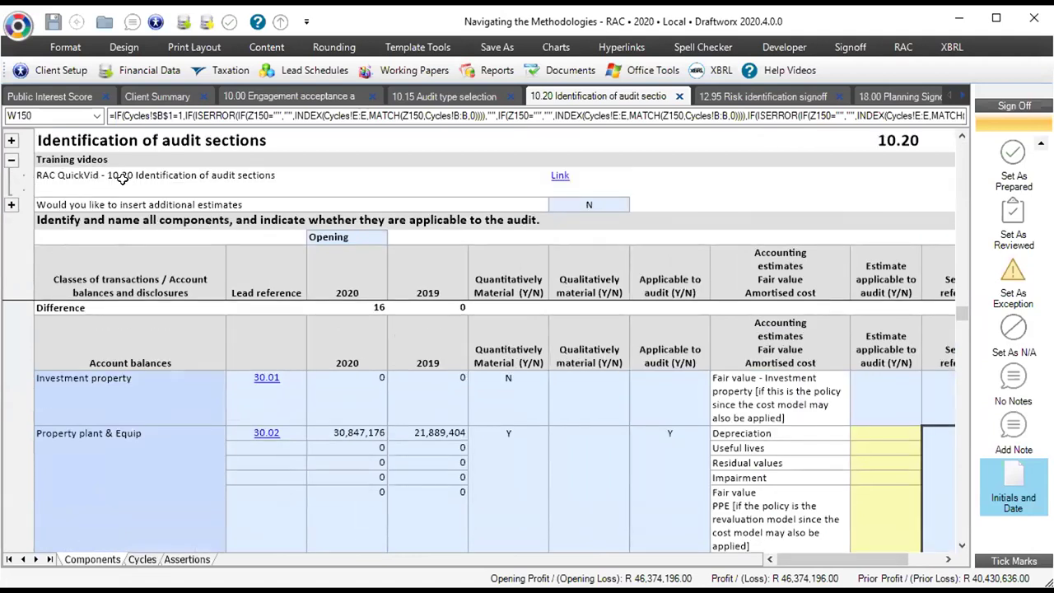
{"action": "left_click", "coordinate": [553, 175]}
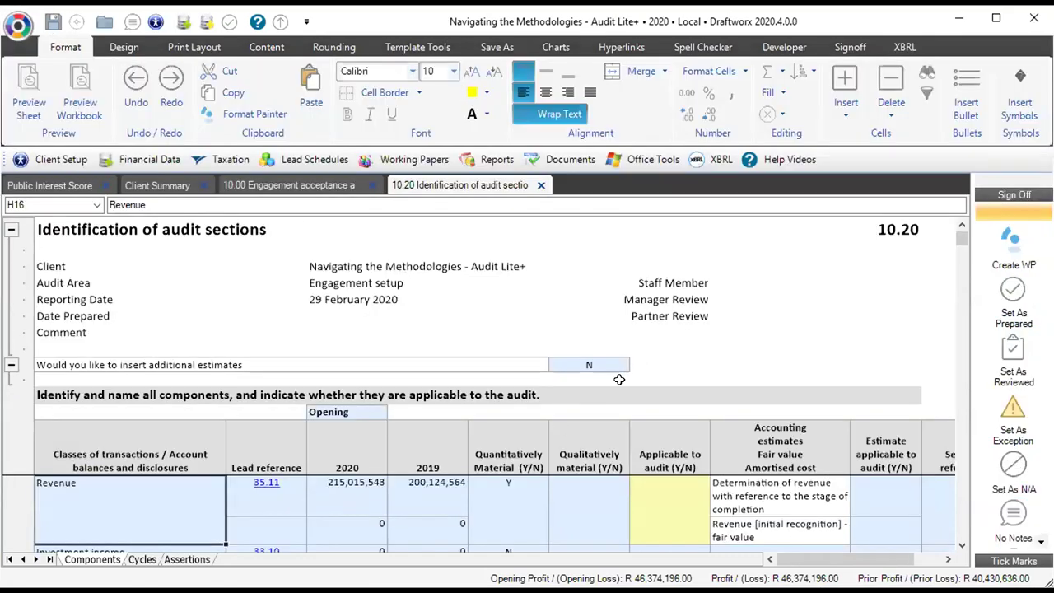
- Collapse the header and additional estimates groups in Audit Lite+ document 10.20, and check Revenue's materiality cells
{"action": "left_click", "coordinate": [11, 231]}
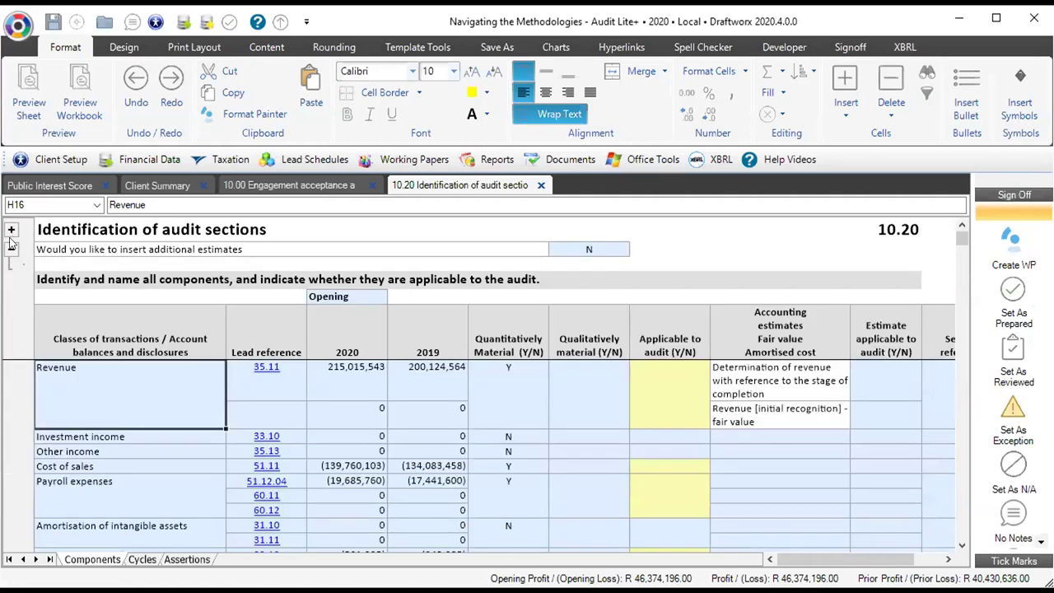
{"action": "left_click", "coordinate": [12, 249]}
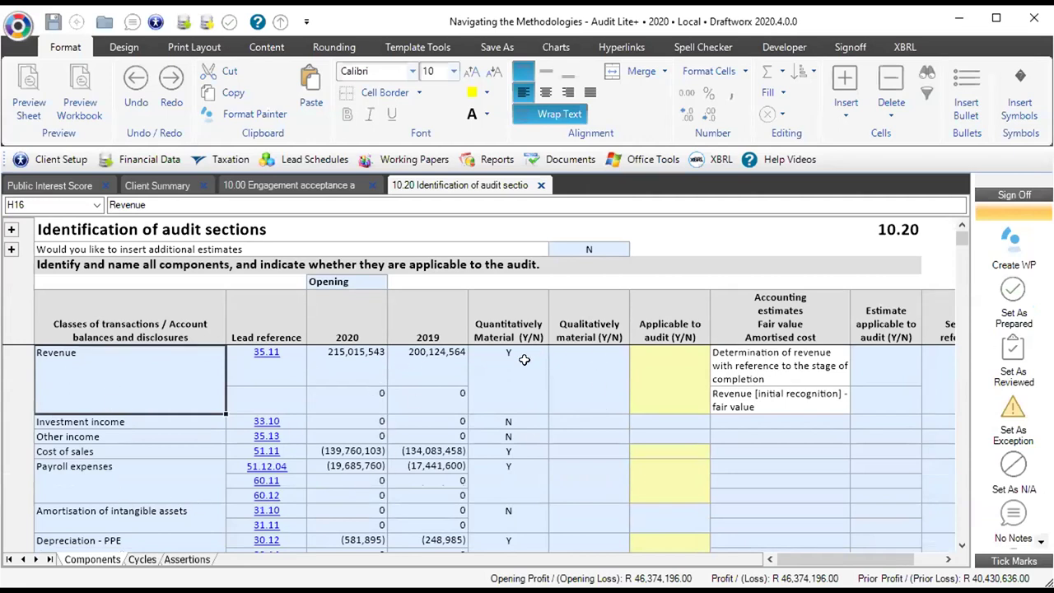
{"action": "left_click", "coordinate": [530, 387]}
{"action": "left_click", "coordinate": [585, 385]}
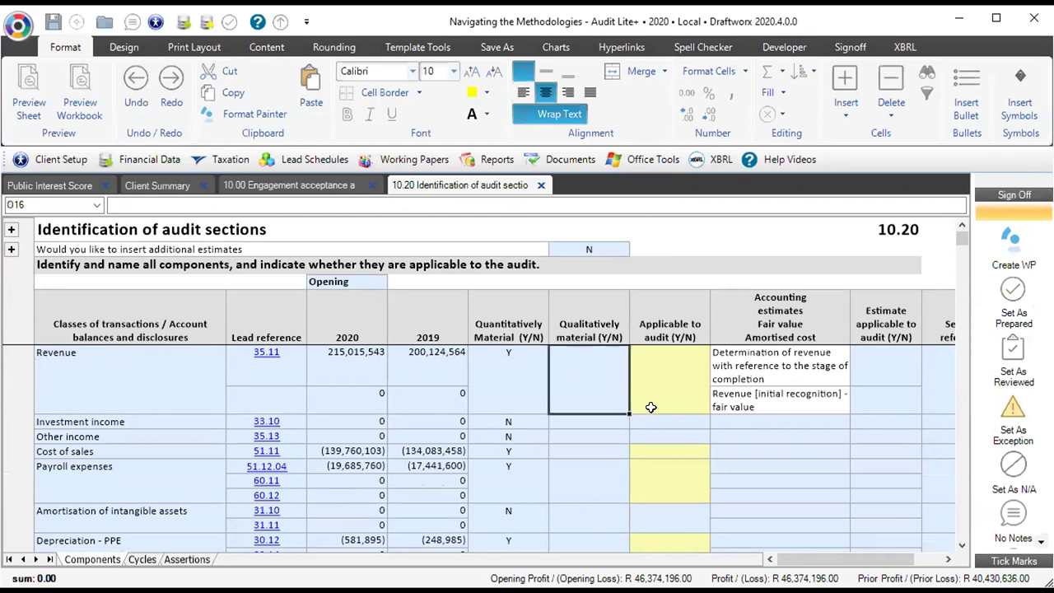
- Set Revenue's Applicable to audit value to Y
{"action": "left_click", "coordinate": [661, 385]}
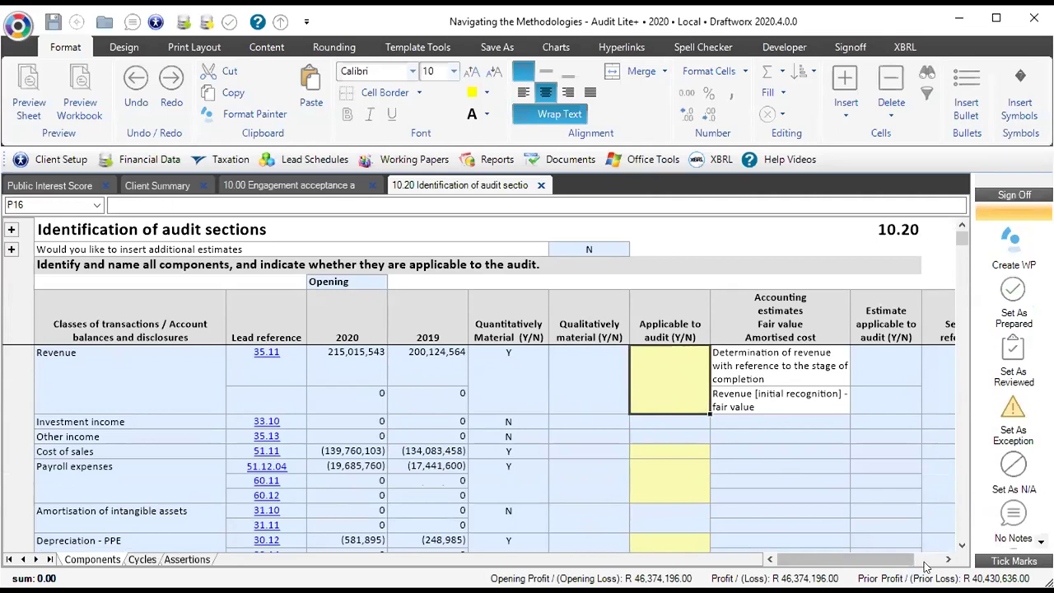
{"action": "left_click", "coordinate": [950, 560]}
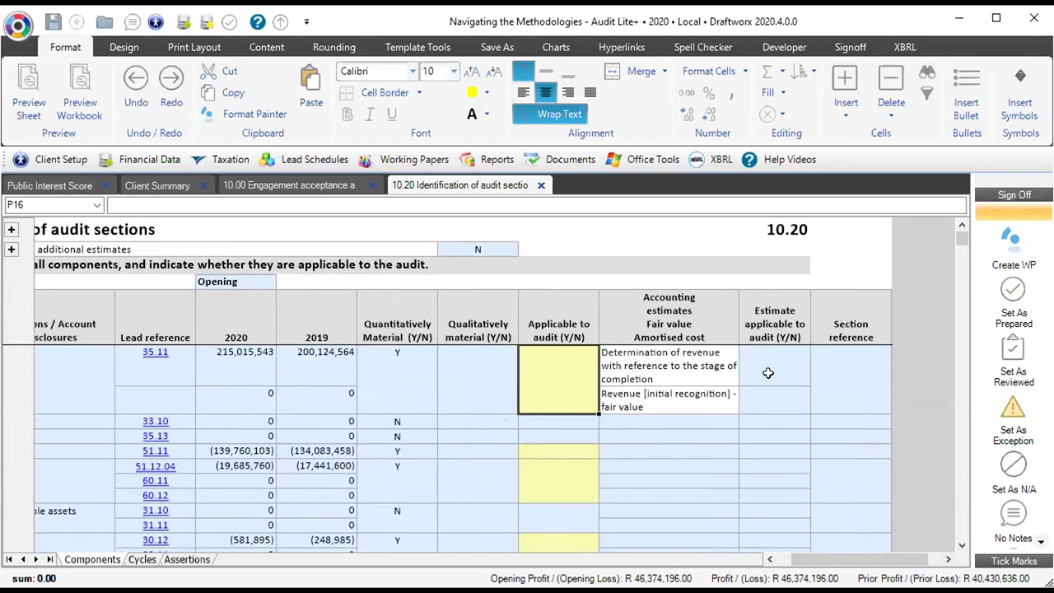
{"action": "type", "text": "Y"}
{"action": "key", "text": "Return"}
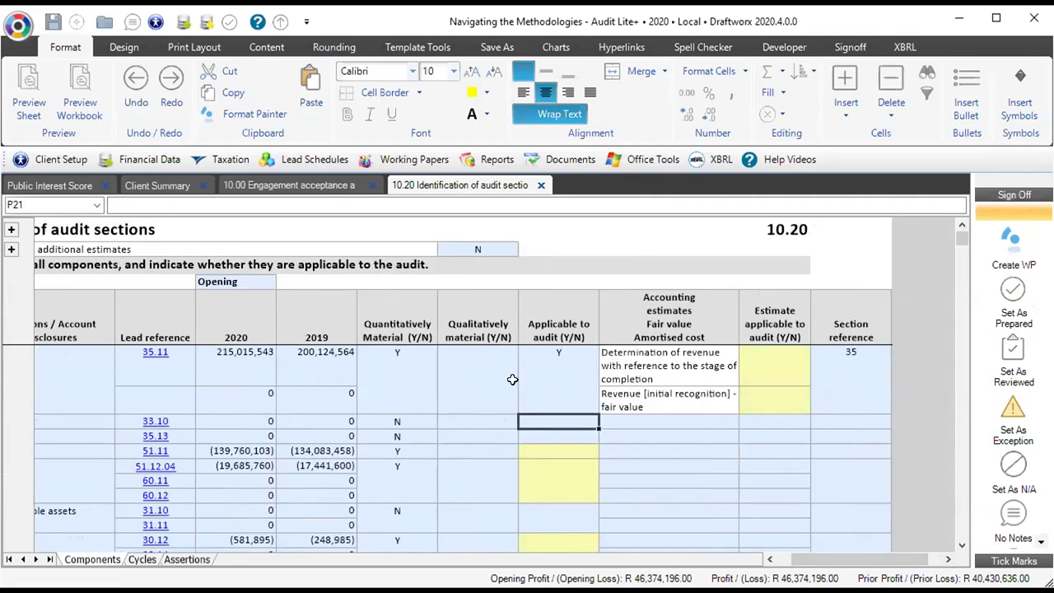
- Set Applicable to audit to Y for Cost of sales, Payroll expenses, Depreciation - PPE, Other expenses, Fair value adjustments - PPE and Finance costs
{"action": "type", "text": "Y"}
{"action": "key", "text": "Return"}
{"action": "type", "text": "Y"}
{"action": "key", "text": "Return"}
{"action": "type", "text": "Y"}
{"action": "key", "text": "Return"}
{"action": "type", "text": "Y"}
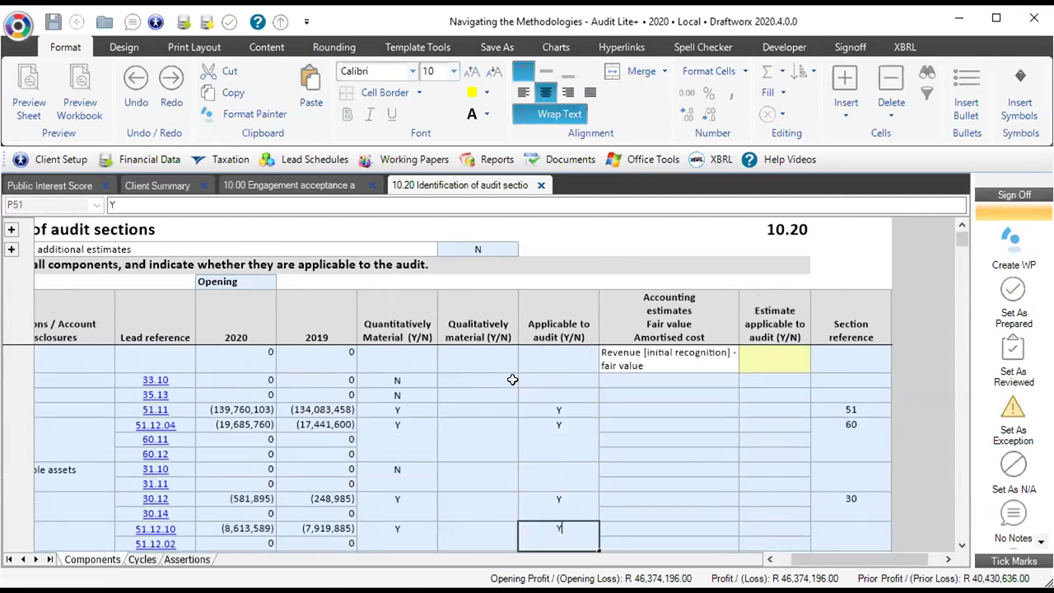
{"action": "key", "text": "Return"}
{"action": "type", "text": "Y"}
{"action": "key", "text": "Return"}
{"action": "type", "text": "Y"}
{"action": "key", "text": "Return"}
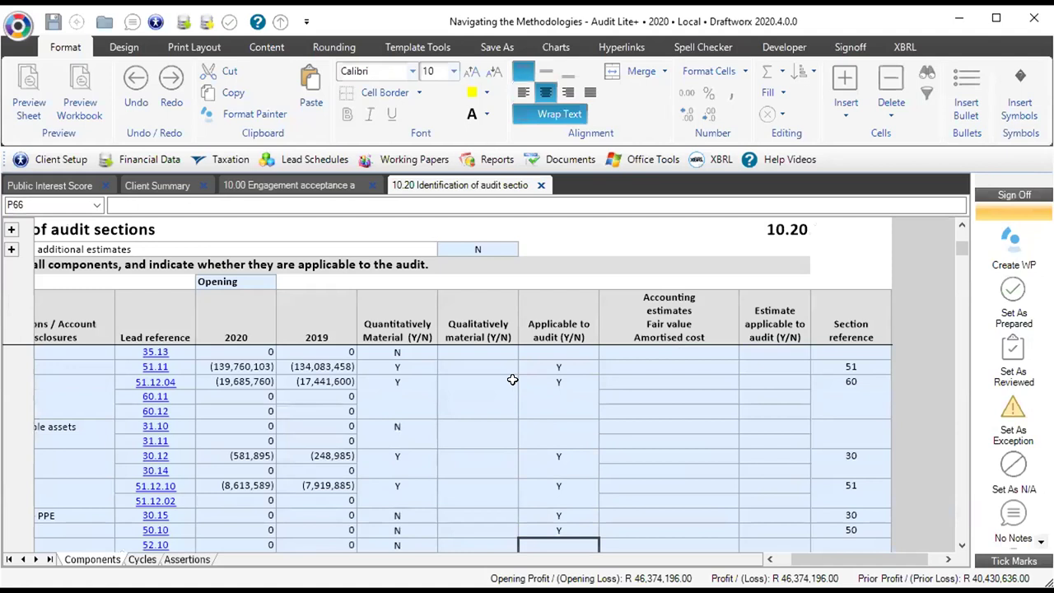
{"action": "scroll", "coordinate": [769, 412], "scroll_direction": "down", "scroll_amount": 2}
{"action": "scroll", "coordinate": [767, 439], "scroll_direction": "up", "scroll_amount": 6}
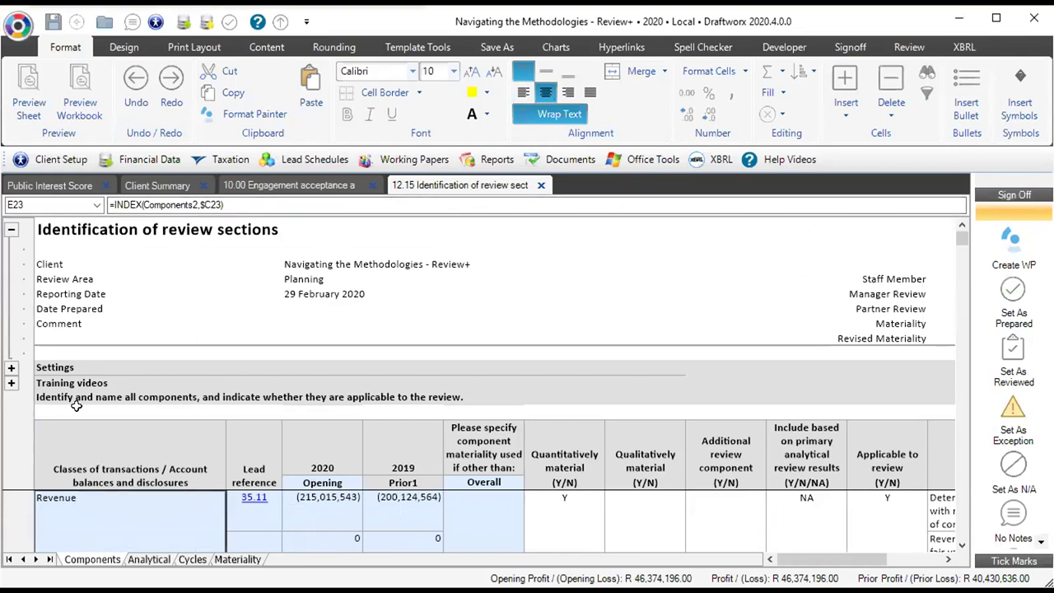
- Collapse the header of Review+ document 12.15 and examine the materiality cells for Revenue and Investment income
{"action": "left_click", "coordinate": [13, 230]}
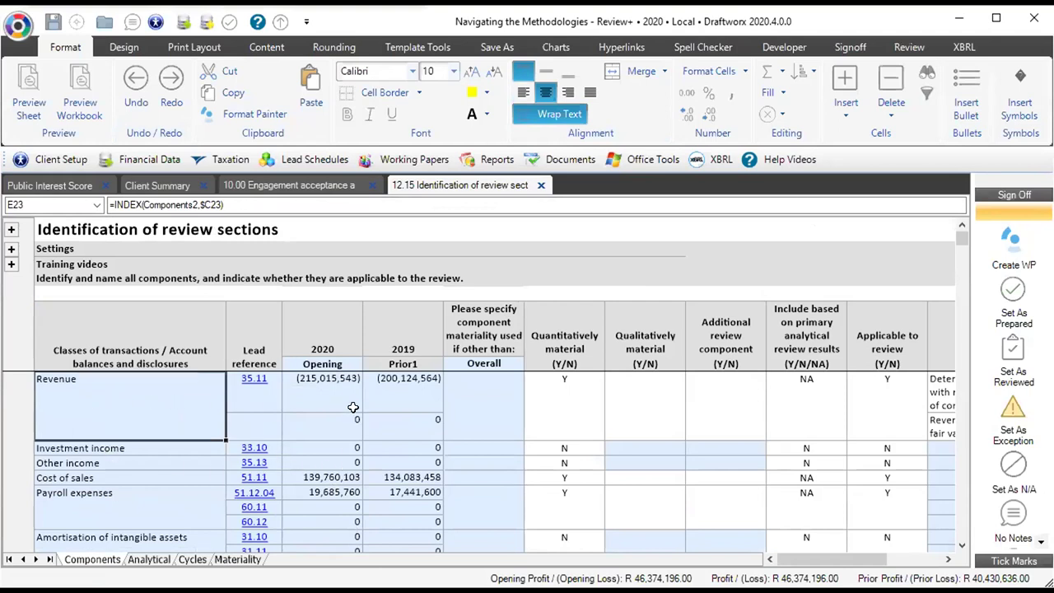
{"action": "left_click", "coordinate": [510, 389]}
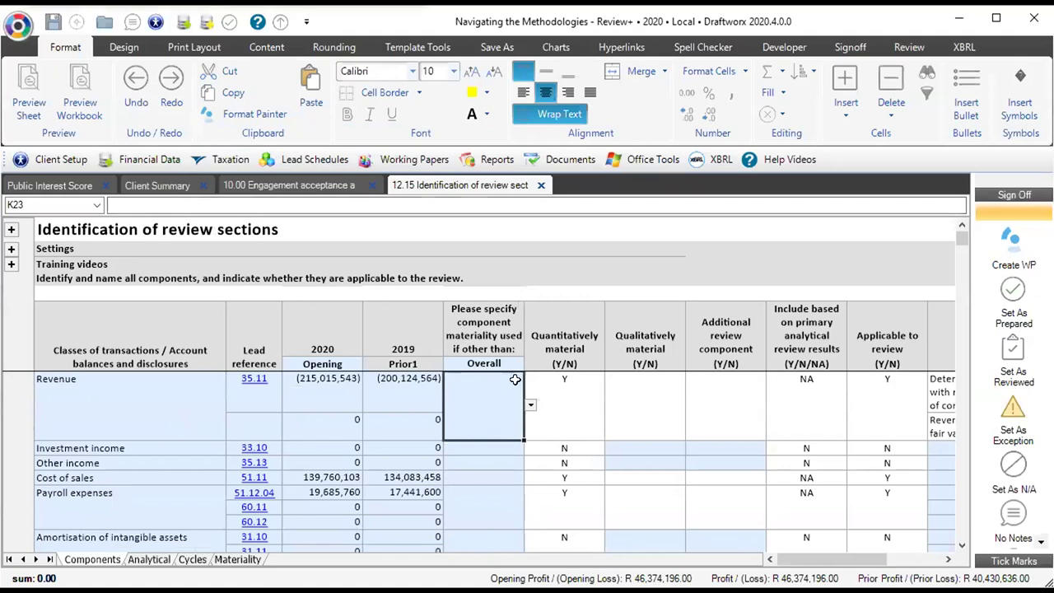
{"action": "left_click", "coordinate": [544, 381]}
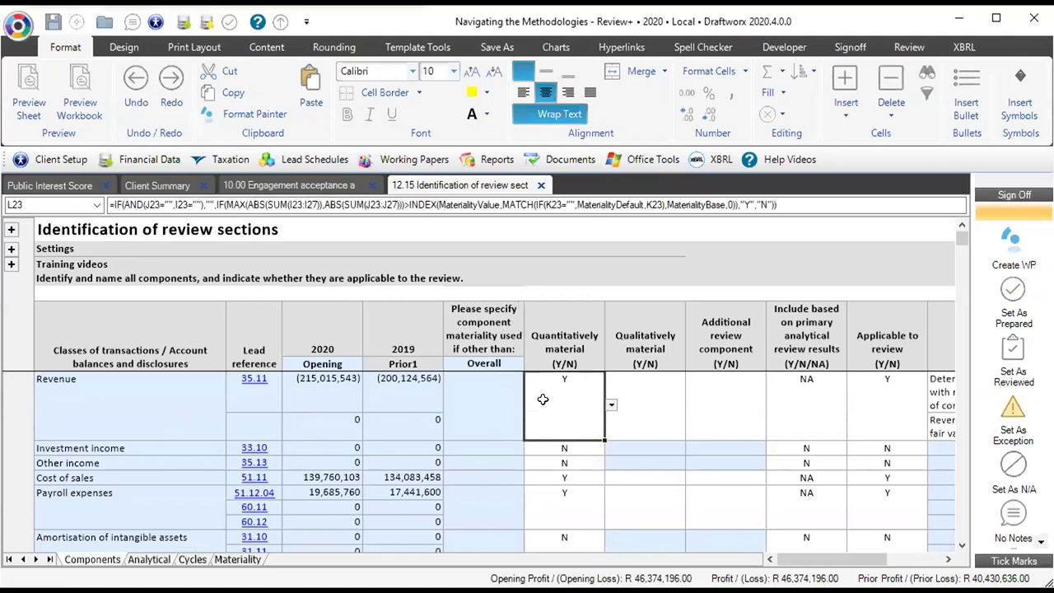
{"action": "left_click", "coordinate": [647, 405]}
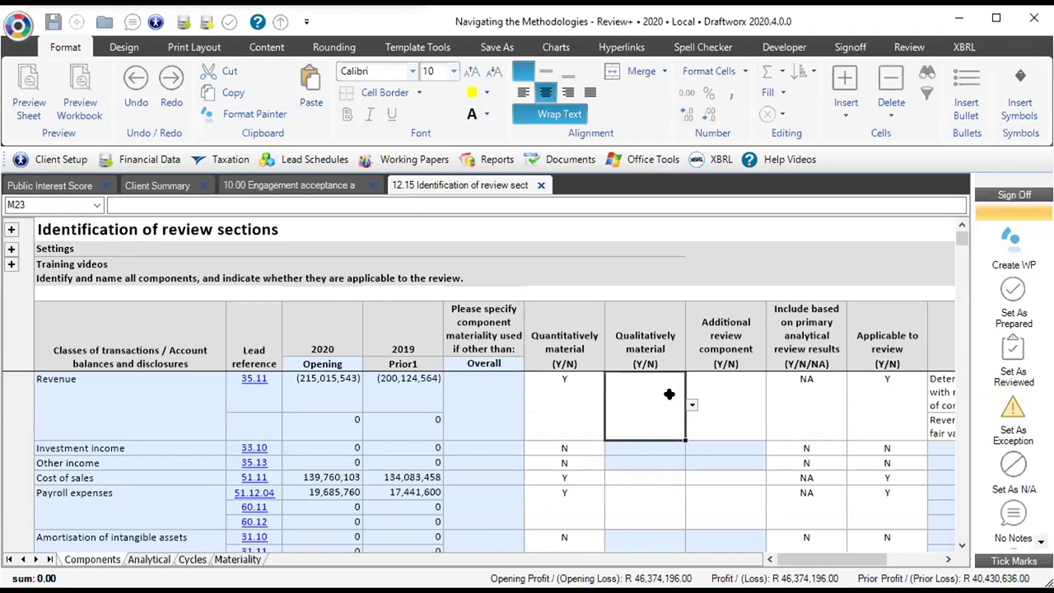
{"action": "left_click", "coordinate": [648, 447]}
{"action": "left_click", "coordinate": [590, 446]}
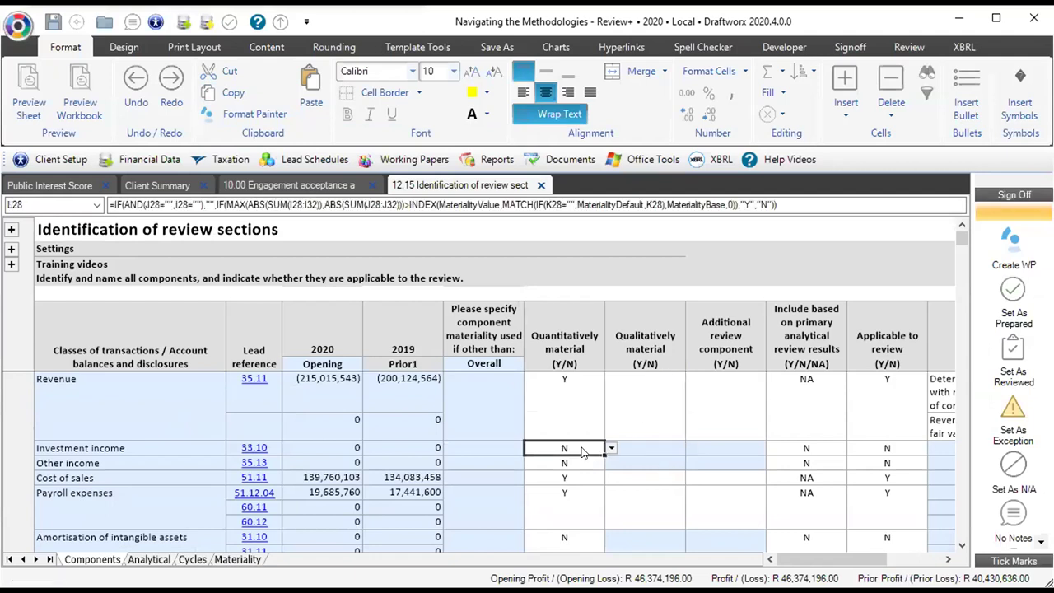
{"action": "left_click", "coordinate": [648, 446]}
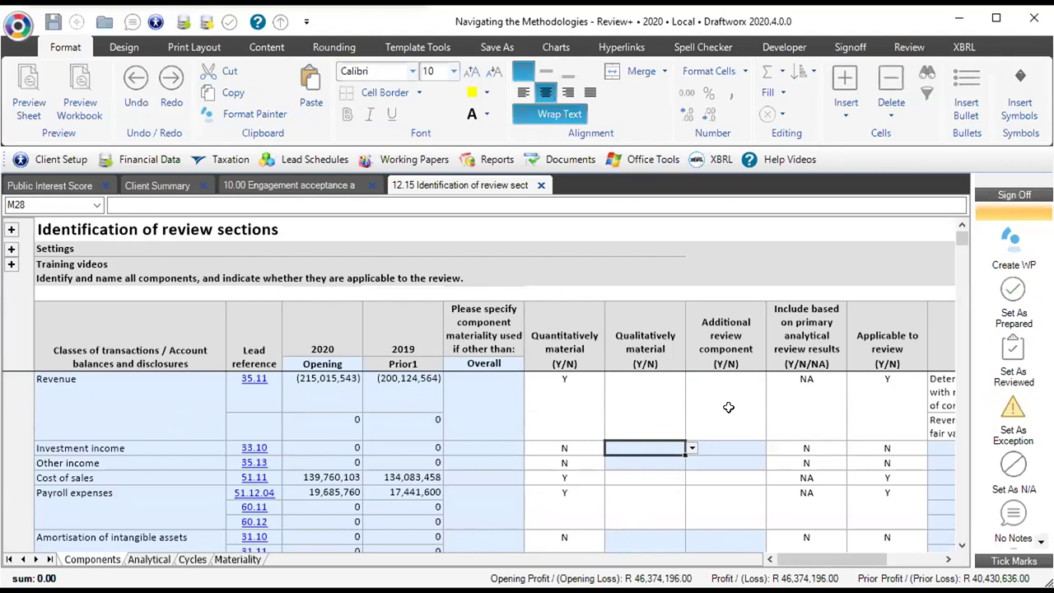
- Examine the Additional review component and Include based on primary analytical review results headings, and check the Analytical sheet of document 12.15
{"action": "left_click", "coordinate": [716, 325]}
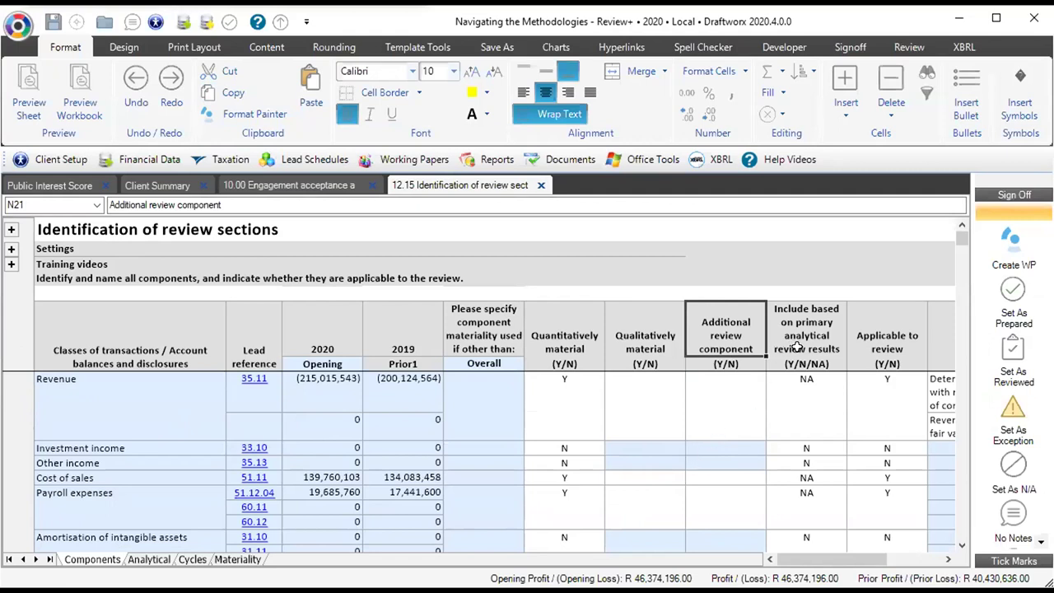
{"action": "left_click", "coordinate": [823, 338]}
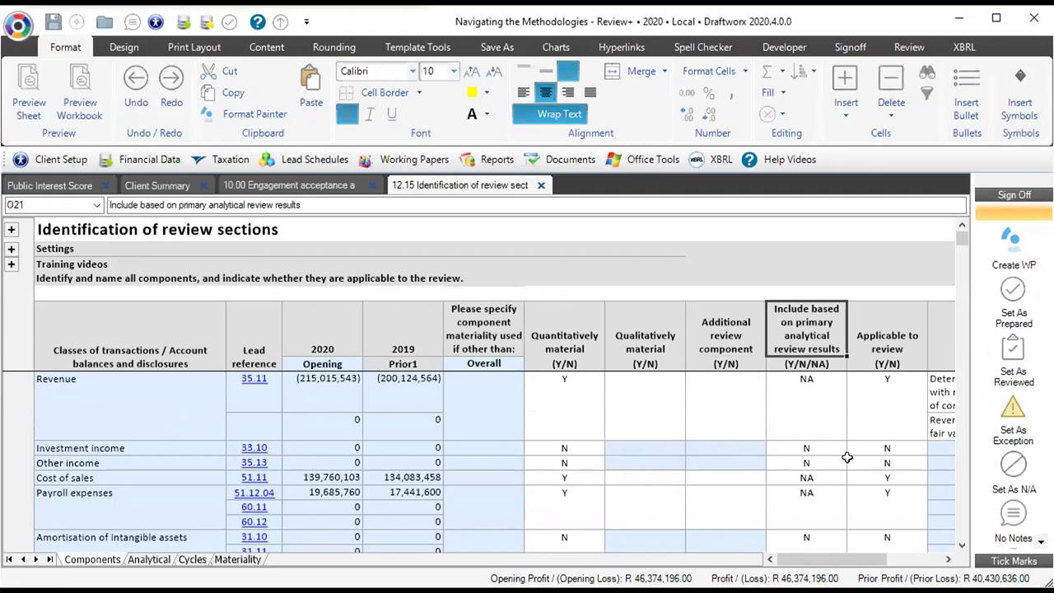
{"action": "left_click", "coordinate": [150, 560]}
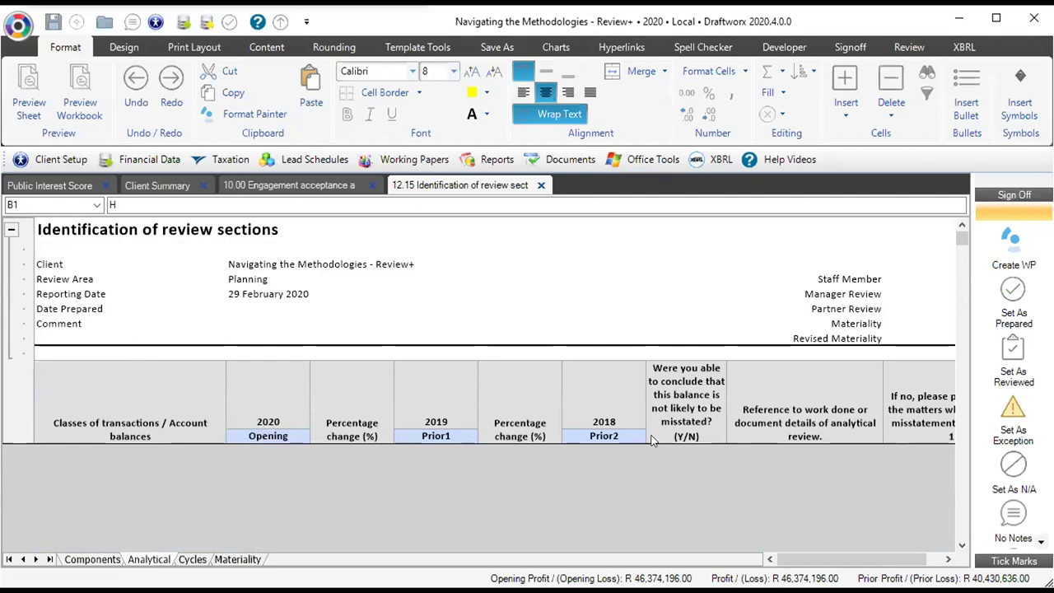
{"action": "left_click", "coordinate": [102, 555]}
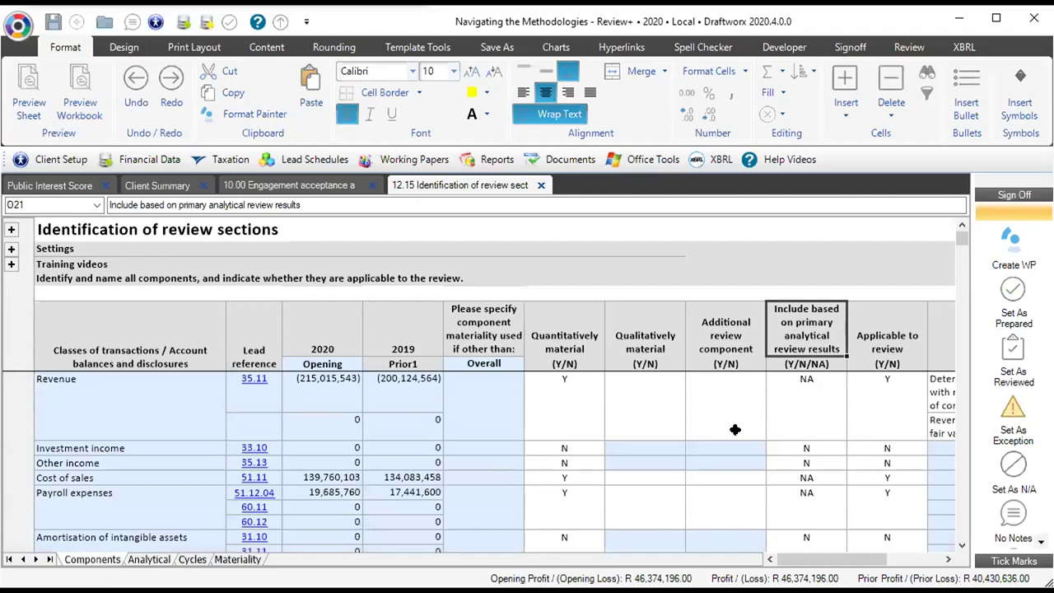
- Examine the Applicable to review, accounting estimates, Estimate applicable to review and Section reference columns on the Components sheet
{"action": "left_click_drag", "start_coordinate": [878, 353], "coordinate": [879, 424]}
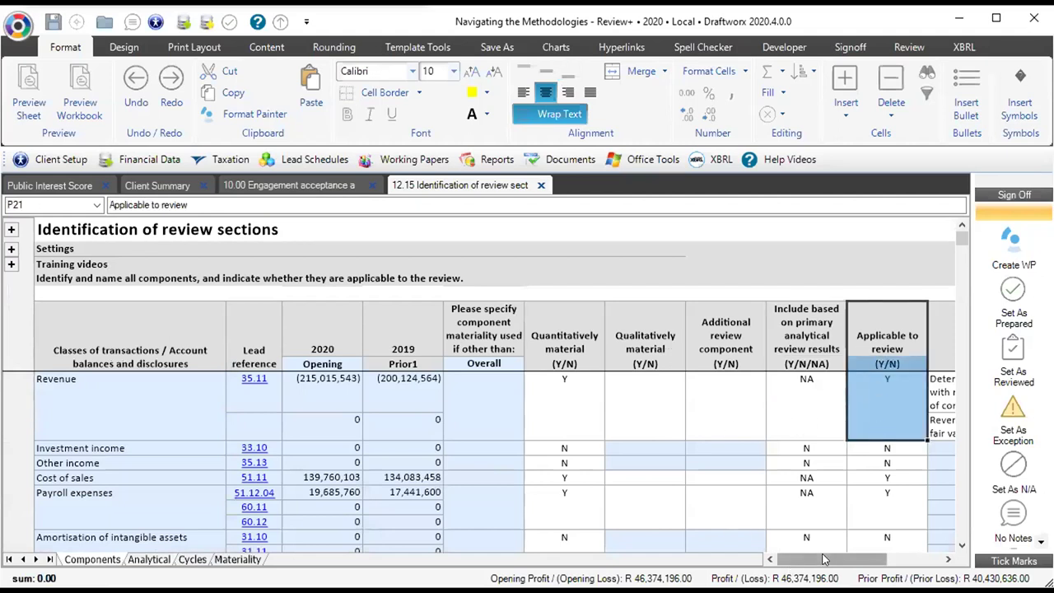
{"action": "left_click_drag", "start_coordinate": [827, 559], "coordinate": [847, 560]}
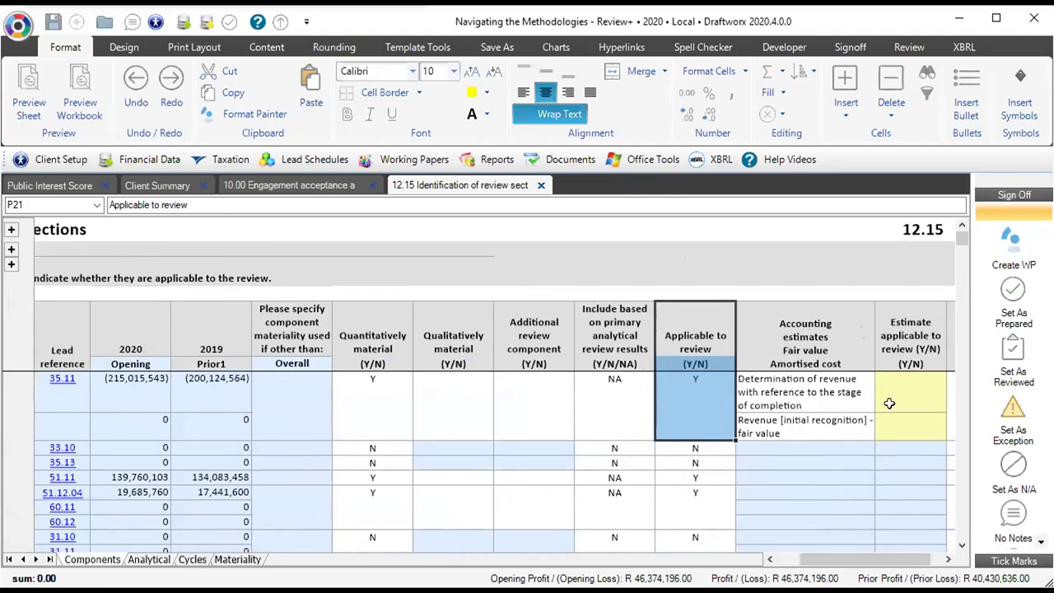
{"action": "left_click", "coordinate": [950, 560]}
{"action": "left_click", "coordinate": [951, 560]}
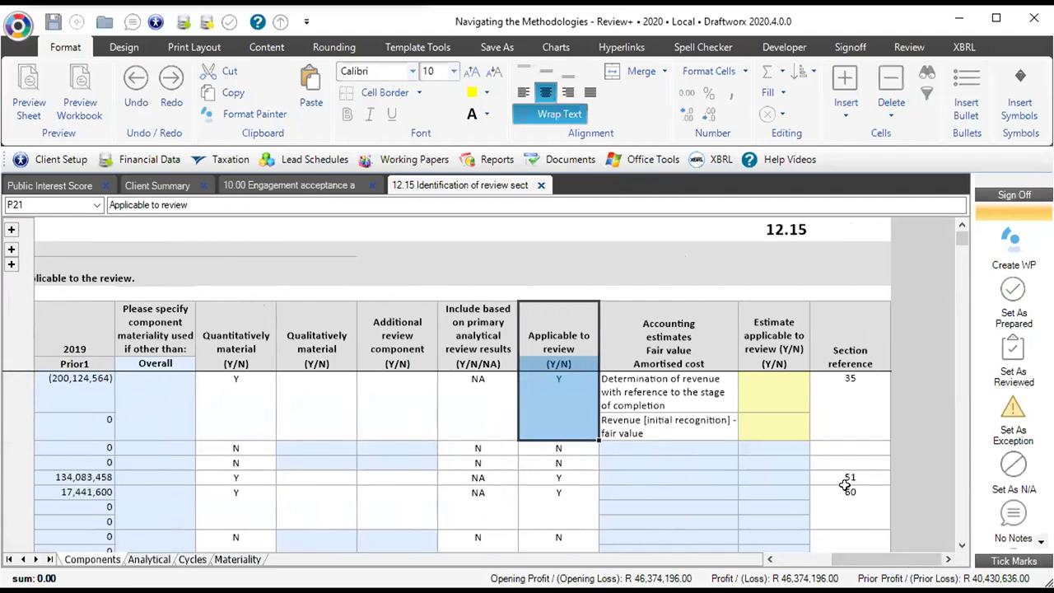
{"action": "left_click_drag", "start_coordinate": [860, 561], "coordinate": [774, 563]}
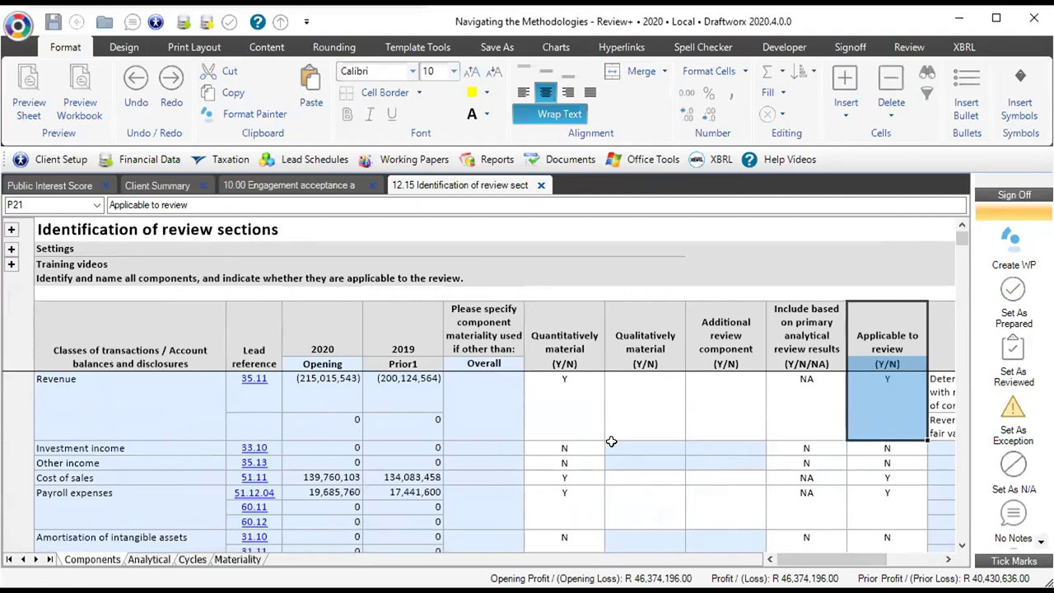
- Expand the Training videos group, and examine the component names, the Fixed Assets and Investment Property cycle and the Materiality sheet
{"action": "left_click", "coordinate": [11, 264]}
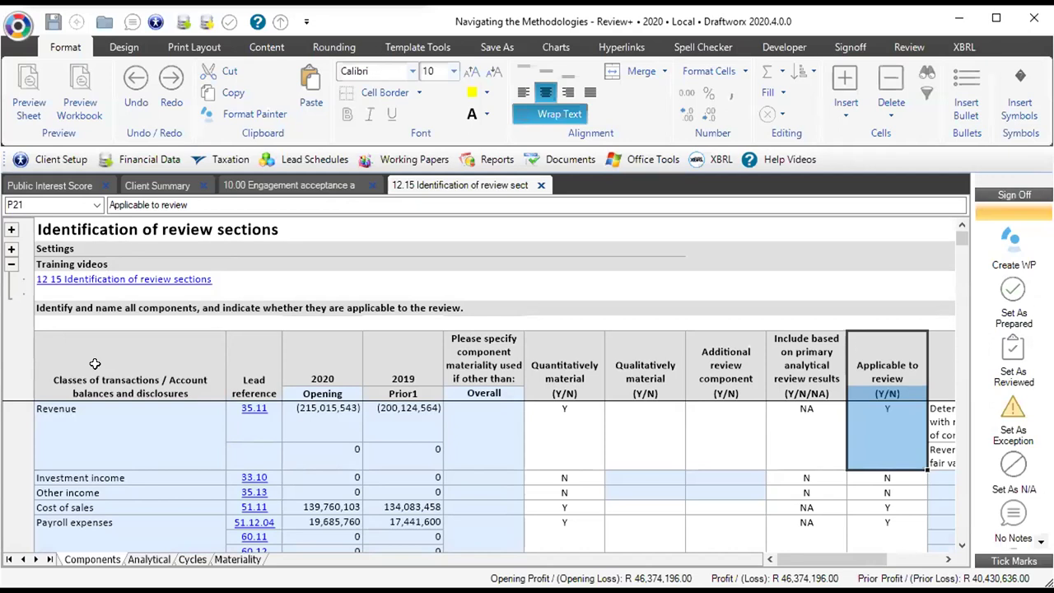
{"action": "left_click_drag", "start_coordinate": [125, 446], "coordinate": [124, 508]}
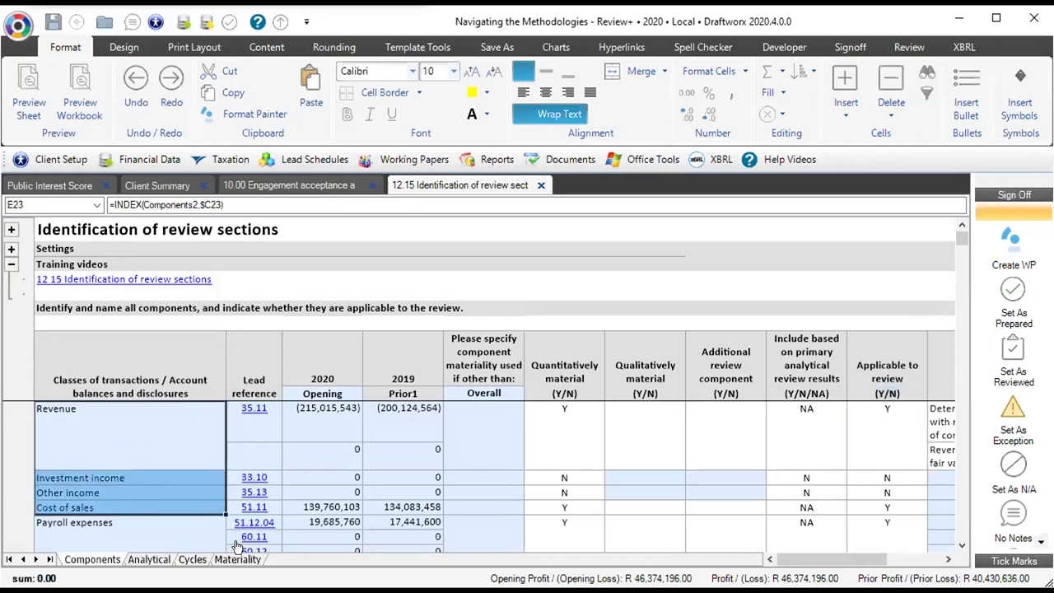
{"action": "left_click", "coordinate": [190, 559]}
{"action": "left_click_drag", "start_coordinate": [165, 336], "coordinate": [179, 408]}
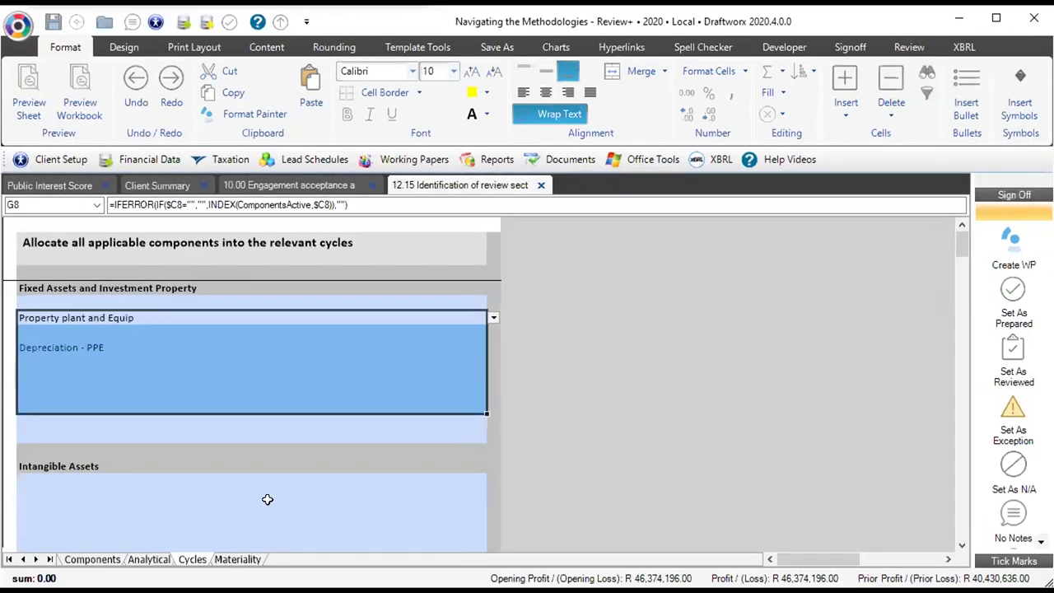
{"action": "left_click", "coordinate": [252, 560]}
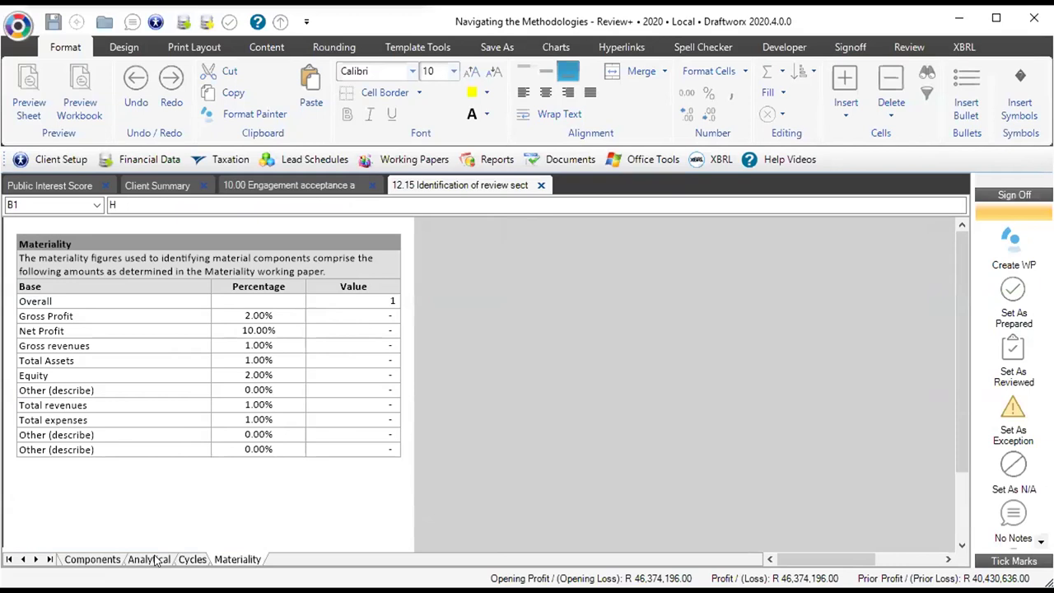
- Set Investment income's Additional review component value to Y on the Components sheet and check the Analytical sheet
{"action": "left_click", "coordinate": [97, 563]}
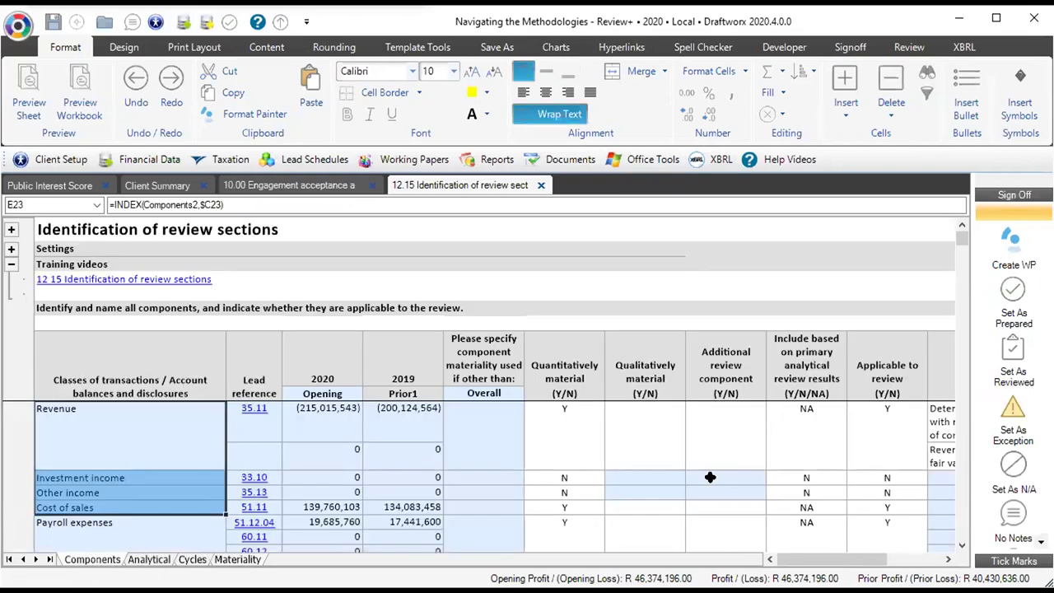
{"action": "left_click", "coordinate": [714, 478]}
{"action": "type", "text": "Y"}
{"action": "key", "text": "Return"}
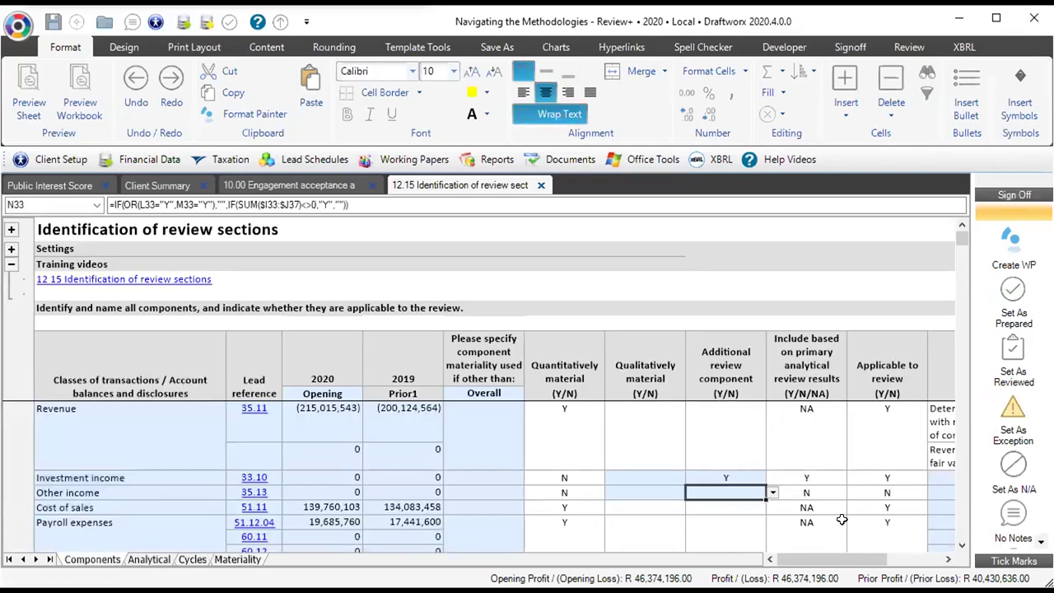
{"action": "left_click", "coordinate": [142, 561]}
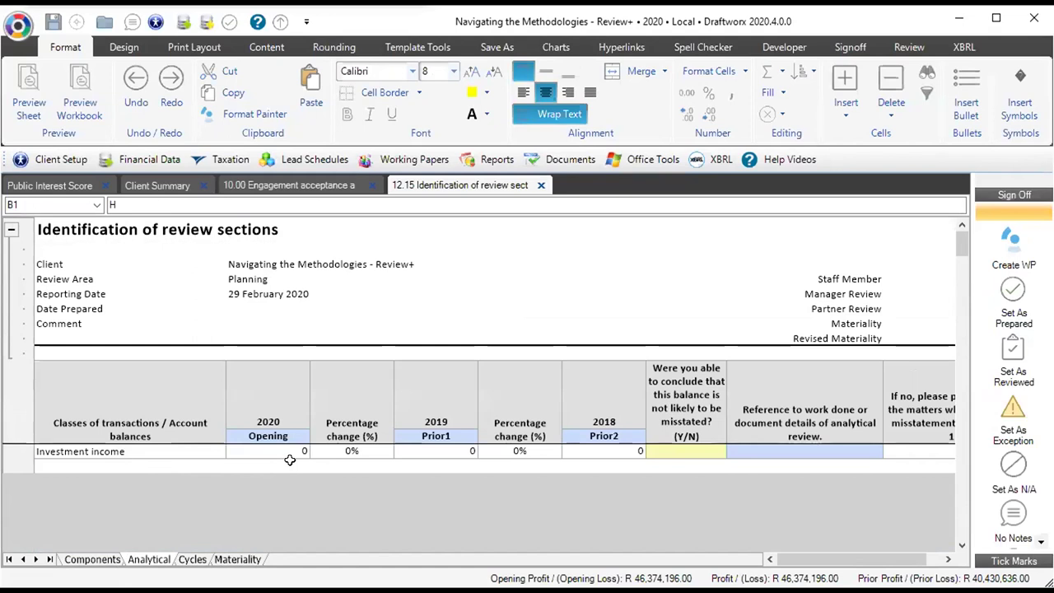
- Set Investment income's 2020 opening balance to 16 on the Components sheet and check the Analytical sheet
{"action": "left_click", "coordinate": [90, 560]}
{"action": "left_click", "coordinate": [336, 476]}
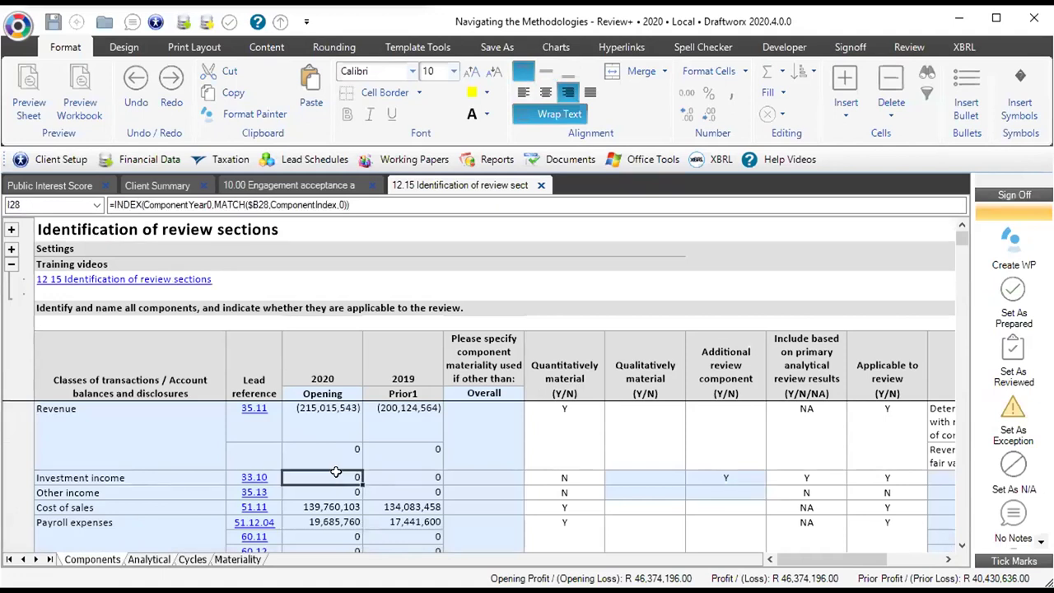
{"action": "type", "text": "16"}
{"action": "key", "text": "Return"}
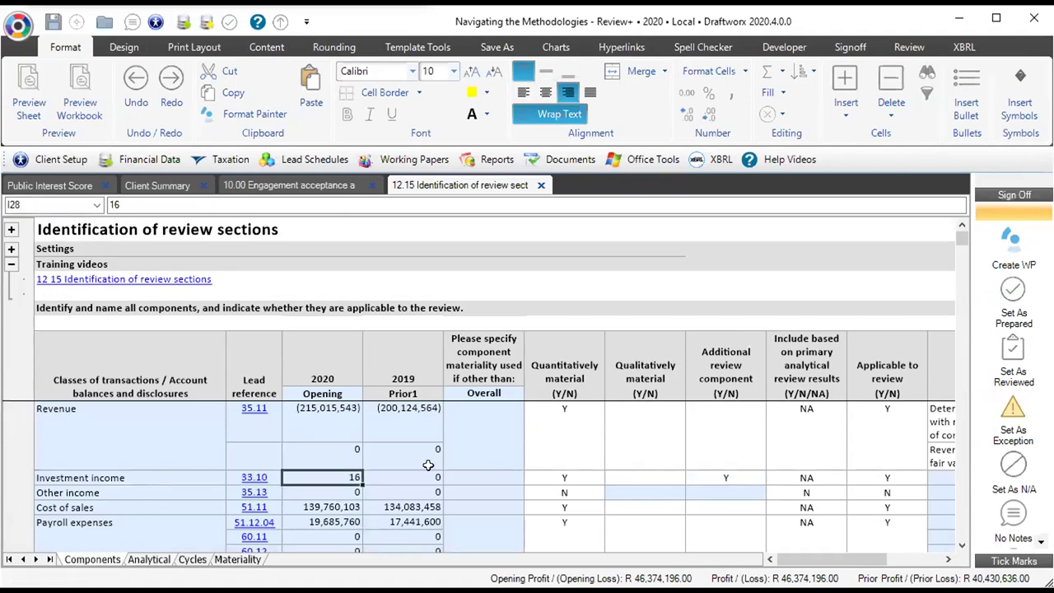
{"action": "left_click", "coordinate": [725, 477]}
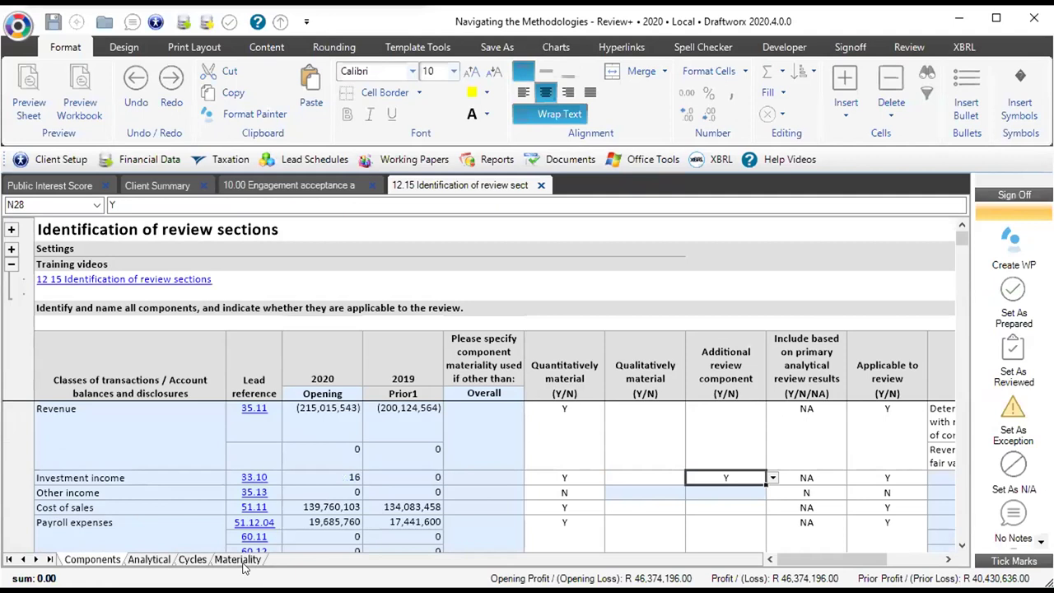
{"action": "left_click", "coordinate": [148, 559]}
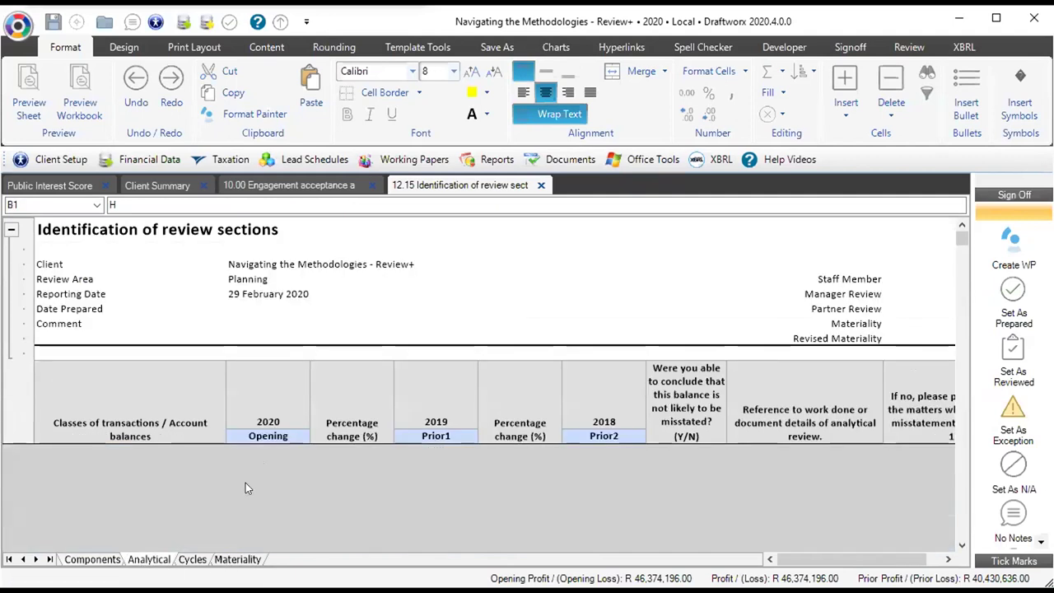
- Set Investment income's Qualitatively material value to N on the Components sheet and recheck the Analytical sheet
{"action": "left_click", "coordinate": [93, 560]}
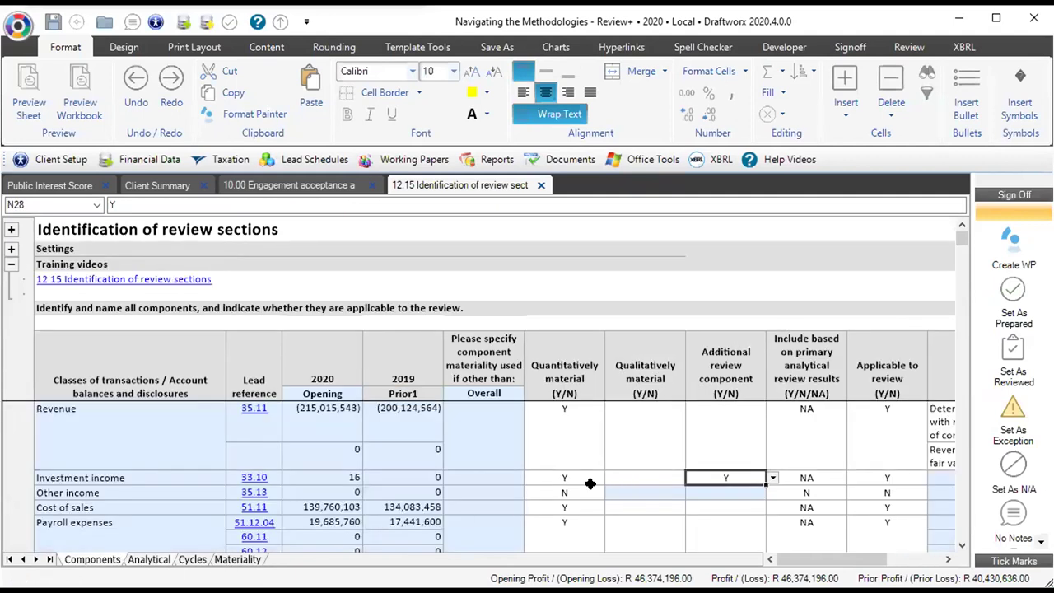
{"action": "left_click", "coordinate": [609, 480]}
{"action": "type", "text": "N"}
{"action": "key", "text": "Return"}
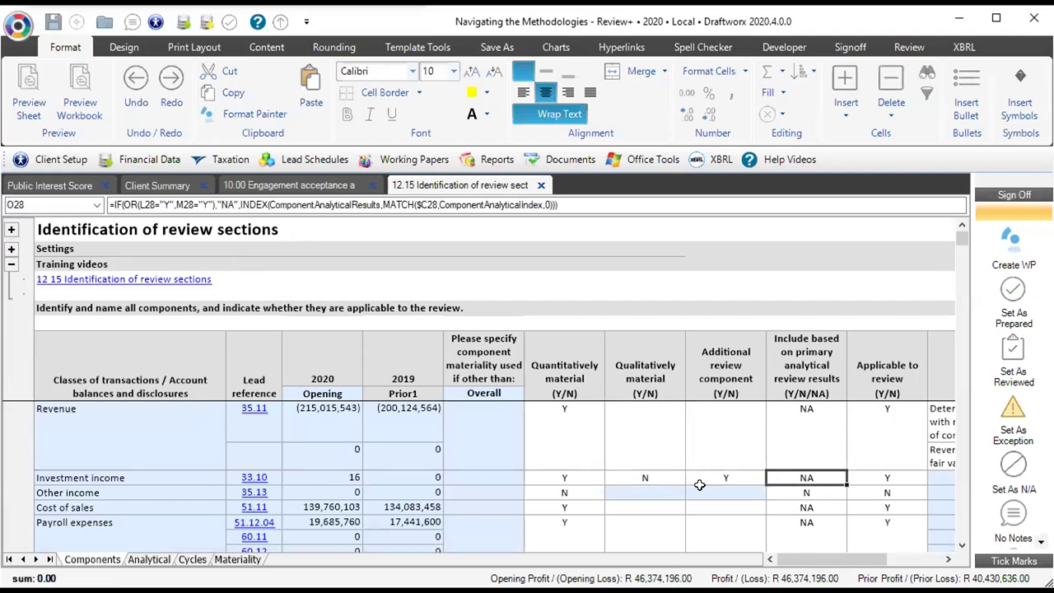
{"action": "key", "text": "ctrl+Page_Down"}
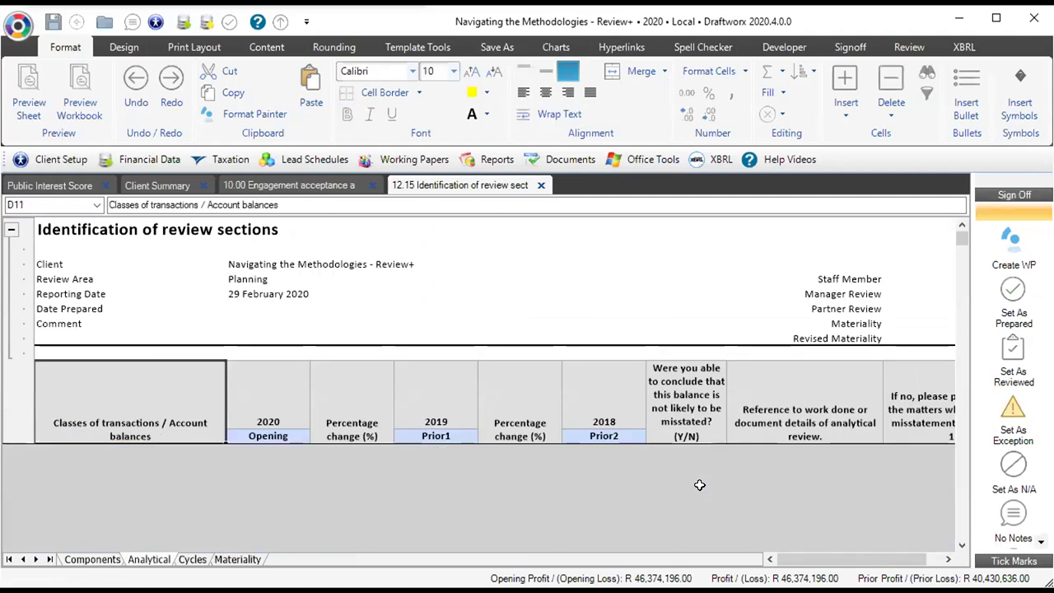
- Set Investment income's 2020 opening balance to 0 on the Components sheet and view the Analytical sheet again
{"action": "key", "text": "ctrl+Page_Up"}
{"action": "key", "text": "Left"}
{"action": "key", "text": "Left"}
{"action": "key", "text": "Left"}
{"action": "key", "text": "Left"}
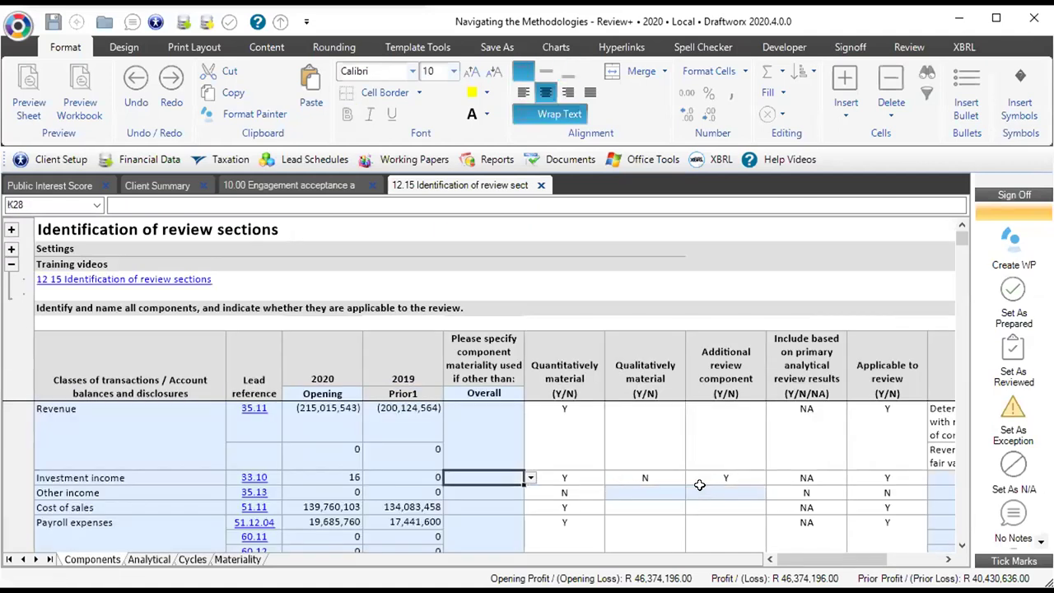
{"action": "key", "text": "Left"}
{"action": "key", "text": "Left"}
{"action": "type", "text": "0"}
{"action": "key", "text": "Up"}
{"action": "key", "text": "Down"}
{"action": "key", "text": "Down"}
{"action": "key", "text": "Right"}
{"action": "key", "text": "Right"}
{"action": "key", "text": "Right"}
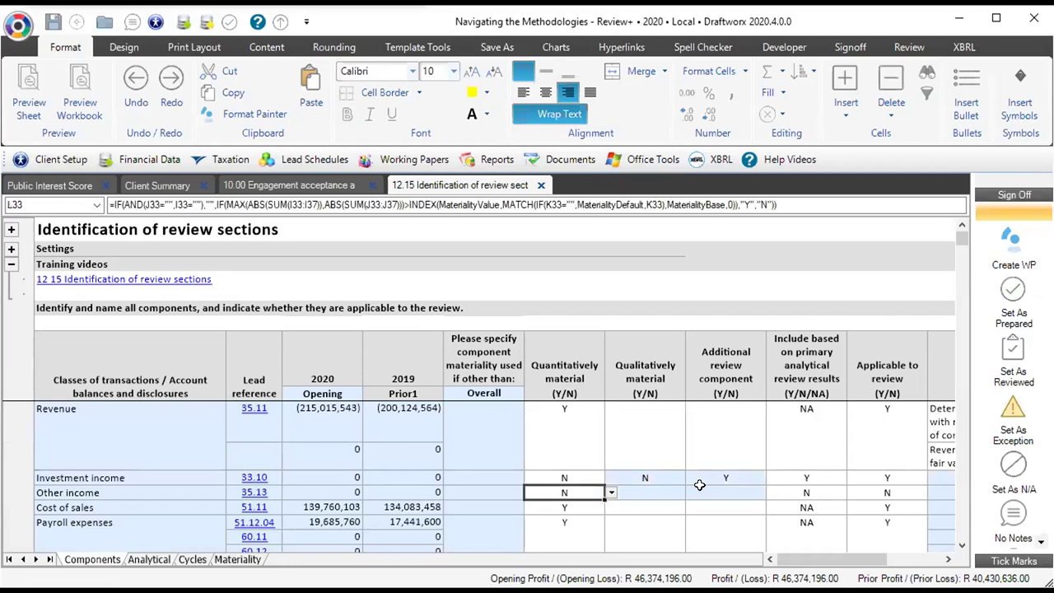
{"action": "key", "text": "ctrl+Page_Down"}
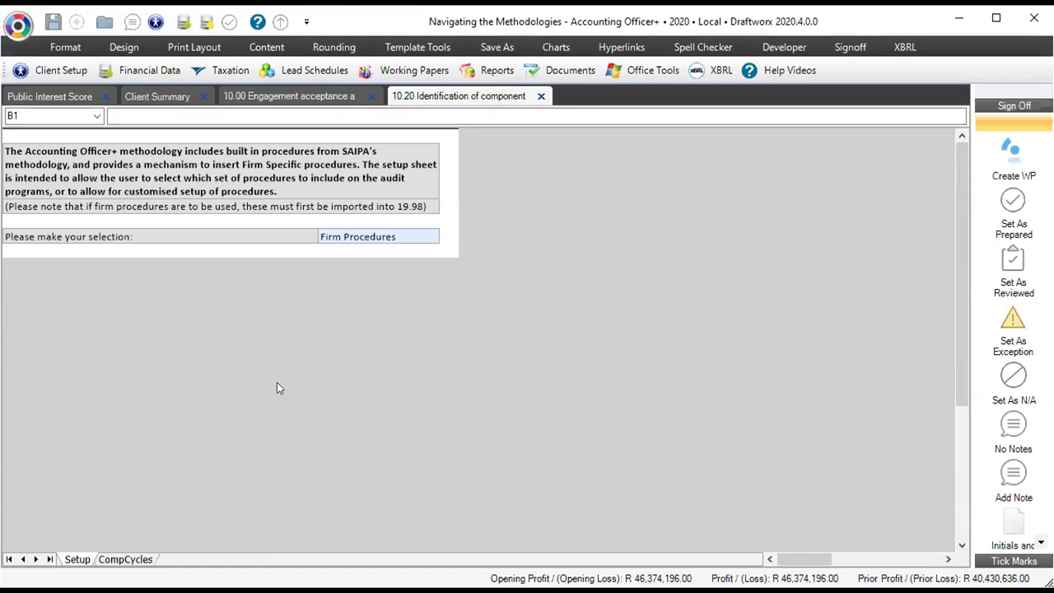
- Examine the CompCycles sheet of Accounting Officer+ document 10.20 and the Included in engagement options for Property, plant and equipment
{"action": "left_click", "coordinate": [119, 562]}
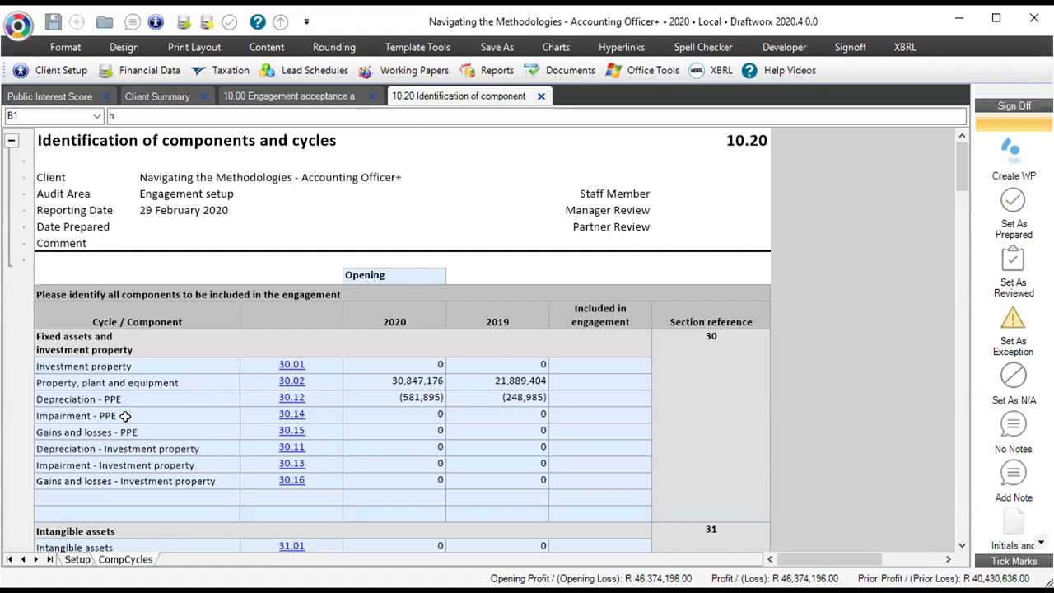
{"action": "left_click", "coordinate": [576, 364]}
{"action": "left_click", "coordinate": [600, 387]}
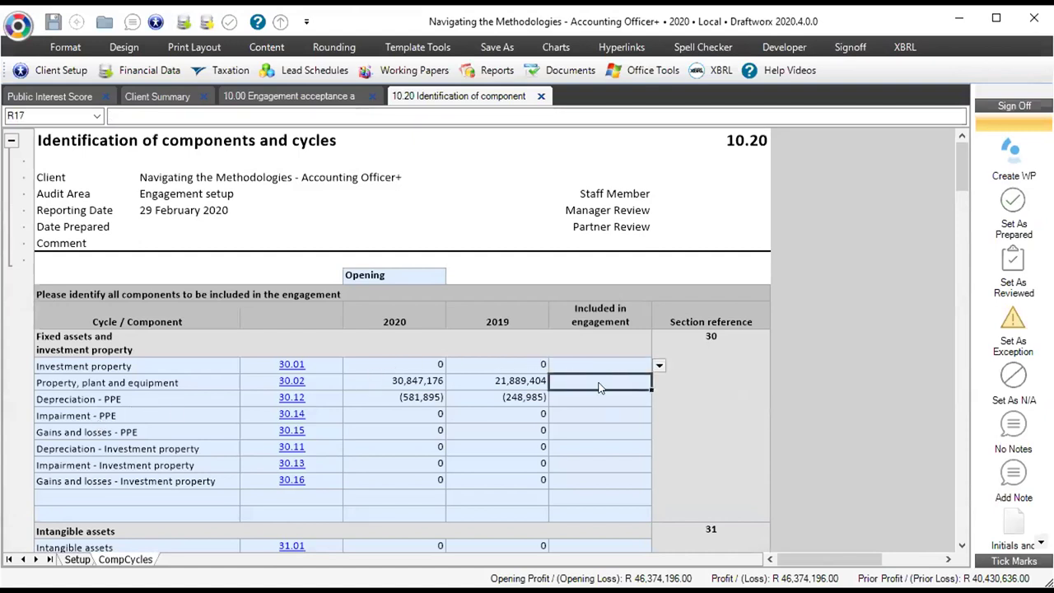
{"action": "left_click", "coordinate": [659, 383]}
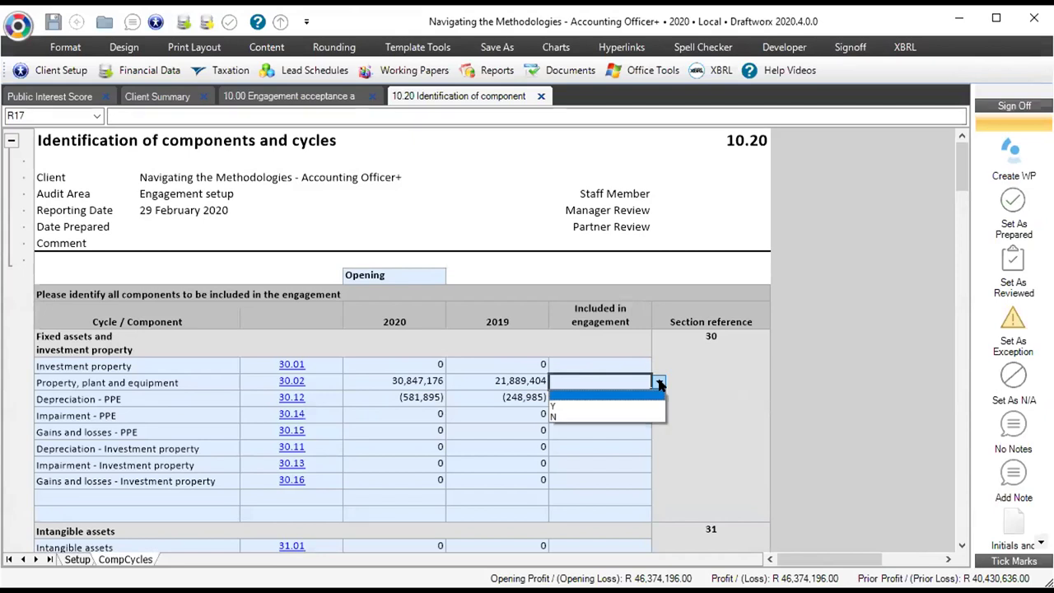
{"action": "left_click", "coordinate": [674, 389]}
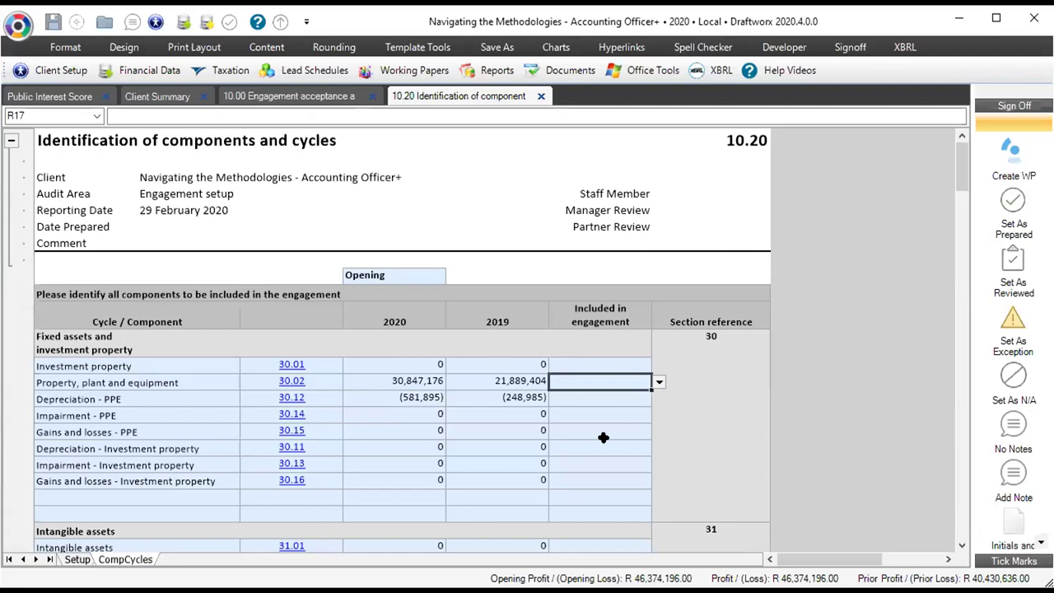
{"action": "scroll", "coordinate": [603, 437], "scroll_direction": "down", "scroll_amount": 4}
{"action": "scroll", "coordinate": [604, 438], "scroll_direction": "up", "scroll_amount": 2}
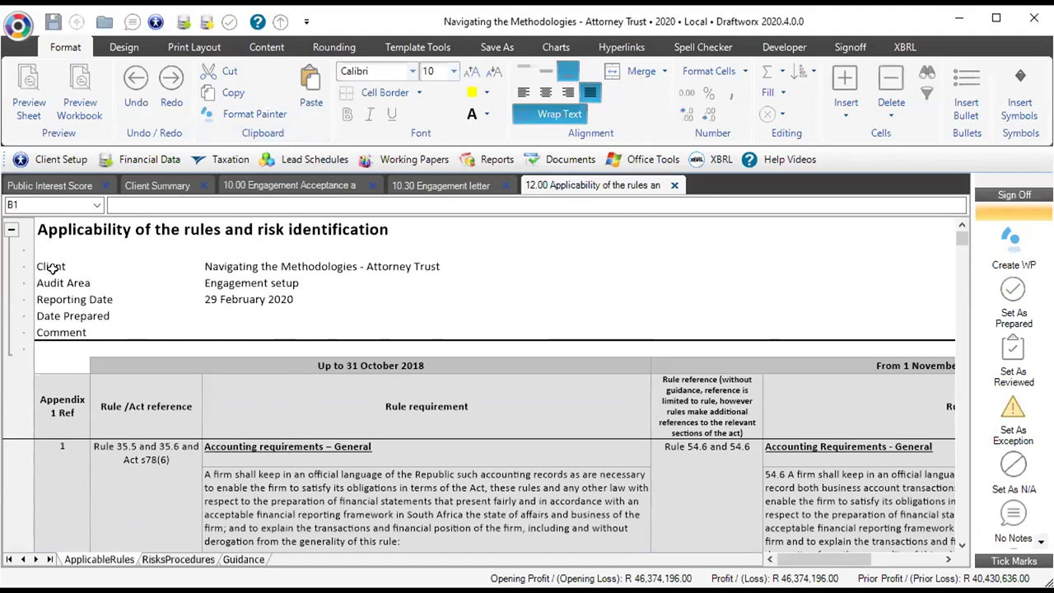
- Collapse the header of Attorney Trust document 12.00 and compare the Up to 31 October 2018 and From 1 November 2018 rule columns
{"action": "left_click", "coordinate": [14, 229]}
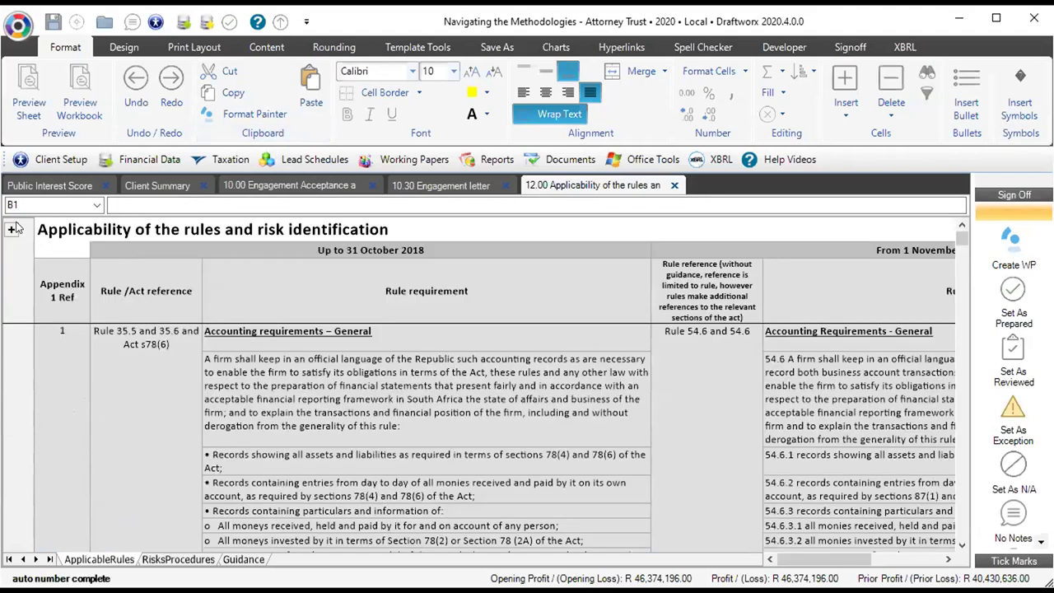
{"action": "left_click_drag", "start_coordinate": [818, 560], "coordinate": [888, 561]}
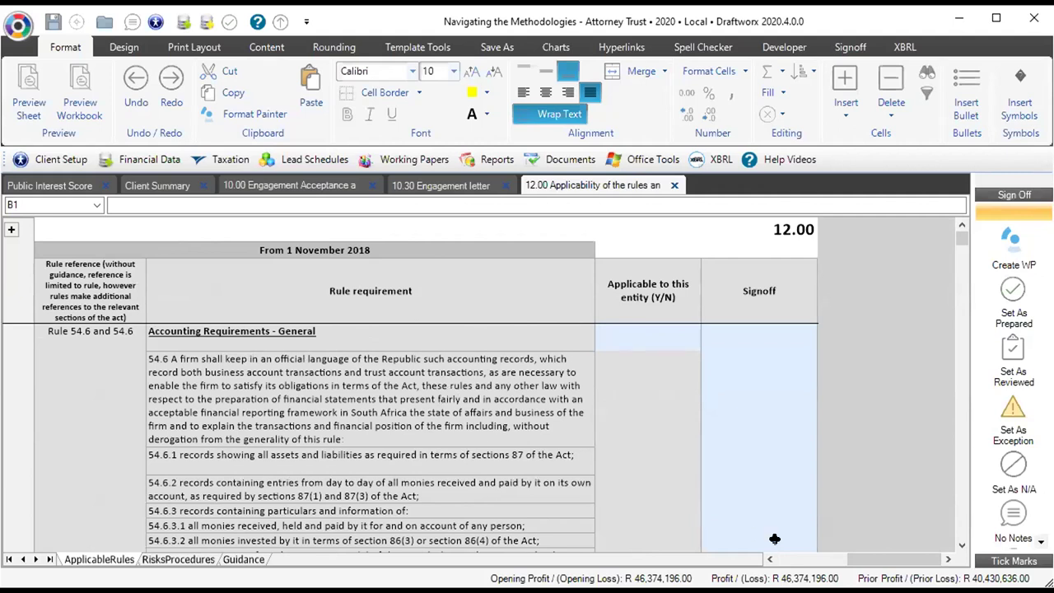
{"action": "left_click_drag", "start_coordinate": [878, 564], "coordinate": [854, 574]}
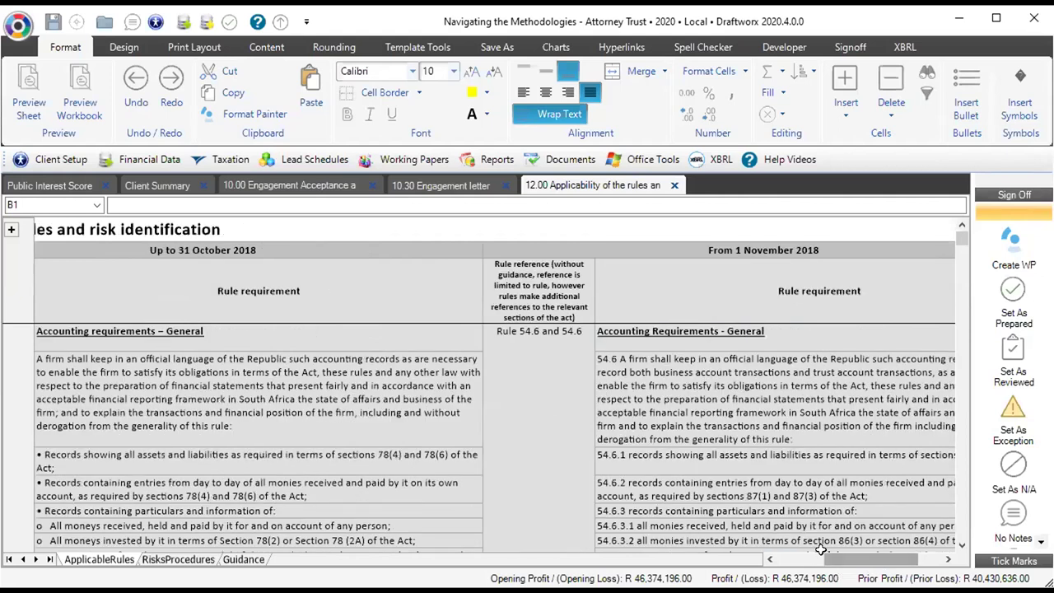
{"action": "left_click", "coordinate": [237, 253]}
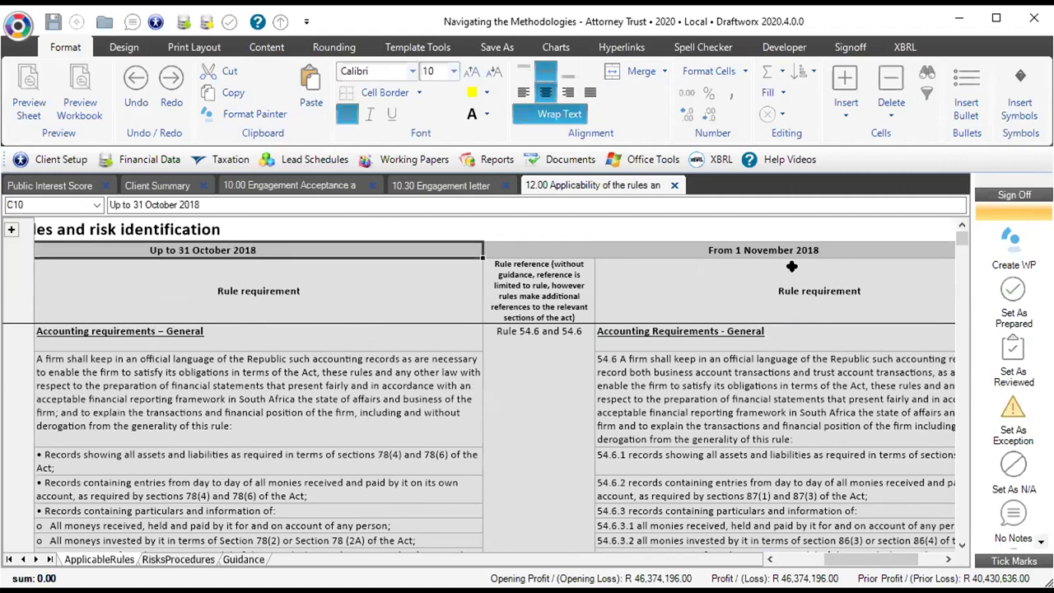
{"action": "left_click", "coordinate": [751, 254]}
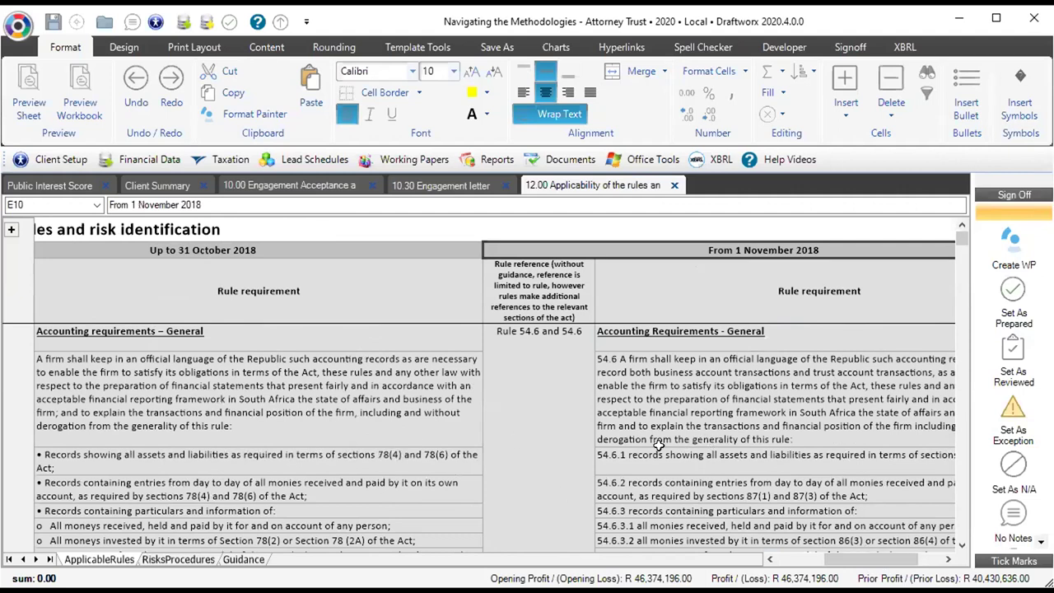
- Examine the From 1 November 2018 rule requirements and the Applicable to this entity (Y/N) cell for Accounting Requirements - General
{"action": "left_click_drag", "start_coordinate": [878, 566], "coordinate": [892, 567]}
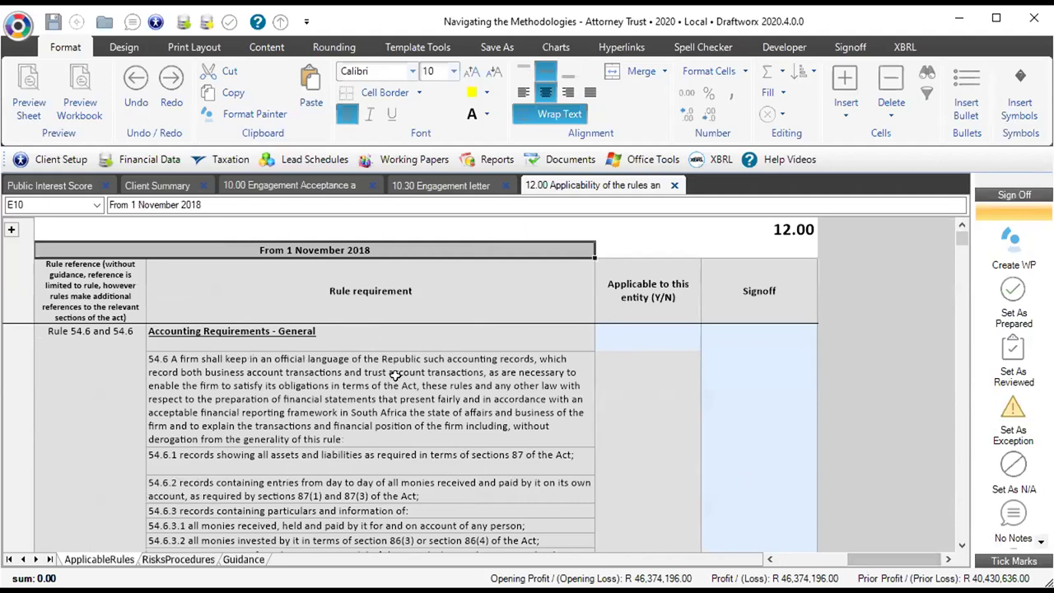
{"action": "scroll", "coordinate": [395, 377], "scroll_direction": "down", "scroll_amount": 1}
{"action": "left_click_drag", "start_coordinate": [902, 558], "coordinate": [866, 566]}
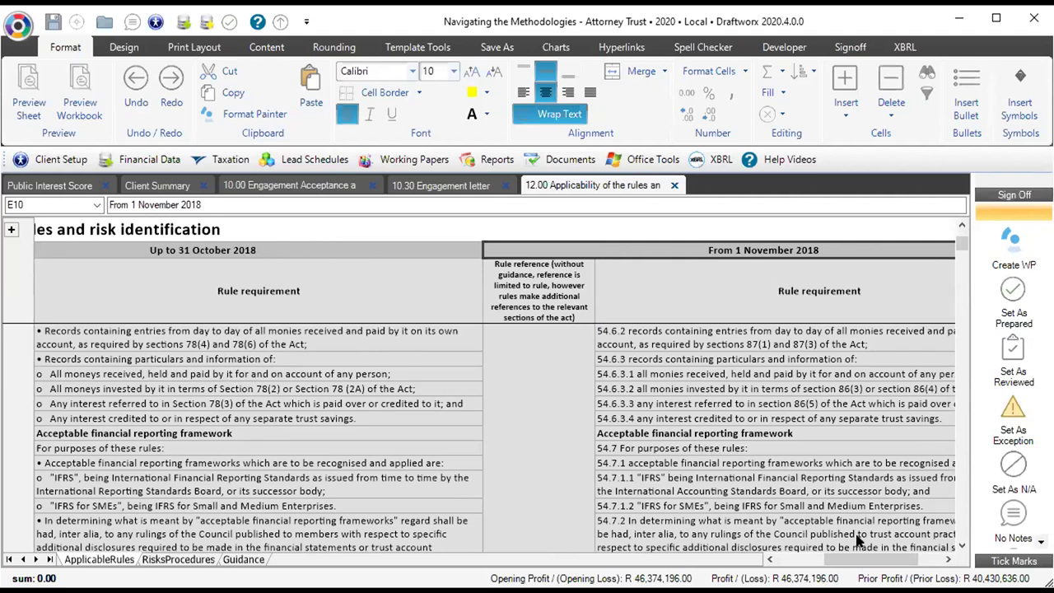
{"action": "left_click_drag", "start_coordinate": [913, 559], "coordinate": [929, 560]}
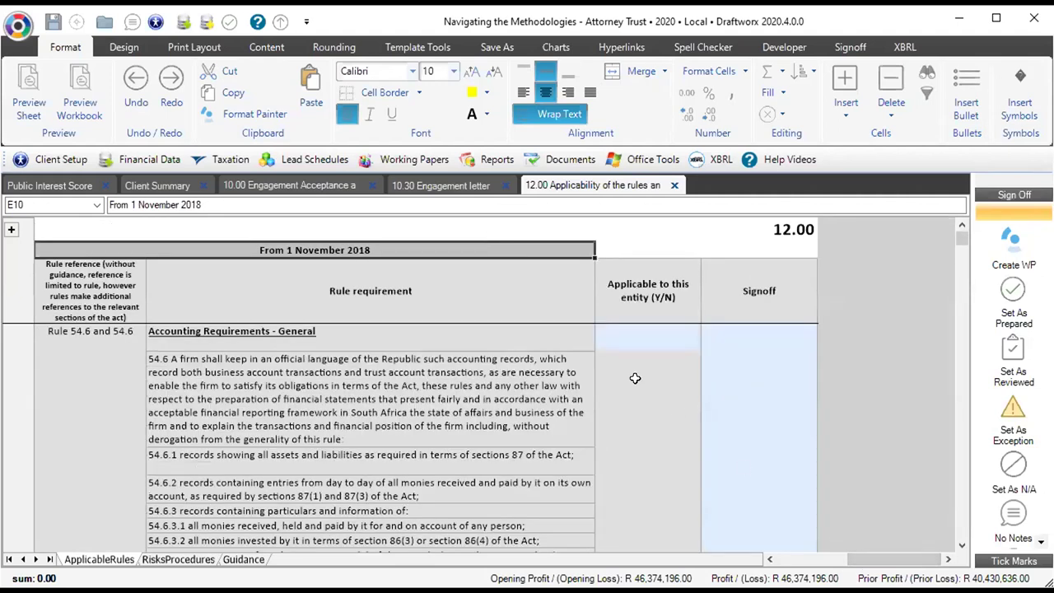
{"action": "left_click", "coordinate": [634, 336]}
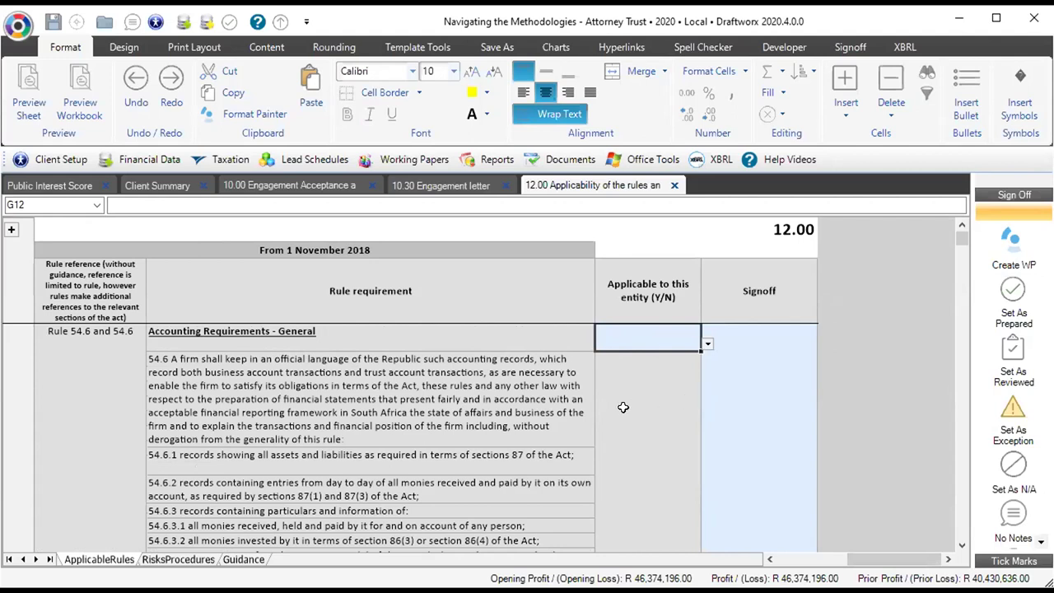
- Compare the Rule 54.19 Responsibility for ensuring compliance row across both rule periods and check its Applicable to this entity column
{"action": "scroll", "coordinate": [592, 416], "scroll_direction": "down", "scroll_amount": 10}
{"action": "scroll", "coordinate": [594, 429], "scroll_direction": "down", "scroll_amount": 10}
{"action": "left_click_drag", "start_coordinate": [869, 567], "coordinate": [809, 567]}
{"action": "scroll", "coordinate": [696, 494], "scroll_direction": "down", "scroll_amount": 10}
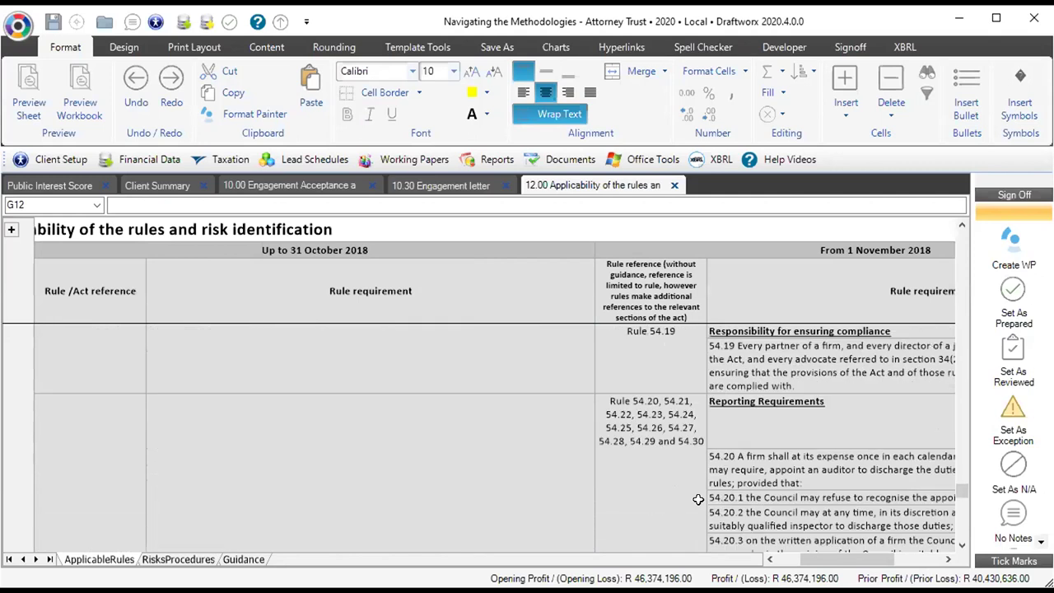
{"action": "scroll", "coordinate": [698, 500], "scroll_direction": "up", "scroll_amount": 3}
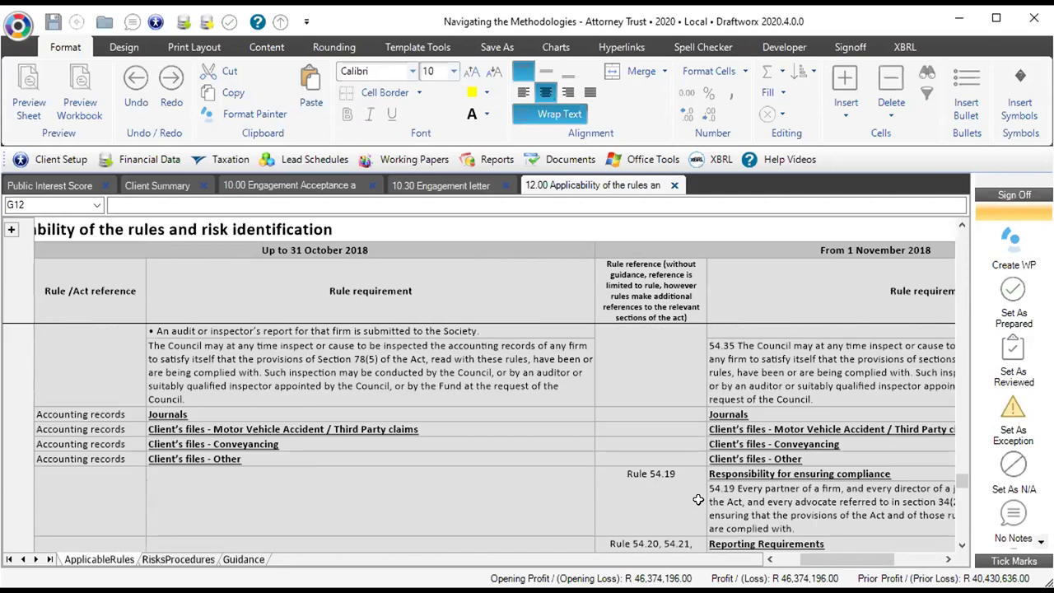
{"action": "left_click", "coordinate": [651, 512]}
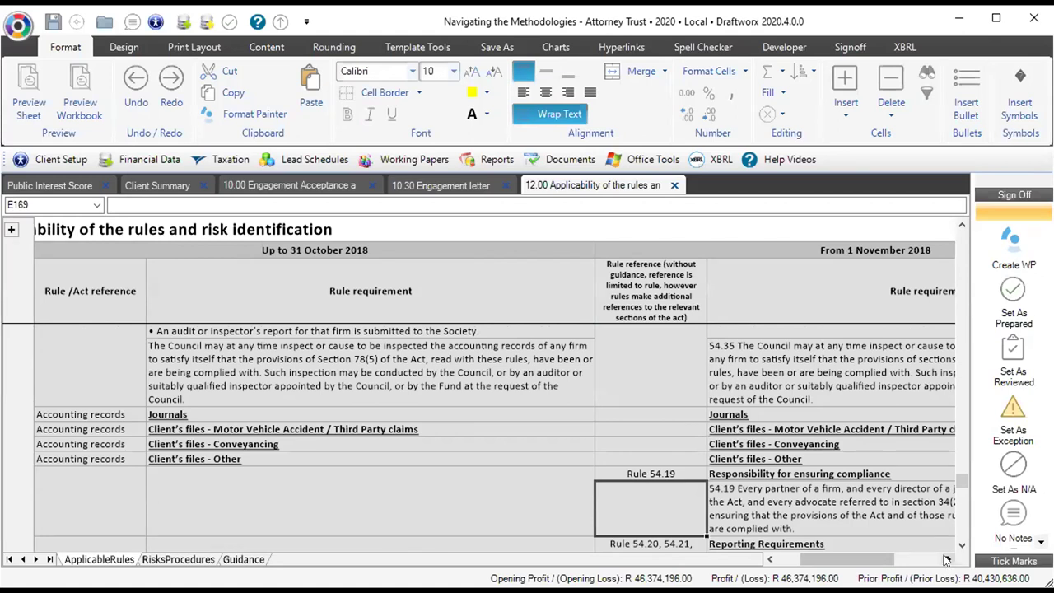
{"action": "left_click", "coordinate": [947, 560]}
{"action": "left_click", "coordinate": [279, 488]}
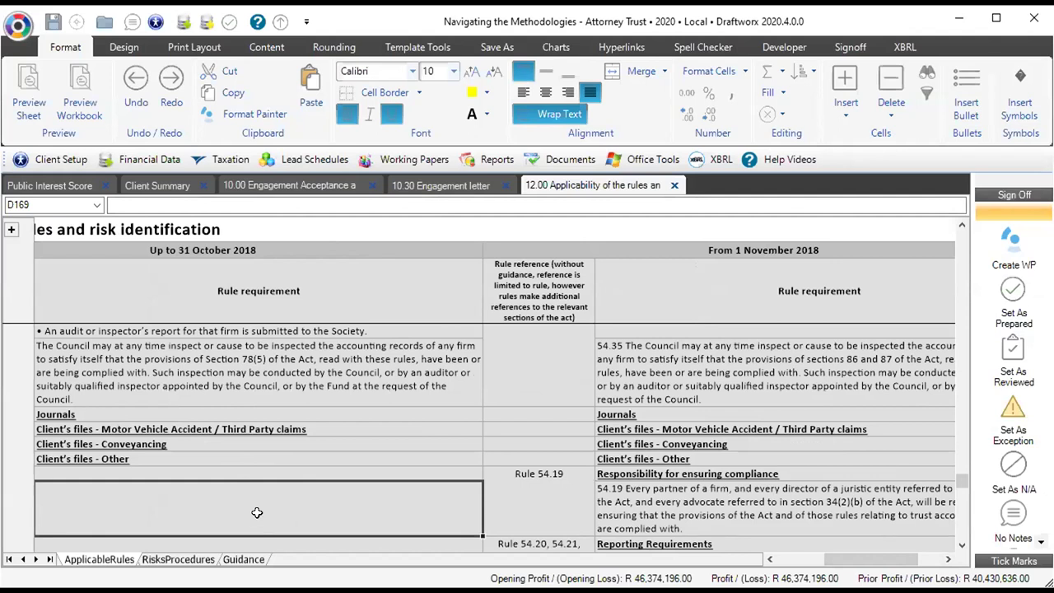
{"action": "scroll", "coordinate": [257, 512], "scroll_direction": "down", "scroll_amount": 1}
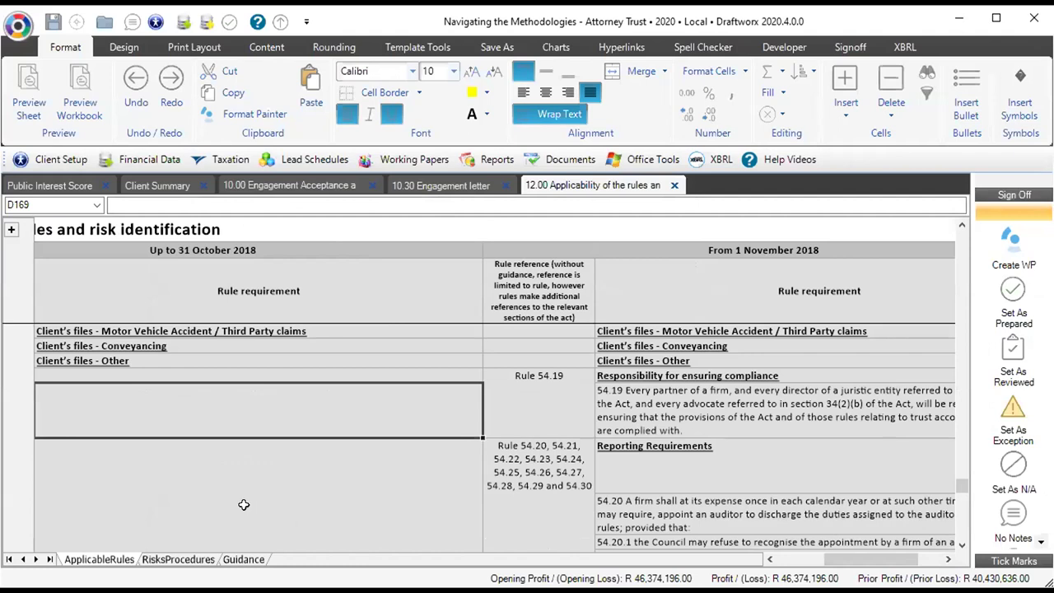
{"action": "left_click", "coordinate": [646, 402]}
{"action": "left_click_drag", "start_coordinate": [893, 567], "coordinate": [905, 567]}
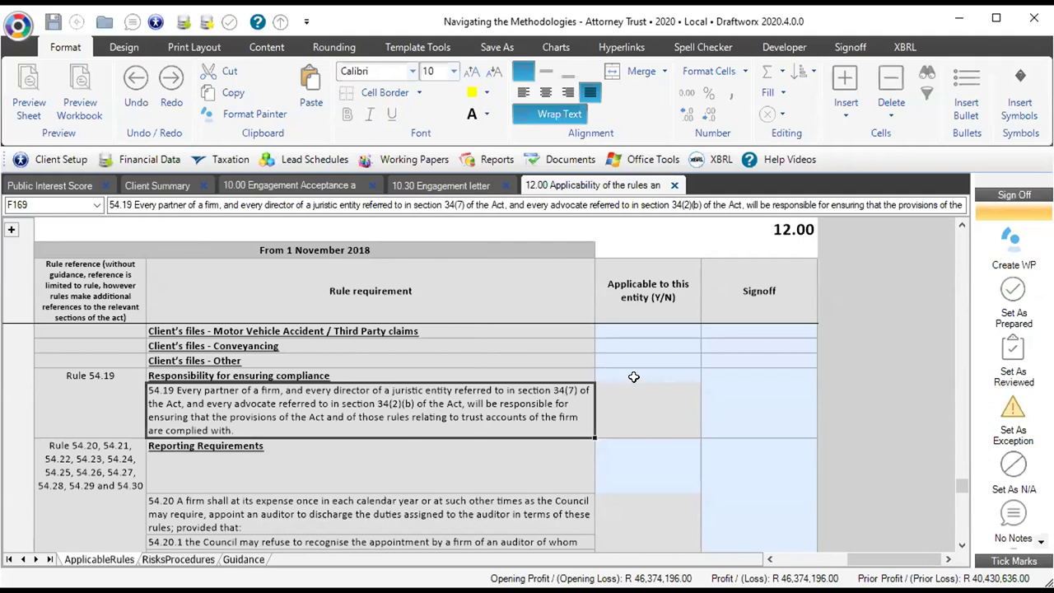
- Open the RisksProcedures sheet, collapse its header, and review the General risk's responses to assessed assurance engagement risk
{"action": "left_click", "coordinate": [205, 559]}
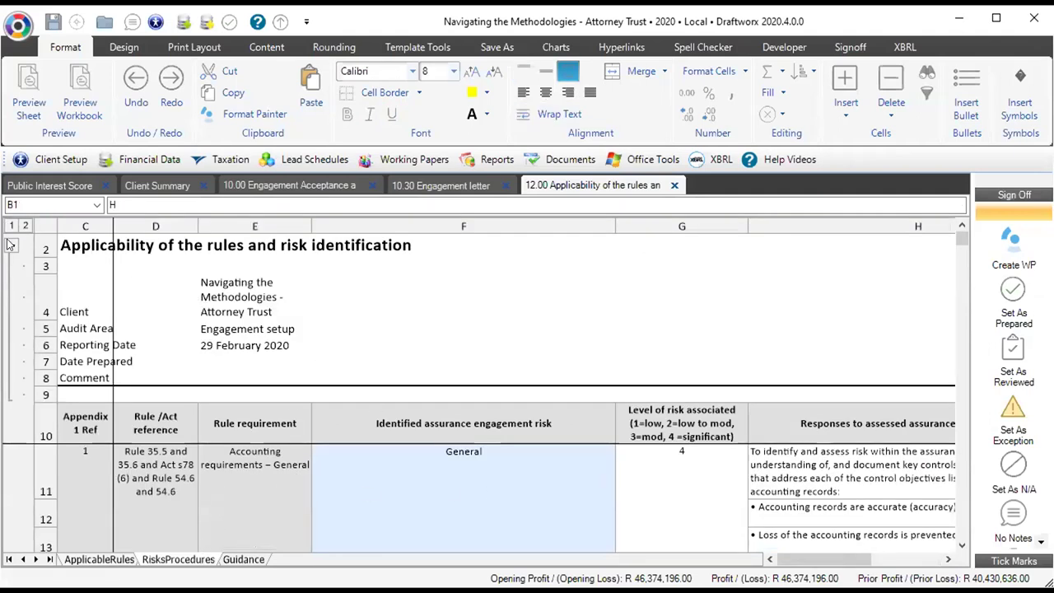
{"action": "left_click", "coordinate": [11, 243]}
{"action": "left_click_drag", "start_coordinate": [819, 559], "coordinate": [857, 559]}
{"action": "left_click_drag", "start_coordinate": [747, 325], "coordinate": [756, 434]}
{"action": "scroll", "coordinate": [756, 431], "scroll_direction": "down", "scroll_amount": 3}
{"action": "scroll", "coordinate": [755, 432], "scroll_direction": "up", "scroll_amount": 3}
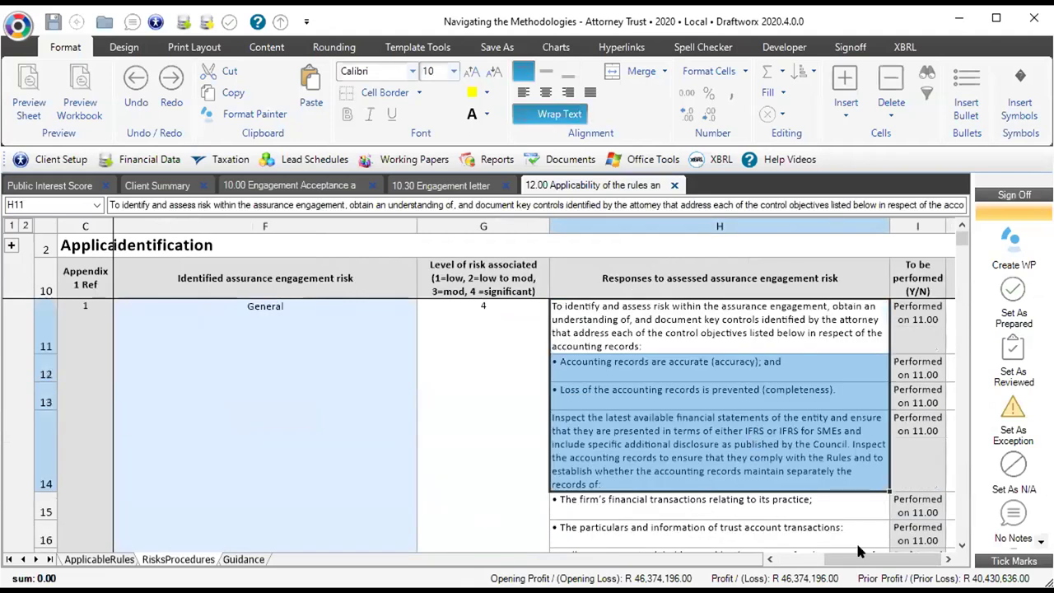
- Examine the To be performed (Y/N) and Audit Section columns for the first General risk procedures
{"action": "left_click_drag", "start_coordinate": [857, 560], "coordinate": [931, 559]}
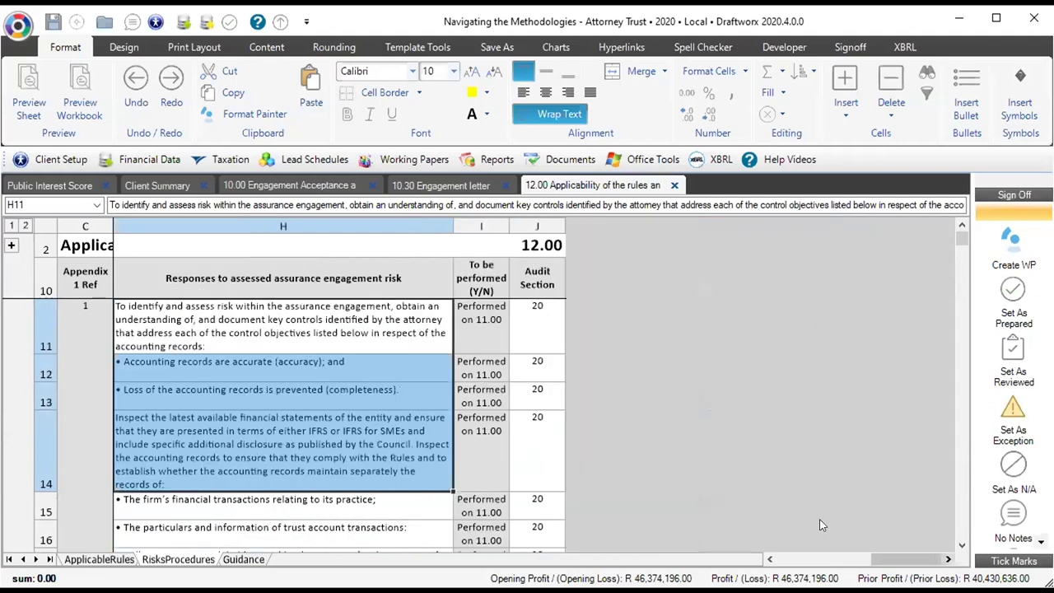
{"action": "left_click", "coordinate": [491, 329]}
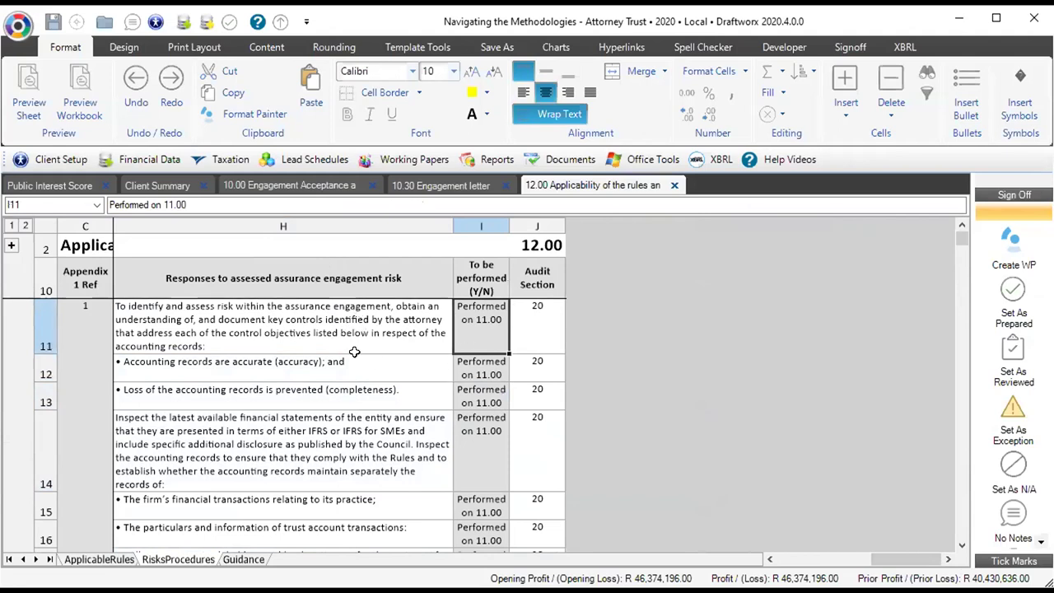
{"action": "left_click", "coordinate": [772, 559]}
{"action": "left_click_drag", "start_coordinate": [672, 312], "coordinate": [671, 397]}
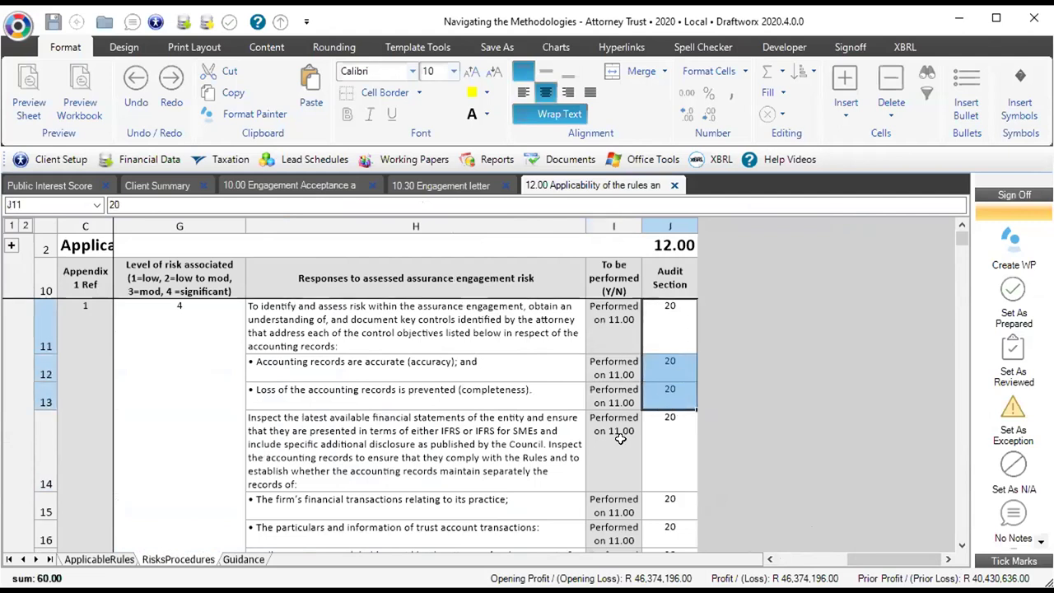
- Review the blank response rows 43 to 47 and the NEW1 placeholder for inserting applicable risks and procedures on RisksProcedures
{"action": "scroll", "coordinate": [618, 441], "scroll_direction": "down", "scroll_amount": 10}
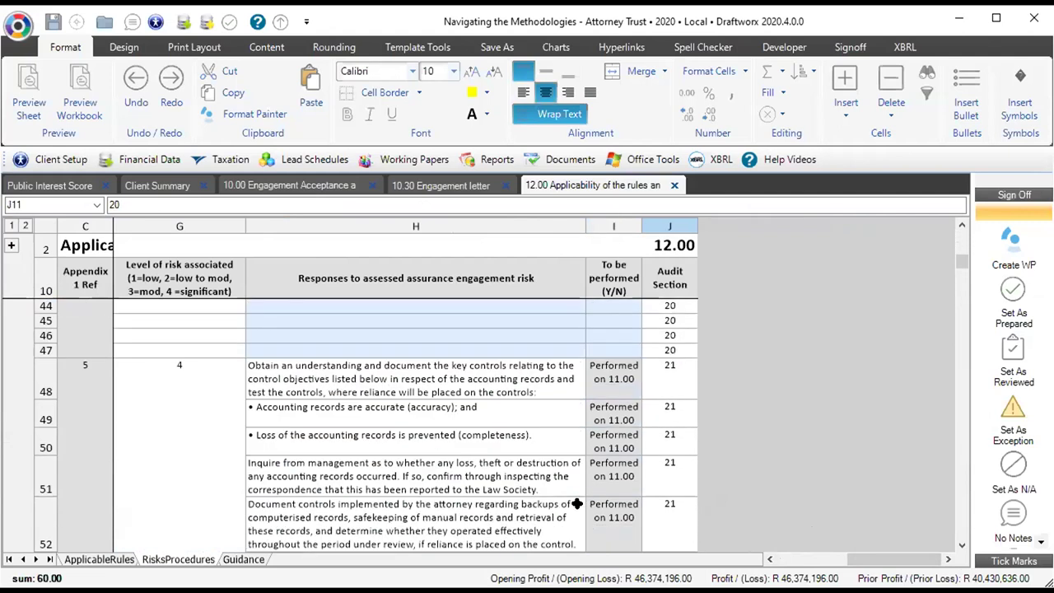
{"action": "scroll", "coordinate": [398, 390], "scroll_direction": "up", "scroll_amount": 1}
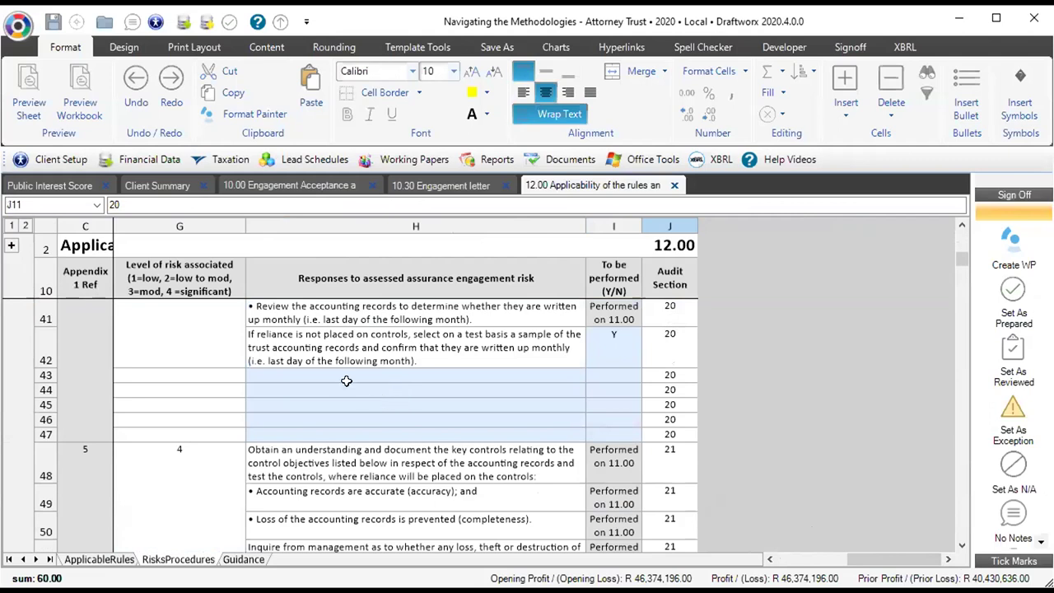
{"action": "left_click_drag", "start_coordinate": [346, 376], "coordinate": [362, 428]}
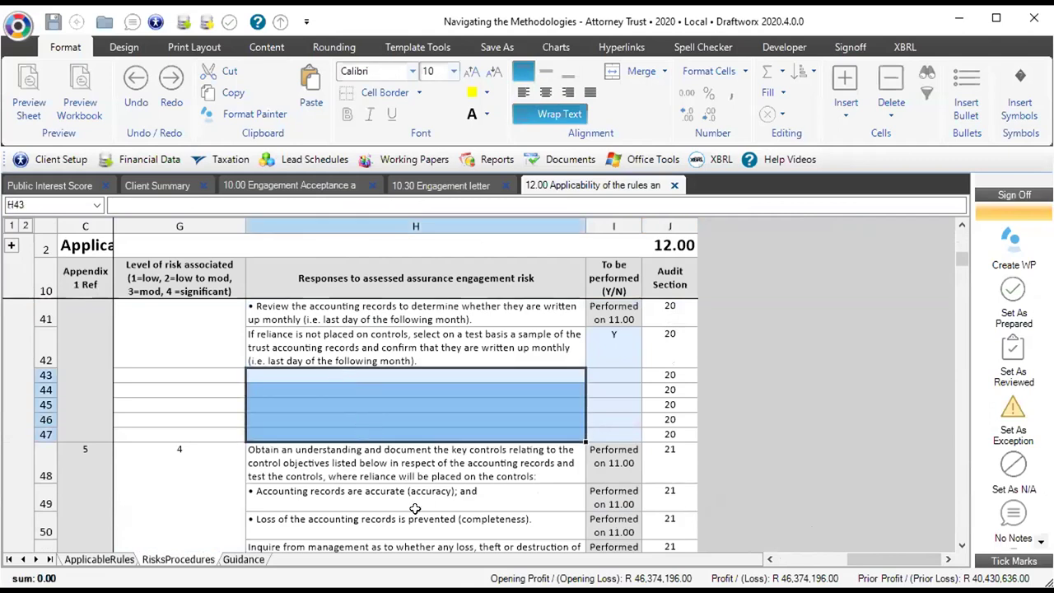
{"action": "scroll", "coordinate": [414, 503], "scroll_direction": "down", "scroll_amount": 20}
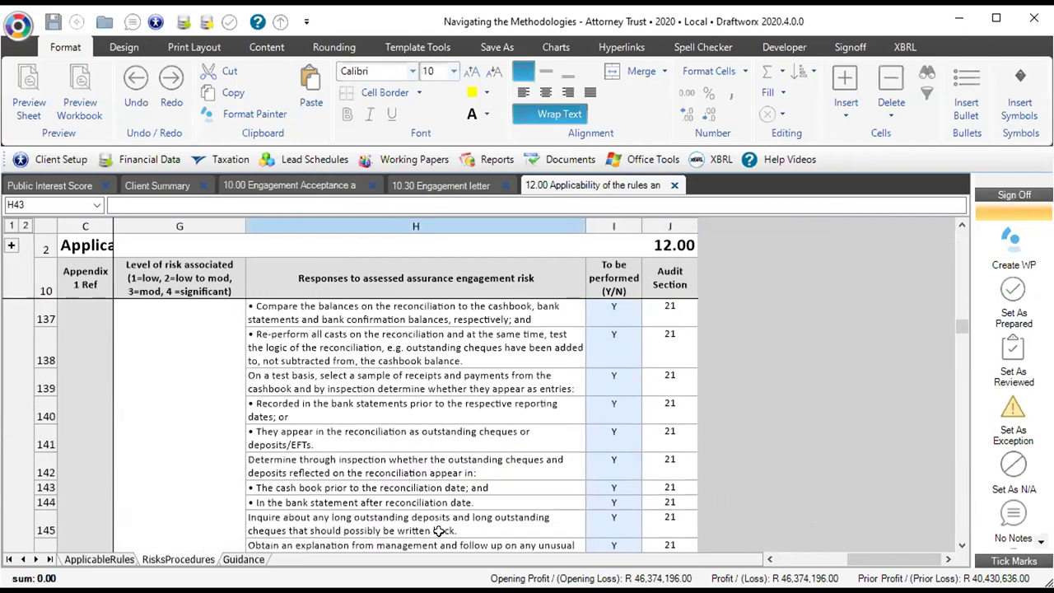
{"action": "scroll", "coordinate": [445, 511], "scroll_direction": "down", "scroll_amount": 20}
{"action": "scroll", "coordinate": [439, 503], "scroll_direction": "down", "scroll_amount": 20}
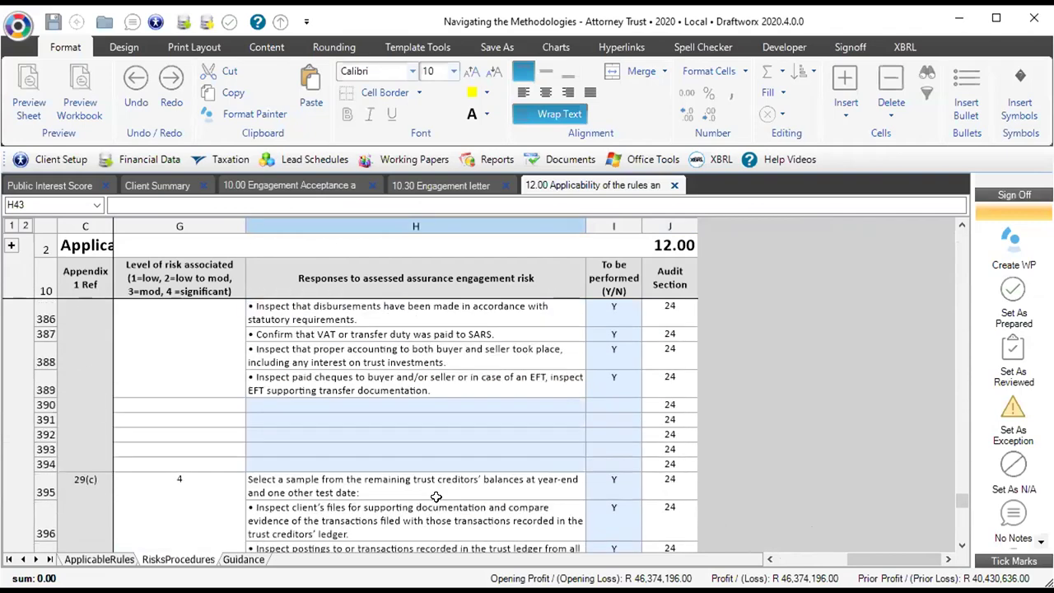
{"action": "scroll", "coordinate": [437, 497], "scroll_direction": "down", "scroll_amount": 5}
{"action": "left_click", "coordinate": [383, 320]}
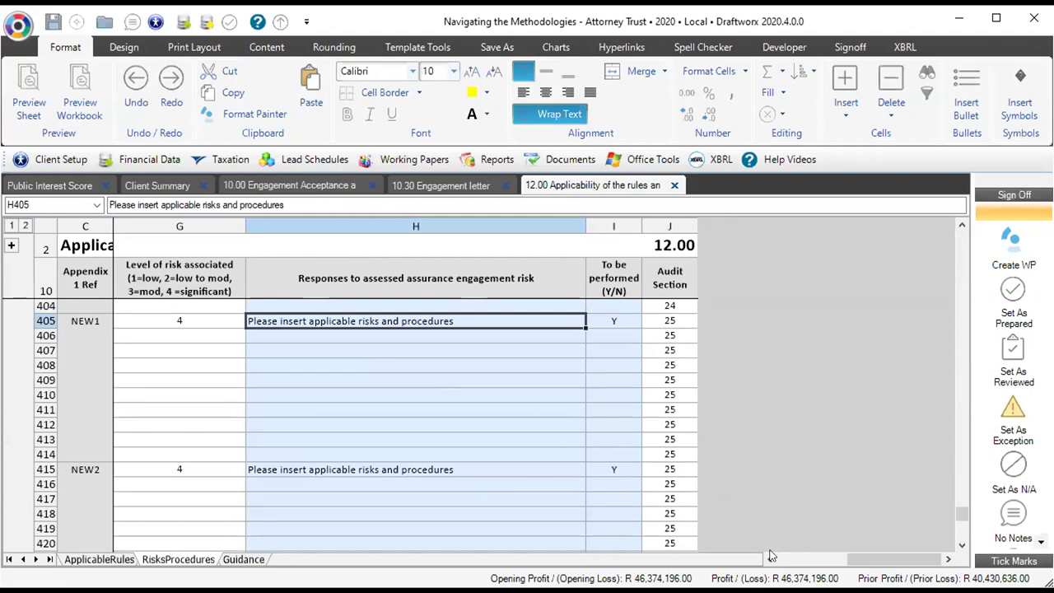
{"action": "mouse_move", "coordinate": [851, 563]}
{"action": "left_mouse_down"}
{"action": "mouse_move", "coordinate": [832, 564]}
{"action": "mouse_move", "coordinate": [842, 562]}
{"action": "left_mouse_up"}
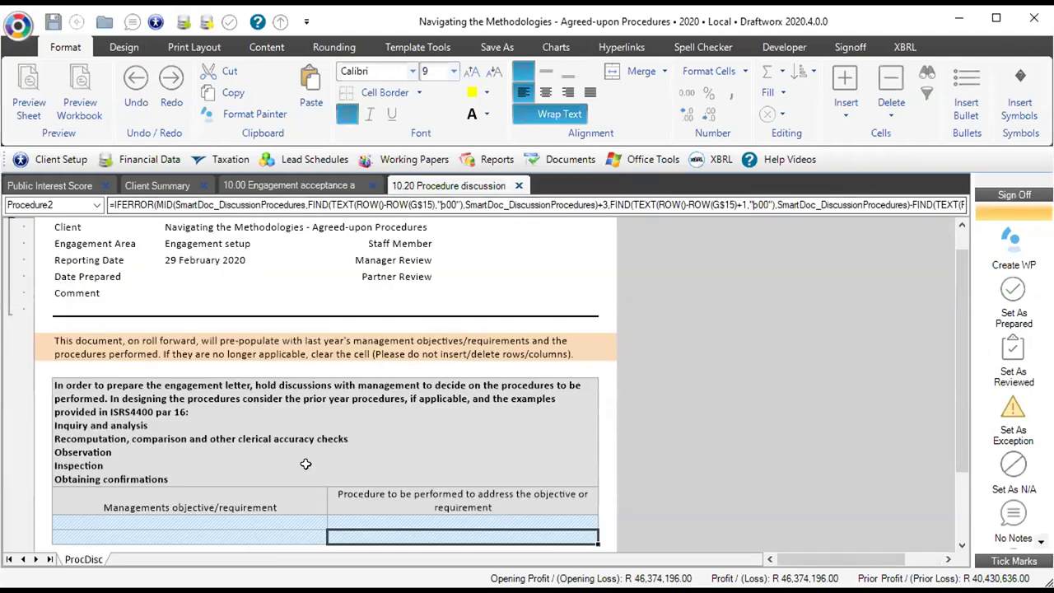
- In Agreed-upon Procedures document 10.20, enter "Review revenue recognition processes" as the first management objective/requirement
{"action": "scroll", "coordinate": [305, 227], "scroll_direction": "up", "scroll_amount": 1}
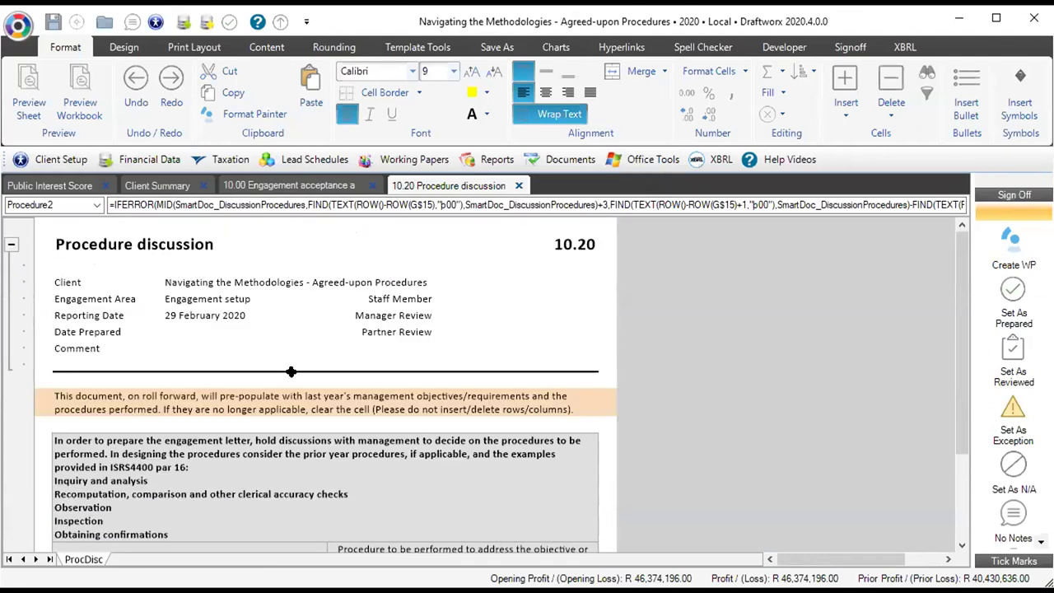
{"action": "scroll", "coordinate": [291, 371], "scroll_direction": "down", "scroll_amount": 3}
{"action": "scroll", "coordinate": [291, 372], "scroll_direction": "down", "scroll_amount": 1}
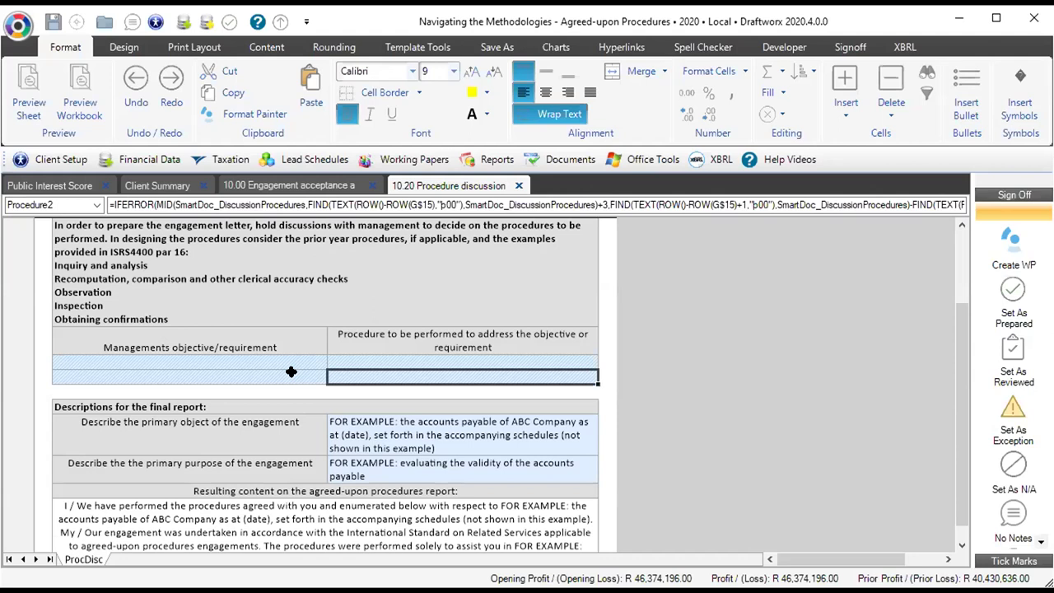
{"action": "left_click", "coordinate": [217, 362]}
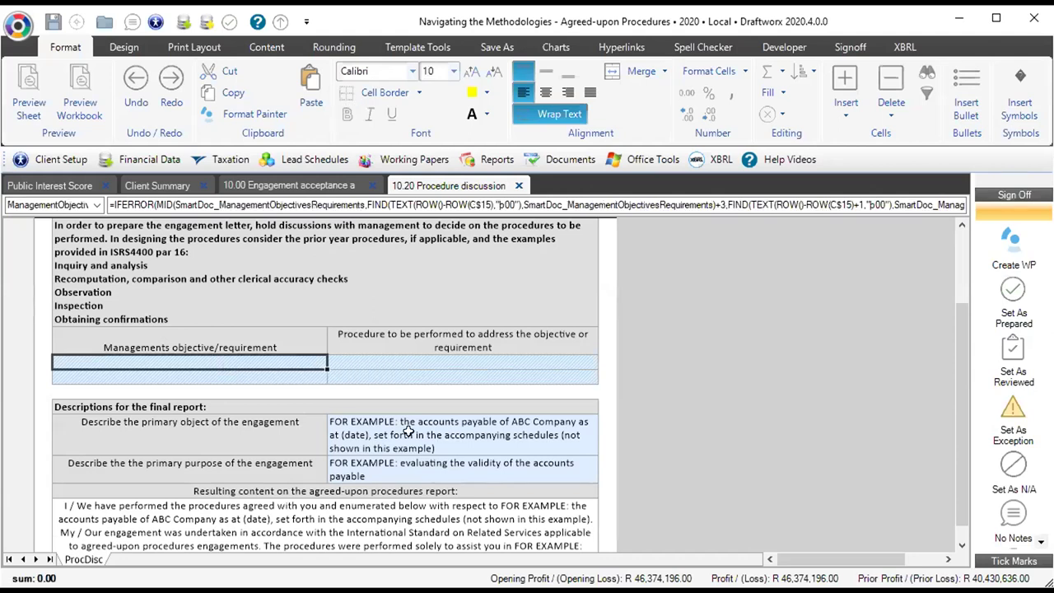
{"action": "type", "text": "Re"}
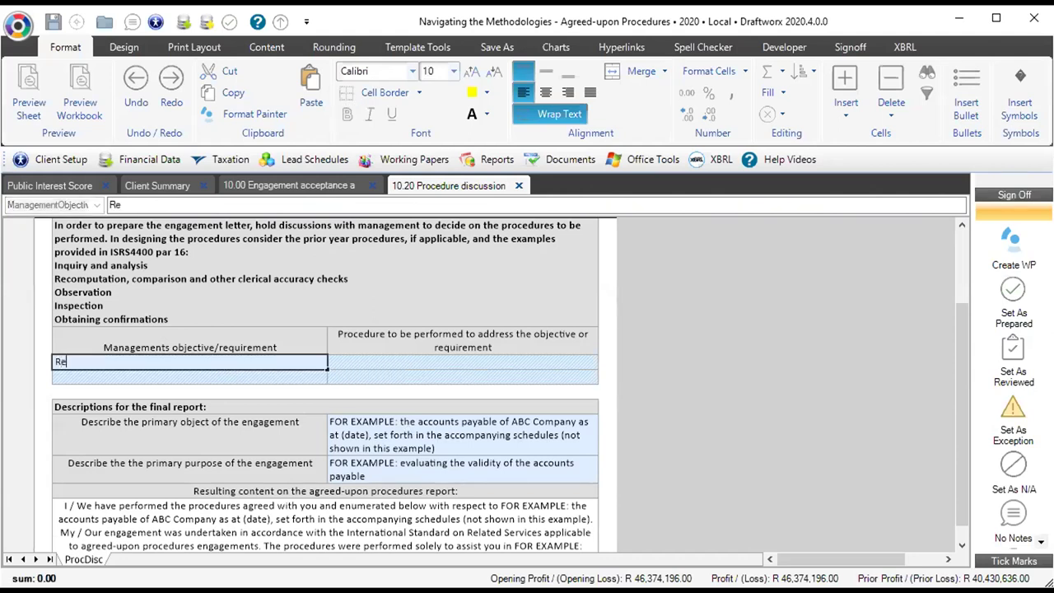
{"action": "type", "text": "view revenue "}
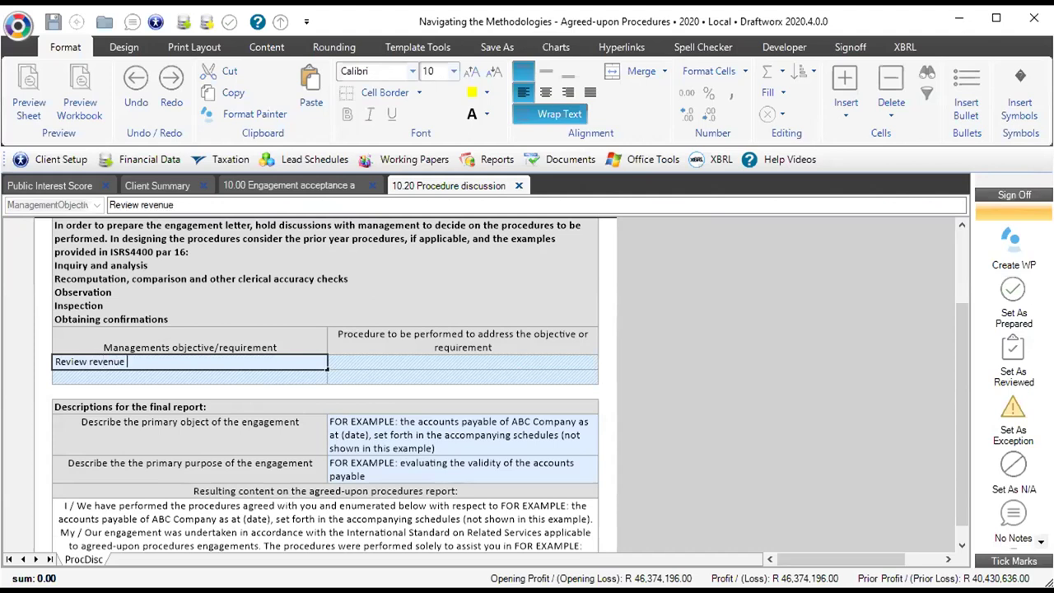
{"action": "type", "text": "recognitio"}
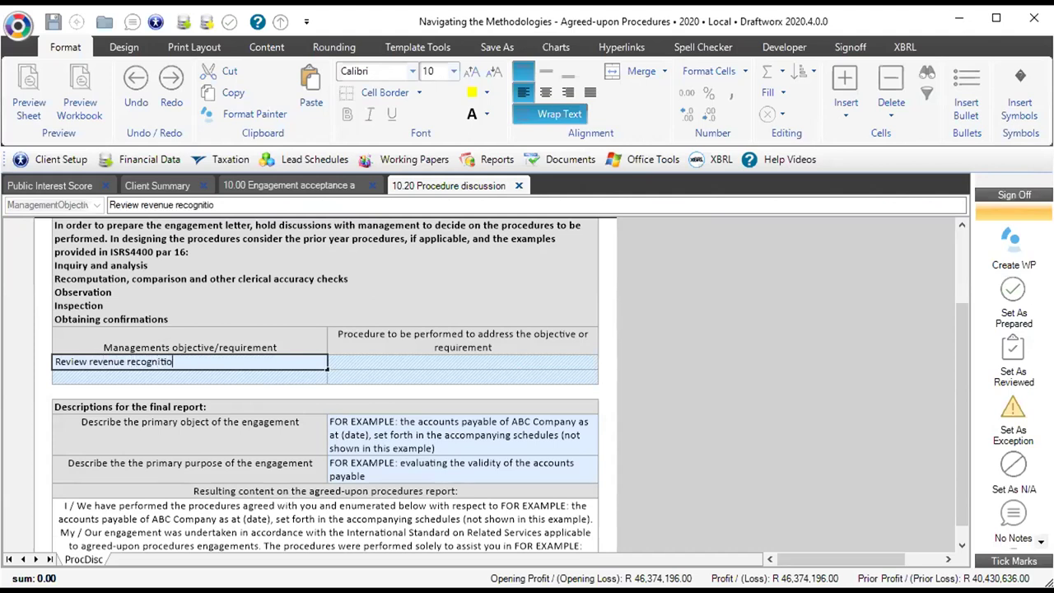
{"action": "type", "text": "n processes"}
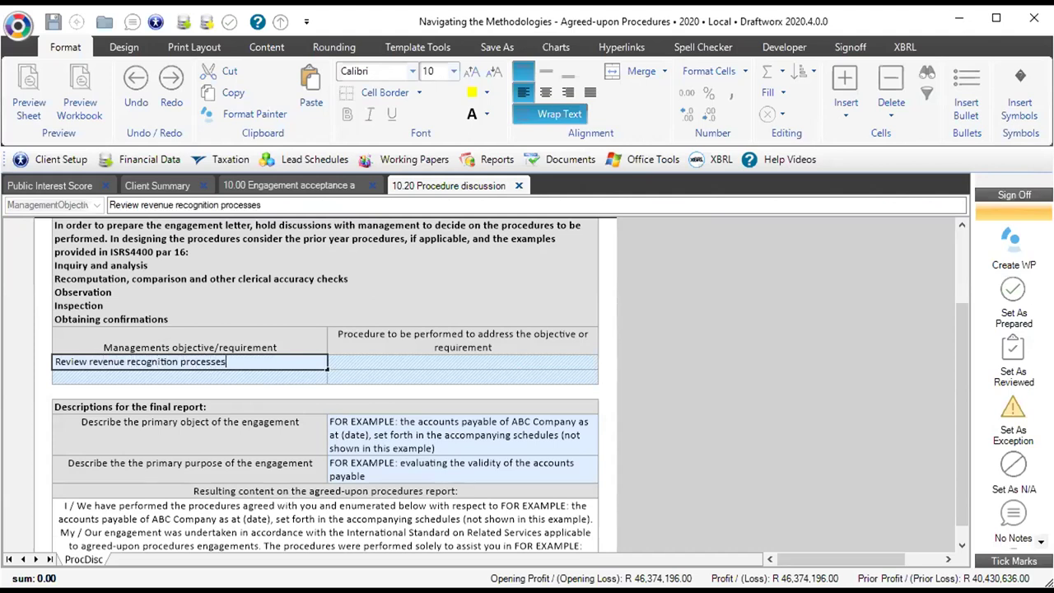
{"action": "key", "text": "Tab"}
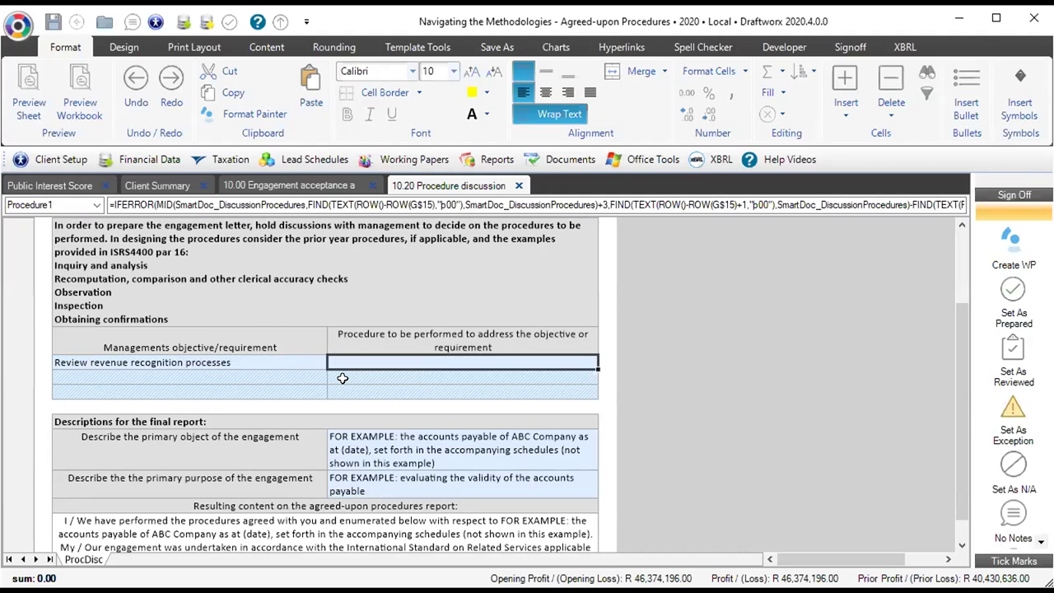
- Enter "Document the procedure" as the procedure to be performed for the revenue recognition objective
{"action": "key", "text": "Left"}
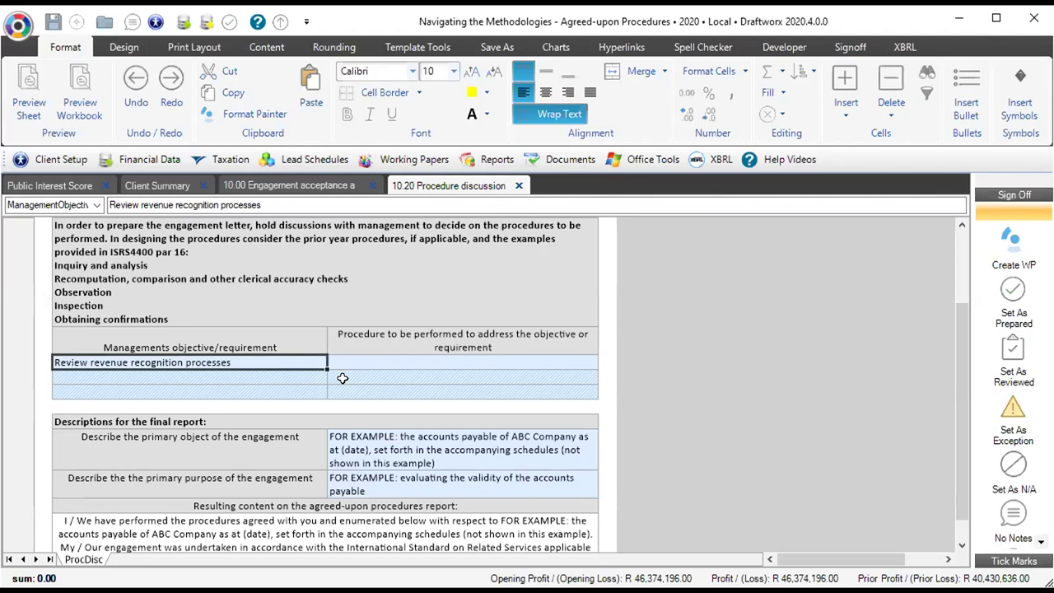
{"action": "key", "text": "Tab"}
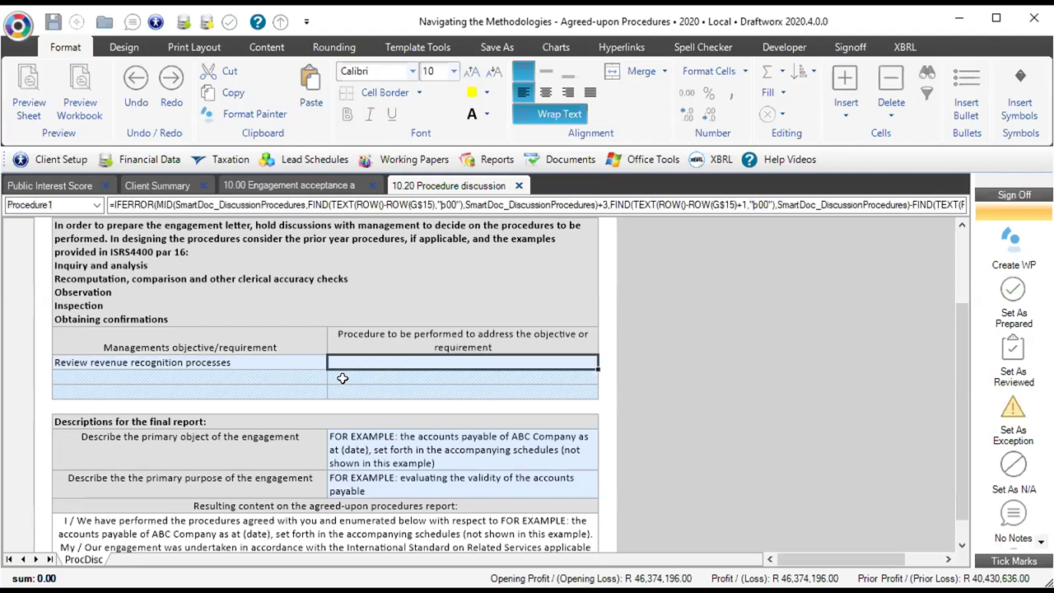
{"action": "type", "text": "Docuemnt"}
{"action": "key", "text": "BackSpace"}
{"action": "key", "text": "BackSpace"}
{"action": "key", "text": "BackSpace"}
{"action": "key", "text": "BackSpace"}
{"action": "type", "text": "ment the procedure"}
{"action": "left_click", "coordinate": [342, 378]}
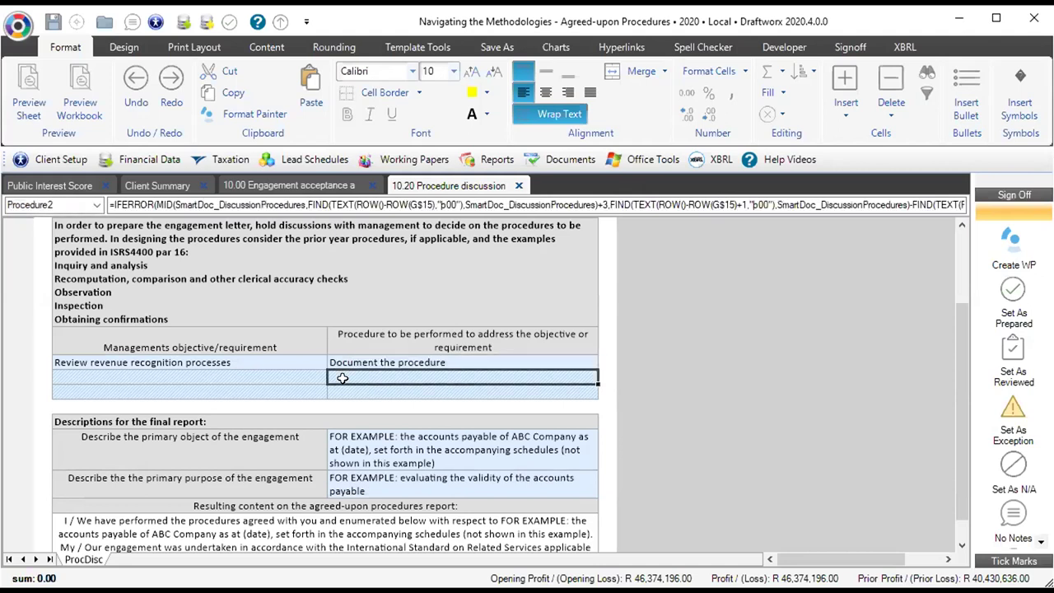
- Under Descriptions for the final report, enter "Review revenue recognition procedures" as the primary object of the engagement
{"action": "scroll", "coordinate": [325, 424], "scroll_direction": "down", "scroll_amount": 4}
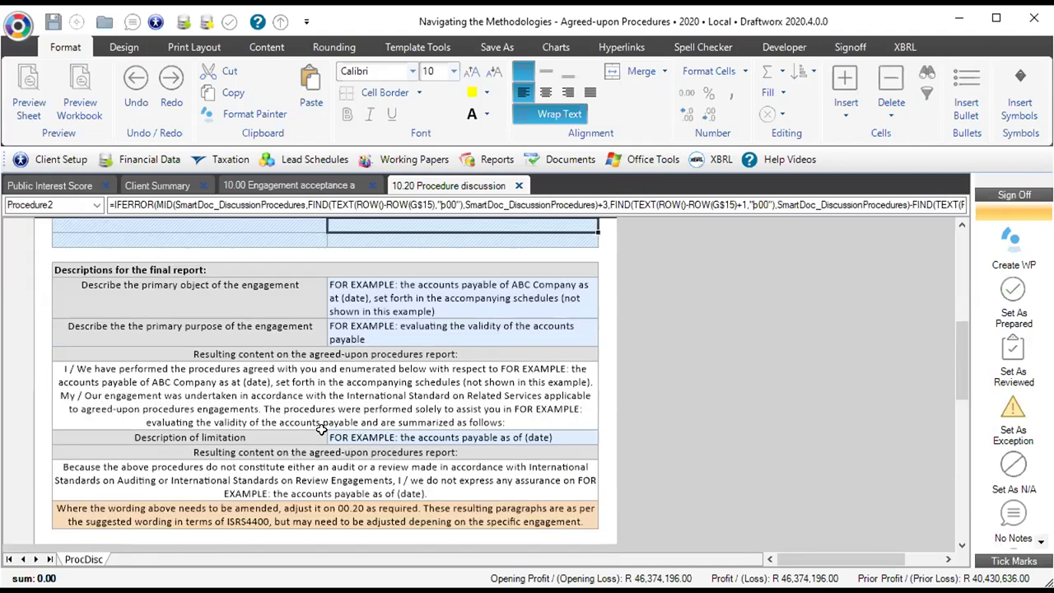
{"action": "left_click", "coordinate": [227, 298]}
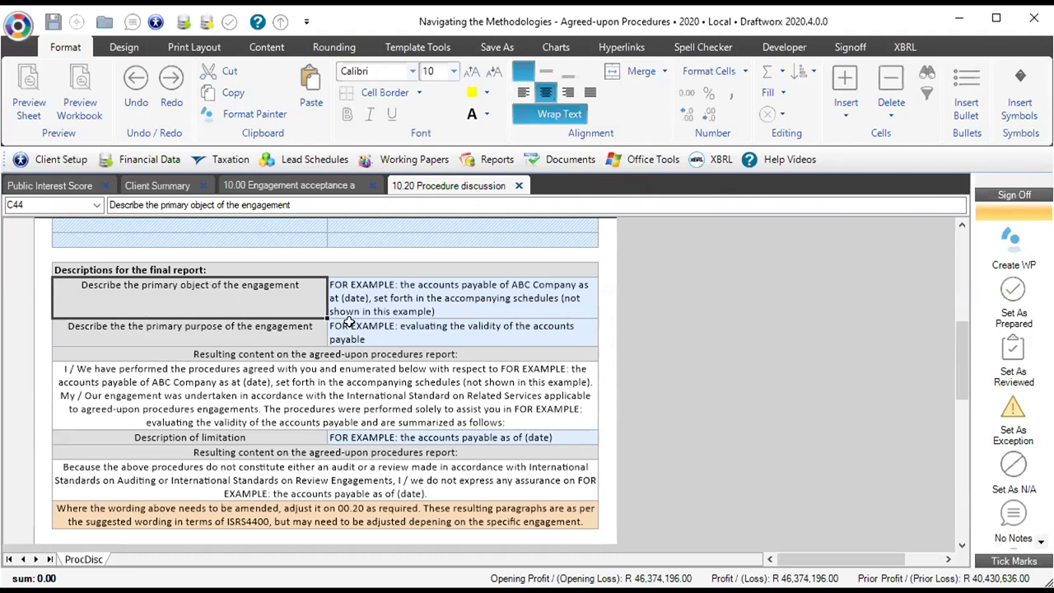
{"action": "scroll", "coordinate": [367, 360], "scroll_direction": "up", "scroll_amount": 4}
{"action": "left_click", "coordinate": [164, 366]}
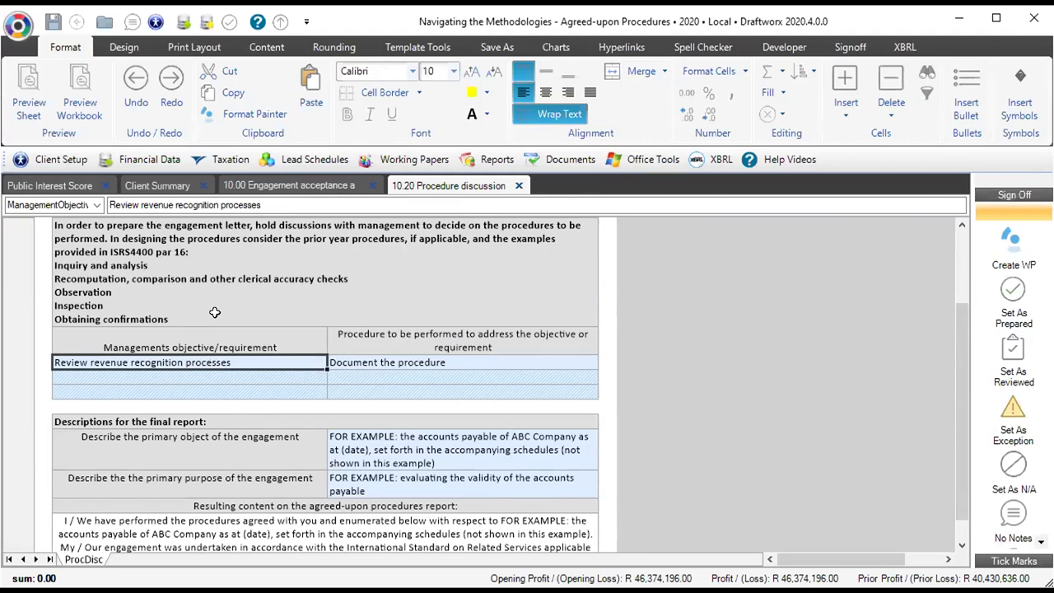
{"action": "left_click", "coordinate": [444, 456]}
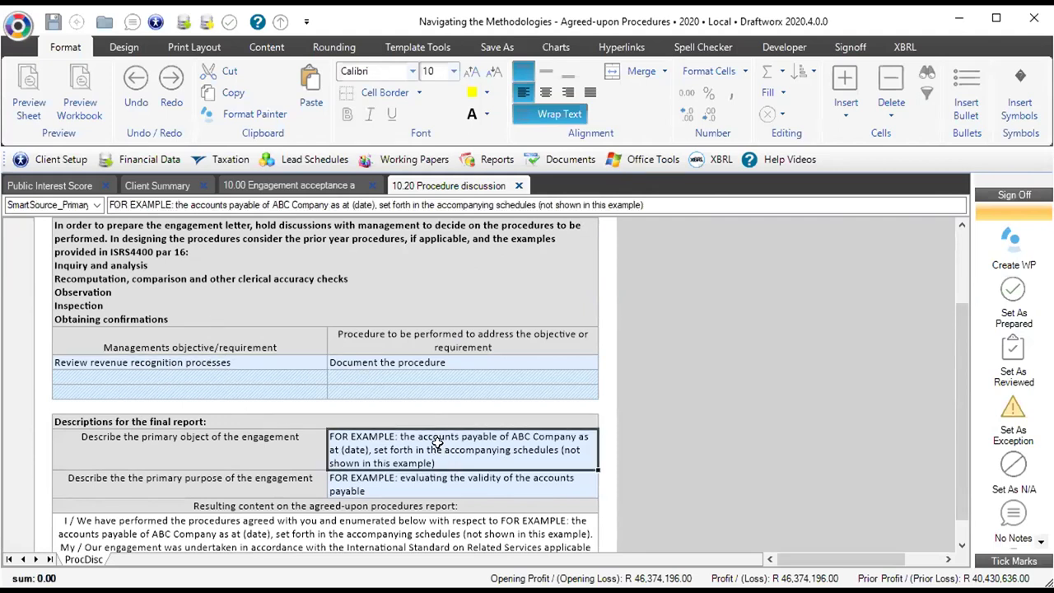
{"action": "type", "text": "Review revenue recop"}
{"action": "key", "text": "BackSpace"}
{"action": "type", "text": "gnition procedures"}
{"action": "key", "text": "Return"}
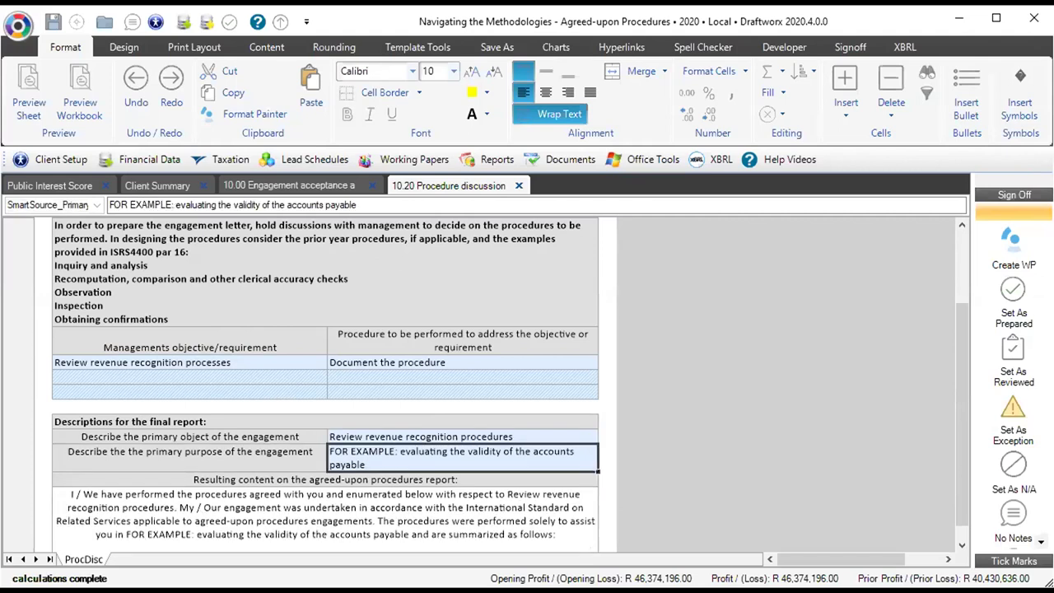
- Replace the first management objective/requirement with "Is revenue being recognised in to ...."
{"action": "left_click", "coordinate": [189, 437]}
{"action": "key", "text": "Up"}
{"action": "key", "text": "Up"}
{"action": "key", "text": "Up"}
{"action": "key", "text": "Up"}
{"action": "key", "text": "Up"}
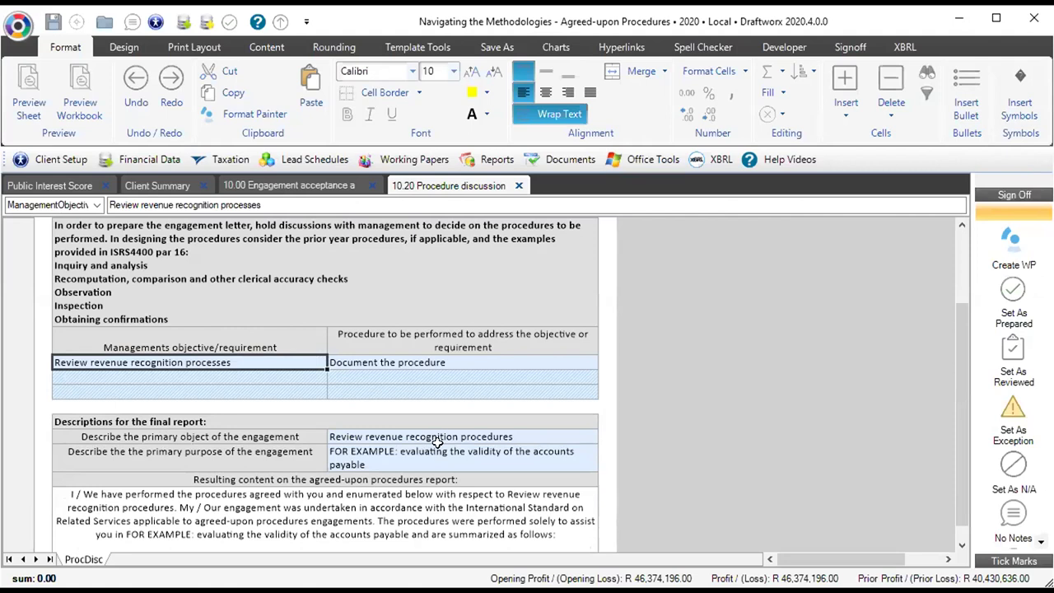
{"action": "type", "text": "Ins"}
{"action": "key", "text": "BackSpace"}
{"action": "key", "text": "BackSpace"}
{"action": "key", "text": "BackSpace"}
{"action": "type", "text": "Is revenue be"}
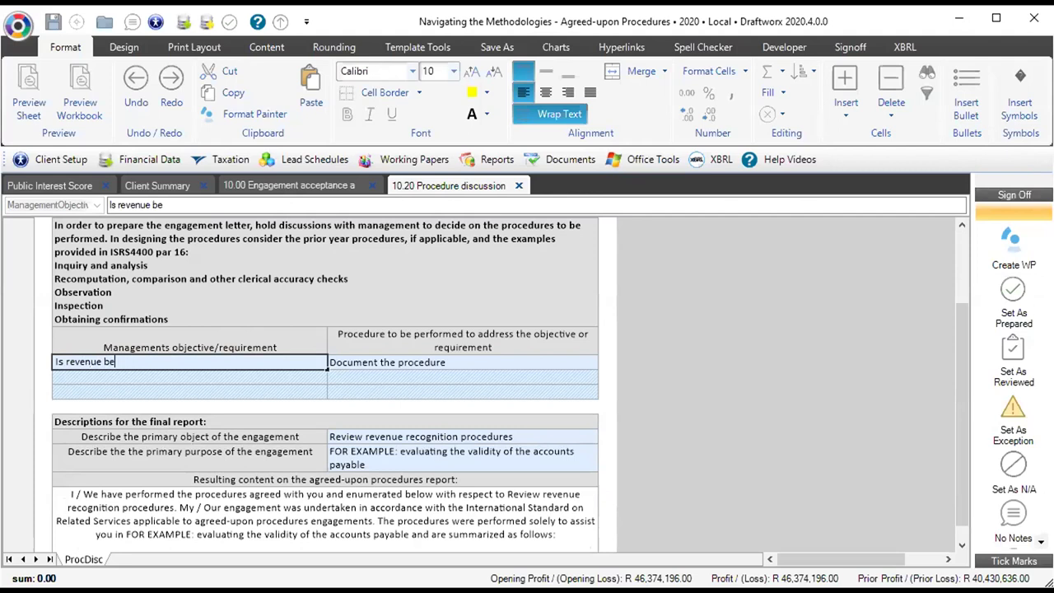
{"action": "type", "text": "ning recognised in to ...."}
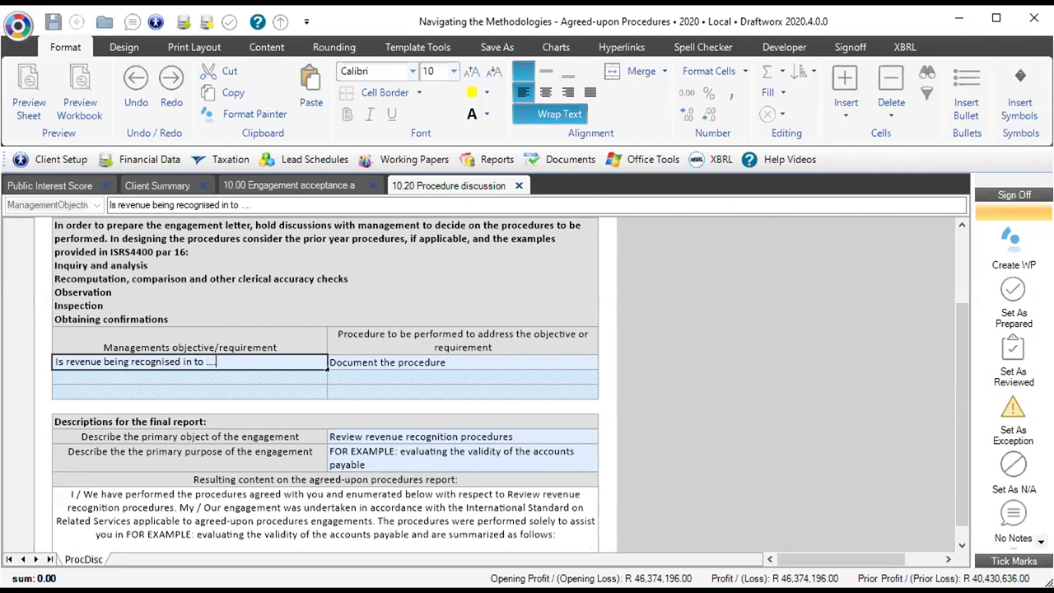
{"action": "key", "text": "Return"}
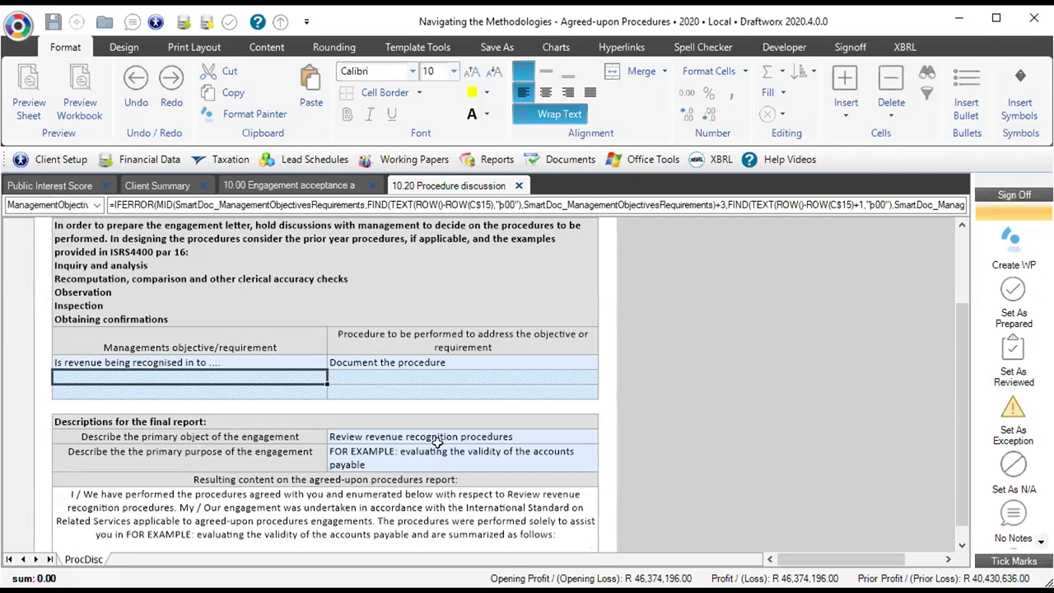
- Enter "Is our invoicing ....." as the second management objective/requirement
{"action": "type", "text": "Is our invoicing ....."}
{"action": "key", "text": "Return"}
{"action": "type", "text": "/"}
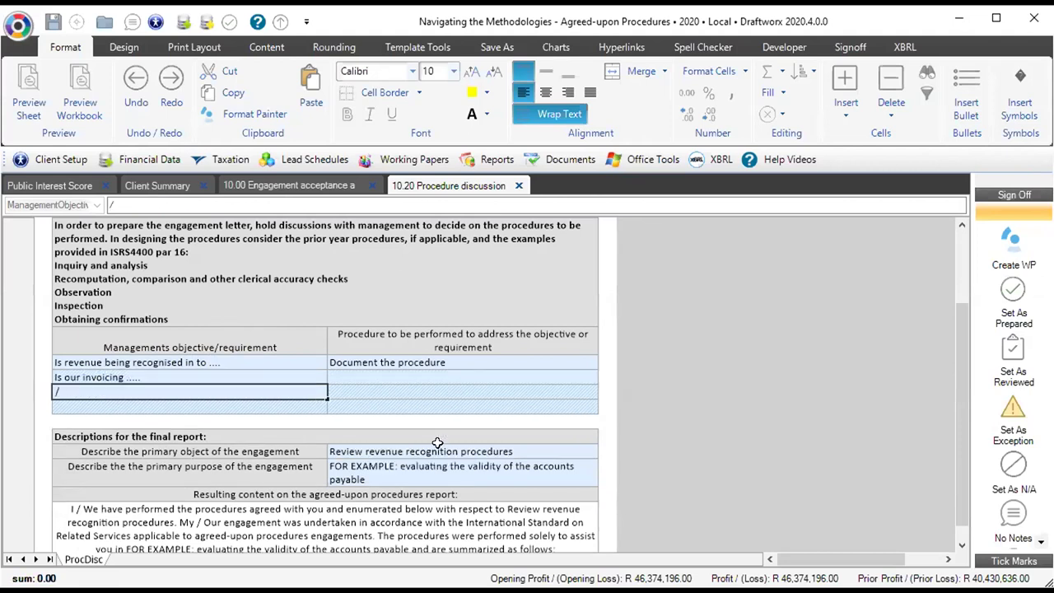
{"action": "key", "text": "Escape"}
{"action": "key", "text": "Tab"}
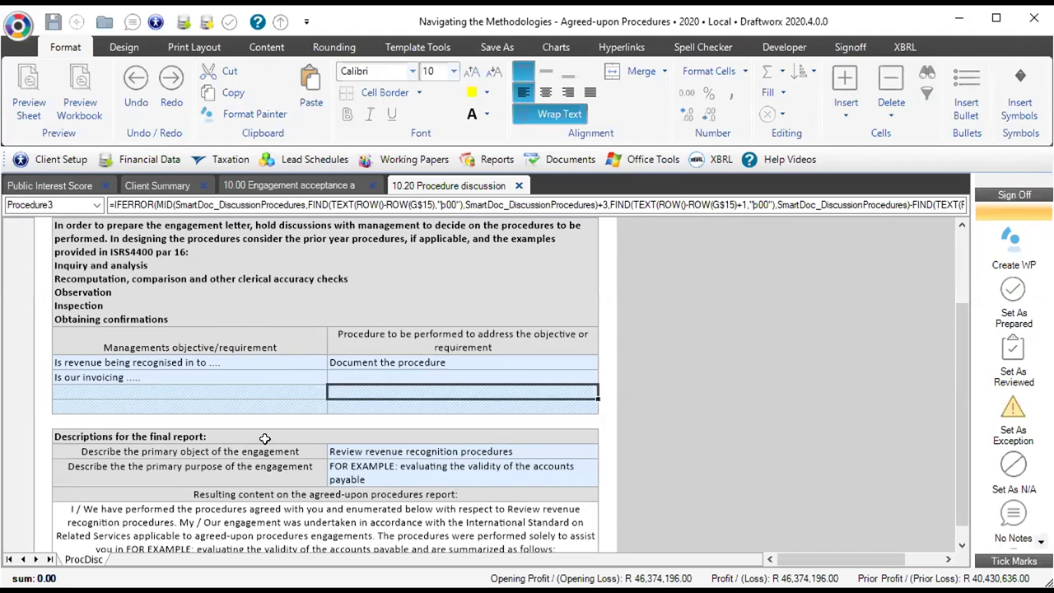
- Review the final report descriptions from the primary purpose of the engagement down to the description of limitation
{"action": "left_click", "coordinate": [243, 463]}
{"action": "left_click", "coordinate": [384, 466]}
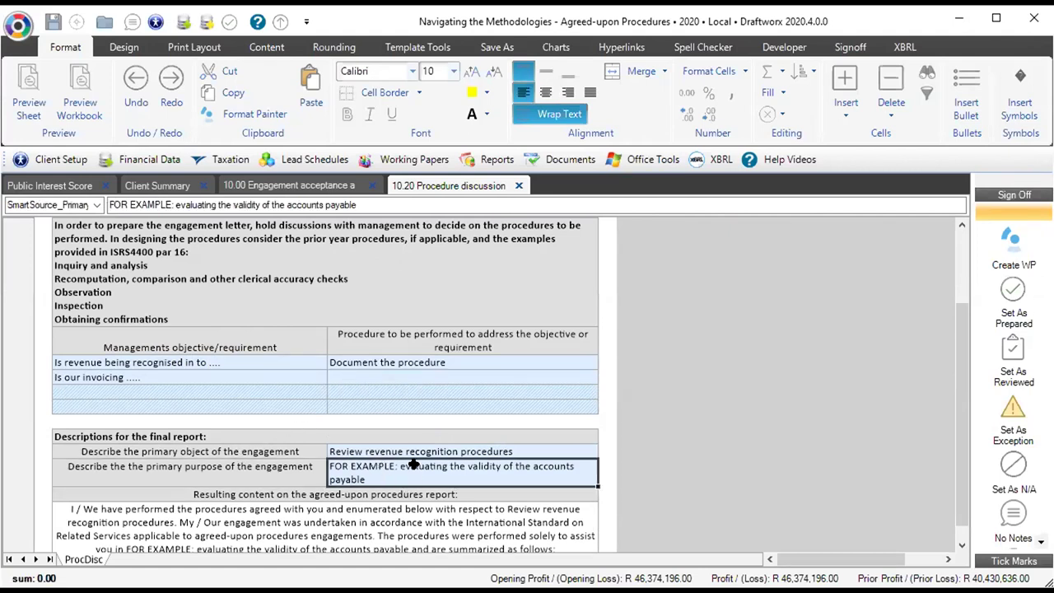
{"action": "scroll", "coordinate": [445, 436], "scroll_direction": "down", "scroll_amount": 3}
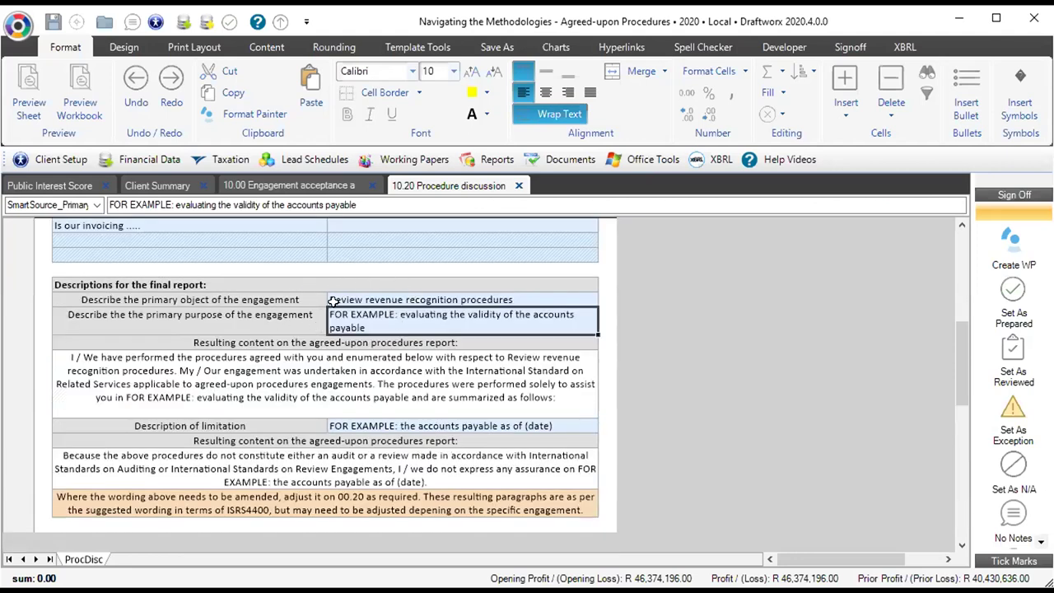
{"action": "left_click", "coordinate": [210, 285]}
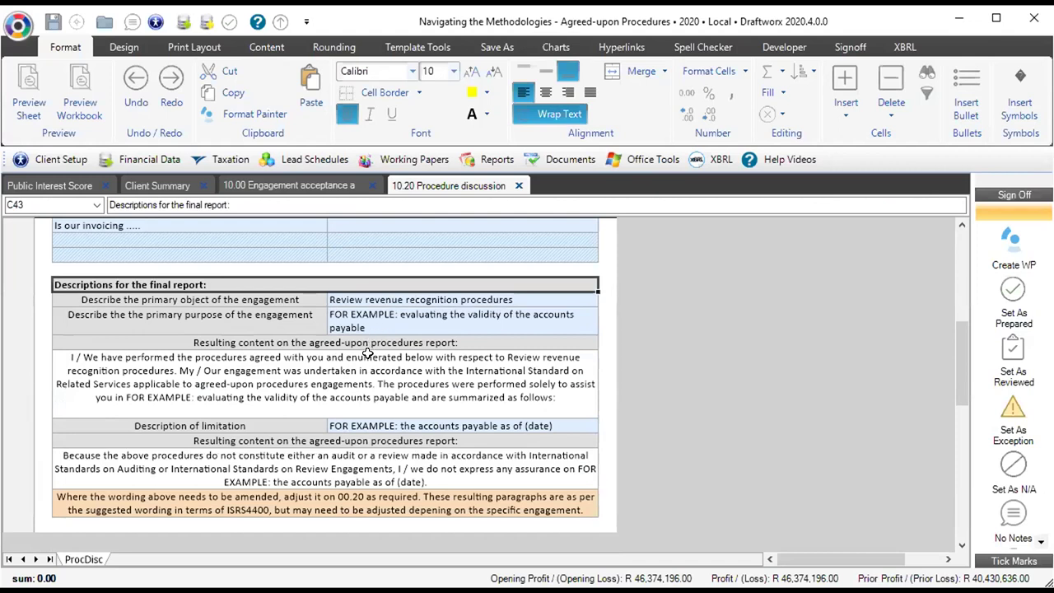
{"action": "scroll", "coordinate": [263, 443], "scroll_direction": "down", "scroll_amount": 1}
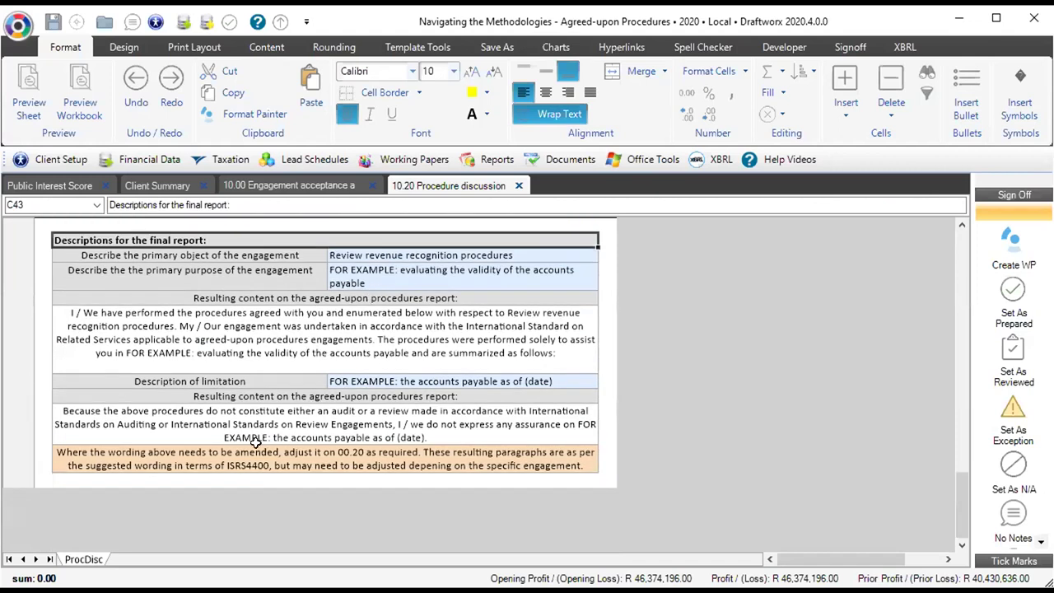
{"action": "key", "text": "Down"}
{"action": "key", "text": "Down"}
{"action": "key", "text": "Down"}
{"action": "key", "text": "Down"}
{"action": "key", "text": "Down"}
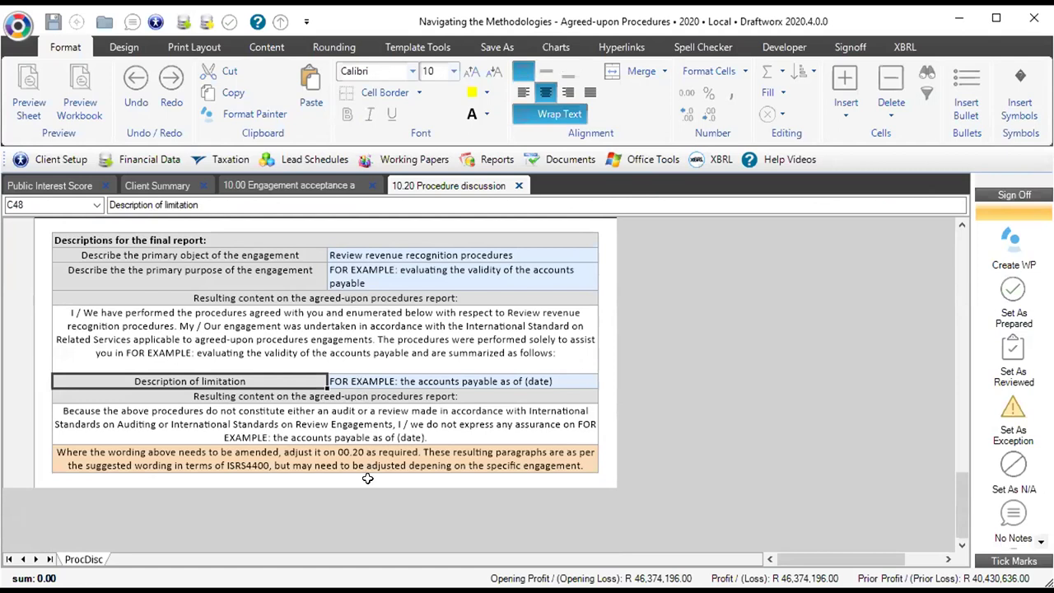
- Compare the resulting report paragraphs with the limitation, object and purpose descriptions and with the listed procedures to be performed
{"action": "left_click", "coordinate": [365, 419]}
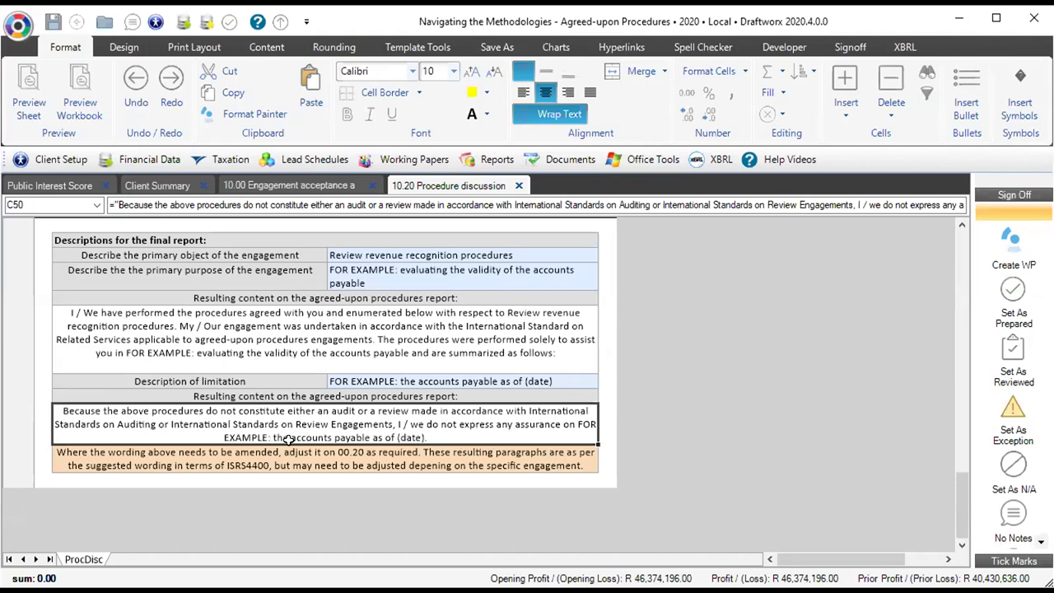
{"action": "left_click", "coordinate": [441, 381]}
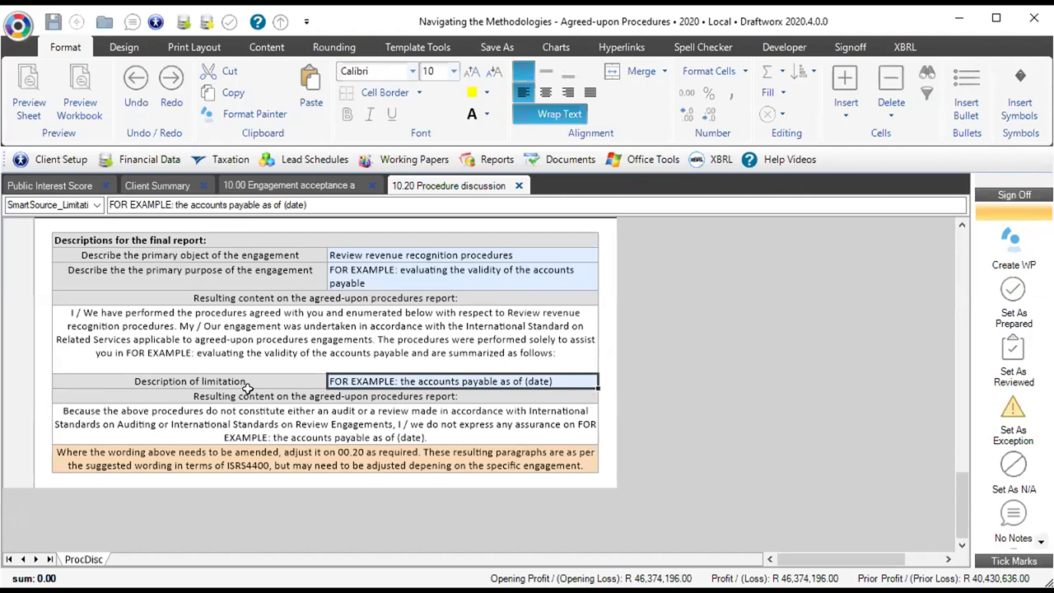
{"action": "left_click", "coordinate": [294, 321]}
{"action": "left_click_drag", "start_coordinate": [374, 256], "coordinate": [375, 269]}
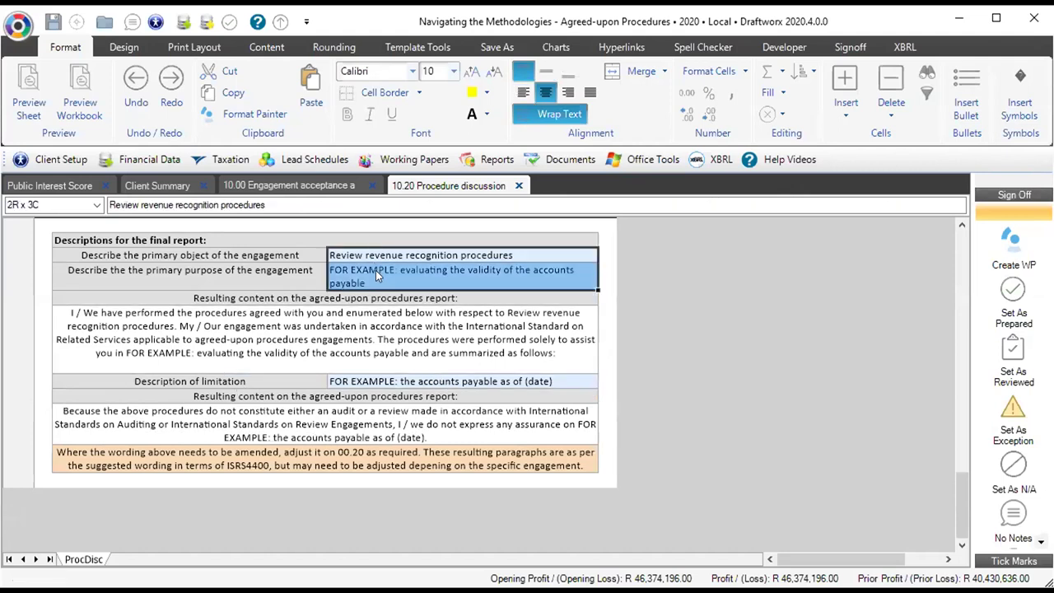
{"action": "left_click", "coordinate": [295, 326]}
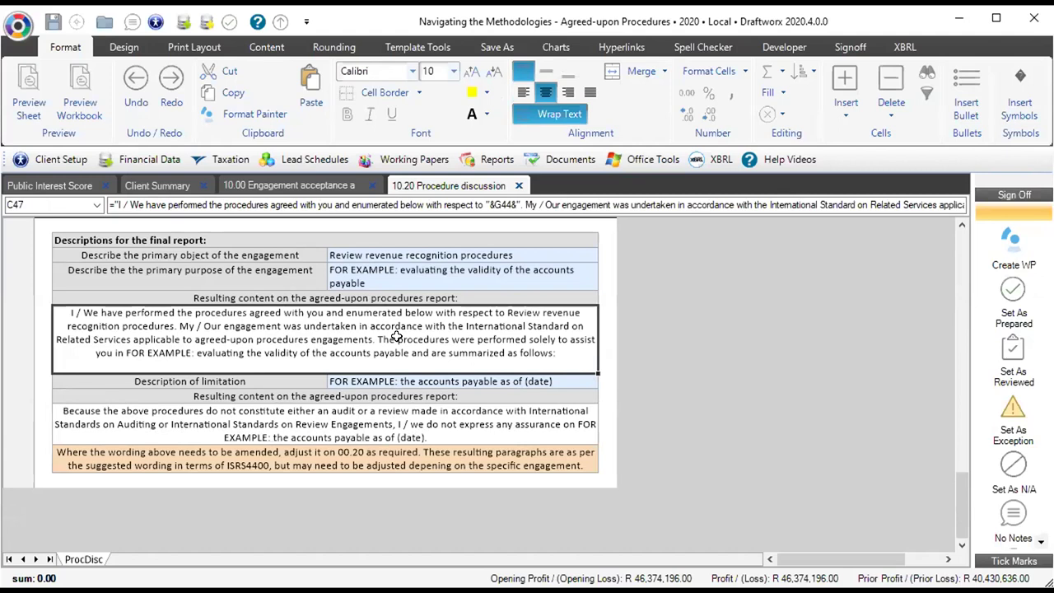
{"action": "scroll", "coordinate": [392, 372], "scroll_direction": "up", "scroll_amount": 5}
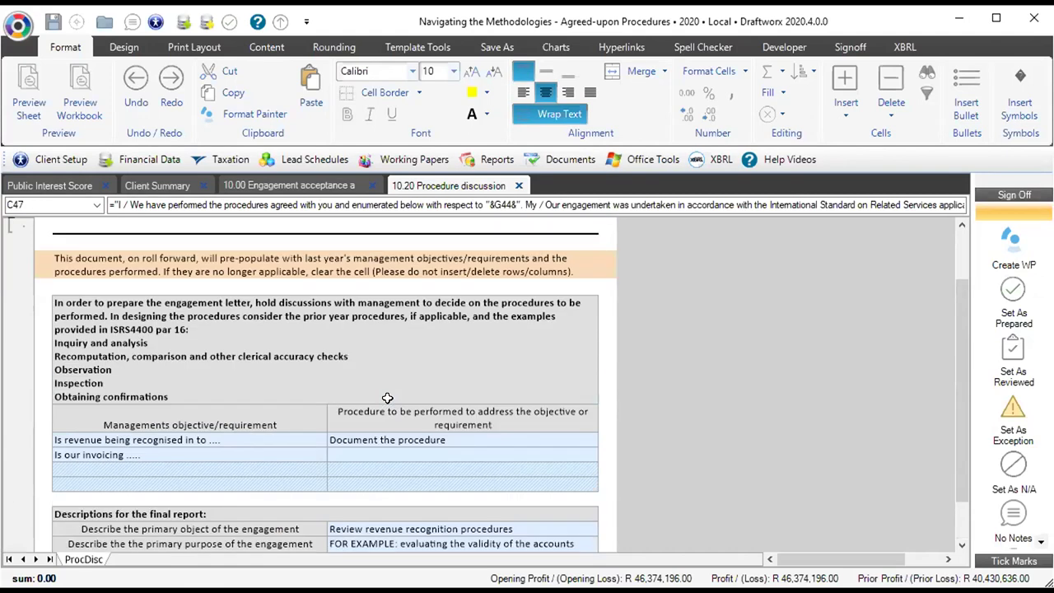
{"action": "left_click_drag", "start_coordinate": [407, 437], "coordinate": [412, 485]}
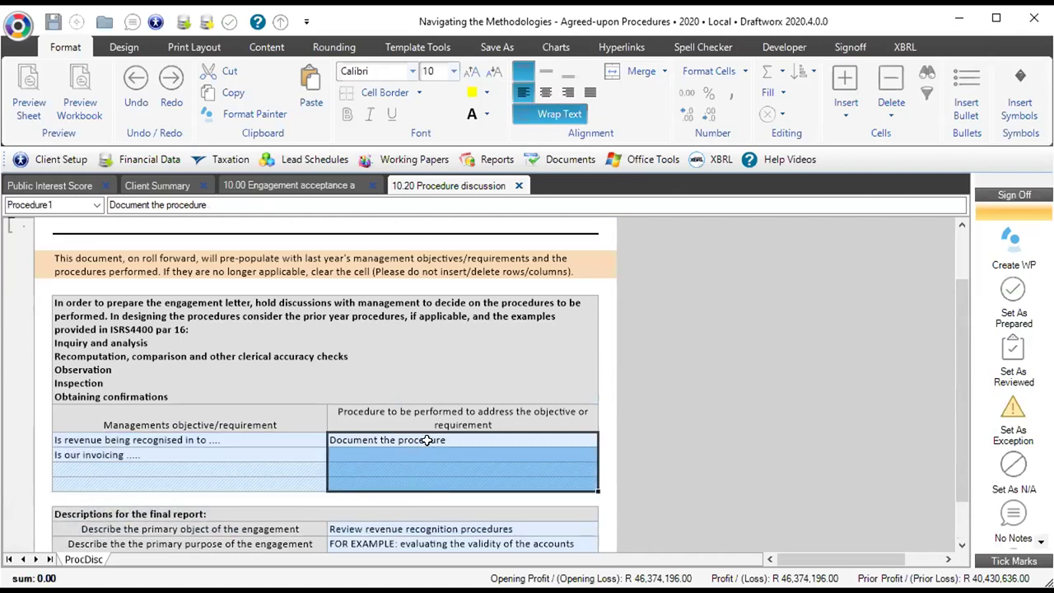
{"action": "scroll", "coordinate": [418, 437], "scroll_direction": "down", "scroll_amount": 4}
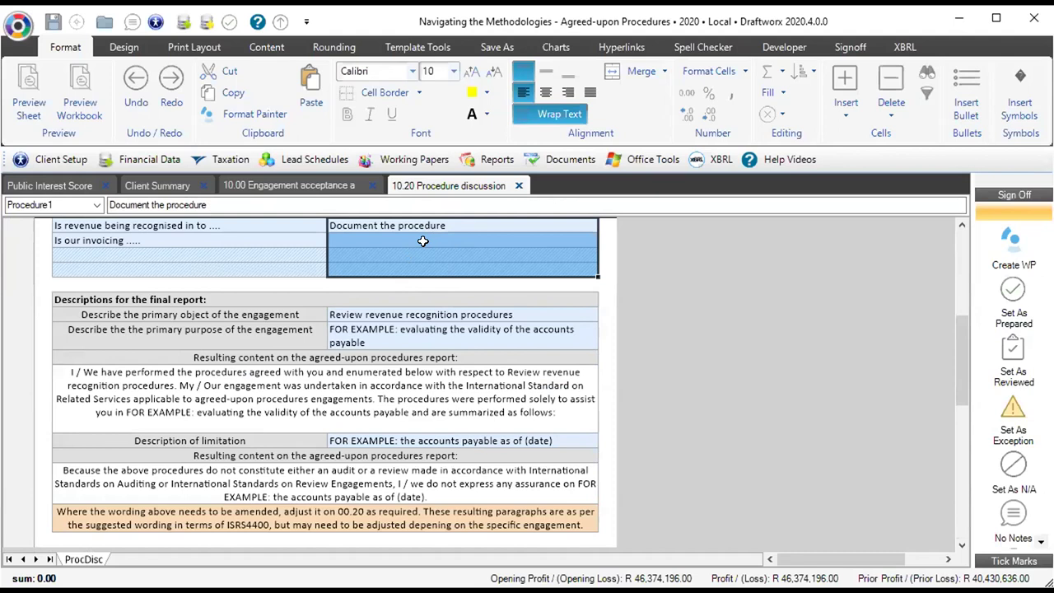
- Locate the 20.20 Execution of Procedures, 00.20 Agreed-upon Procedures Report and Engagement and team setup working papers
{"action": "left_click", "coordinate": [406, 161]}
{"action": "mouse_move", "coordinate": [542, 321]}
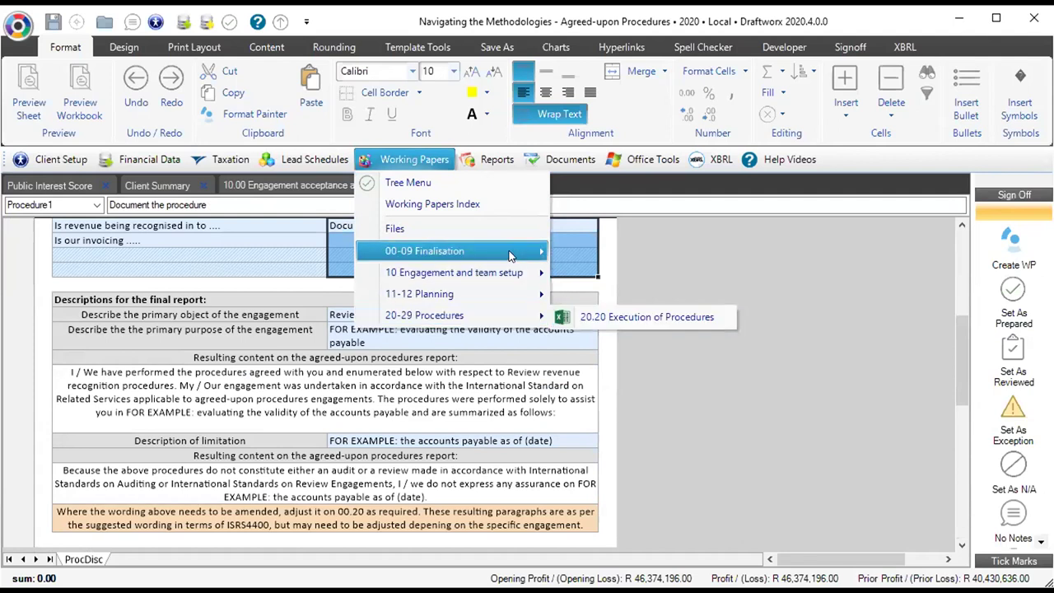
{"action": "mouse_move", "coordinate": [509, 255]}
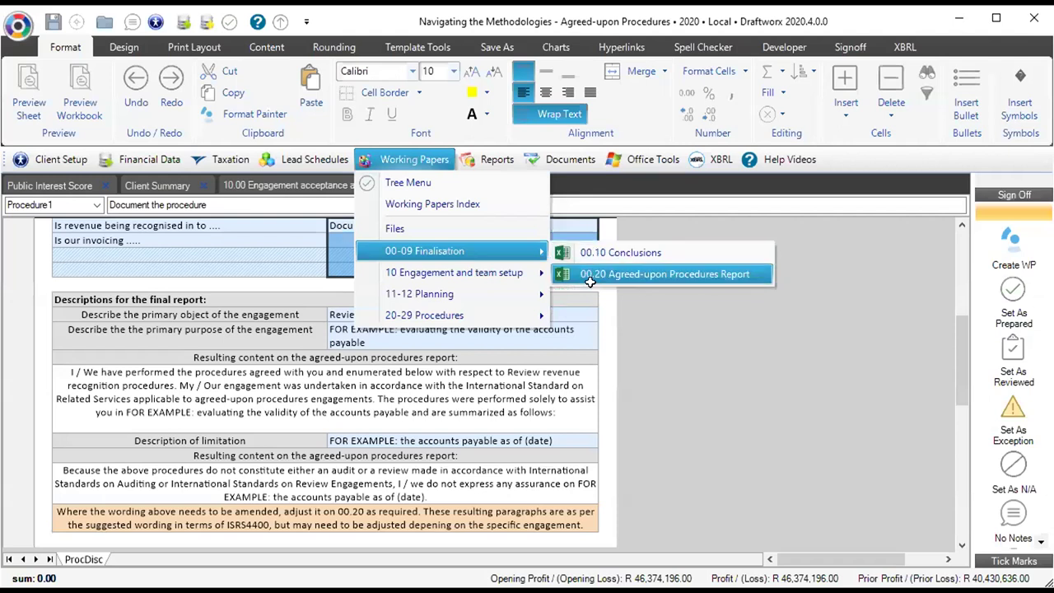
{"action": "mouse_move", "coordinate": [542, 283]}
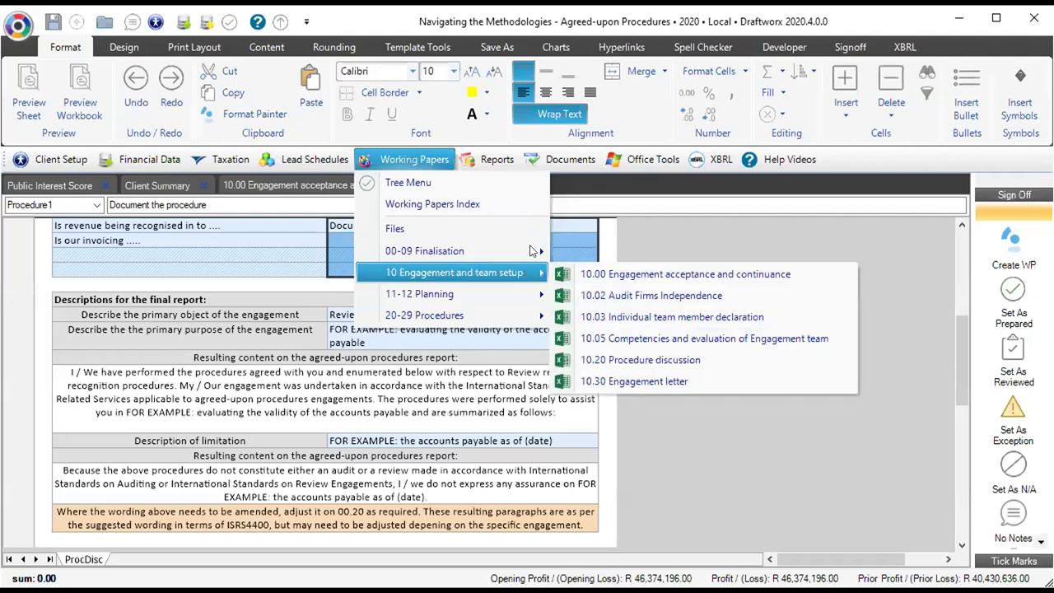
{"action": "mouse_move", "coordinate": [494, 159]}
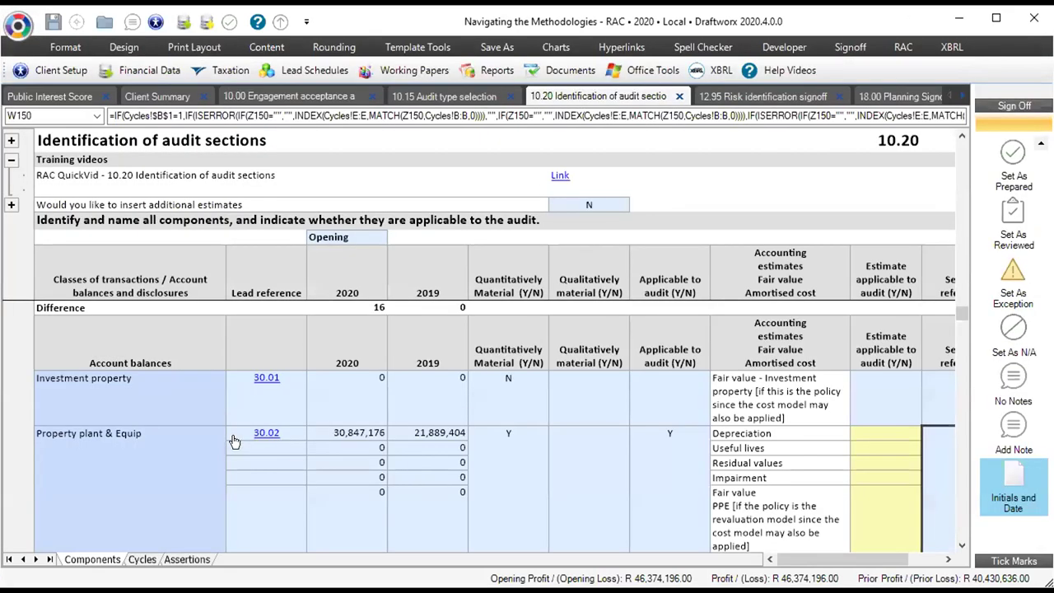
- In the RAC file's 12.95 Risk identification signoff, examine the document names, relevant questions, results from document and Y/N confirmations
{"action": "left_click", "coordinate": [749, 97]}
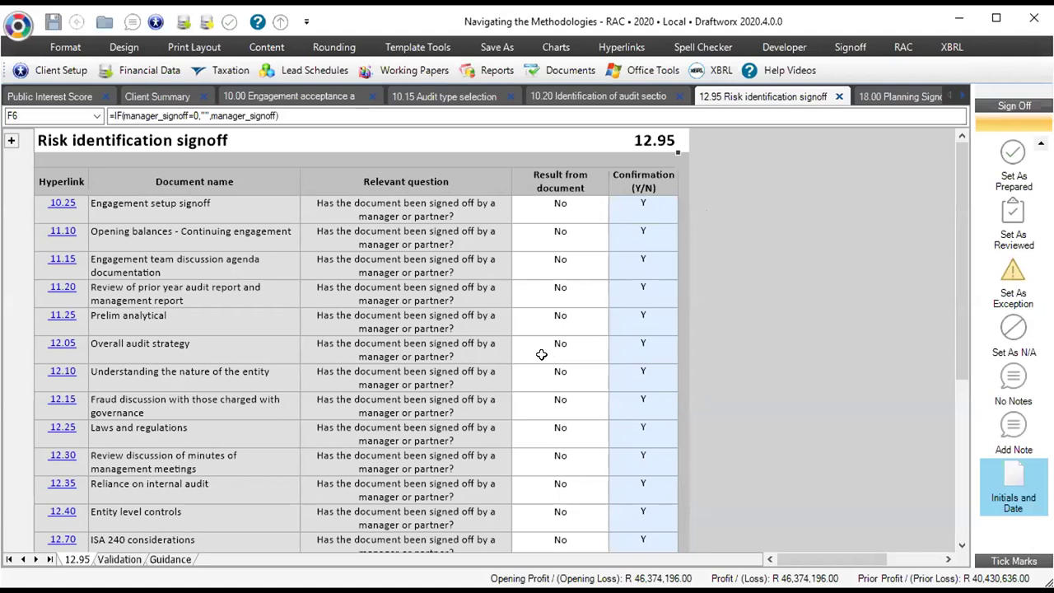
{"action": "left_click_drag", "start_coordinate": [217, 214], "coordinate": [271, 395]}
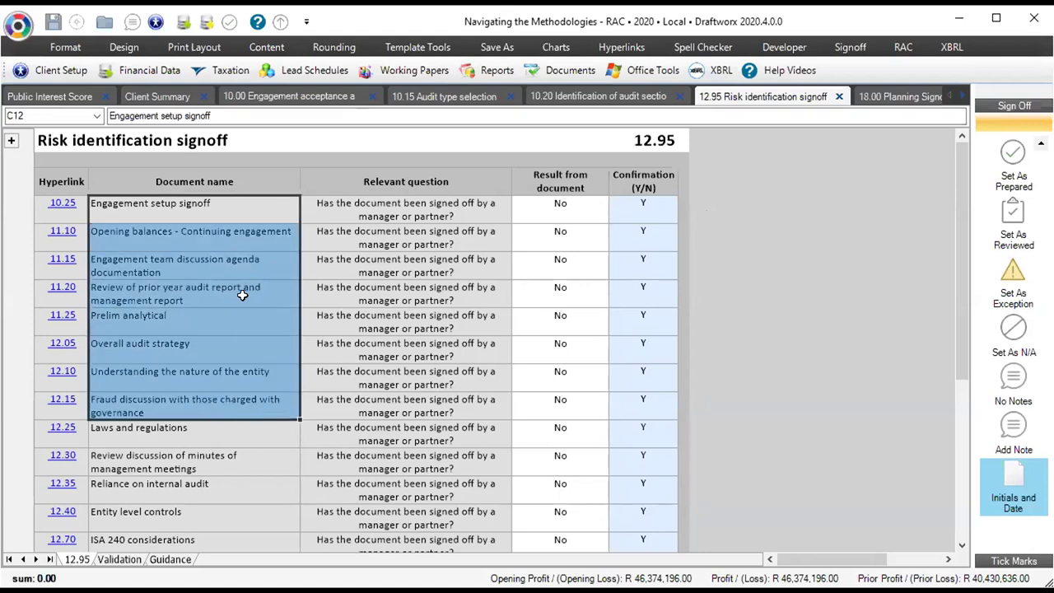
{"action": "scroll", "coordinate": [235, 290], "scroll_direction": "down", "scroll_amount": 1}
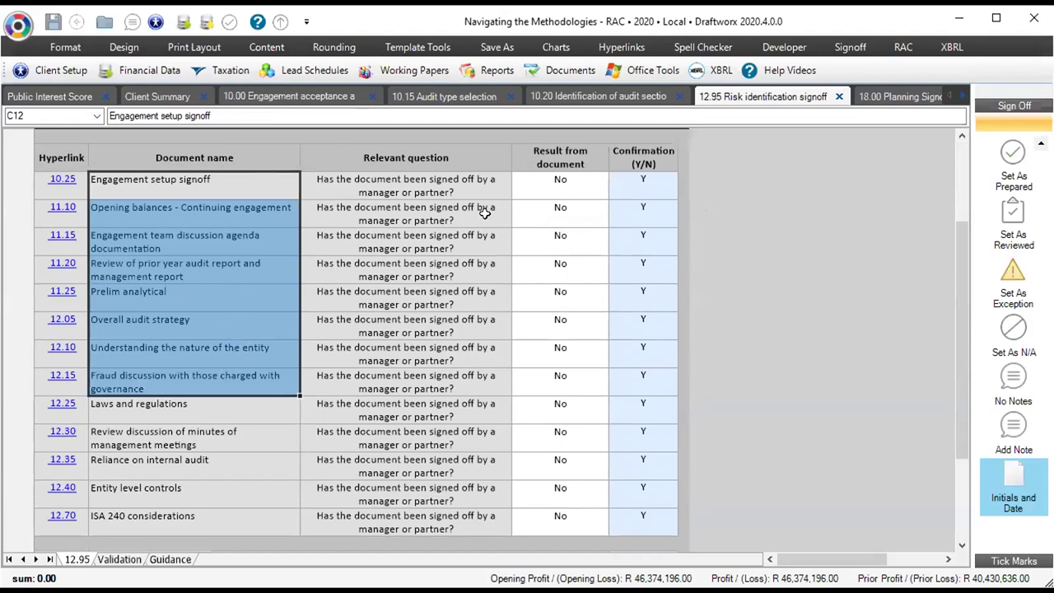
{"action": "left_click_drag", "start_coordinate": [463, 188], "coordinate": [520, 544]}
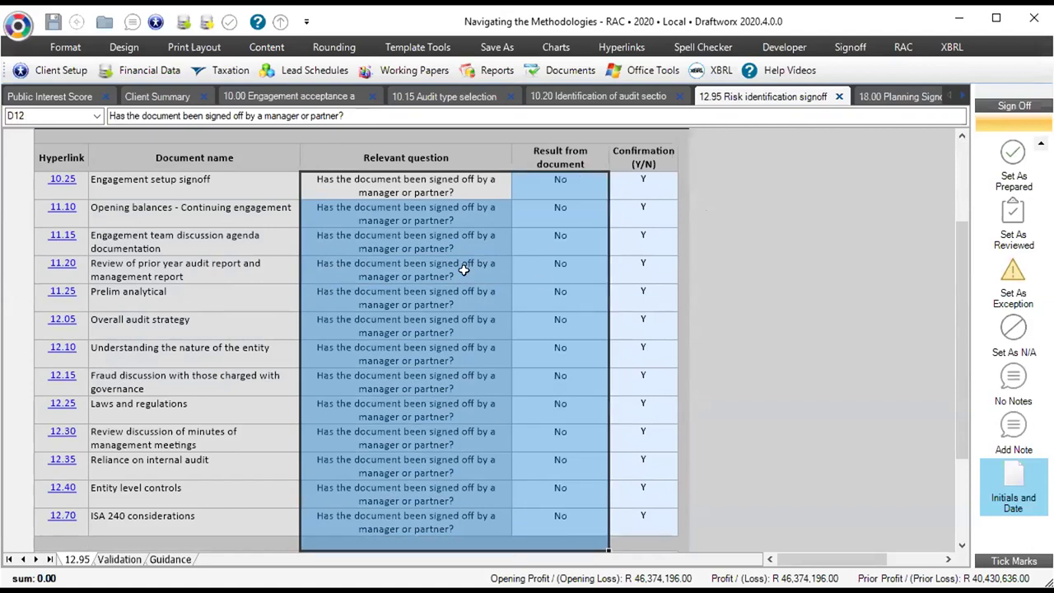
{"action": "left_click_drag", "start_coordinate": [569, 183], "coordinate": [596, 516]}
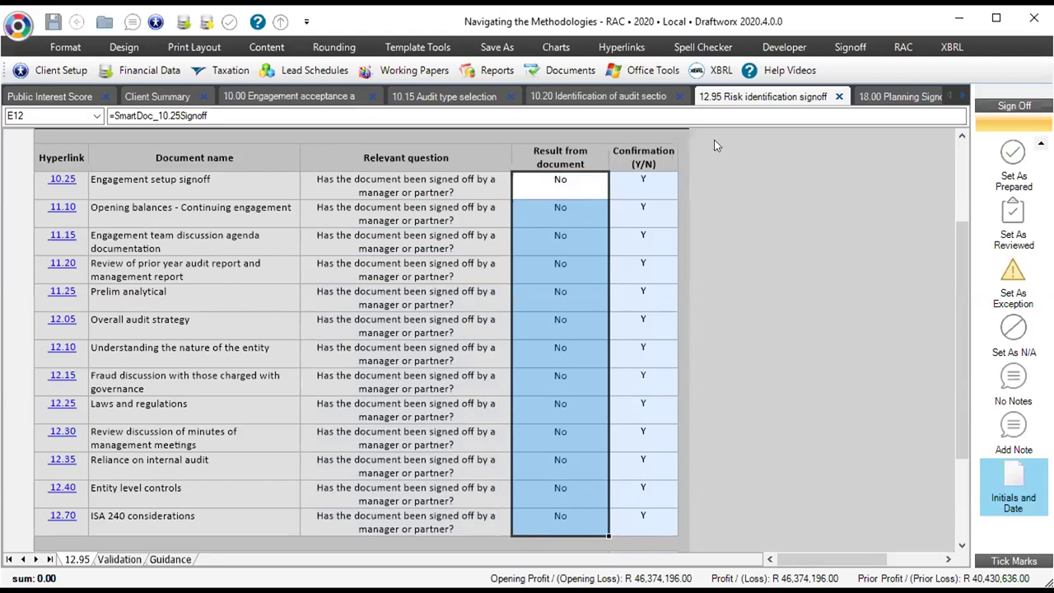
{"action": "left_click", "coordinate": [644, 186]}
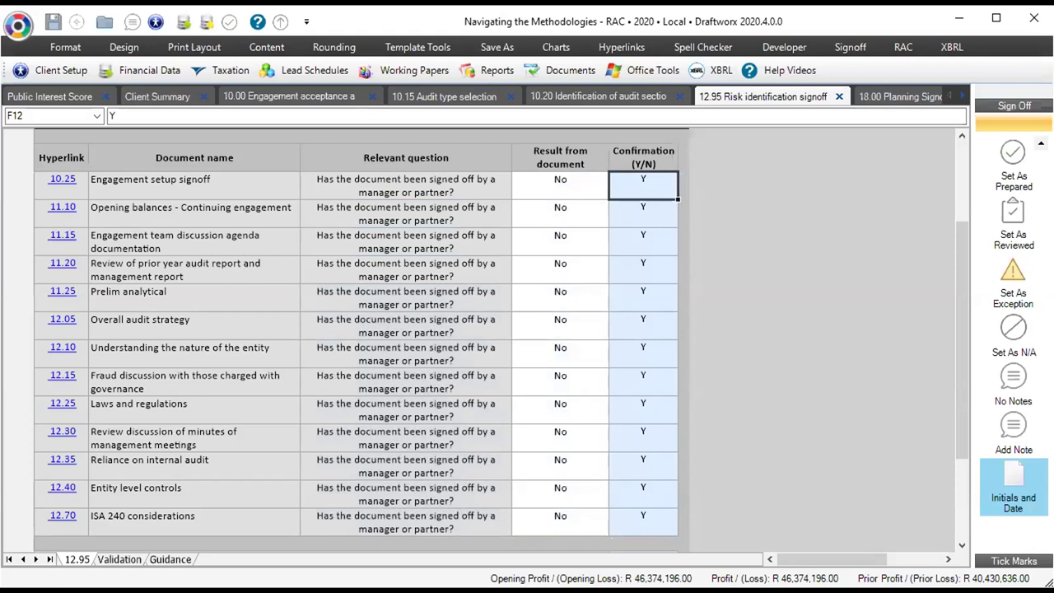
{"action": "left_click_drag", "start_coordinate": [585, 179], "coordinate": [536, 512]}
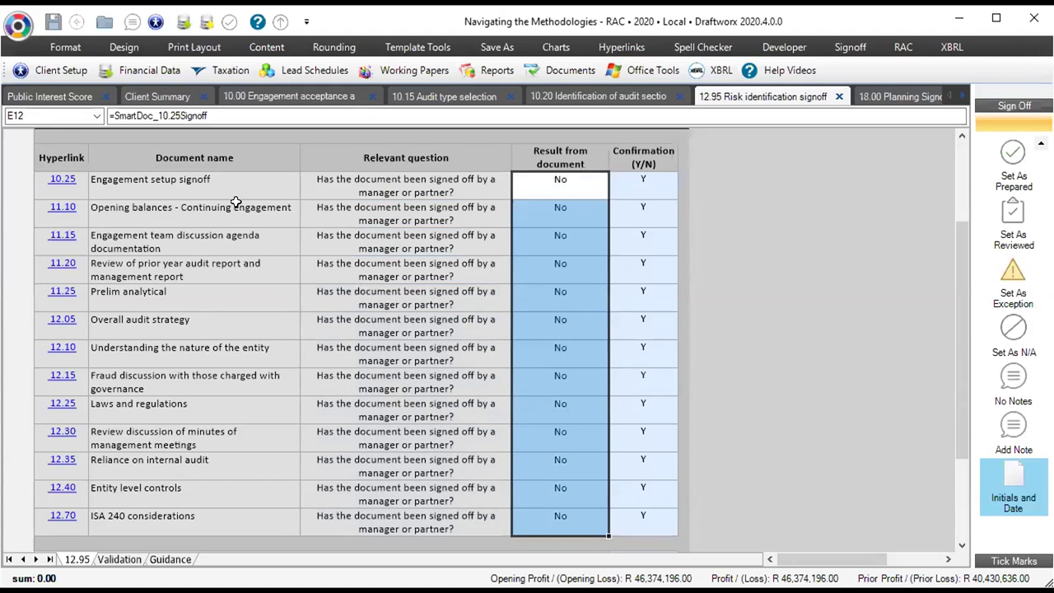
{"action": "left_click_drag", "start_coordinate": [239, 188], "coordinate": [351, 521]}
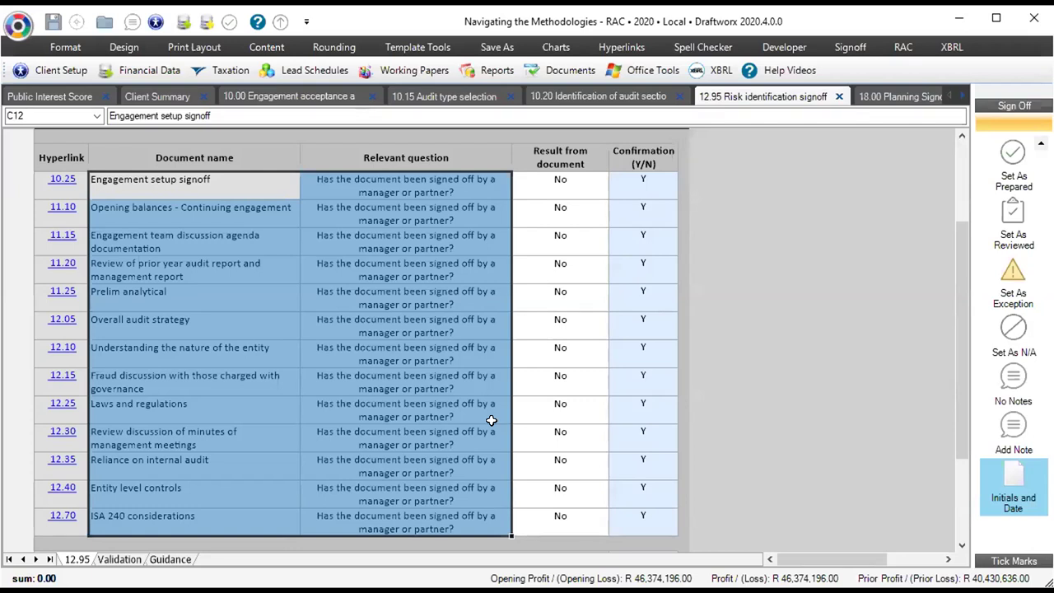
- Check the relevant questions, results from document and Y/N confirmations for the planning documents listed in the 12.95 signoff
{"action": "left_click", "coordinate": [642, 184]}
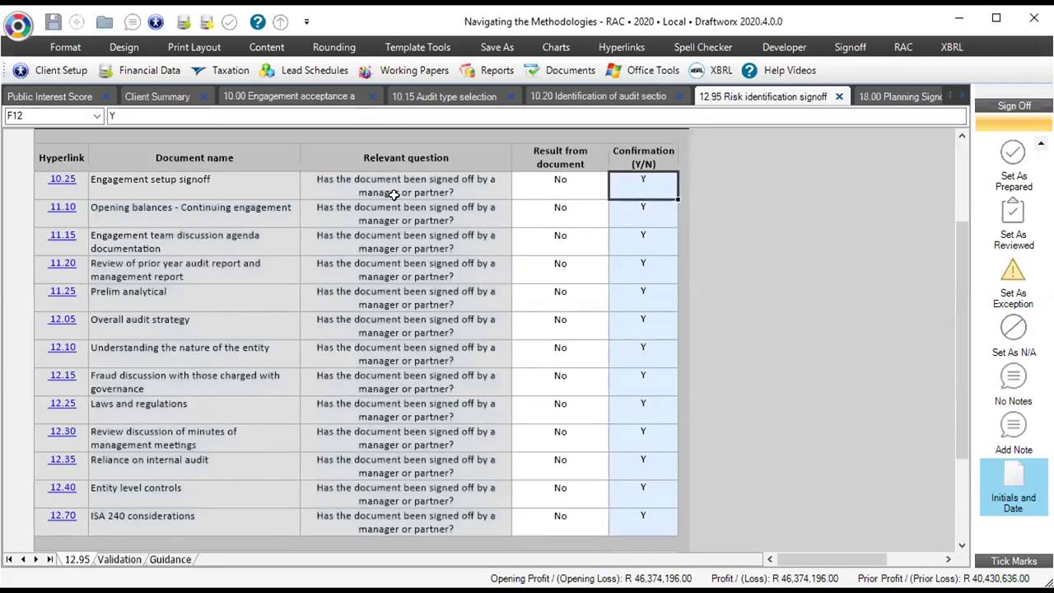
{"action": "left_click_drag", "start_coordinate": [531, 179], "coordinate": [426, 507]}
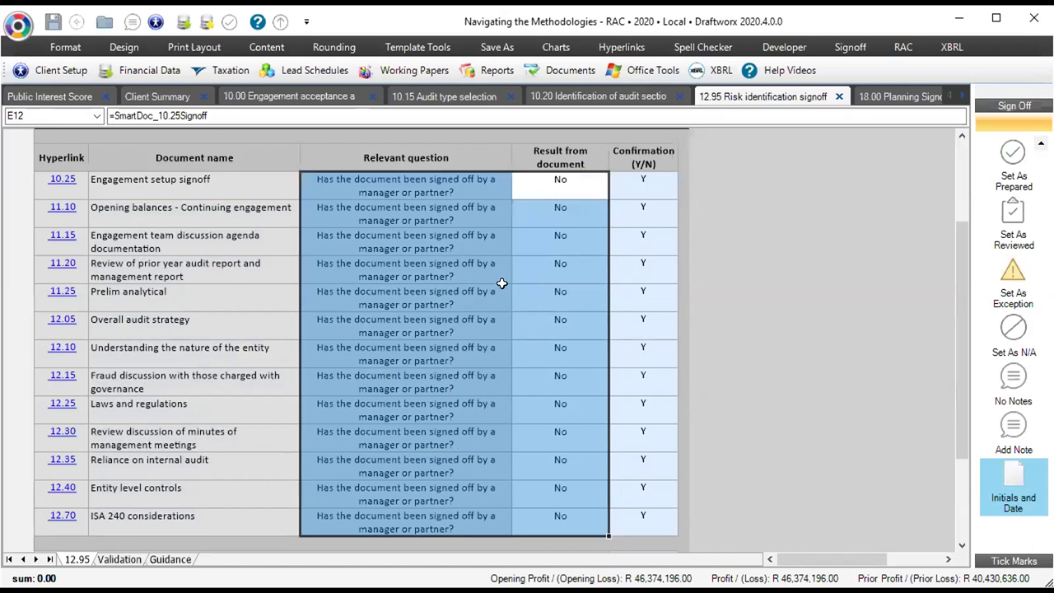
{"action": "left_click", "coordinate": [657, 193]}
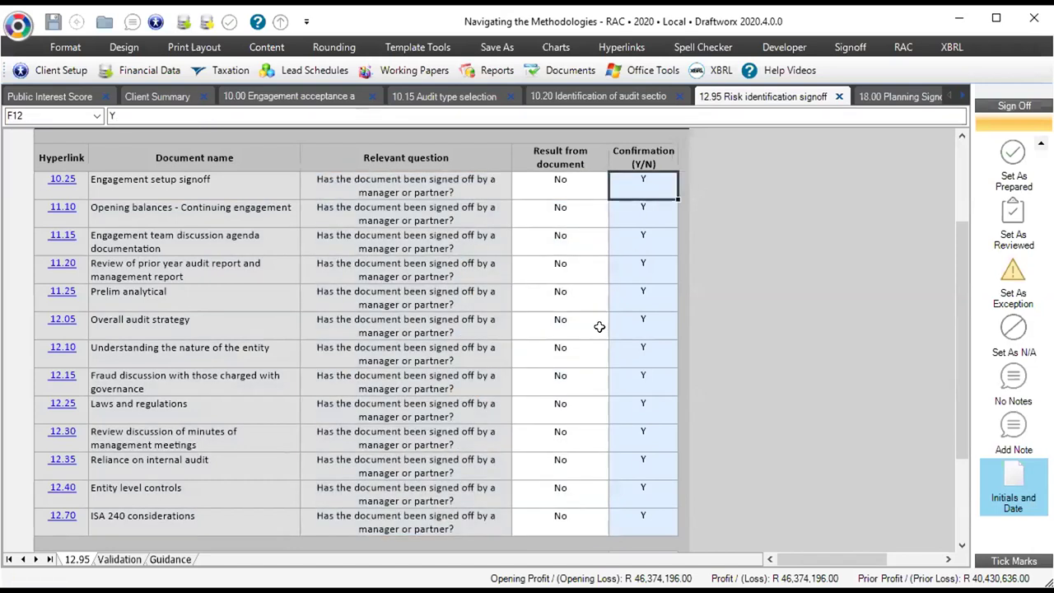
{"action": "scroll", "coordinate": [598, 328], "scroll_direction": "up", "scroll_amount": 1}
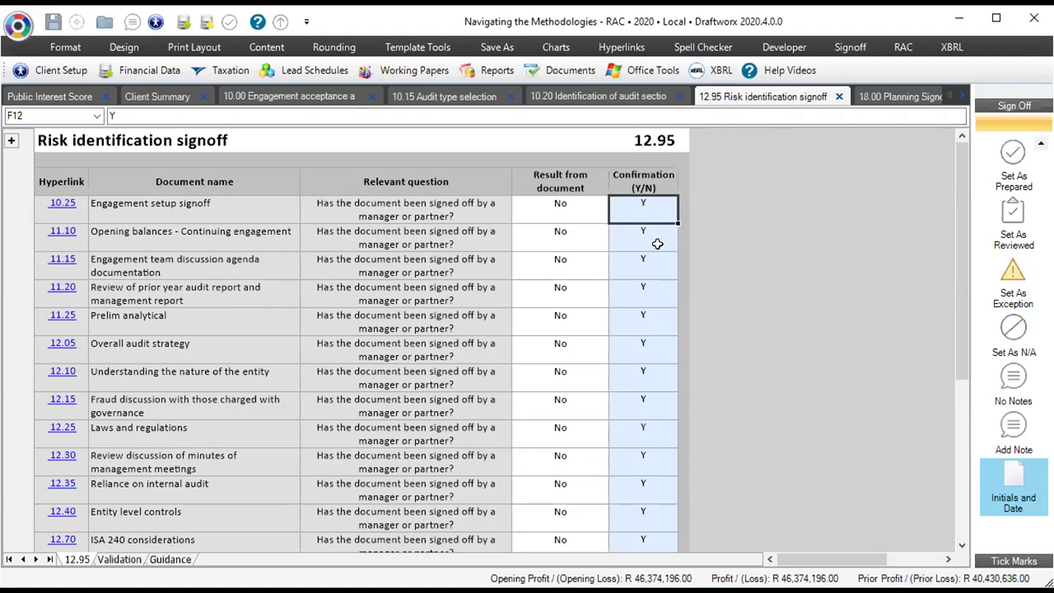
{"action": "scroll", "coordinate": [635, 380], "scroll_direction": "down", "scroll_amount": 1}
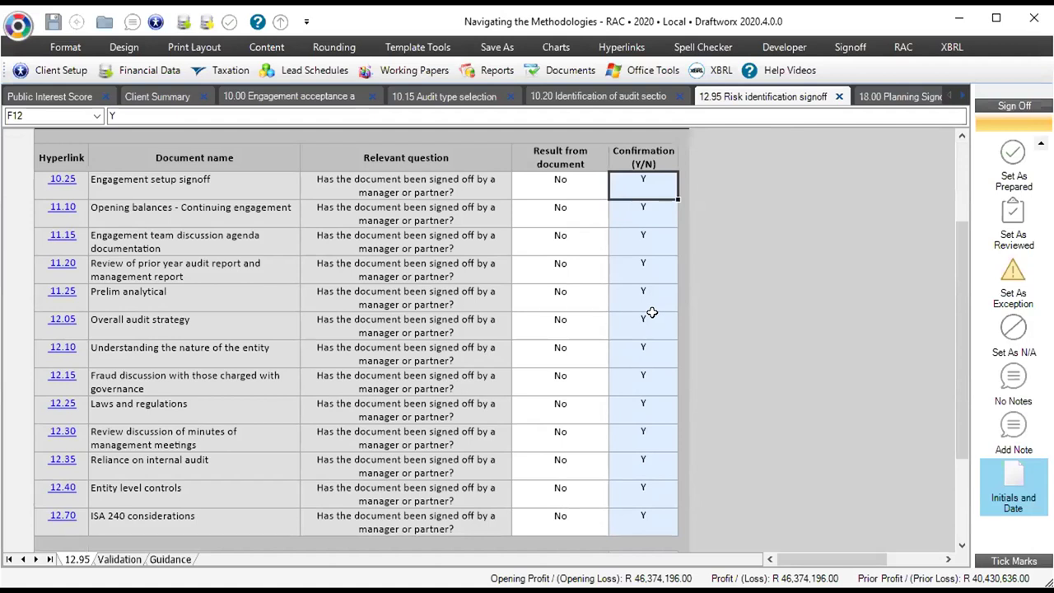
- Review the validation checks for component allocation, 12.95 confirmation and 12.95 signoff against the 12.95 sheet
{"action": "left_click", "coordinate": [112, 559]}
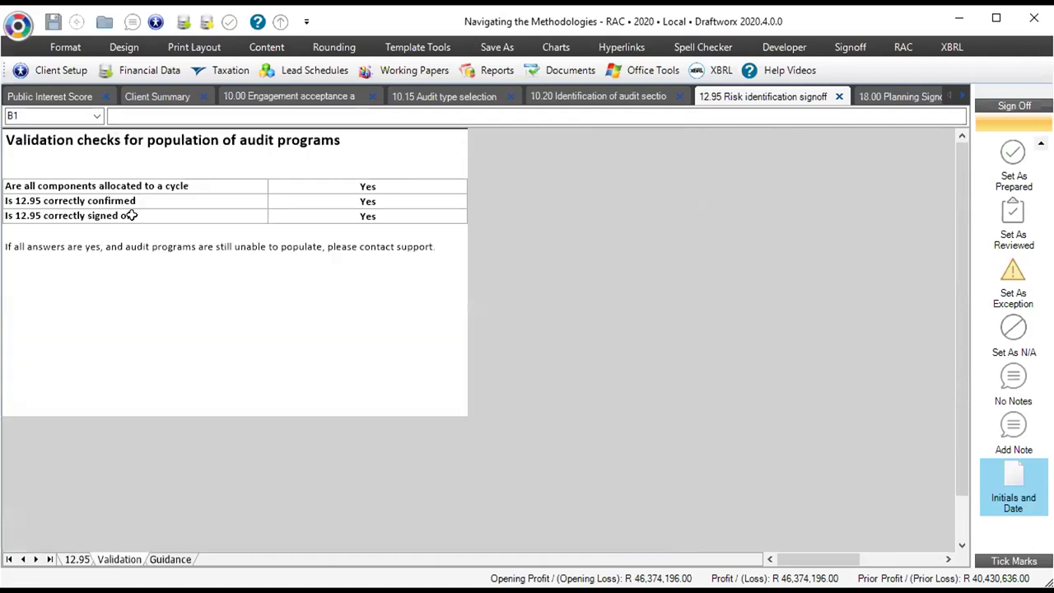
{"action": "left_click_drag", "start_coordinate": [54, 187], "coordinate": [325, 187]}
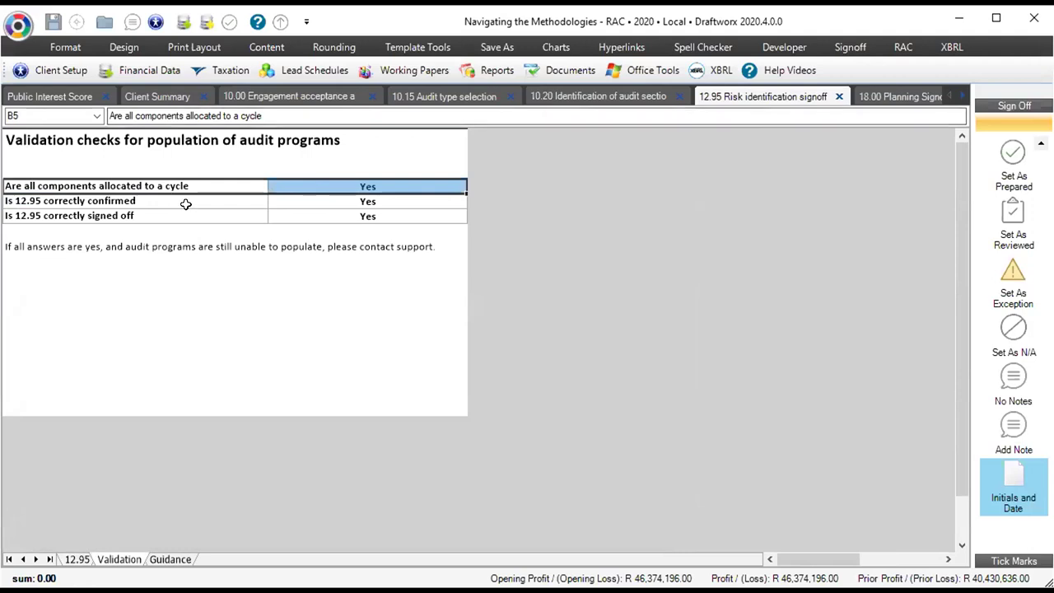
{"action": "left_click_drag", "start_coordinate": [183, 205], "coordinate": [326, 211]}
{"action": "left_click", "coordinate": [328, 215]}
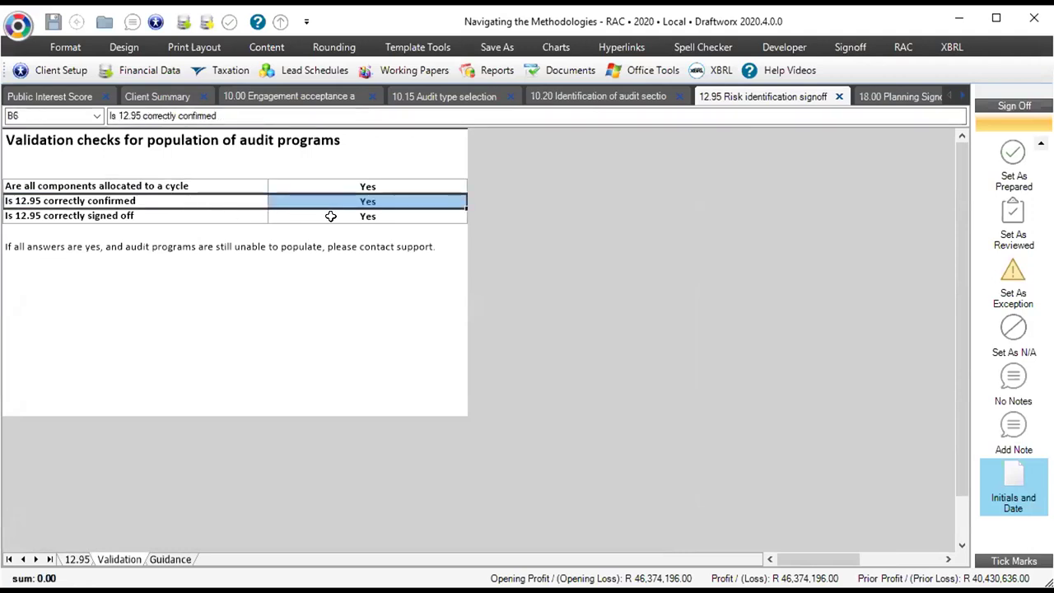
{"action": "left_click", "coordinate": [81, 561]}
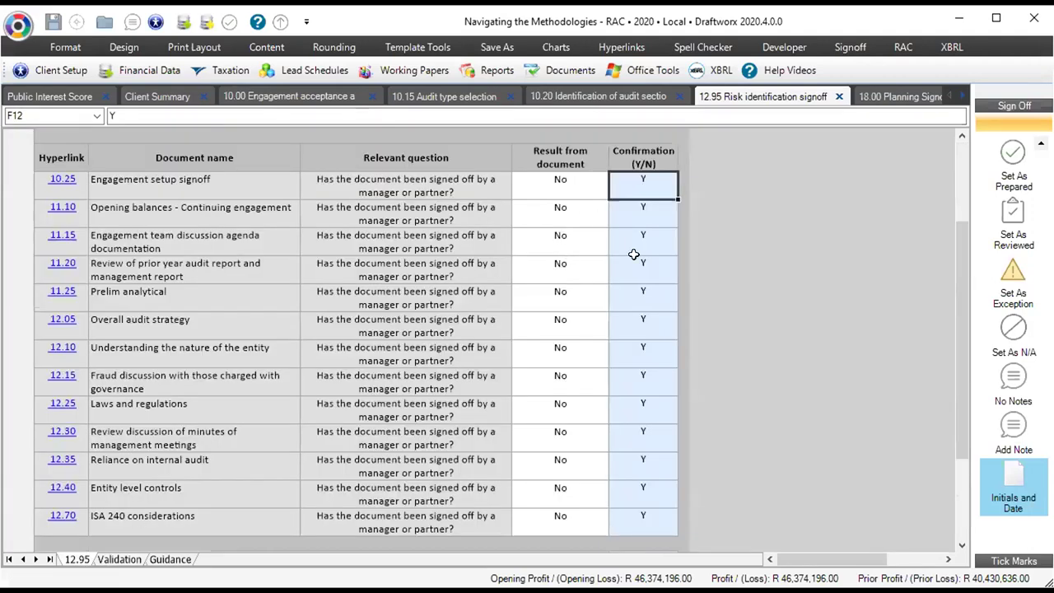
{"action": "left_click", "coordinate": [123, 559]}
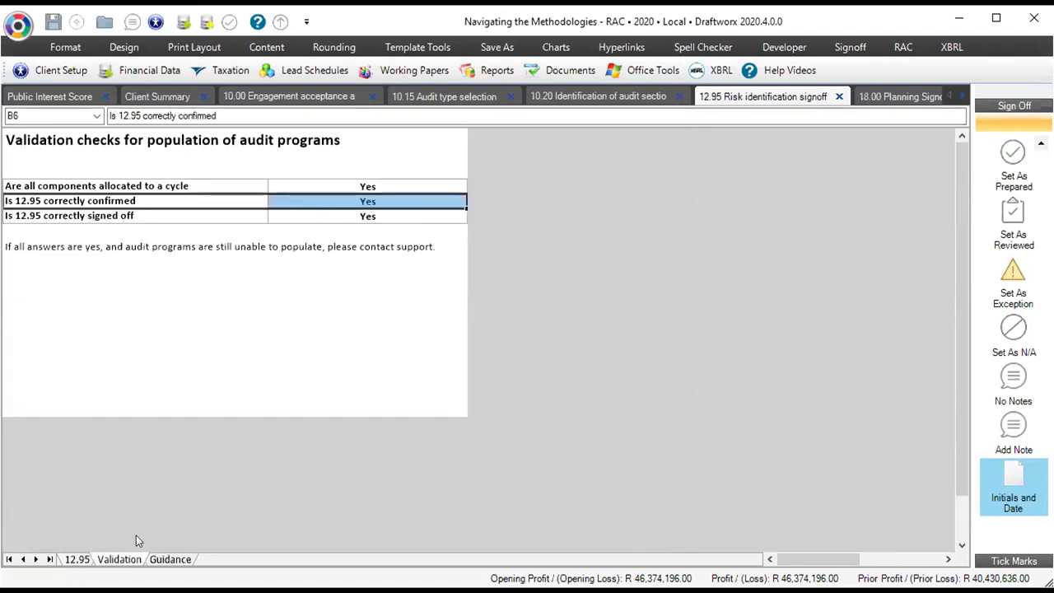
{"action": "left_click", "coordinate": [79, 559]}
{"action": "scroll", "coordinate": [46, 149], "scroll_direction": "up", "scroll_amount": 3}
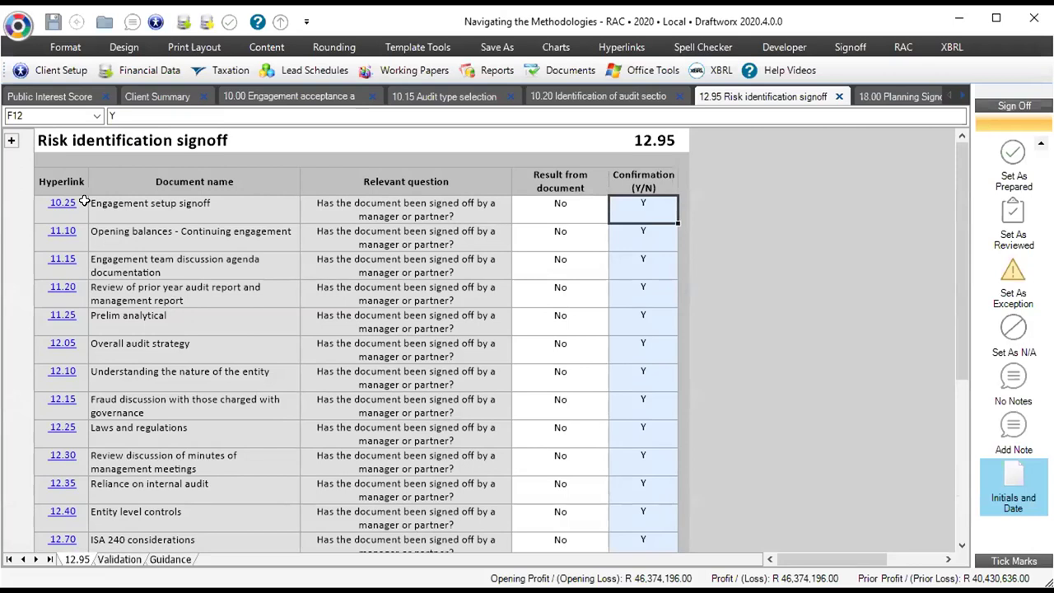
- Compare the 12.95 manager review signoff, its confirmations and the 10.20 Identification of audit sections with the validation checks
{"action": "left_click", "coordinate": [635, 211]}
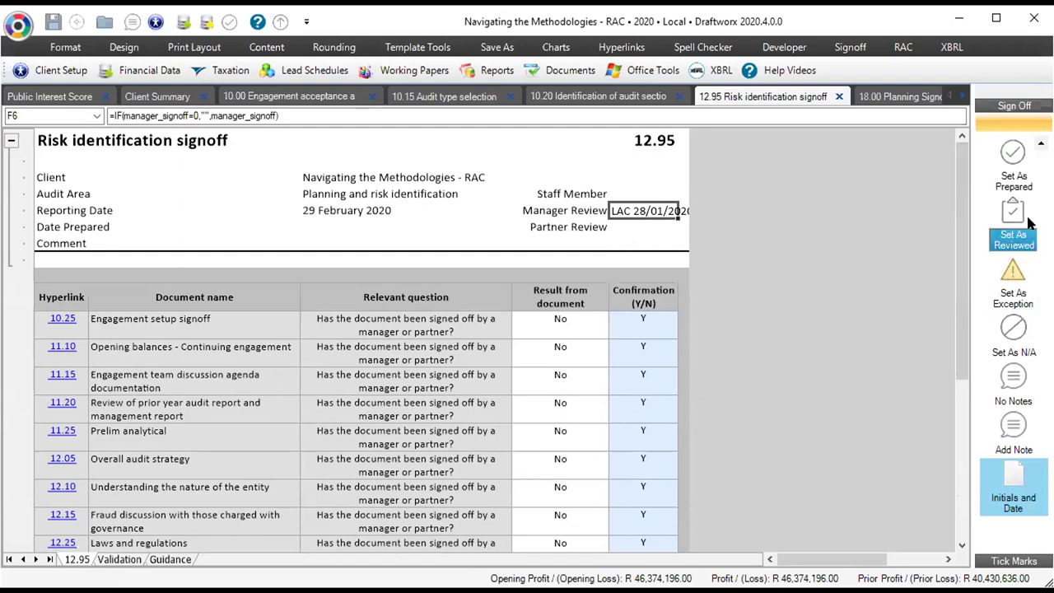
{"action": "left_click_drag", "start_coordinate": [644, 323], "coordinate": [643, 469]}
{"action": "left_click", "coordinate": [122, 561]}
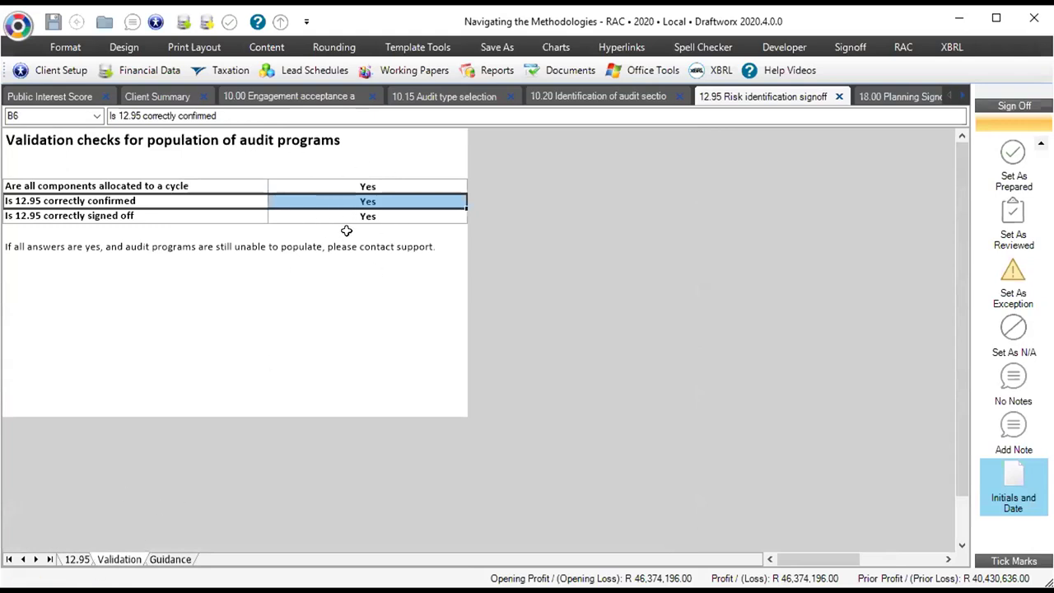
{"action": "left_click", "coordinate": [616, 95]}
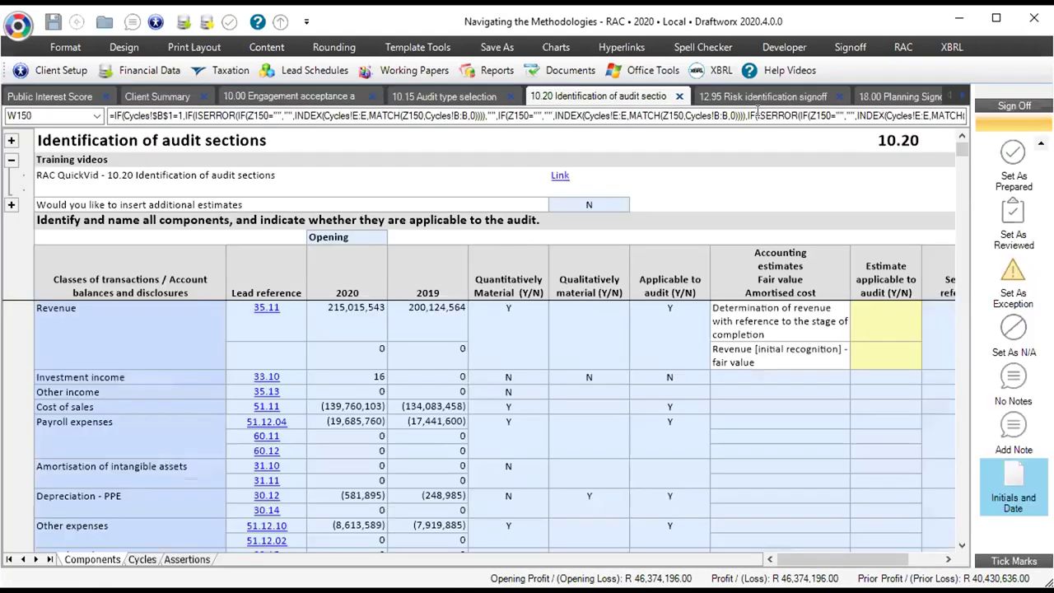
{"action": "left_click", "coordinate": [758, 97]}
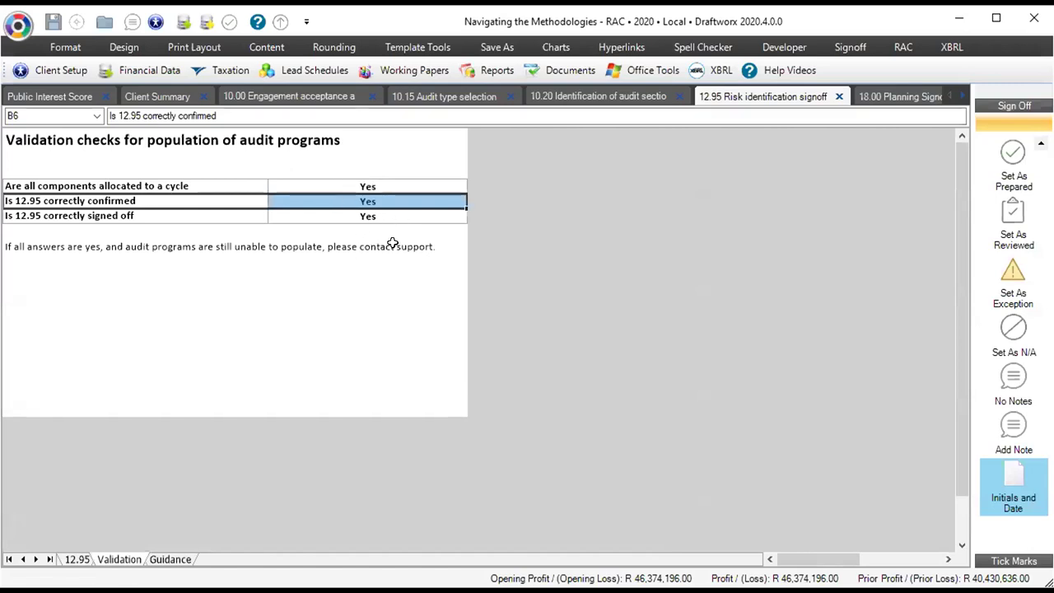
- Populate the audit programs and open the 30.20 Fixed Assets And Investment Property Cycle Audit Program
{"action": "left_click", "coordinate": [902, 50]}
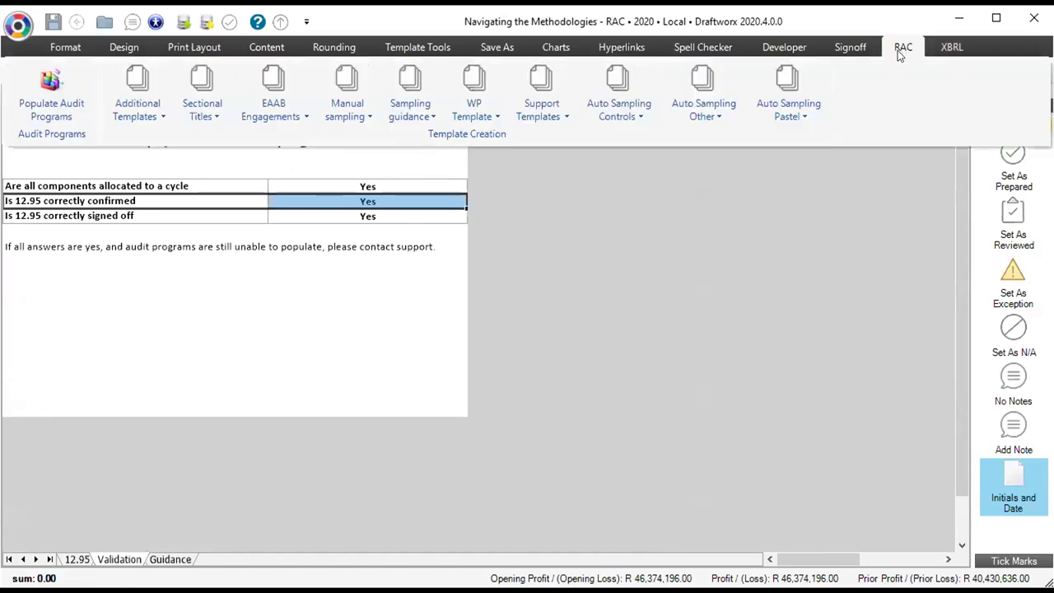
{"action": "left_click", "coordinate": [59, 90]}
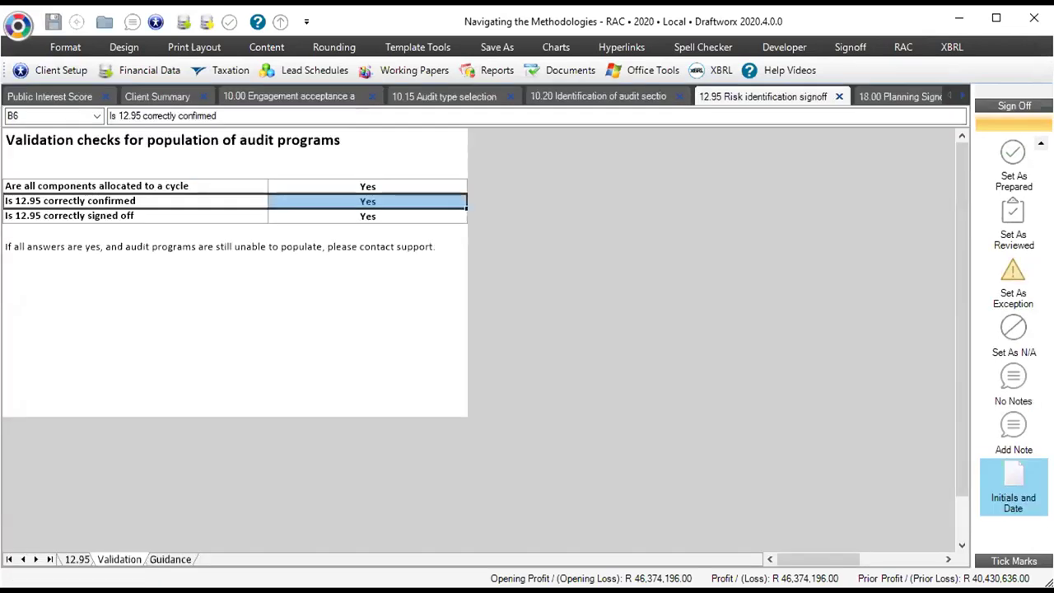
{"action": "left_click", "coordinate": [391, 72]}
{"action": "mouse_move", "coordinate": [494, 334]}
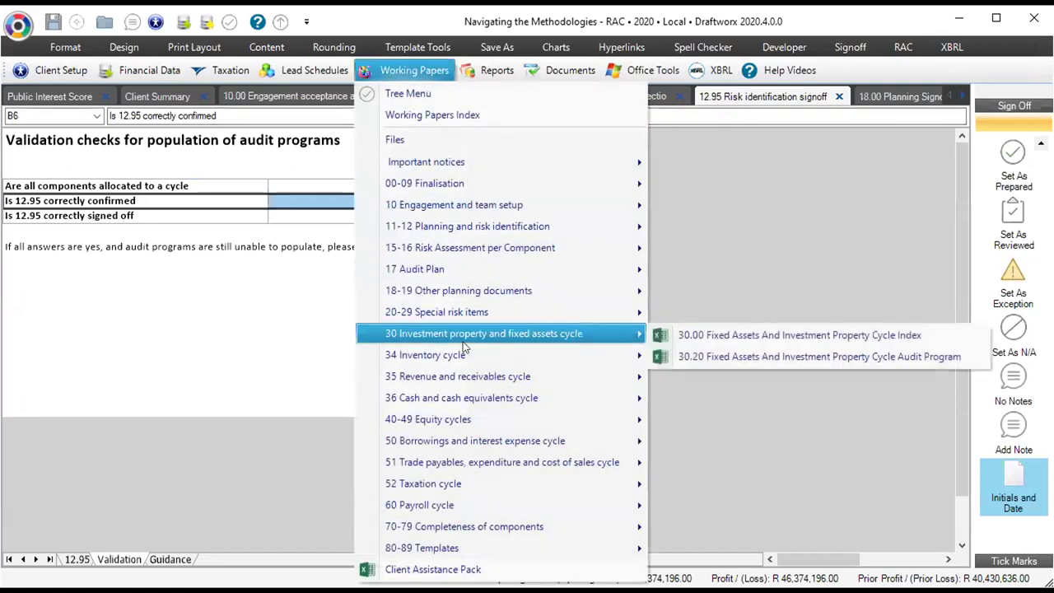
{"action": "left_click", "coordinate": [745, 359]}
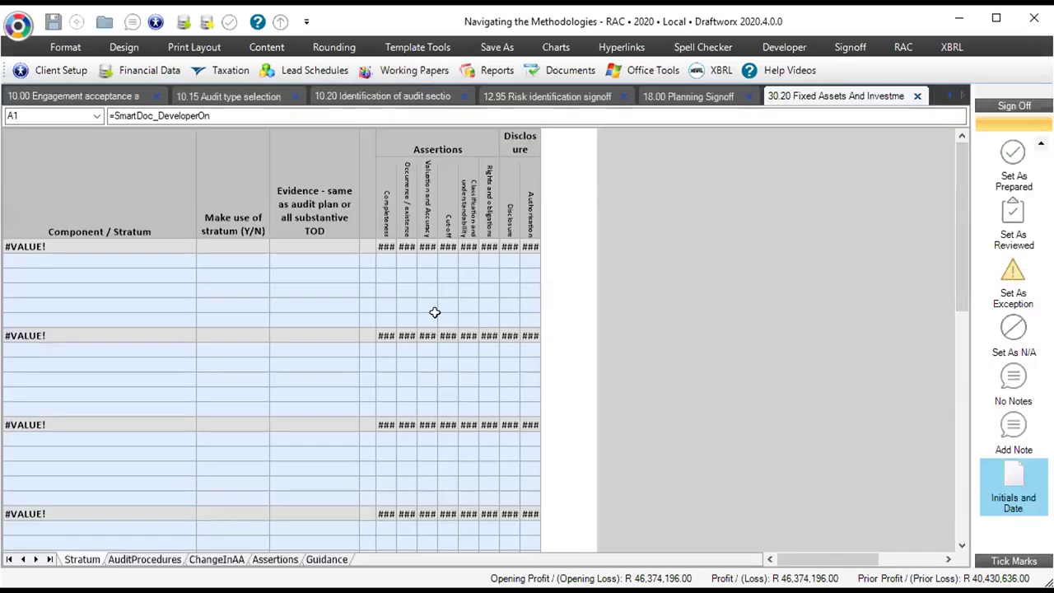
- In the 30.20 AuditProcedures sheet, examine the notice about 15.05, 16.05 and 17.05, the standard procedures and the planned control assurance section
{"action": "left_click", "coordinate": [163, 559]}
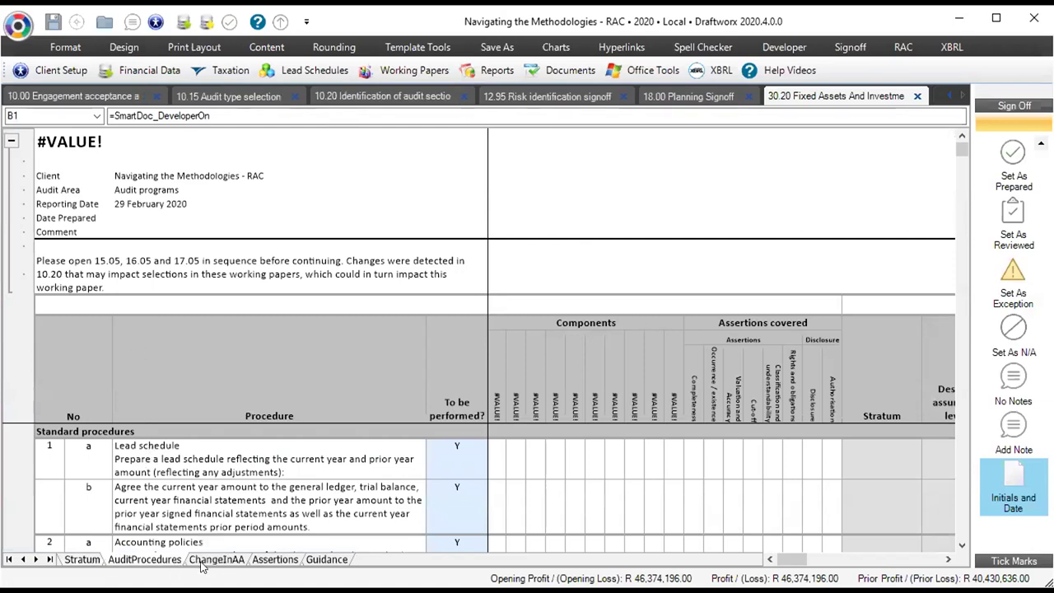
{"action": "left_click", "coordinate": [128, 282]}
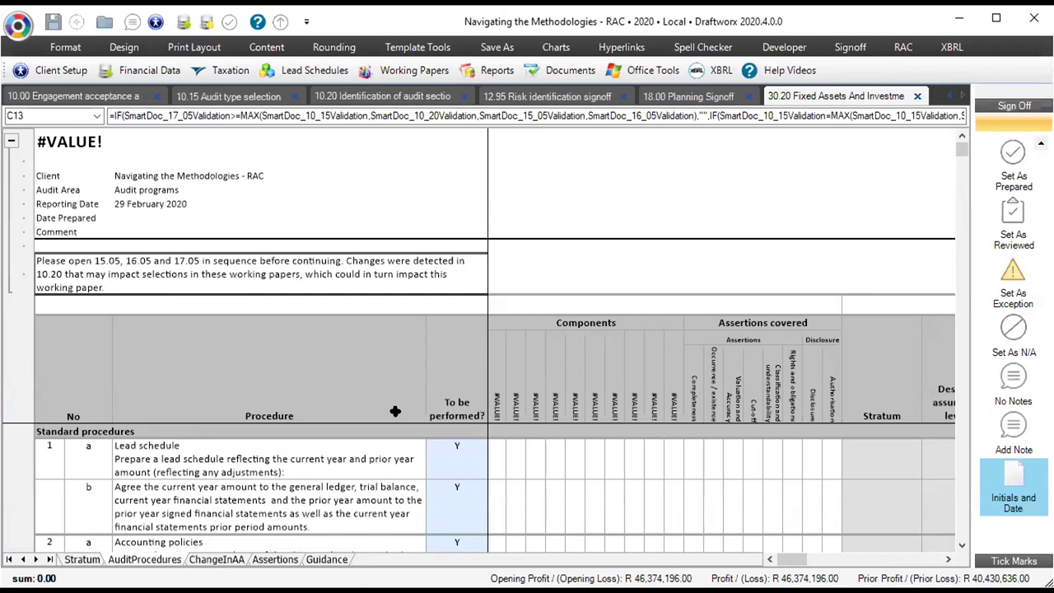
{"action": "scroll", "coordinate": [572, 388], "scroll_direction": "down", "scroll_amount": 1}
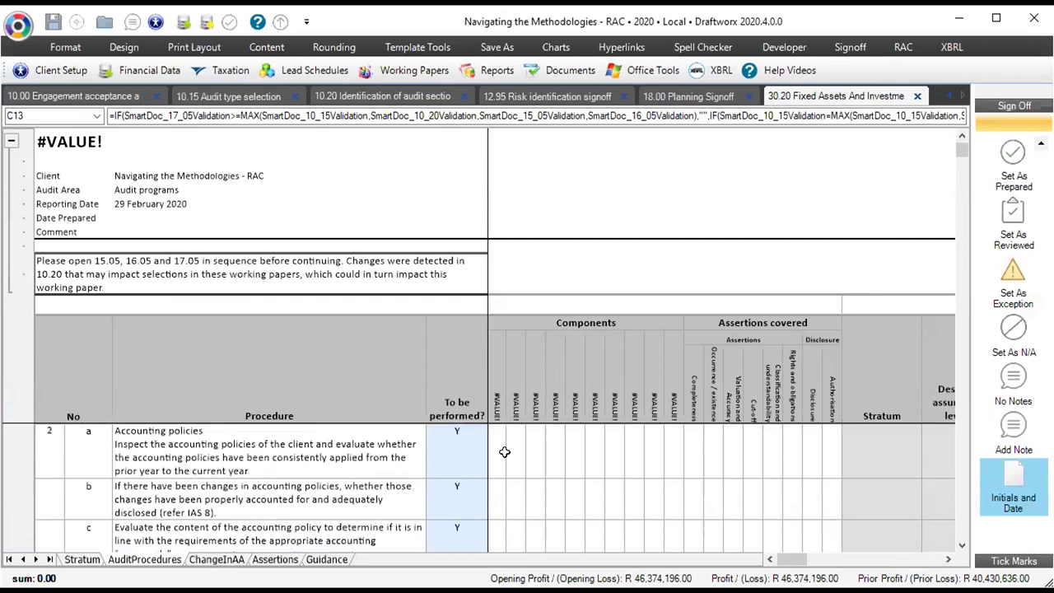
{"action": "scroll", "coordinate": [513, 447], "scroll_direction": "down", "scroll_amount": 2}
{"action": "left_click", "coordinate": [12, 143]}
{"action": "scroll", "coordinate": [103, 371], "scroll_direction": "down", "scroll_amount": 2}
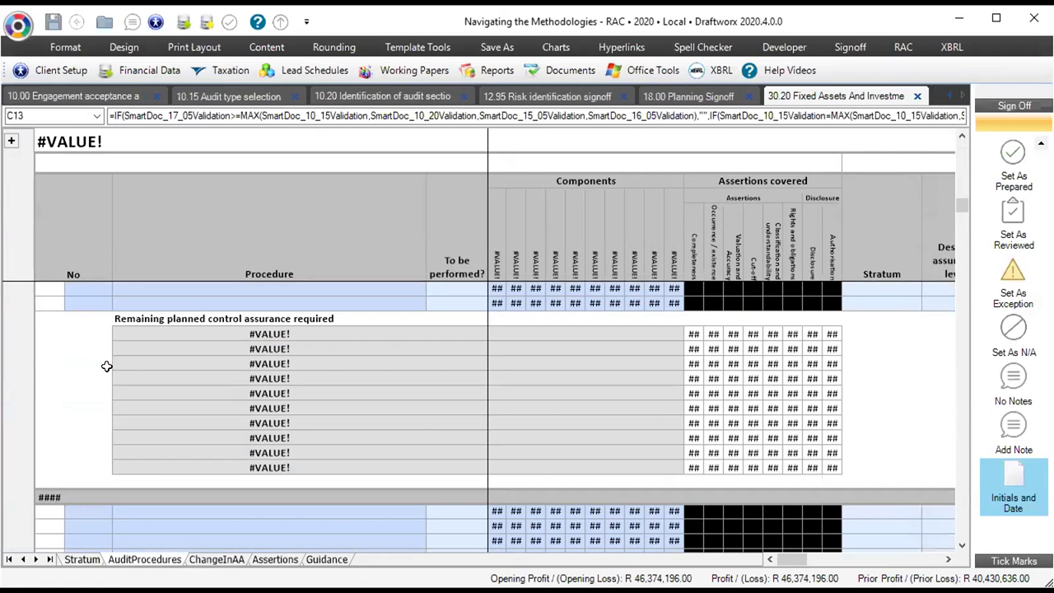
{"action": "scroll", "coordinate": [107, 362], "scroll_direction": "up", "scroll_amount": 5}
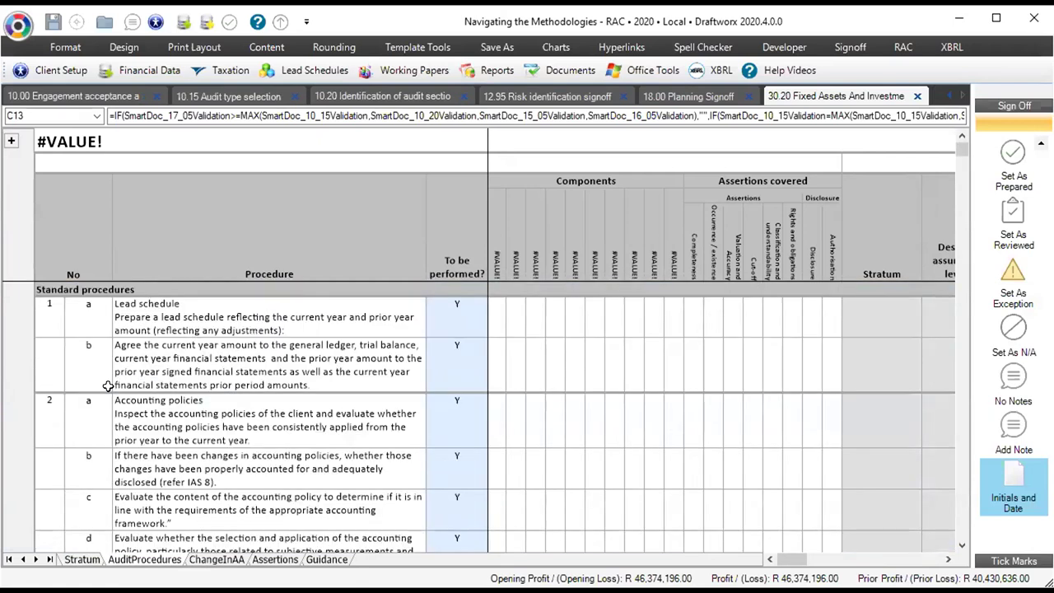
- Open 15.05 Fraud RAC, 16.05 Business RAC and 17.05 Audit Plan in sequence, and return to the Stratum sheet of 30.20
{"action": "left_click", "coordinate": [406, 70]}
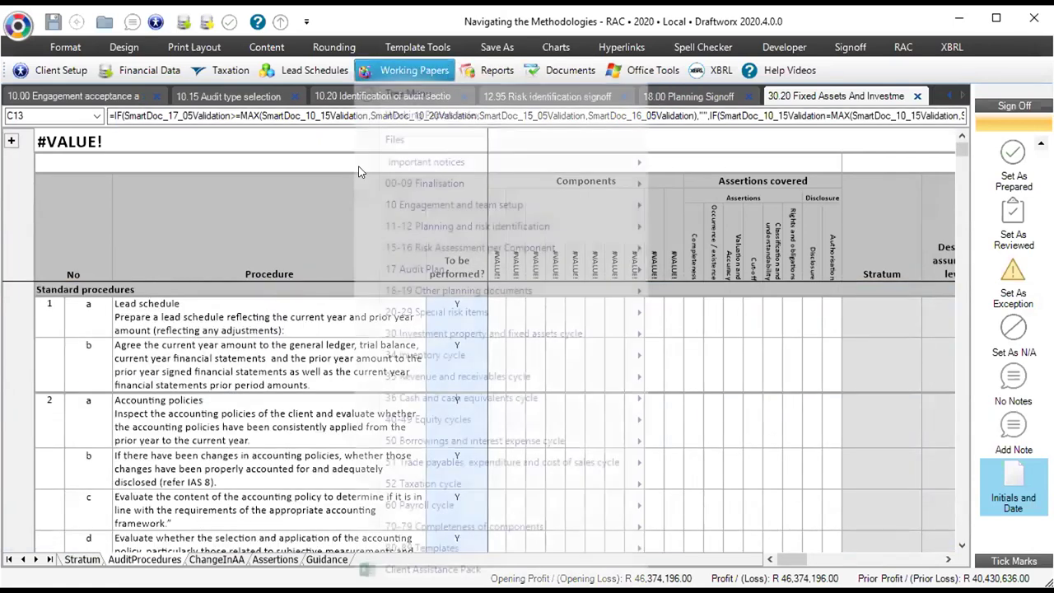
{"action": "mouse_move", "coordinate": [375, 247]}
{"action": "left_click", "coordinate": [676, 247]}
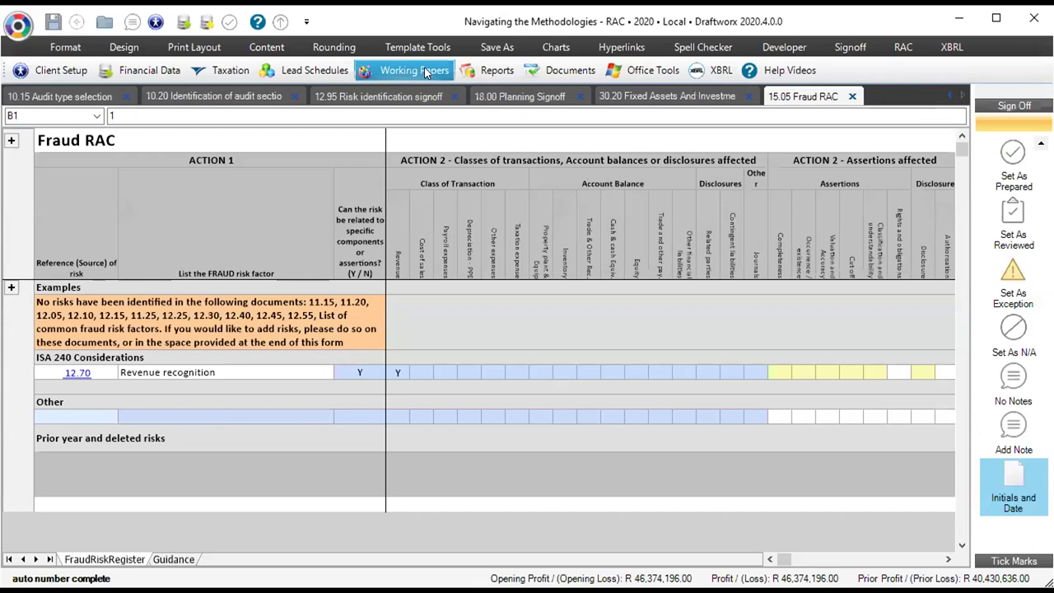
{"action": "left_click", "coordinate": [425, 70]}
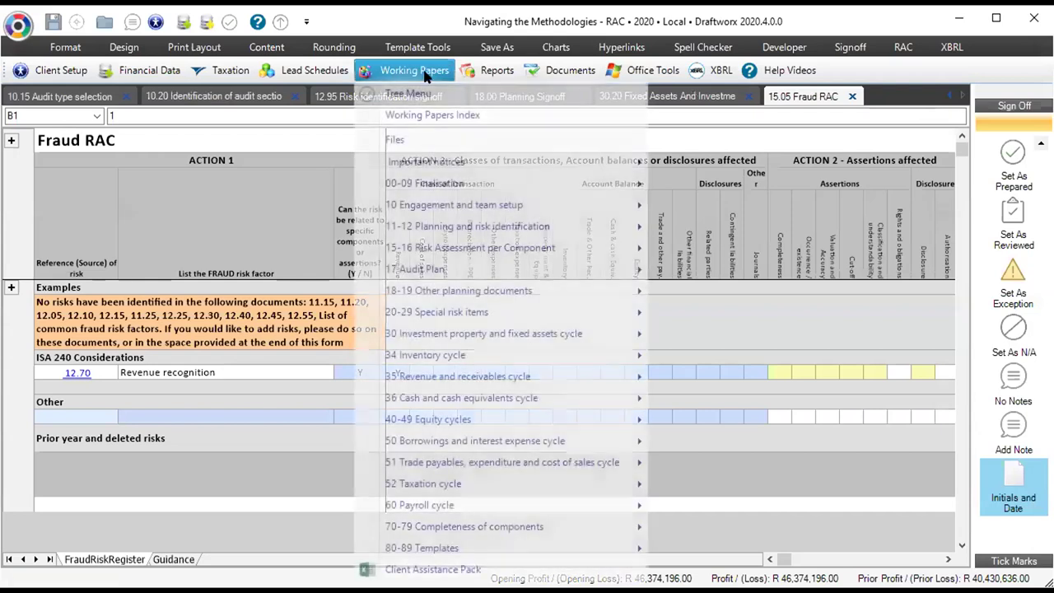
{"action": "left_click", "coordinate": [421, 249]}
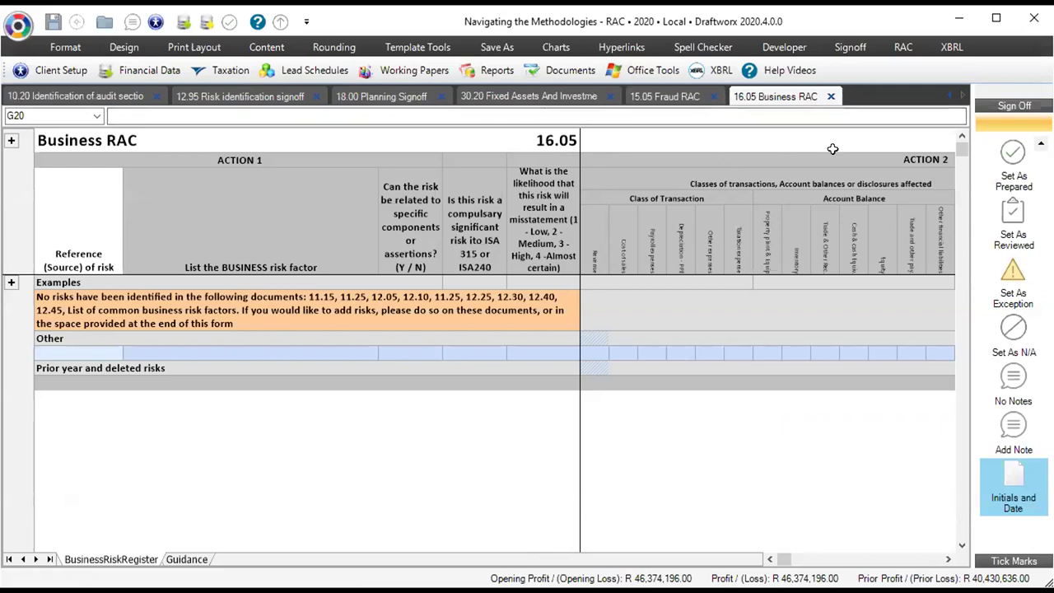
{"action": "left_click", "coordinate": [424, 75]}
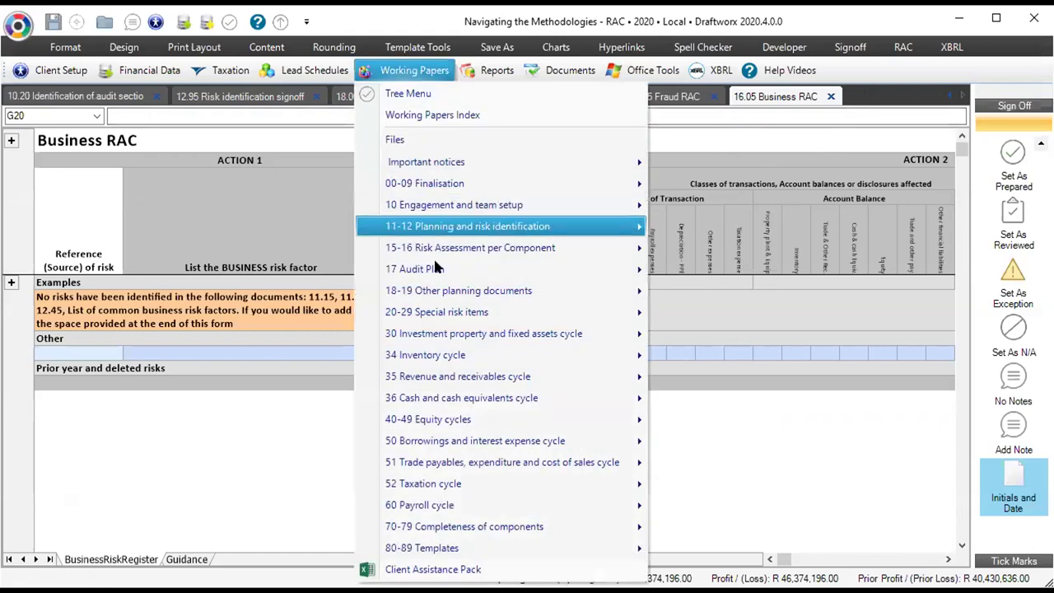
{"action": "mouse_move", "coordinate": [437, 269]}
{"action": "left_click", "coordinate": [708, 270]}
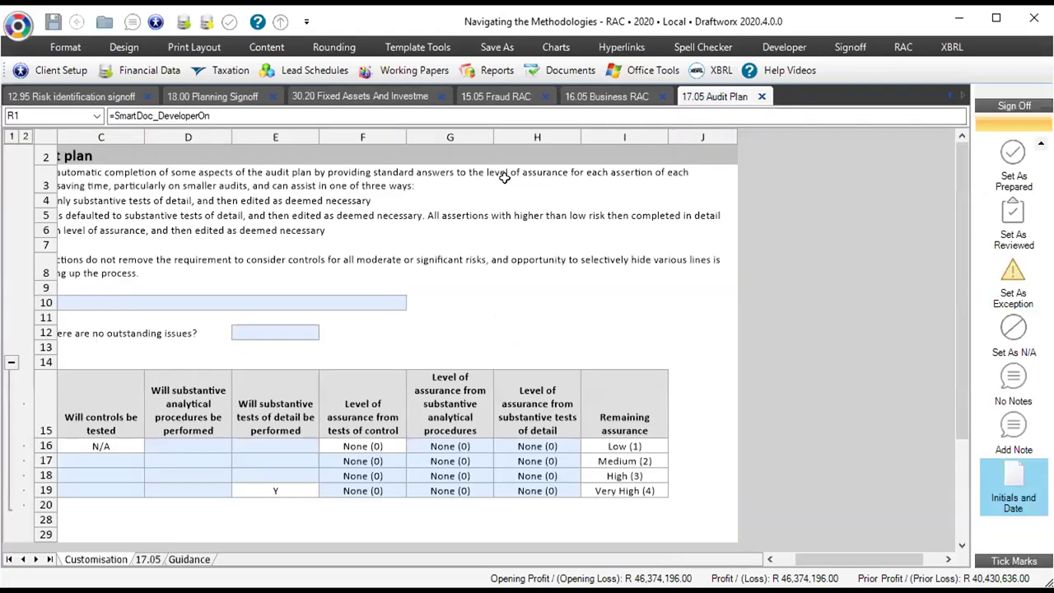
{"action": "left_click", "coordinate": [384, 97]}
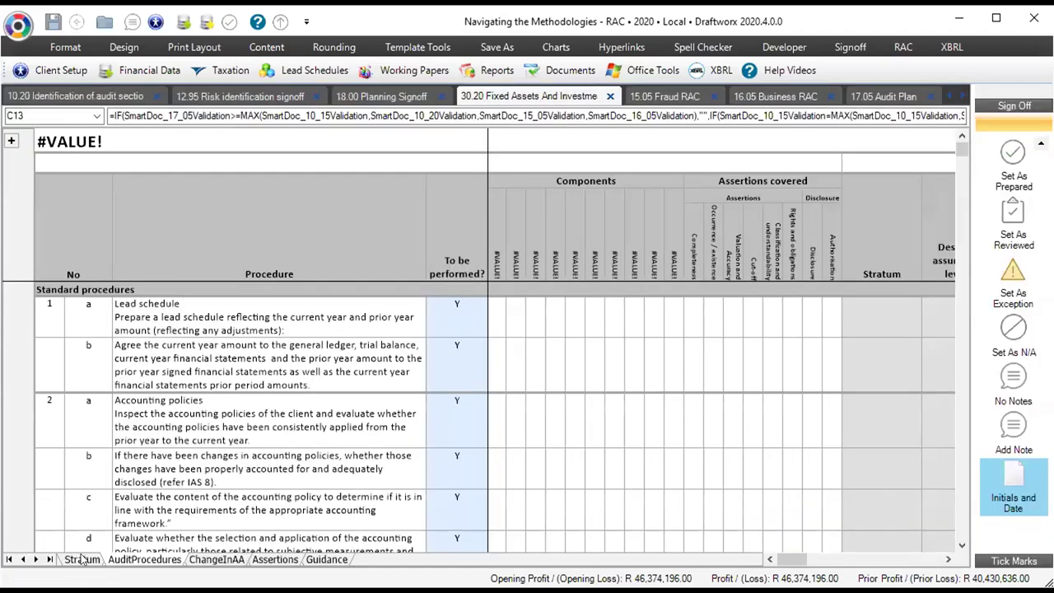
{"action": "left_click", "coordinate": [84, 558]}
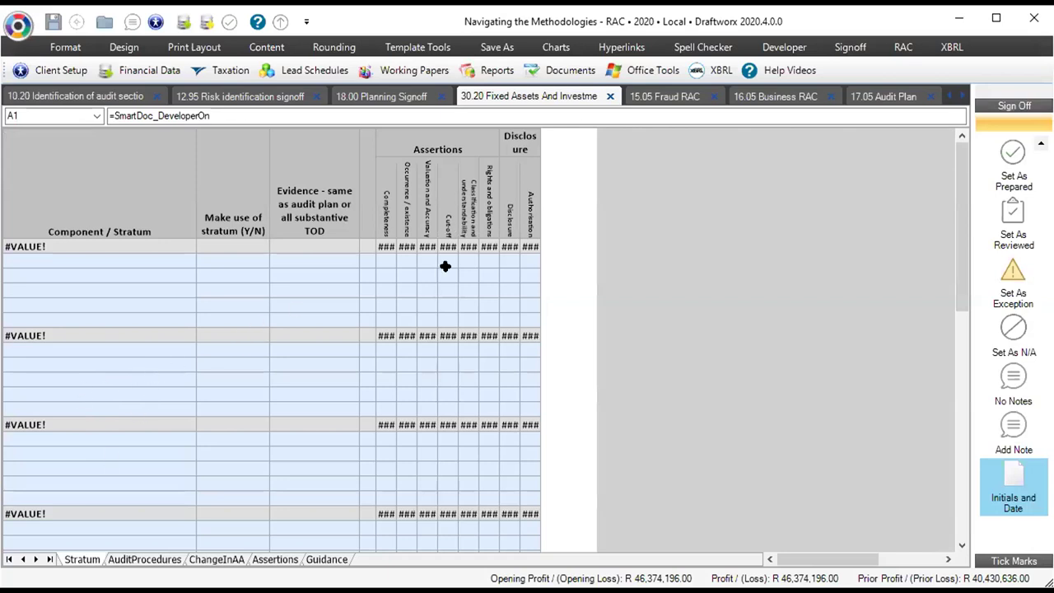
- In the 18.00 Planning Signoff, set "Have all planning documents been completed" to Y
{"action": "left_click", "coordinate": [366, 97]}
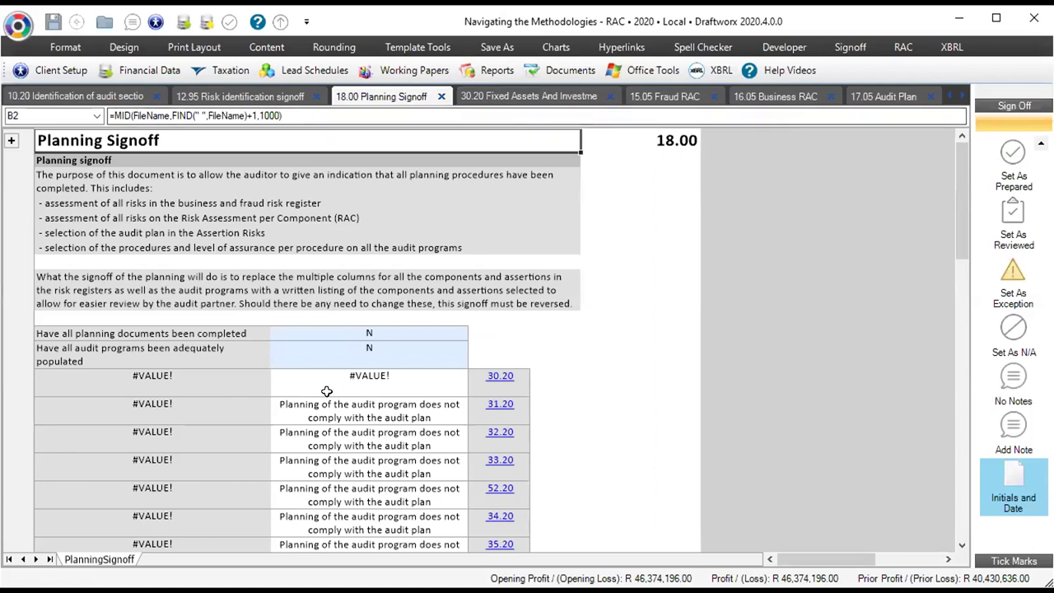
{"action": "left_click", "coordinate": [352, 334]}
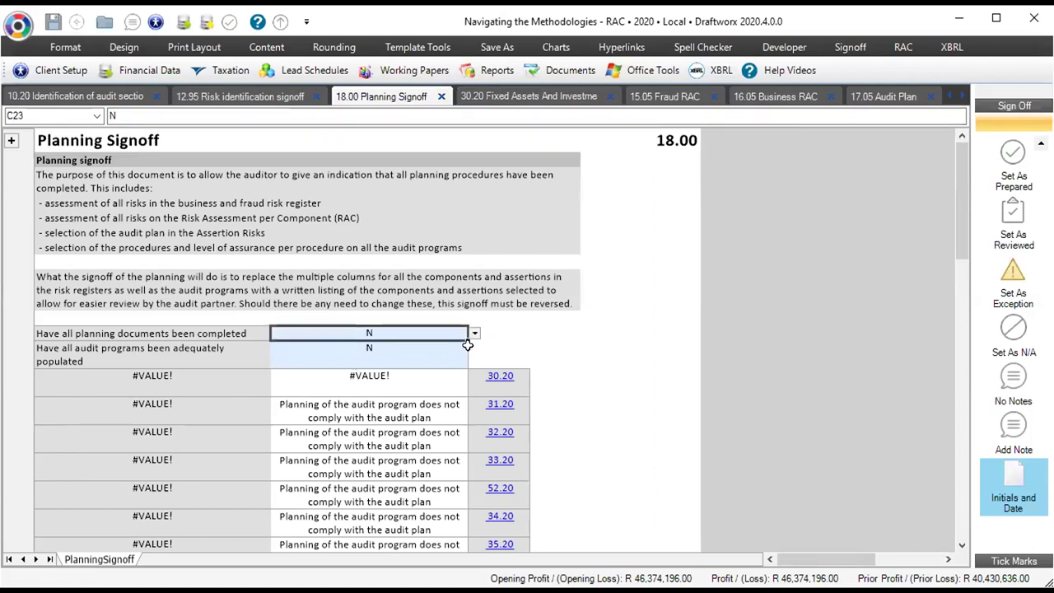
{"action": "left_click", "coordinate": [473, 344]}
{"action": "left_click", "coordinate": [434, 331]}
{"action": "type", "text": "Y"}
{"action": "key", "text": "Return"}
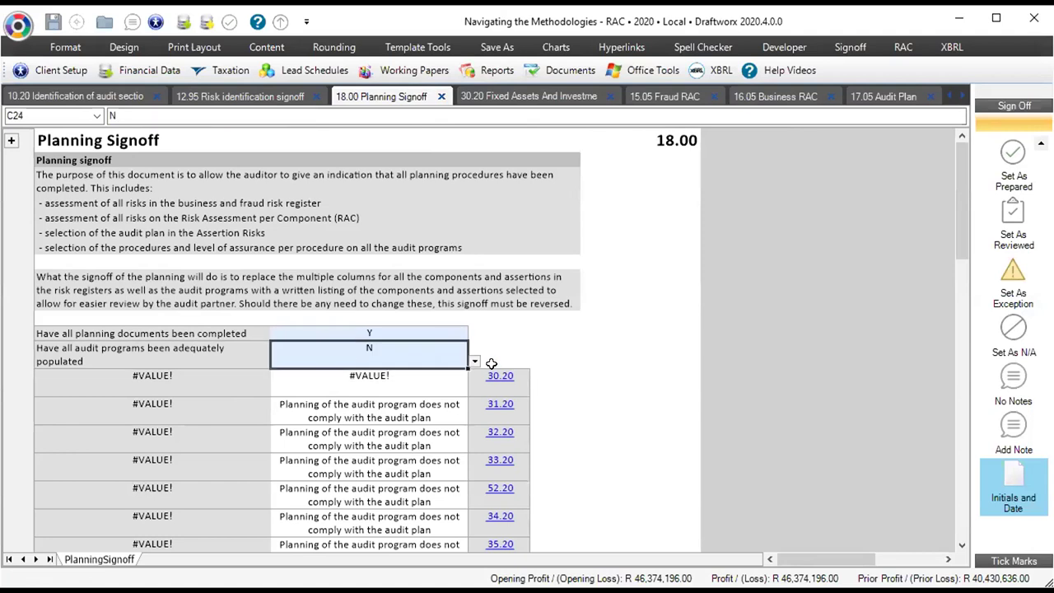
- Set "Have all audit programs been adequately populated" and the engagement partner's permission for the planning section signoff to Y in 18.00
{"action": "left_click", "coordinate": [475, 362]}
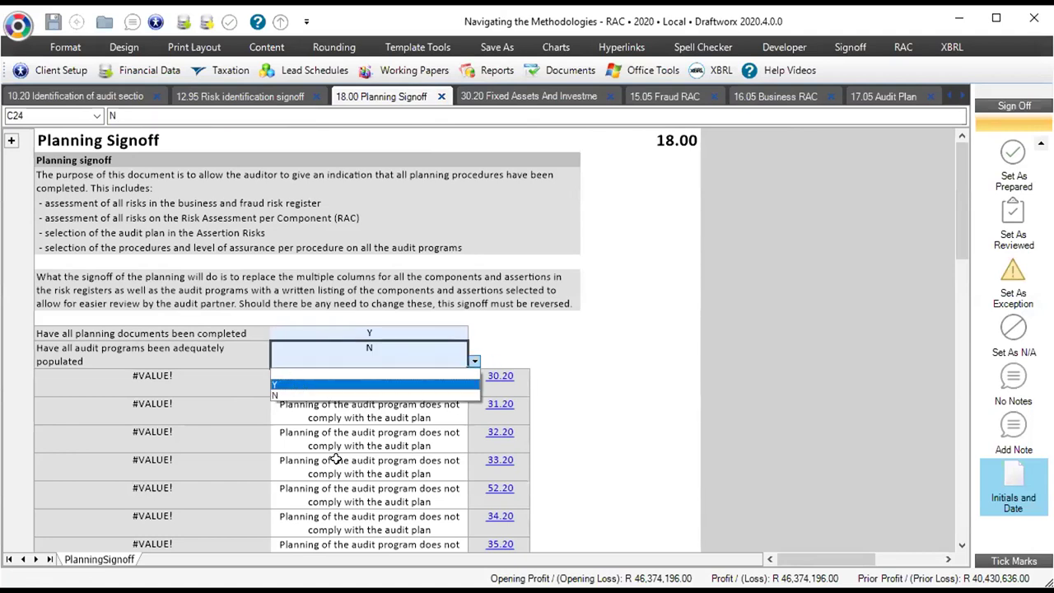
{"action": "left_click", "coordinate": [294, 381]}
{"action": "scroll", "coordinate": [336, 445], "scroll_direction": "down", "scroll_amount": 8}
{"action": "left_click", "coordinate": [163, 269]}
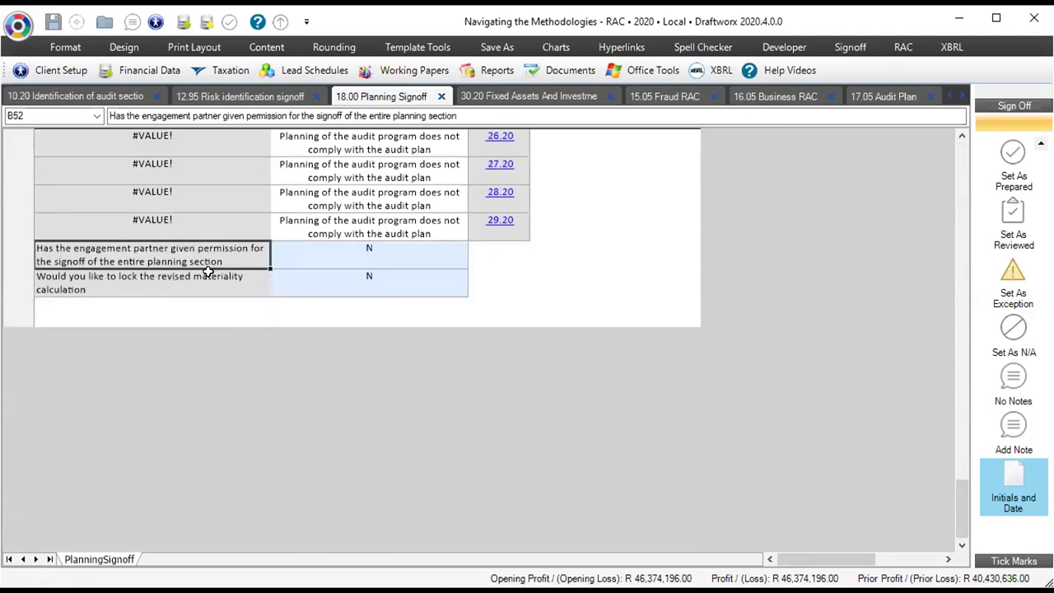
{"action": "left_click", "coordinate": [304, 257]}
{"action": "left_click", "coordinate": [474, 262]}
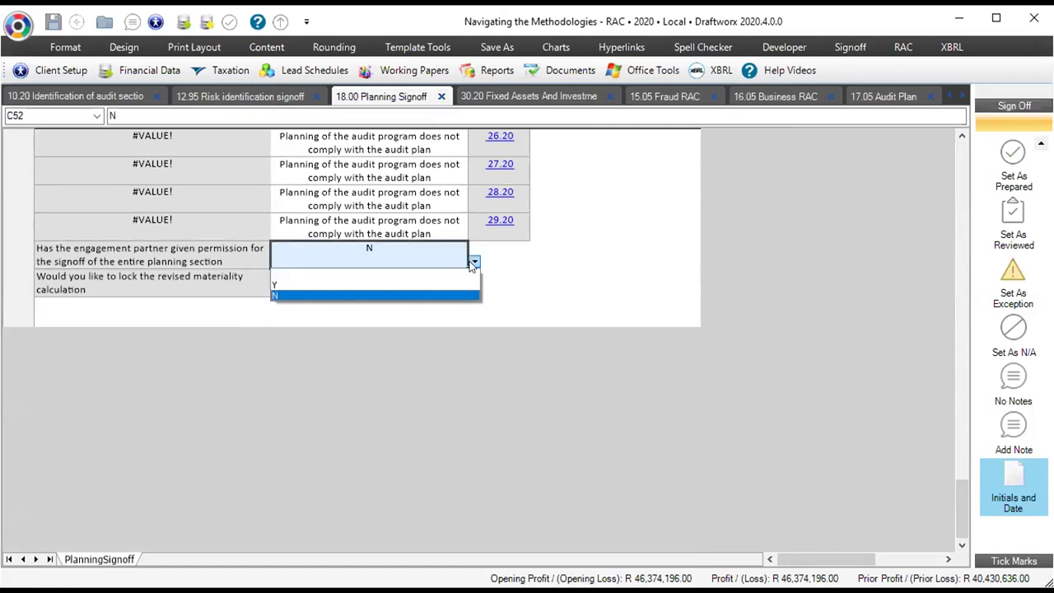
{"action": "left_click", "coordinate": [275, 282]}
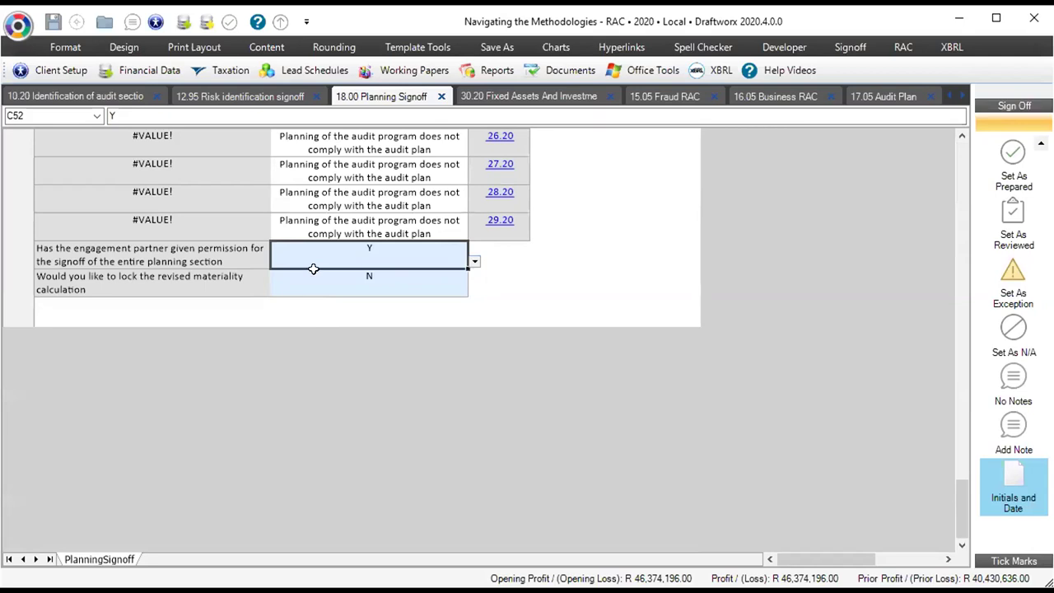
- Examine the Stratum sheet and the AuditProcedures columns and procedures of the 30.20 Fixed Assets audit program under the planning signoff
{"action": "scroll", "coordinate": [470, 171], "scroll_direction": "up", "scroll_amount": 10}
{"action": "left_click", "coordinate": [494, 96]}
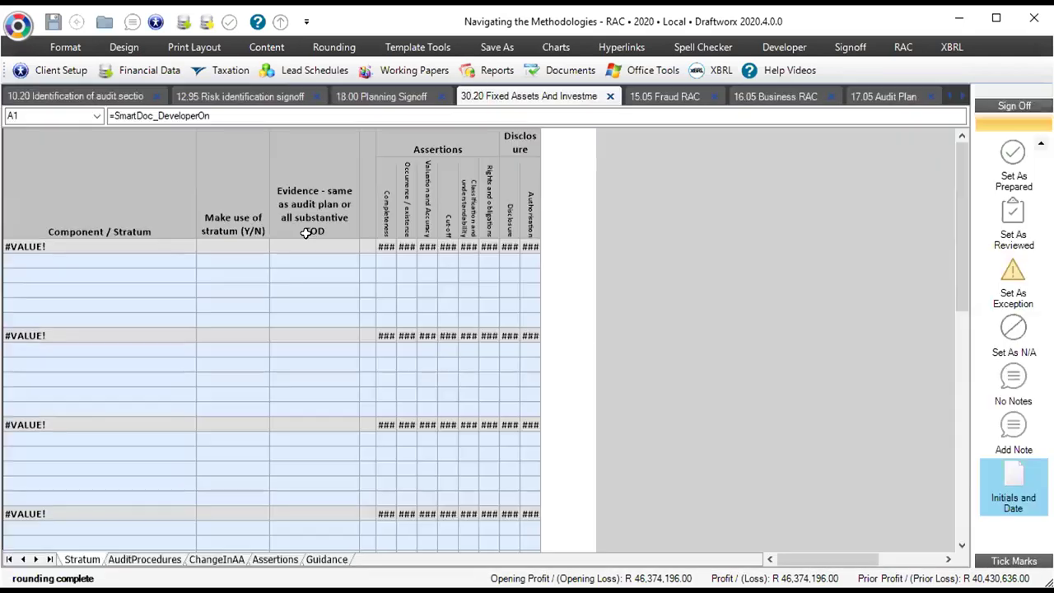
{"action": "scroll", "coordinate": [409, 400], "scroll_direction": "down", "scroll_amount": 3}
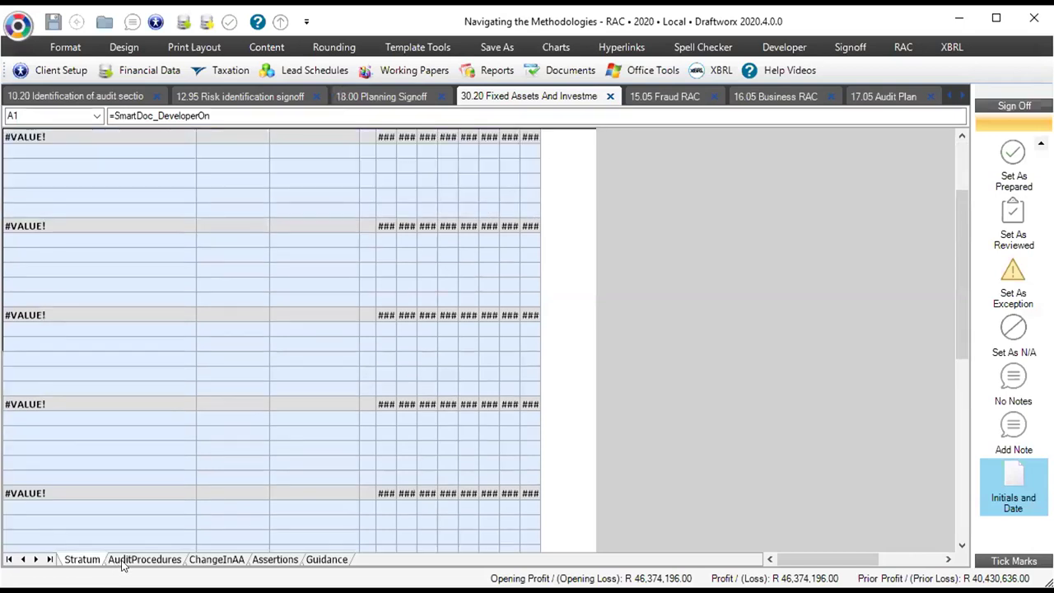
{"action": "left_click", "coordinate": [138, 559]}
{"action": "scroll", "coordinate": [206, 496], "scroll_direction": "down", "scroll_amount": 10}
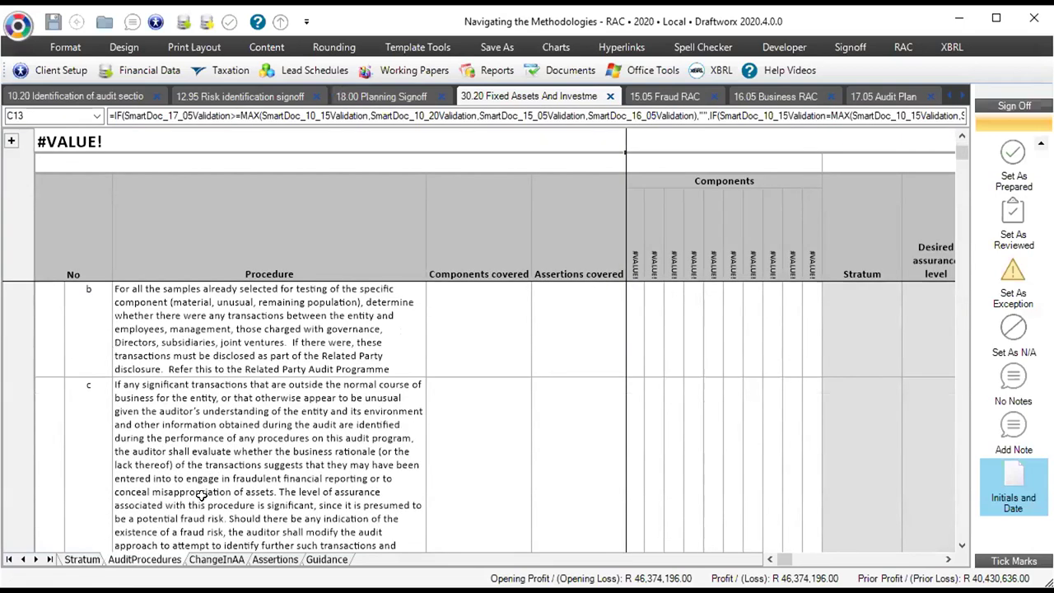
{"action": "scroll", "coordinate": [197, 492], "scroll_direction": "down", "scroll_amount": 4}
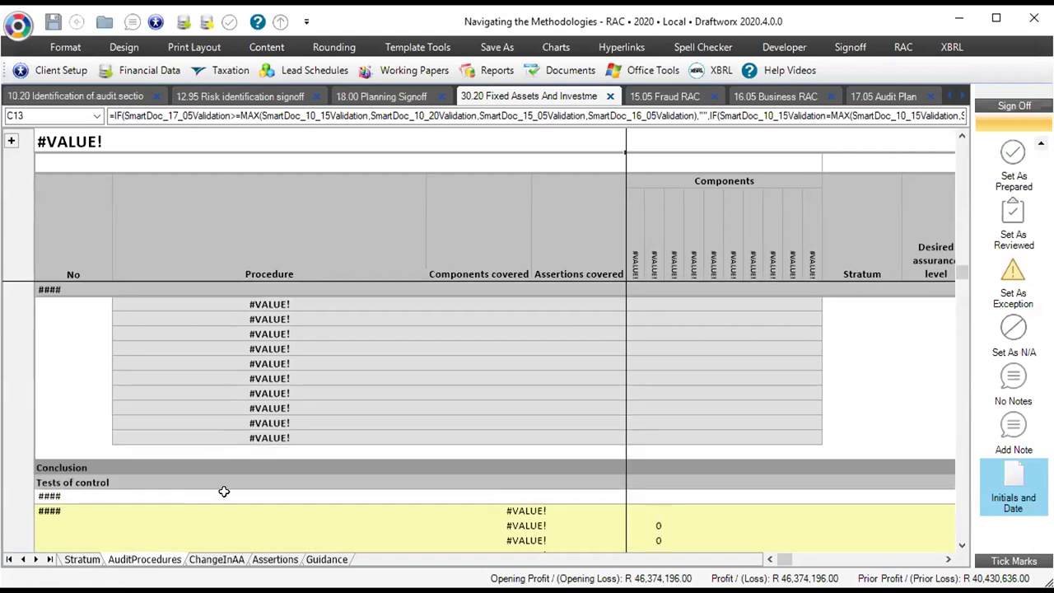
{"action": "scroll", "coordinate": [216, 491], "scroll_direction": "down", "scroll_amount": 4}
{"action": "scroll", "coordinate": [203, 484], "scroll_direction": "up", "scroll_amount": 3}
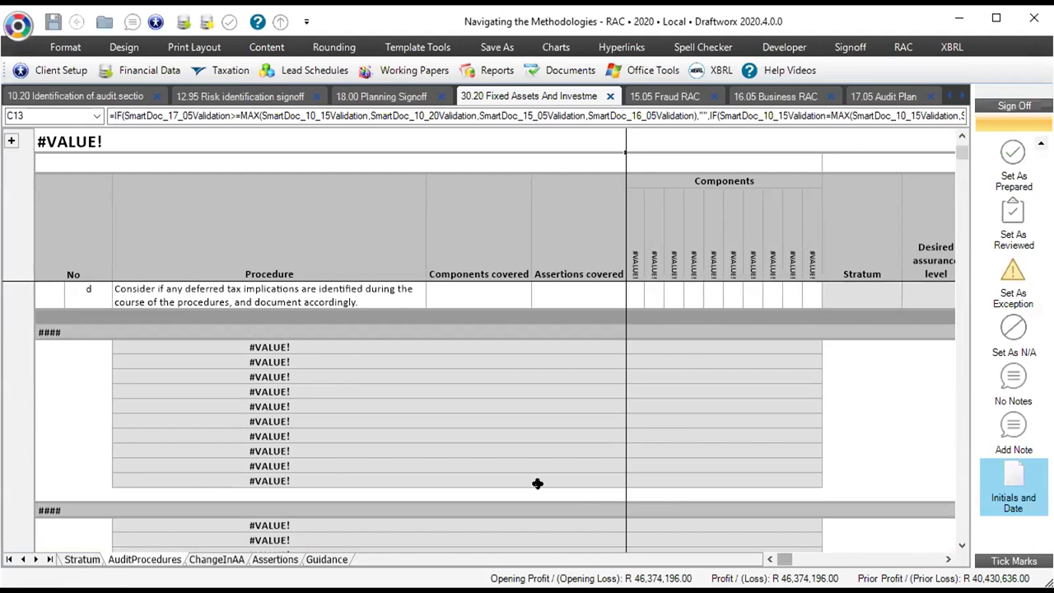
{"action": "scroll", "coordinate": [216, 445], "scroll_direction": "up", "scroll_amount": 3}
{"action": "scroll", "coordinate": [215, 453], "scroll_direction": "up", "scroll_amount": 3}
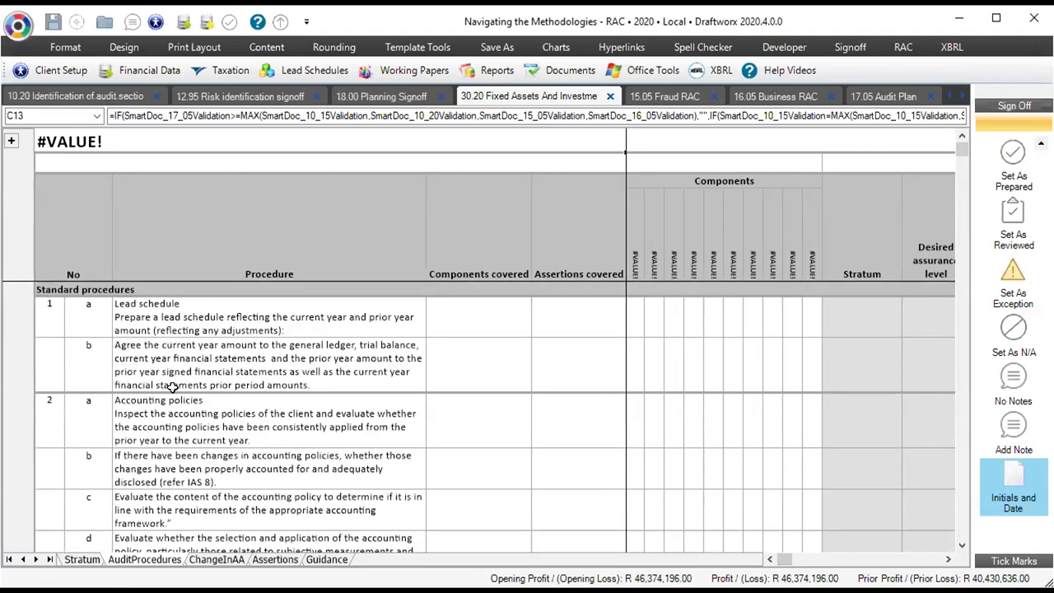
- Reverse the 18.00 planning signoff by setting "Have all planning documents been completed" to N, and switch to the PowerPoint key decision documents slide
{"action": "left_click", "coordinate": [371, 96]}
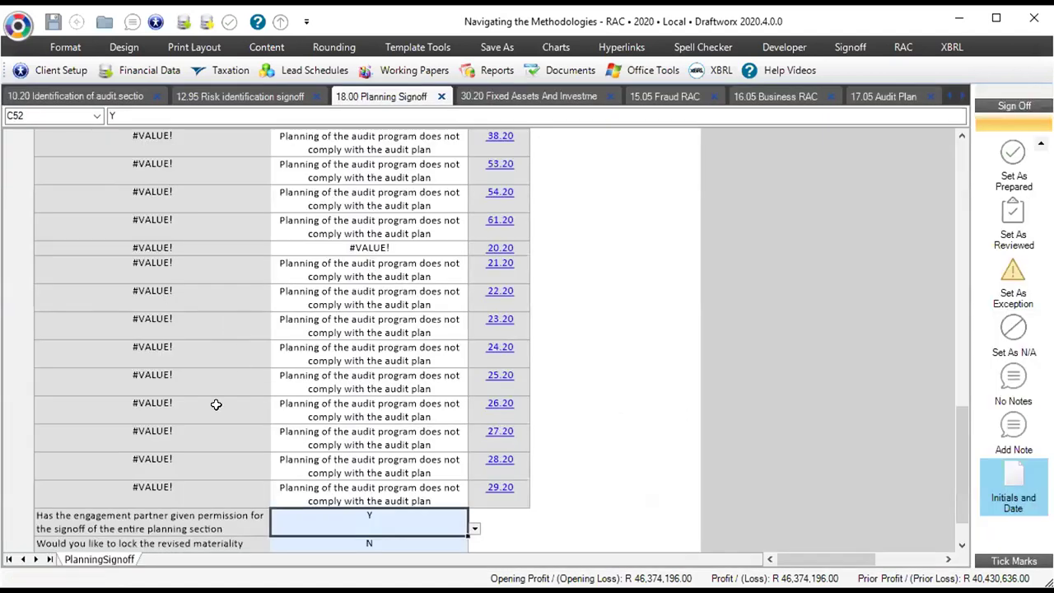
{"action": "scroll", "coordinate": [218, 412], "scroll_direction": "up", "scroll_amount": 10}
{"action": "left_click", "coordinate": [347, 335]}
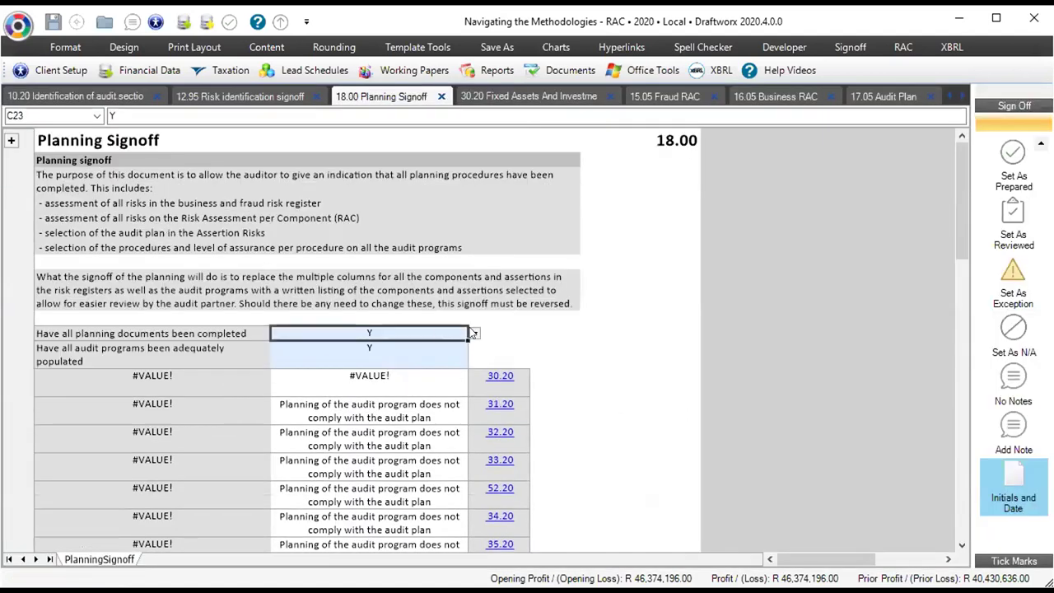
{"action": "key", "text": "alt+Down"}
{"action": "left_click", "coordinate": [320, 362]}
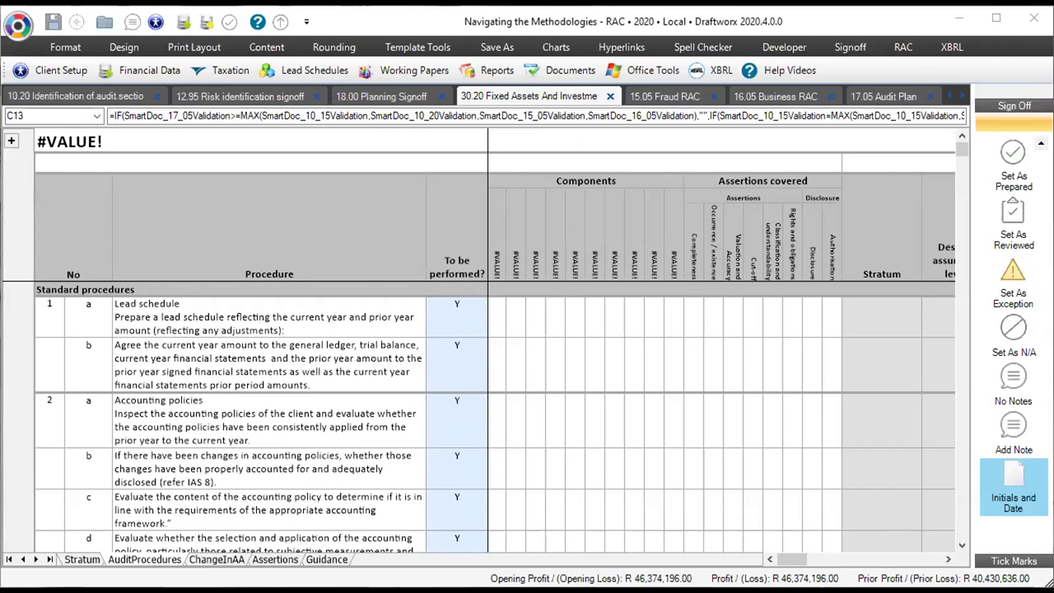
{"action": "key", "text": "alt+Tab"}
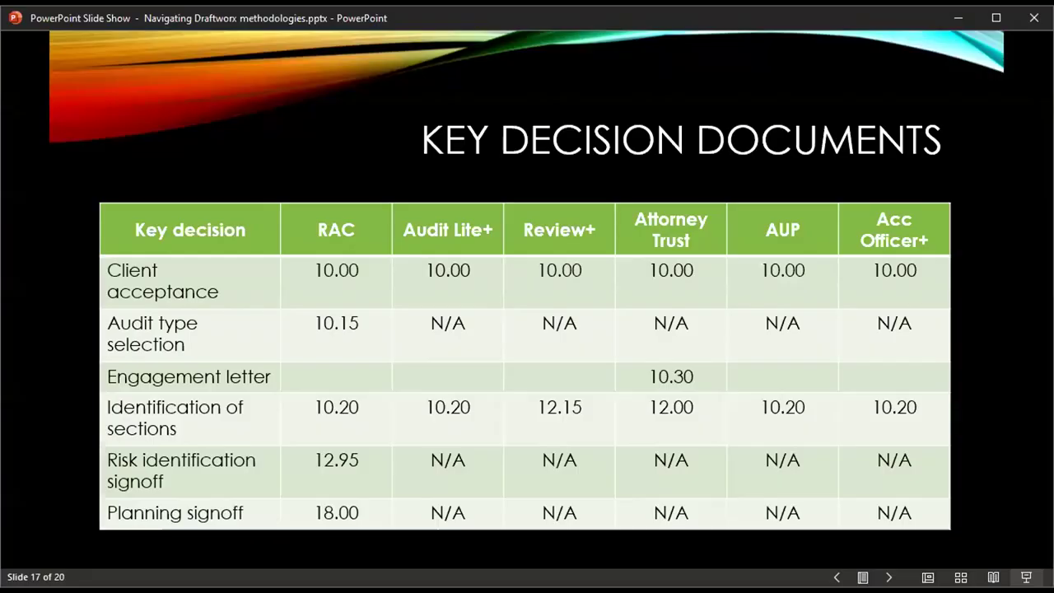